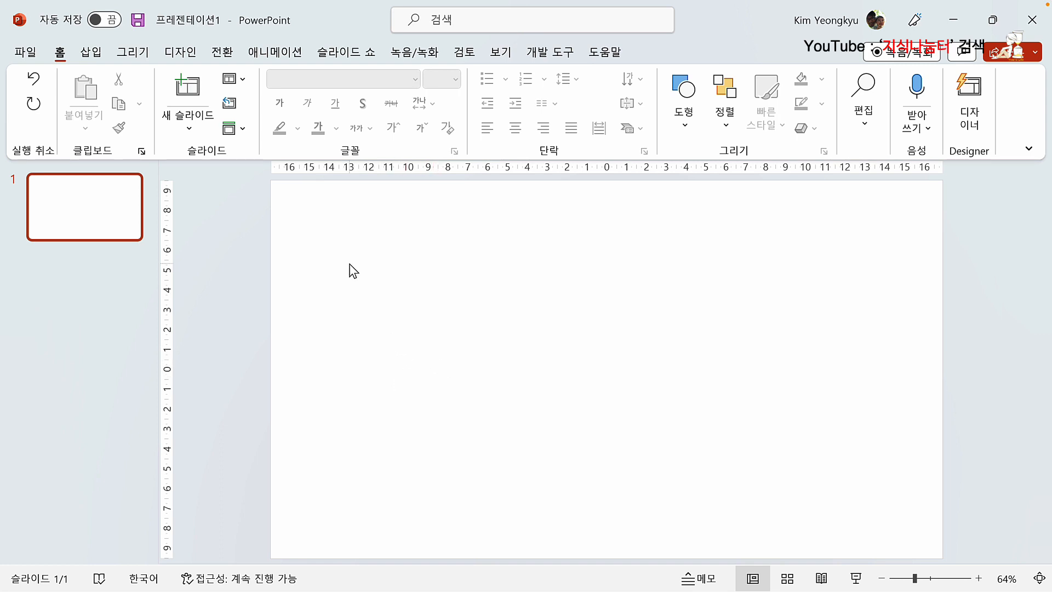
# Draw a small circle about 0.68 cm in diameter left of the slide's centre.
pyautogui.click(90, 52)
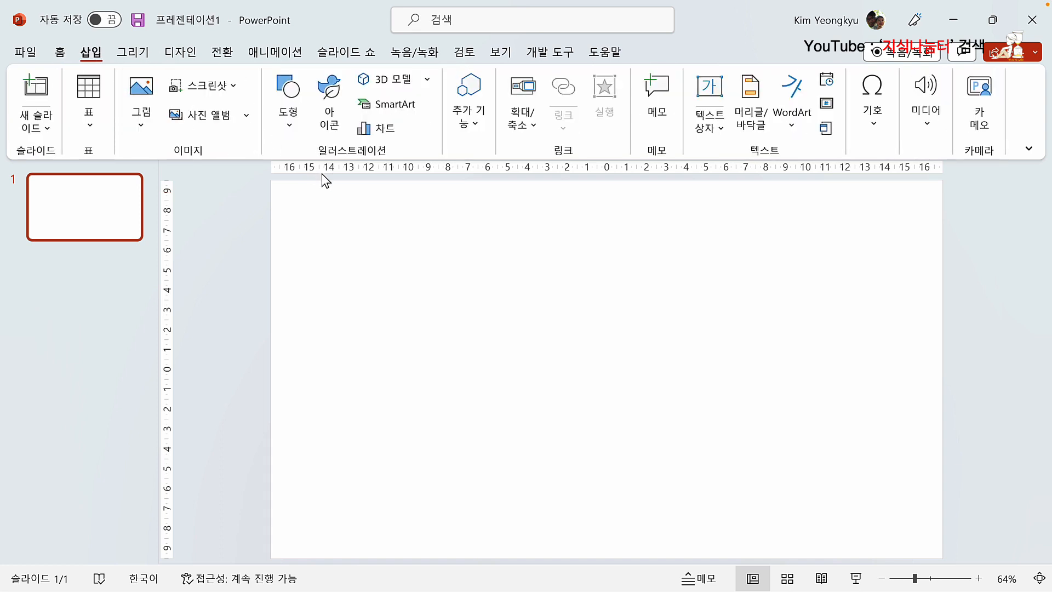
pyautogui.click(289, 116)
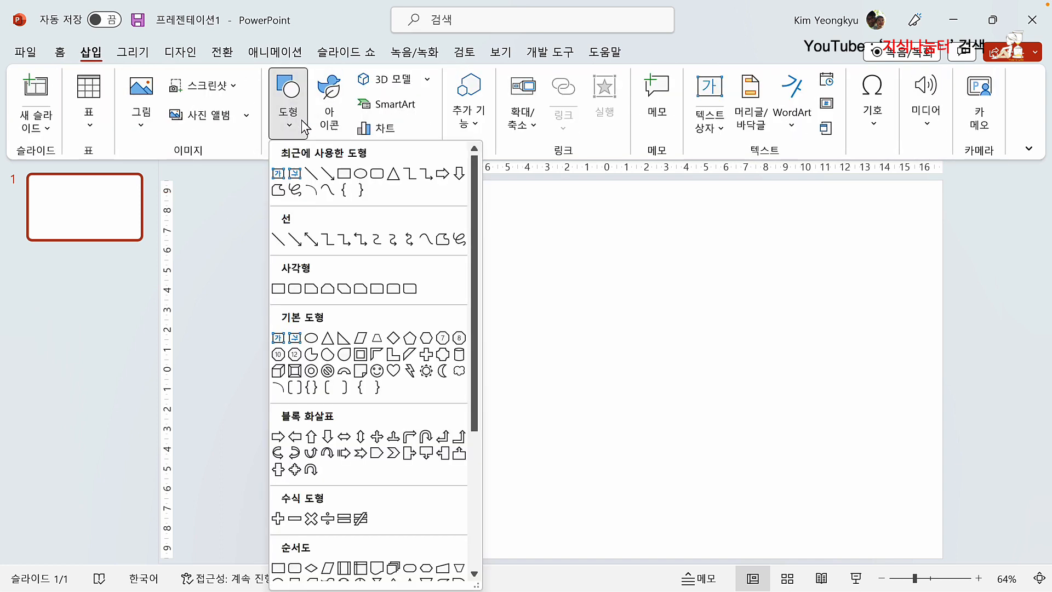
pyautogui.click(311, 334)
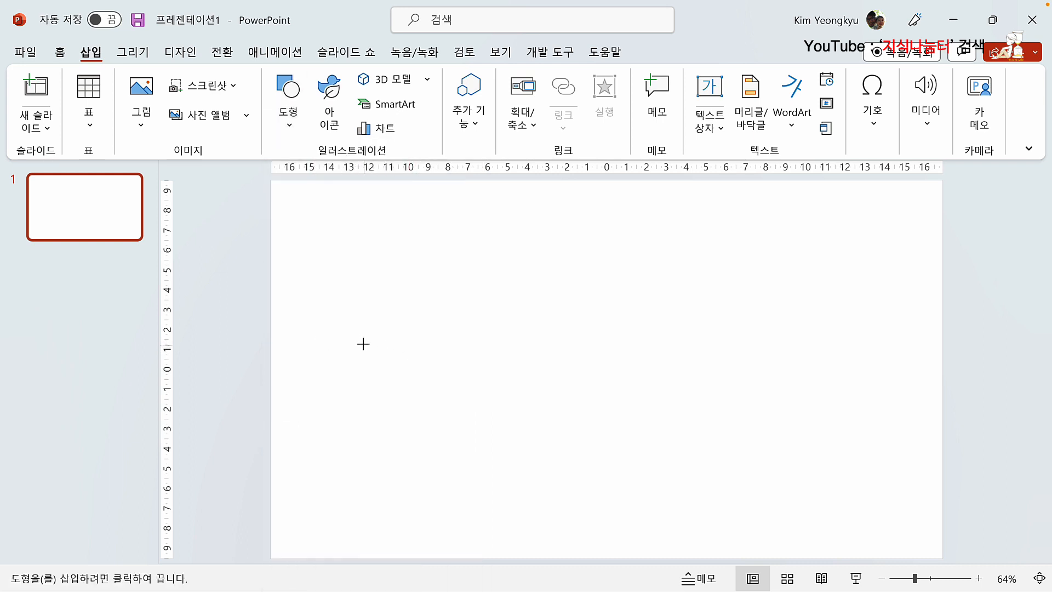
pyautogui.moveTo(332, 317); pyautogui.dragTo(356, 357)
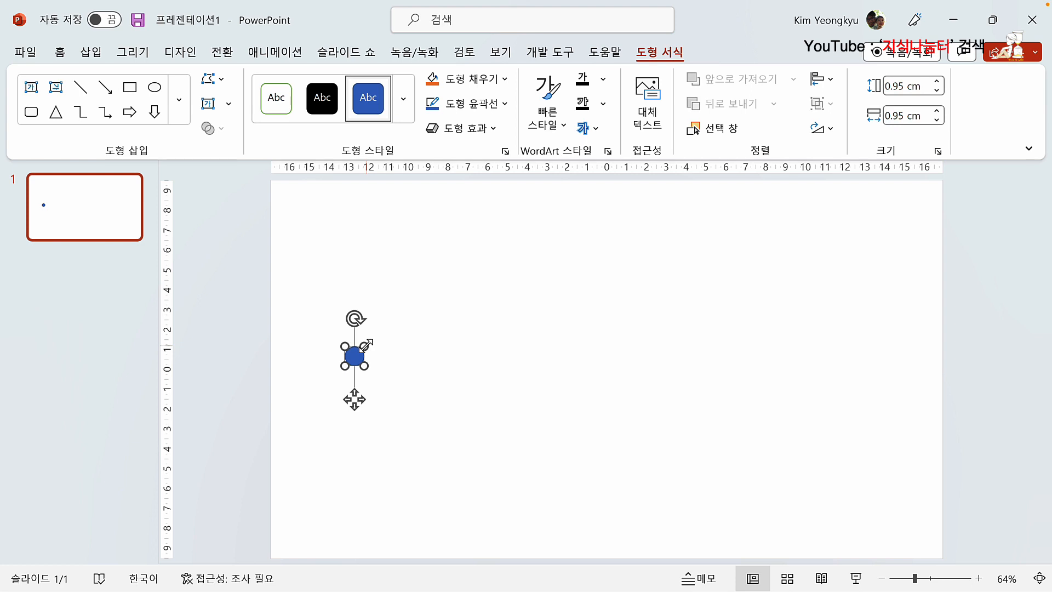
pyautogui.moveTo(366, 346); pyautogui.dragTo(357, 360)
# Label the small circle with the text Q1.
pyautogui.click(406, 369)
pyautogui.click(355, 362)
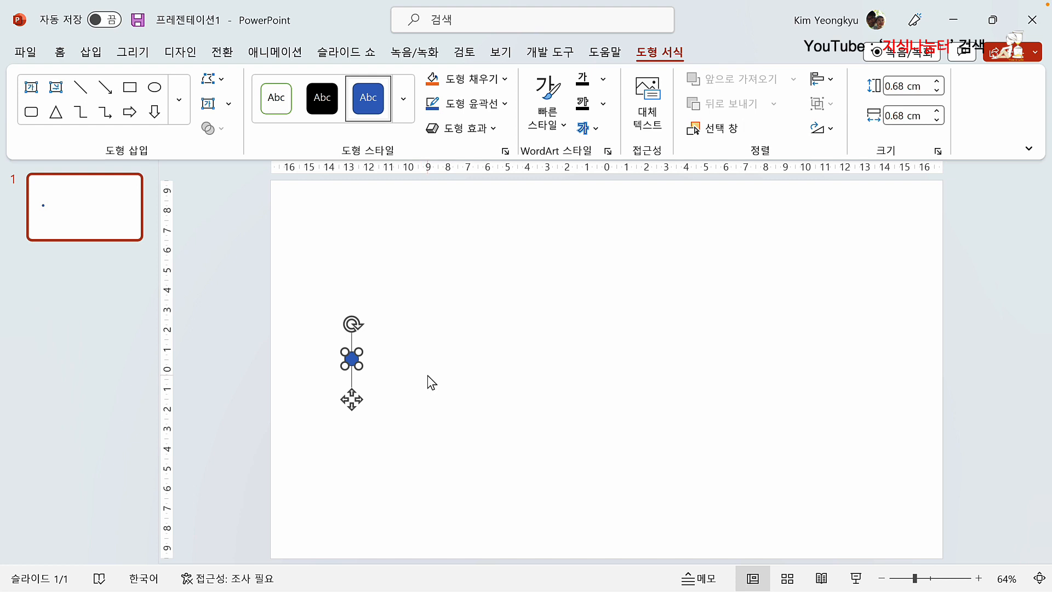
pyautogui.write('01')
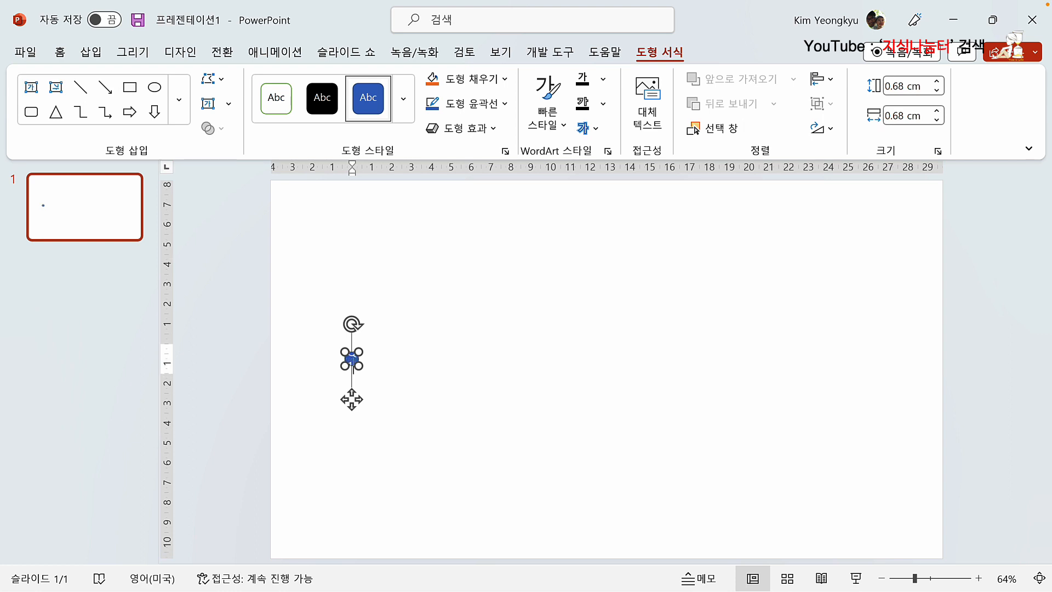
pyautogui.press('Escape')
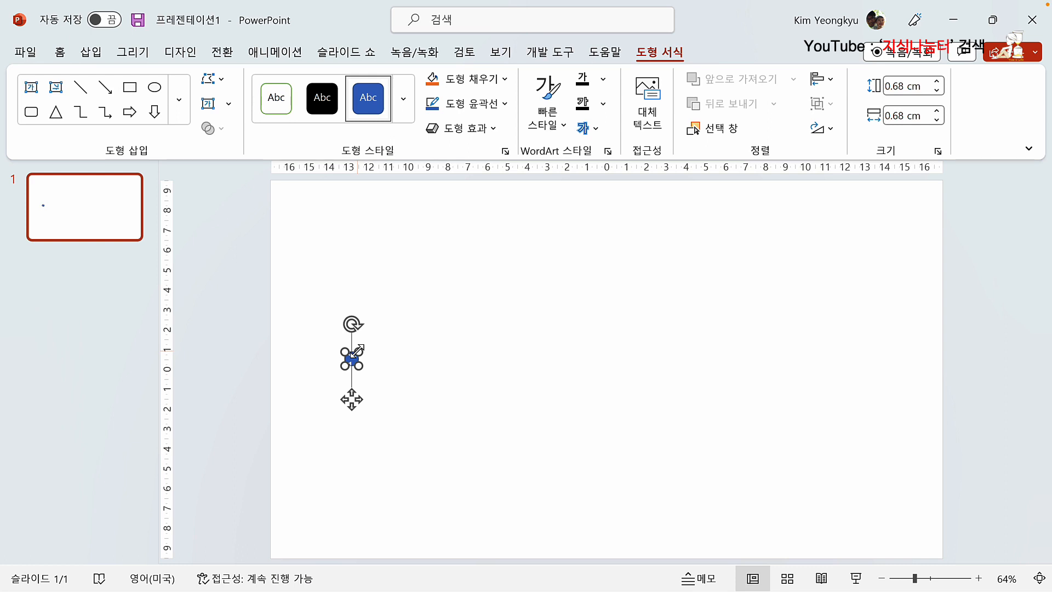
# Set the circle's left, right, top and bottom text margins all to 0 cm.
pyautogui.rightClick(359, 355)
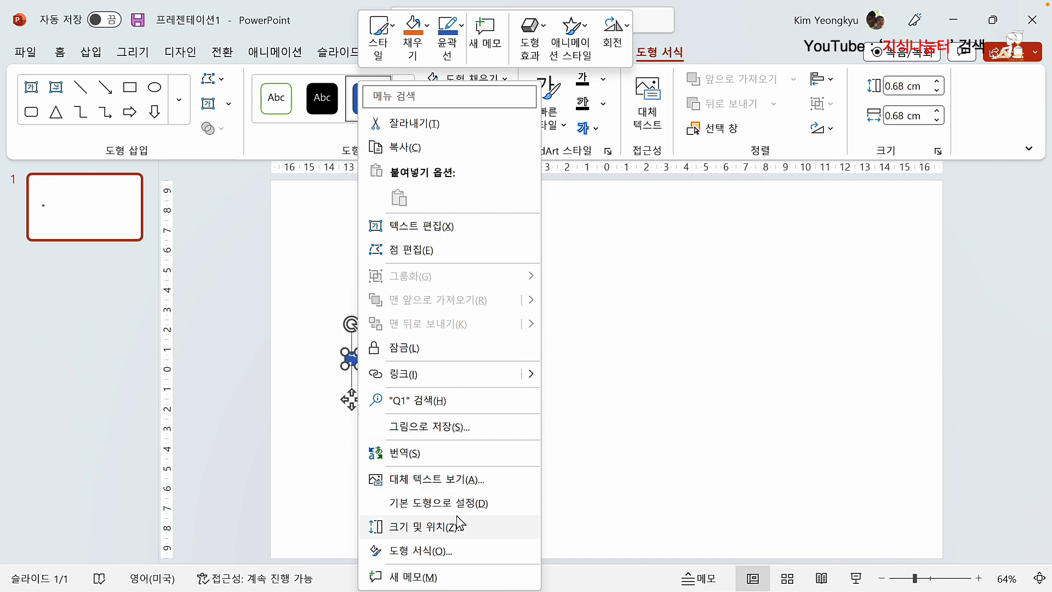
pyautogui.click(446, 550)
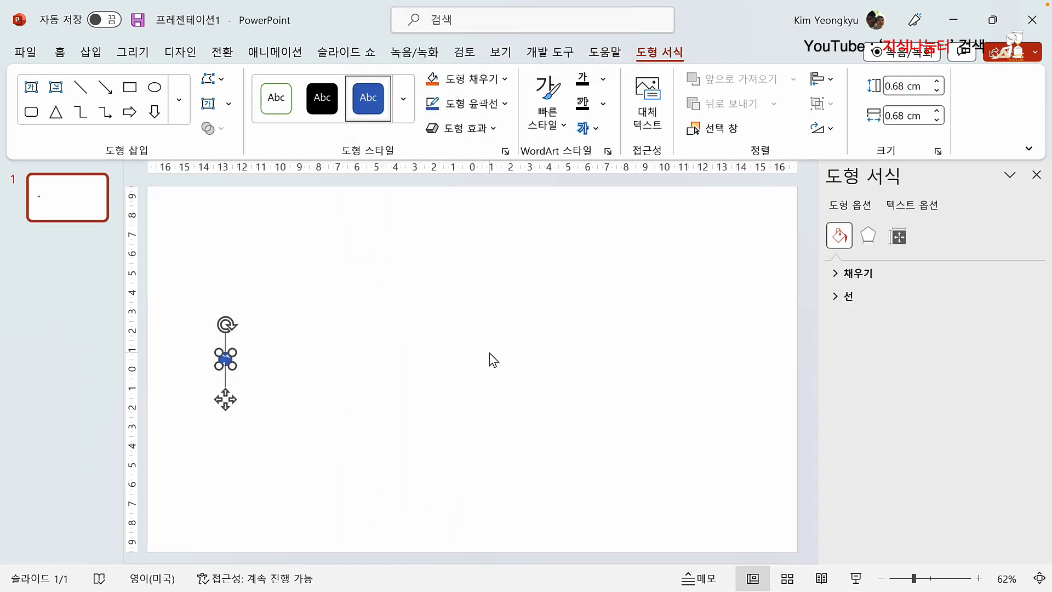
pyautogui.click(905, 246)
pyautogui.click(842, 323)
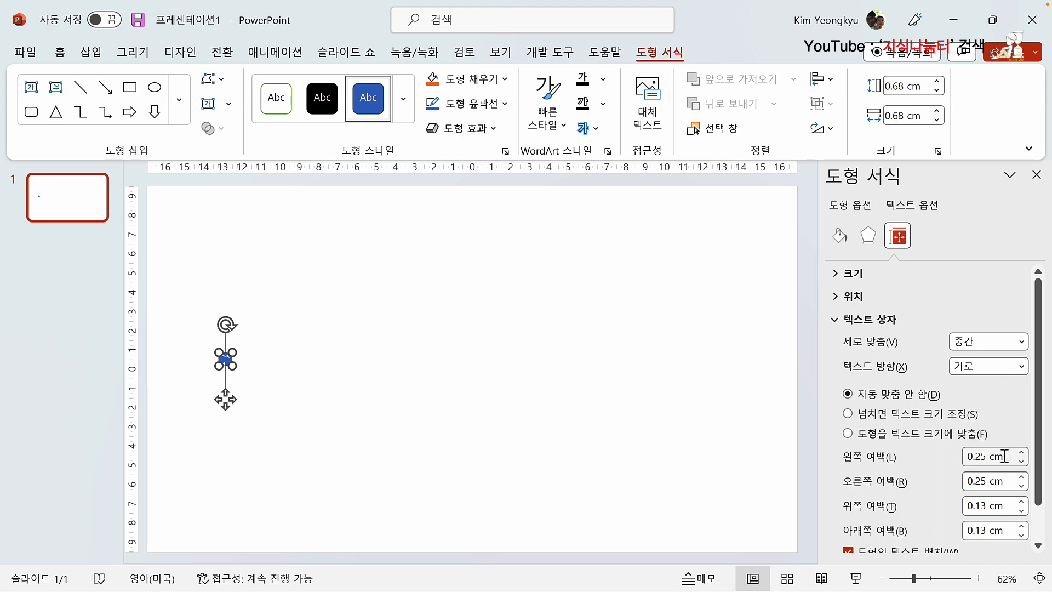
pyautogui.moveTo(1007, 456); pyautogui.dragTo(961, 457)
pyautogui.write('0')
pyautogui.press('Tab')
pyautogui.write('0')
pyautogui.press('Tab')
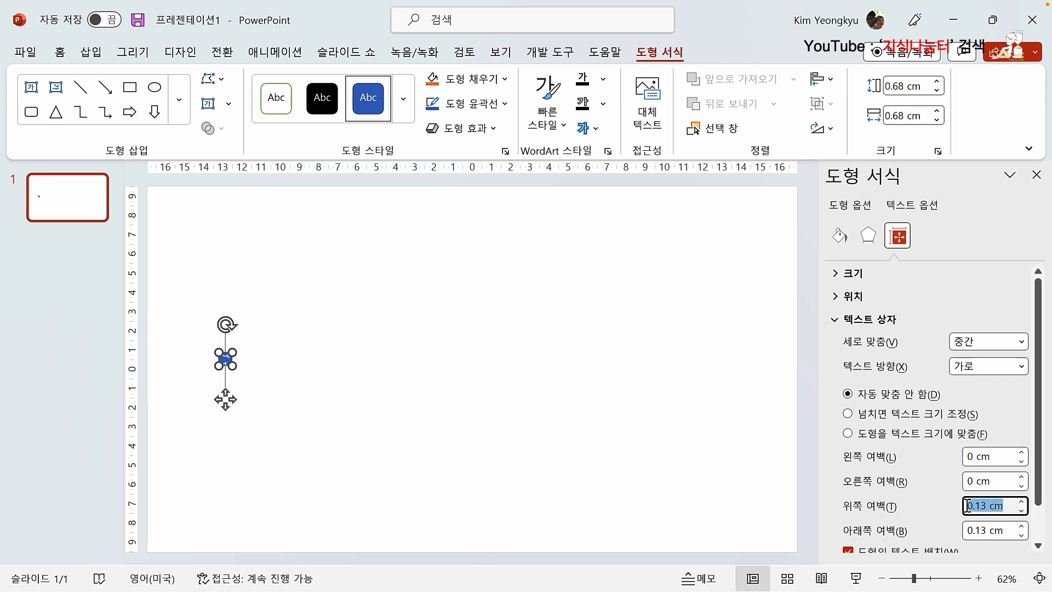
pyautogui.write('0')
pyautogui.press('Tab')
pyautogui.write('0')
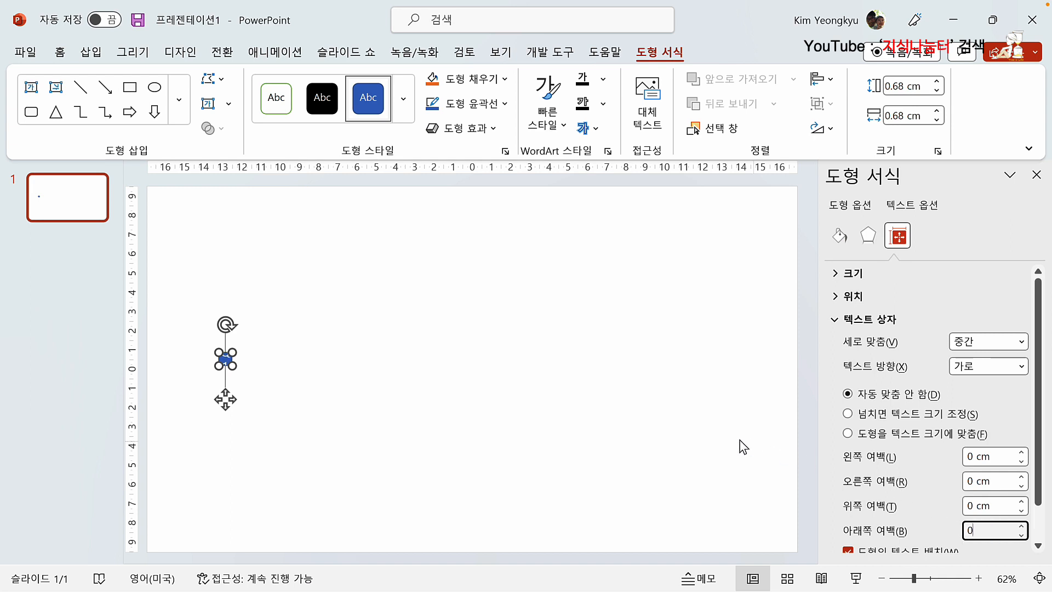
pyautogui.click(726, 441)
# Reduce the circle's label to font size 10 and make its text black.
pyautogui.click(227, 362)
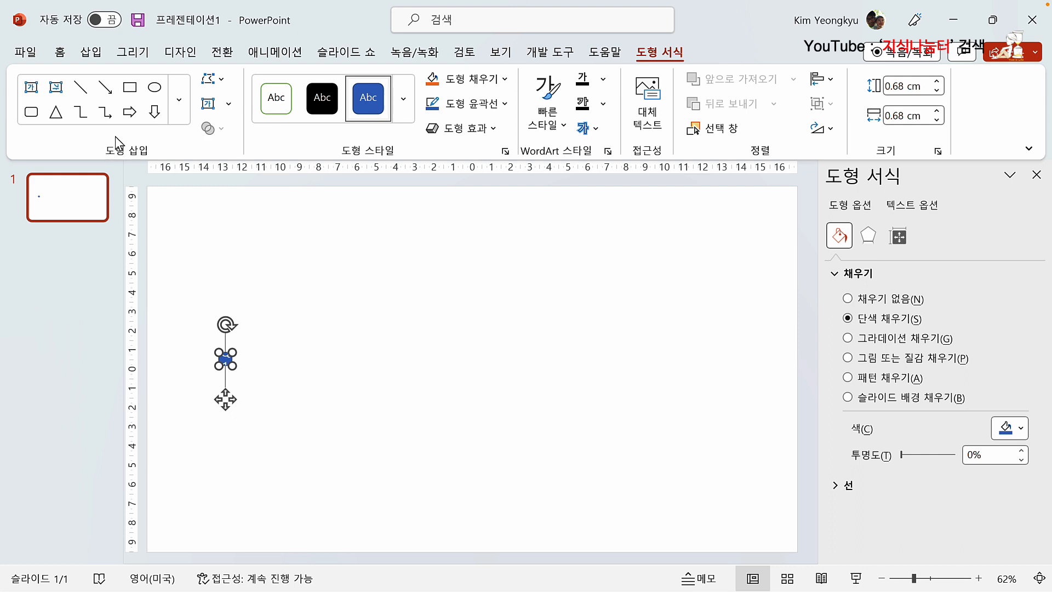
pyautogui.click(59, 53)
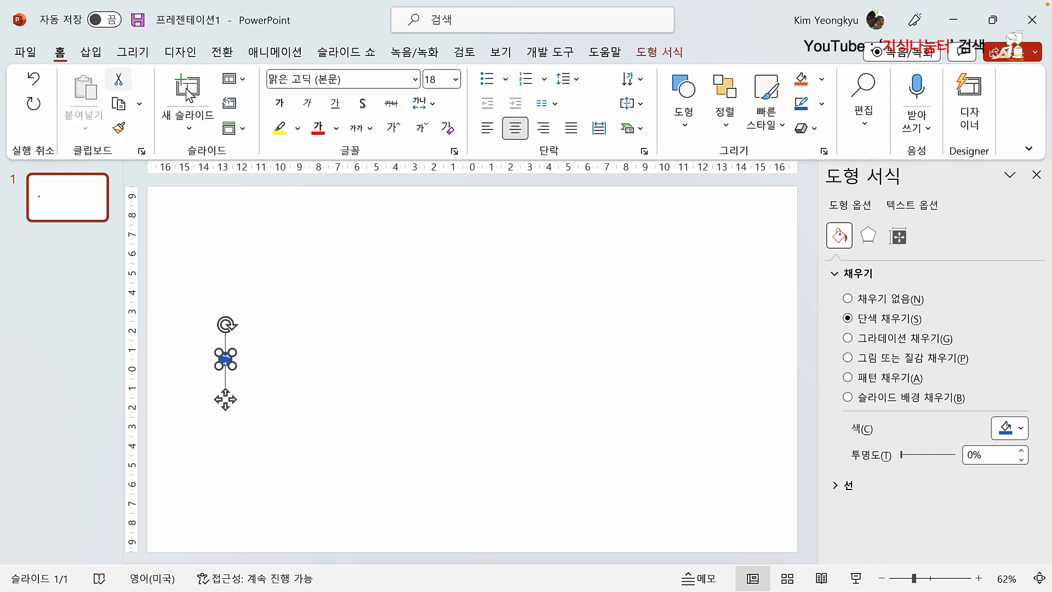
pyautogui.click(422, 128)
pyautogui.click(424, 132)
pyautogui.click(425, 132)
pyautogui.click(425, 132)
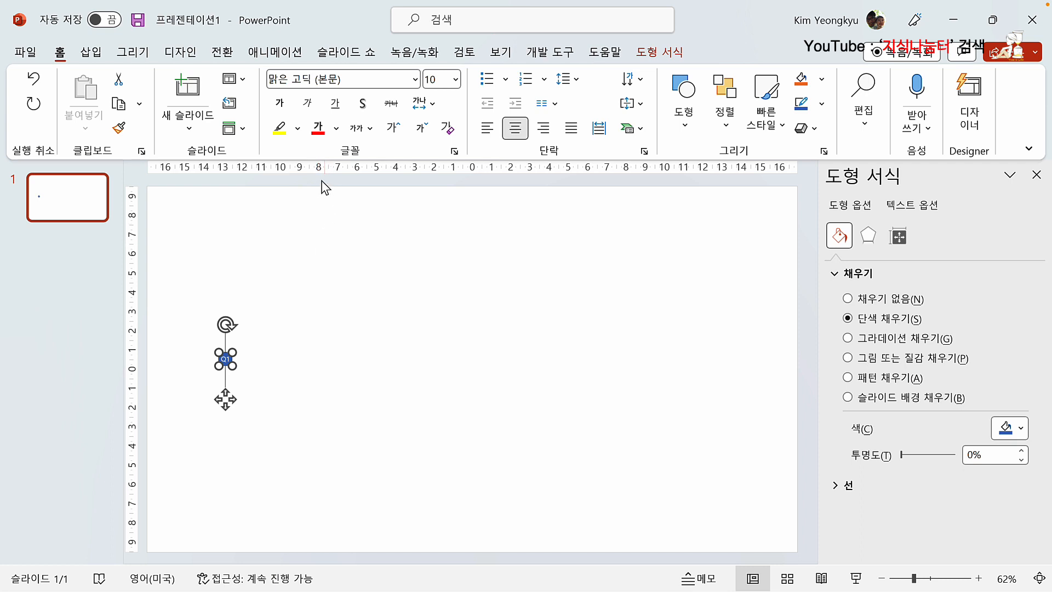
pyautogui.click(339, 130)
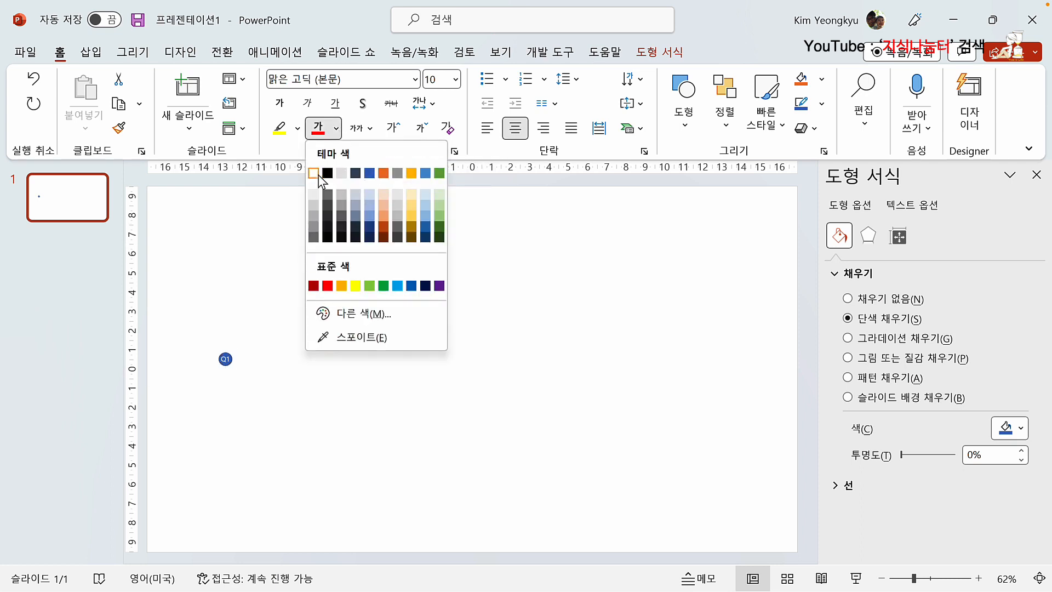
pyautogui.click(333, 174)
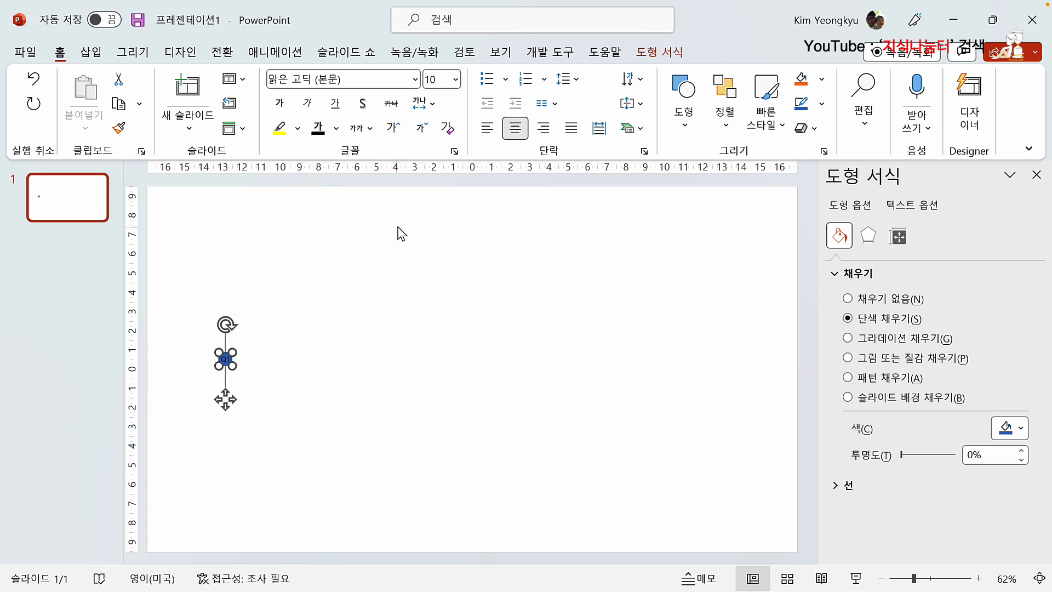
# Give the Q1 circle a white fill and a dark blue outline.
pyautogui.click(660, 55)
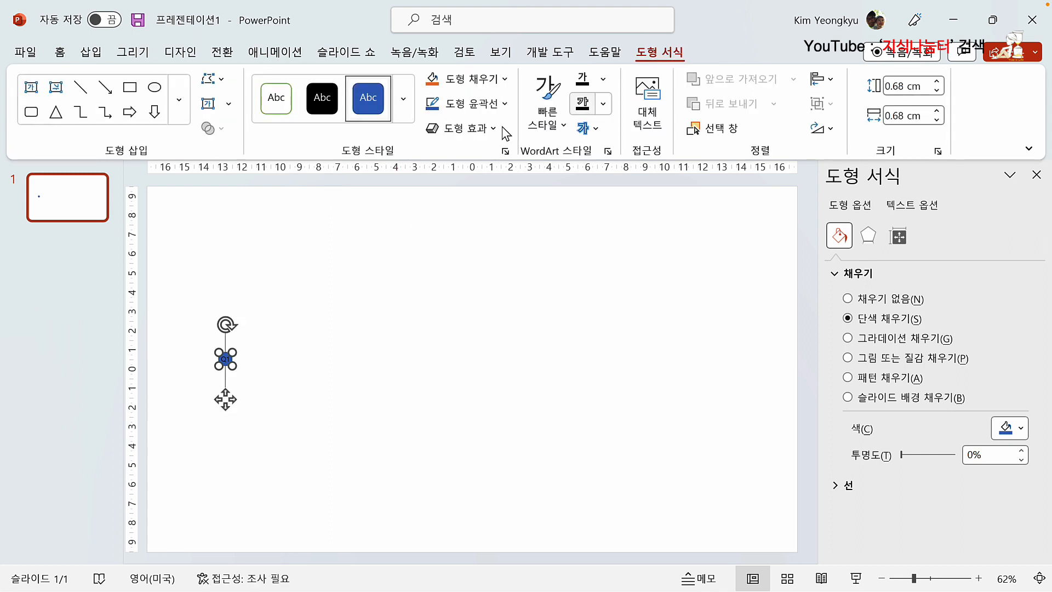
pyautogui.click(505, 82)
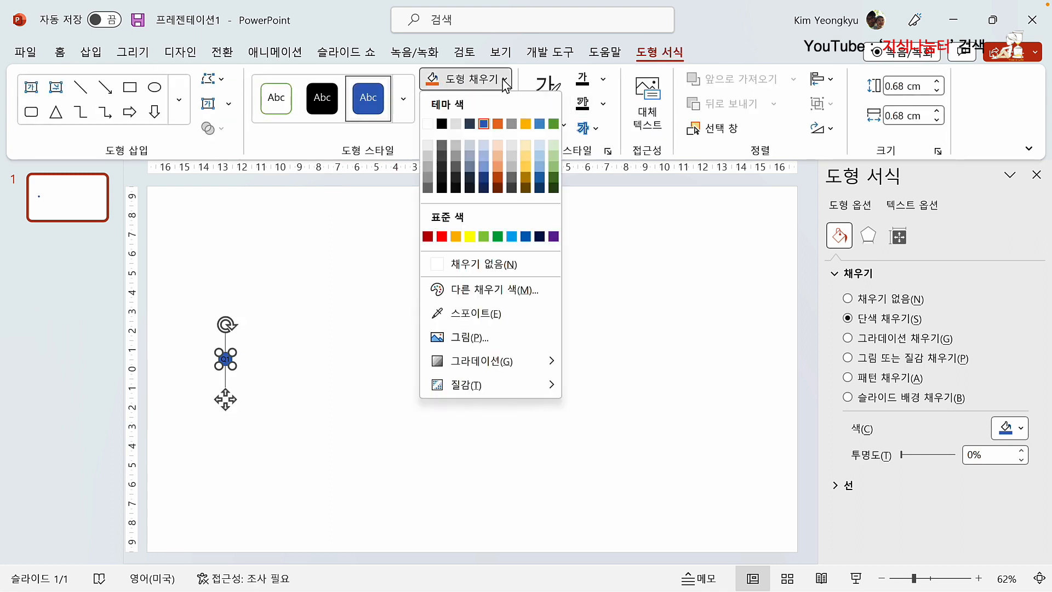
pyautogui.click(428, 123)
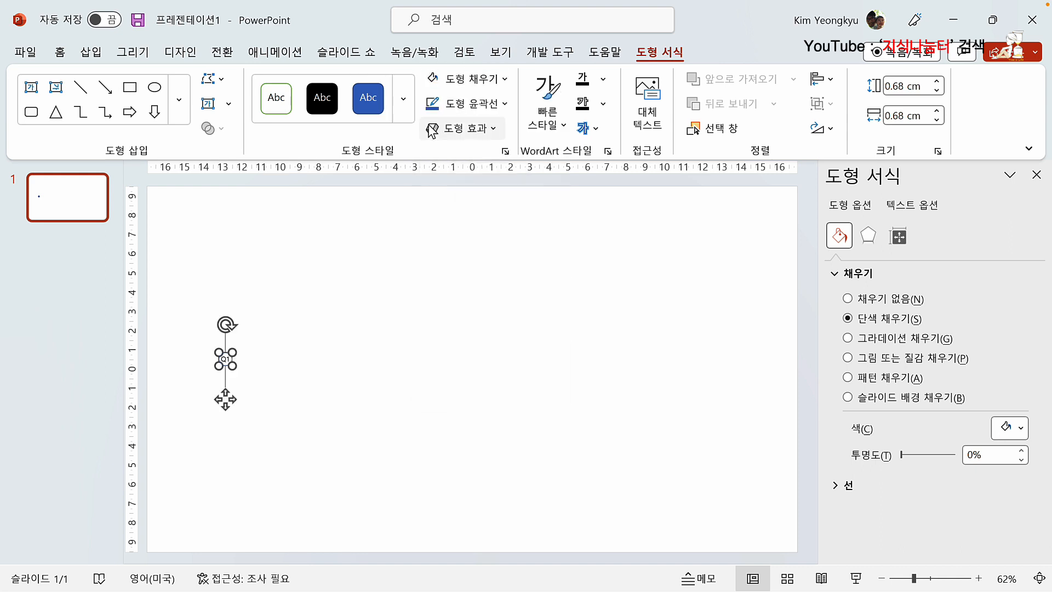
pyautogui.click(505, 104)
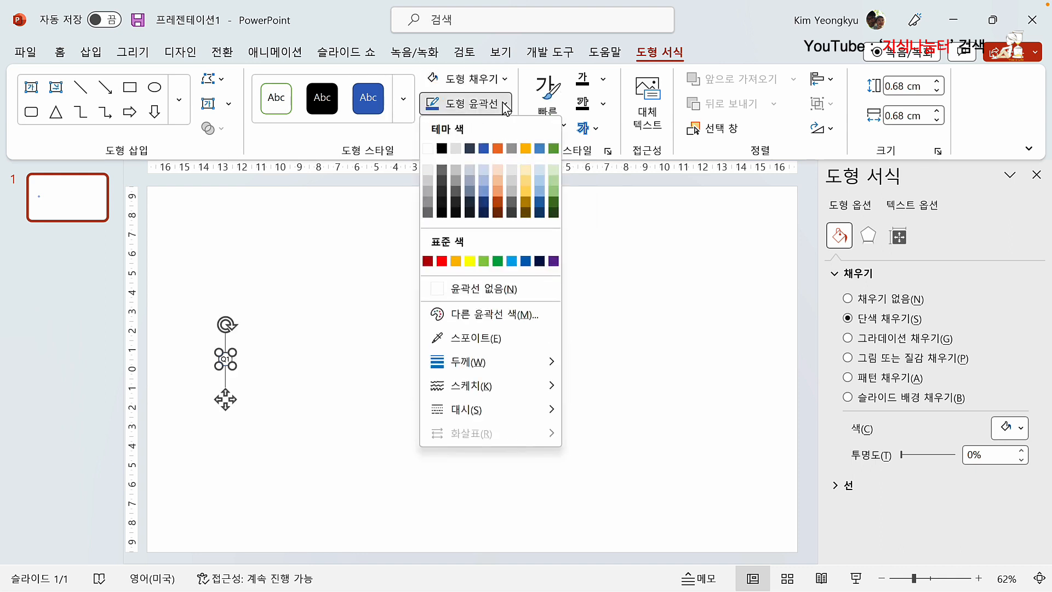
pyautogui.click(539, 261)
pyautogui.click(281, 357)
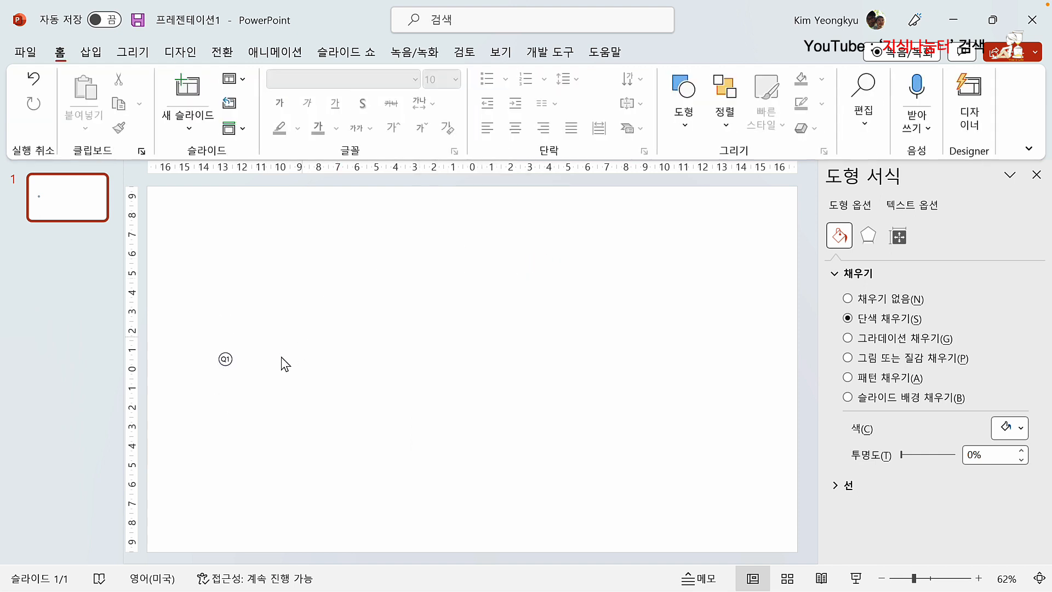
# Move the Q1 circle close to the slide's left edge and duplicate it 15 times in a diagonal chain.
pyautogui.click(227, 363)
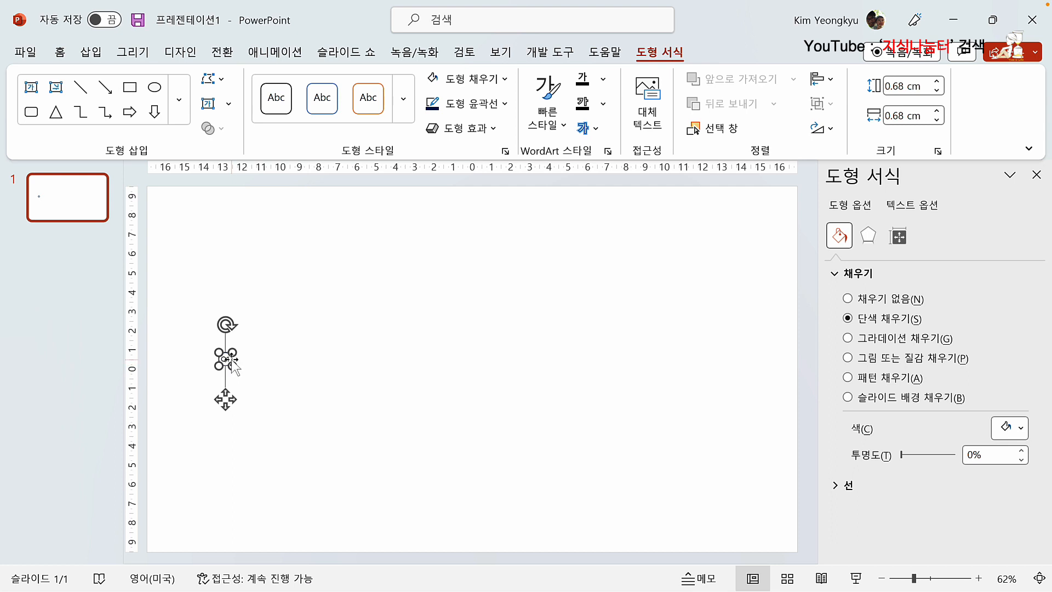
pyautogui.moveTo(232, 360); pyautogui.dragTo(189, 369)
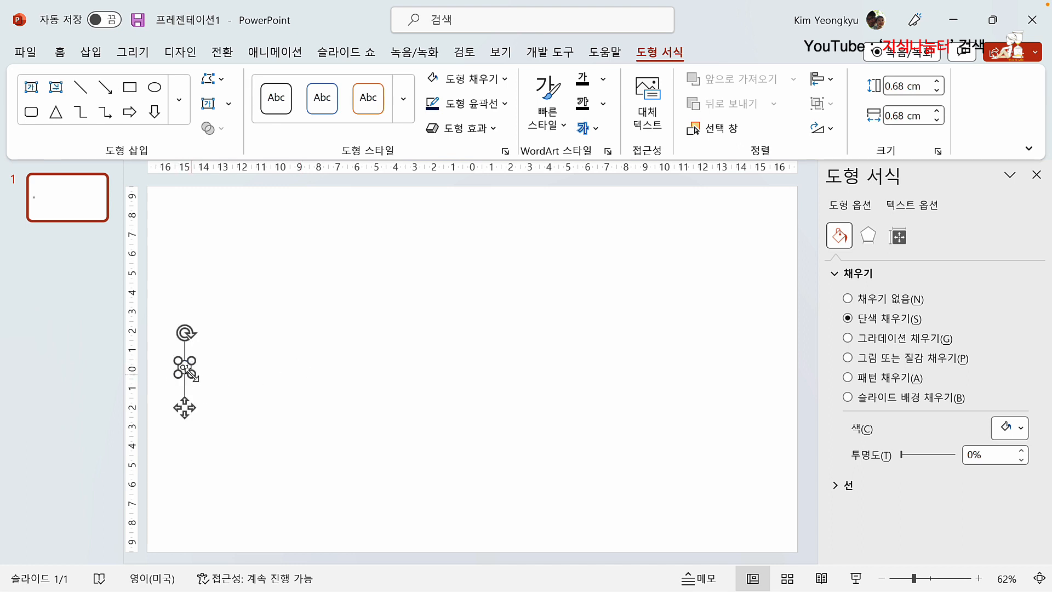
pyautogui.hotkey('ctrl', 'd')
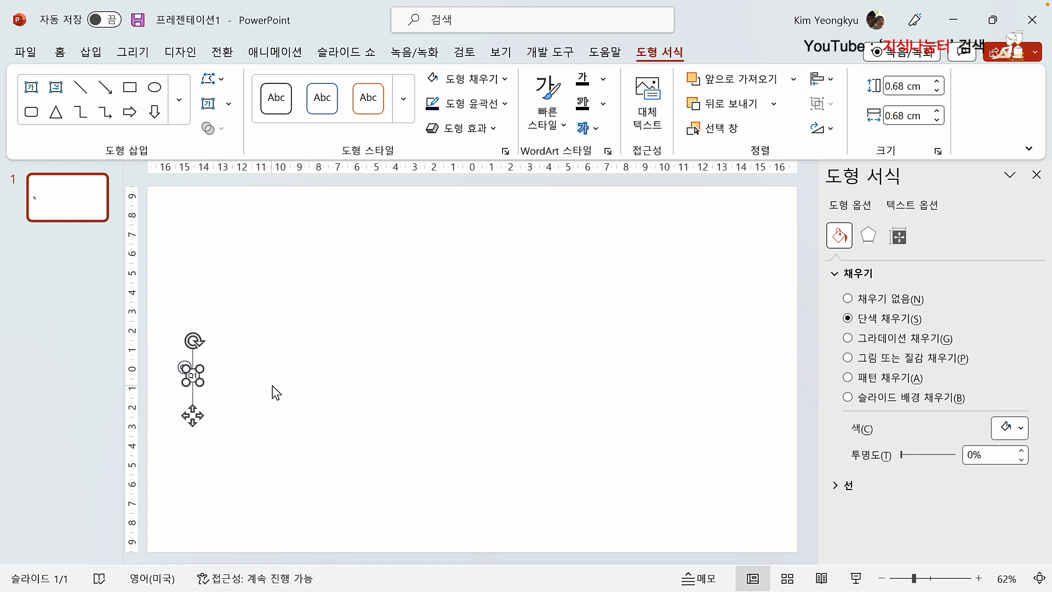
pyautogui.press('Right')
pyautogui.press('Down')
pyautogui.press('Right')
pyautogui.press('Down')
pyautogui.press('Right')
pyautogui.press('Down')
pyautogui.press('Right')
pyautogui.press('Down')
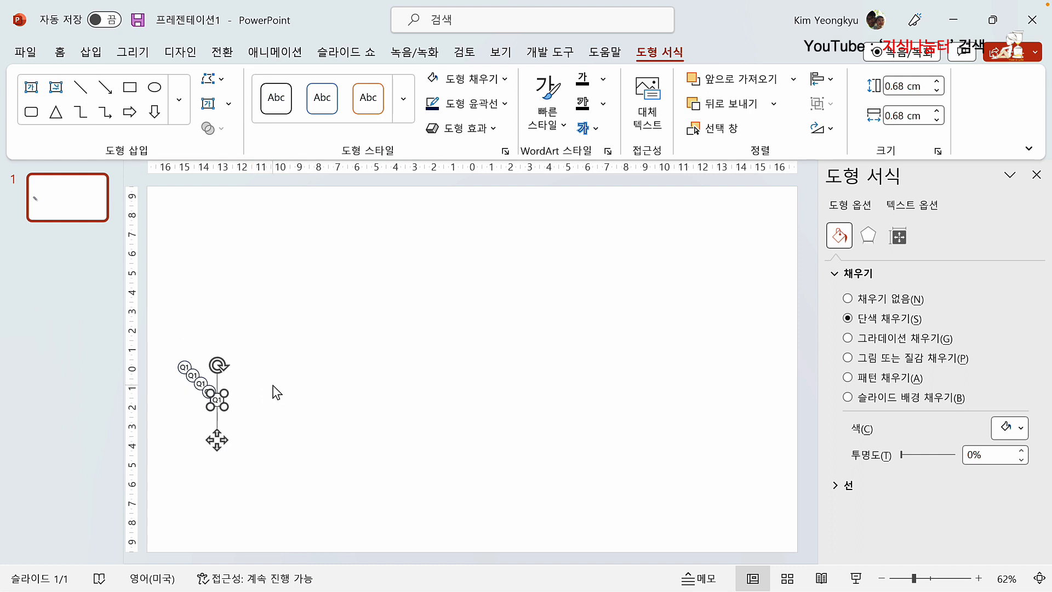
pyautogui.hotkey('ctrl', 'd')
pyautogui.hotkey('ctrl', 'd')
pyautogui.hotkey('ctrl', 'd')
pyautogui.hotkey('ctrl', 'd')
pyautogui.hotkey('ctrl', 'd')
pyautogui.hotkey('ctrl', 'd')
pyautogui.hotkey('ctrl', 'd')
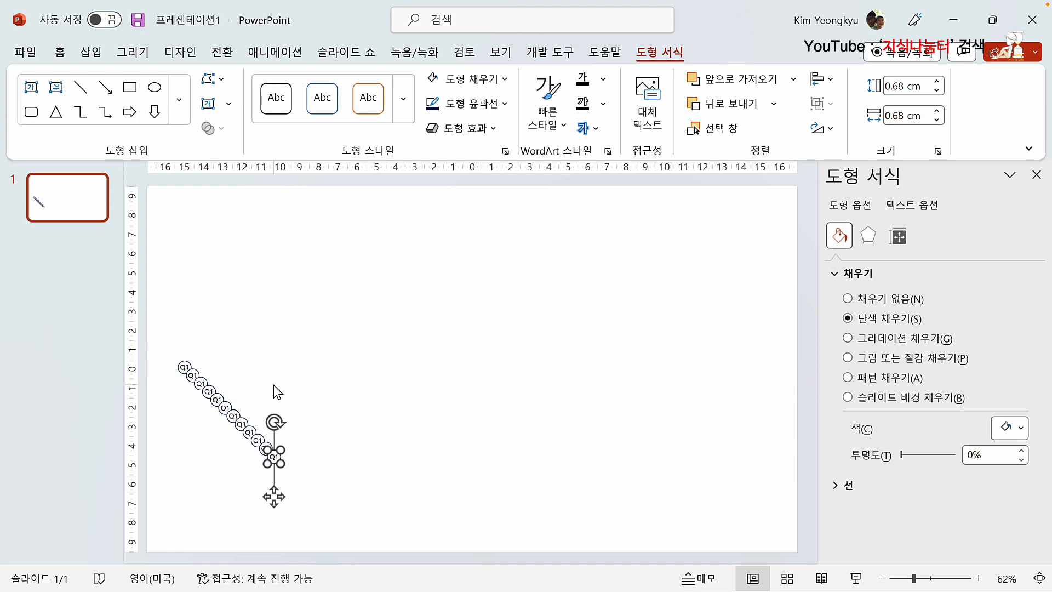
pyautogui.hotkey('ctrl', 'd')
pyautogui.hotkey('ctrl', 'd')
pyautogui.hotkey('ctrl', 'd')
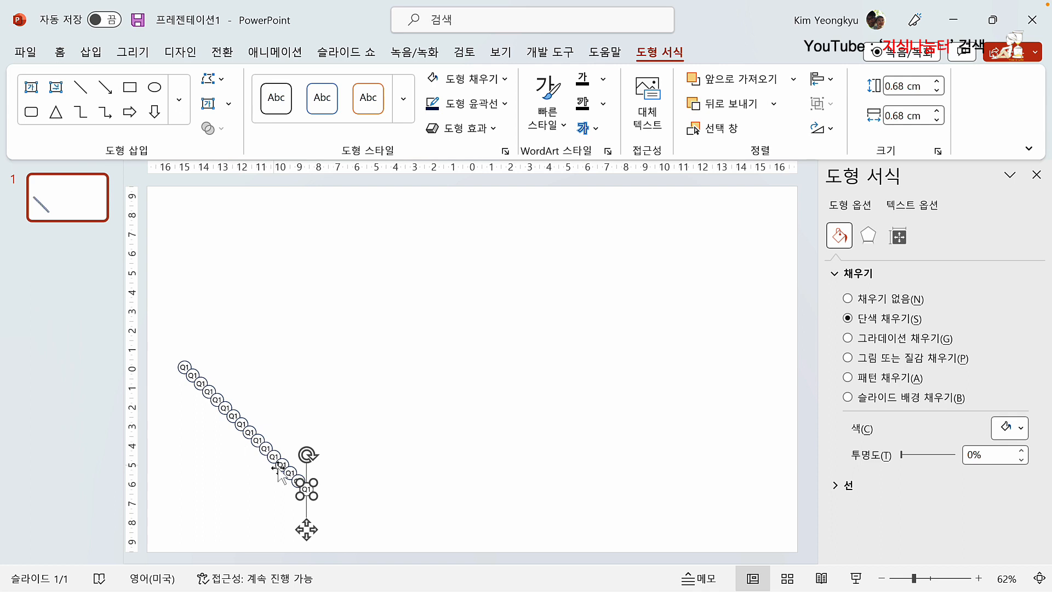
# Move the last copy near the slide's right edge, and align all the Q1 circles by their tops.
pyautogui.moveTo(305, 496); pyautogui.dragTo(754, 382)
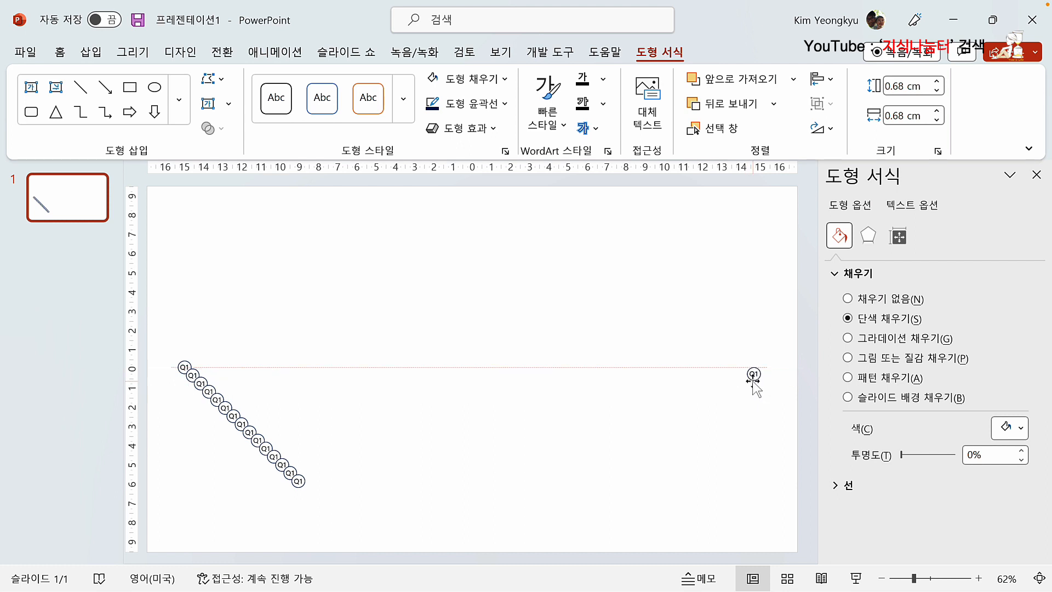
pyautogui.moveTo(753, 381); pyautogui.dragTo(755, 382)
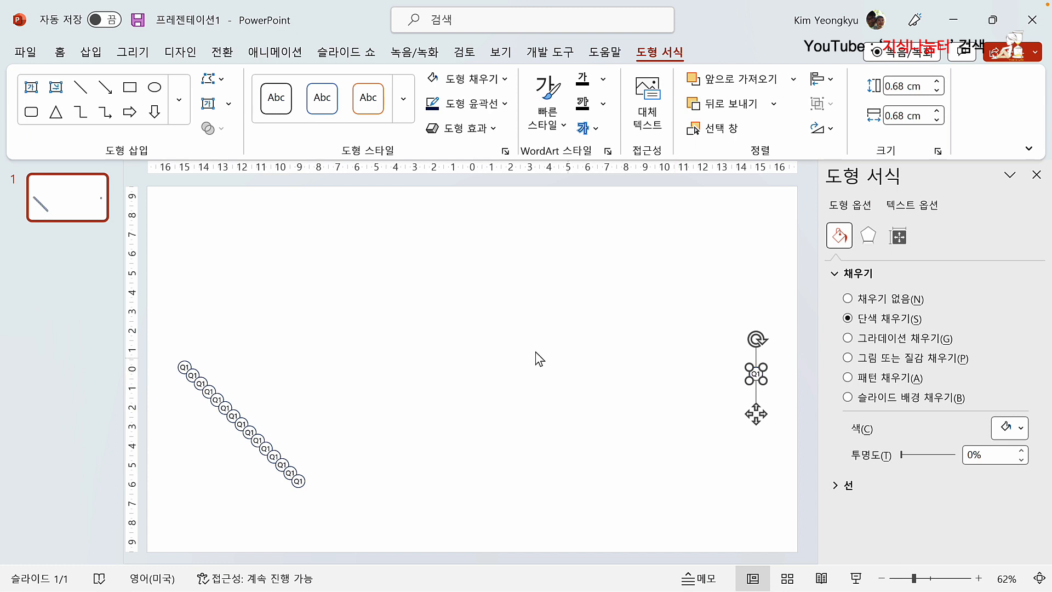
pyautogui.click(182, 316)
pyautogui.moveTo(161, 302); pyautogui.dragTo(779, 515)
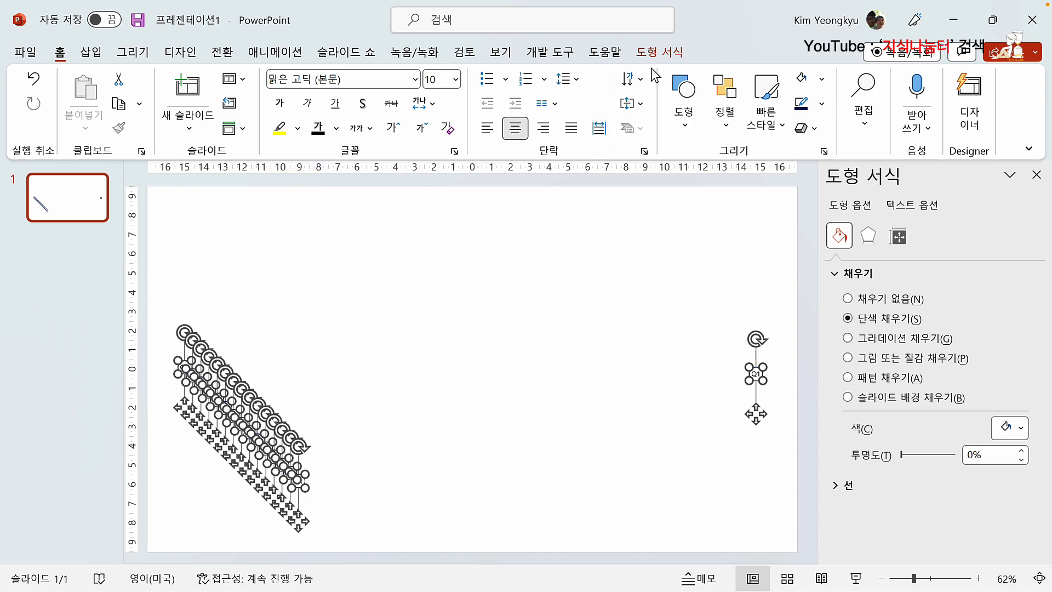
pyautogui.click(670, 54)
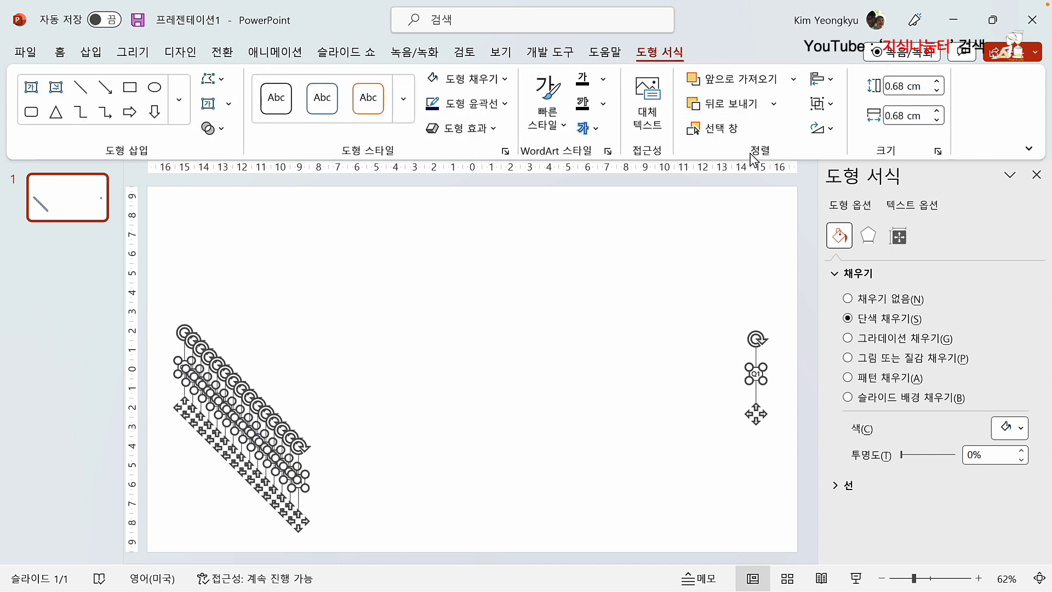
pyautogui.click(831, 82)
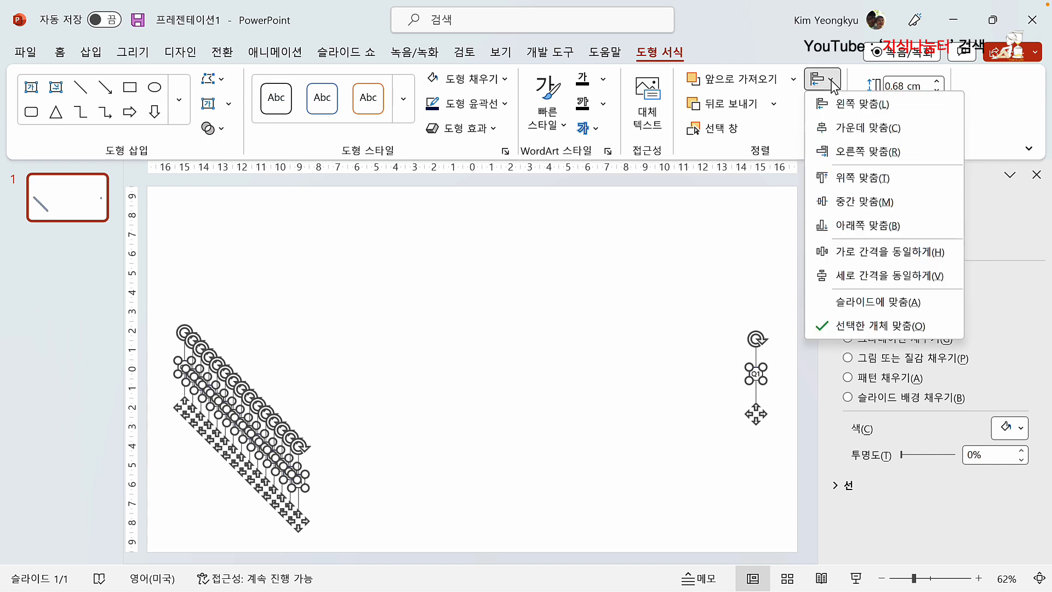
pyautogui.click(855, 178)
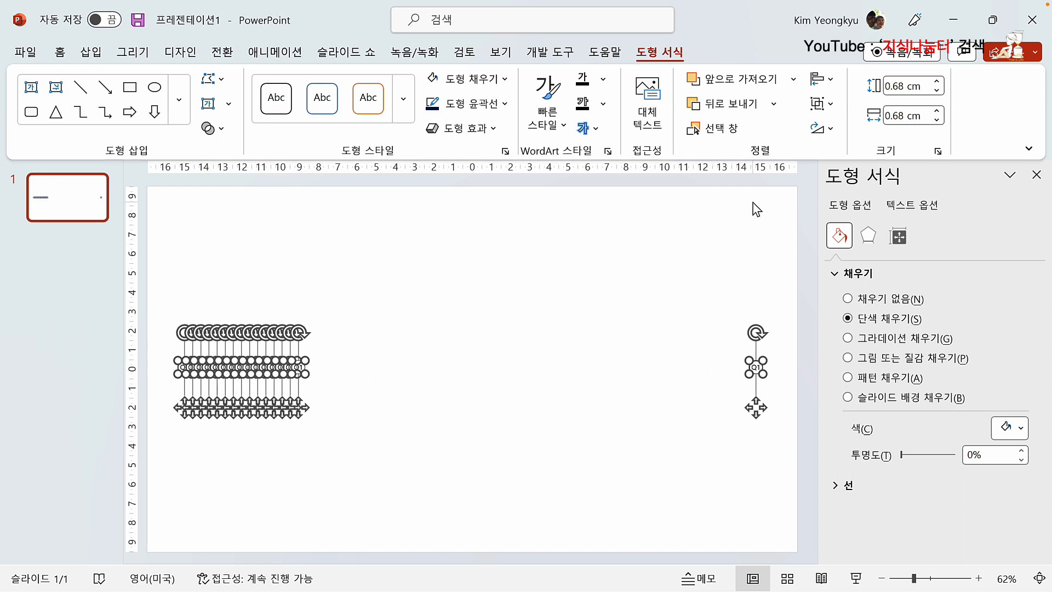
# Distribute the selected Q1 circles at equal horizontal spacing across the slide.
pyautogui.click(832, 82)
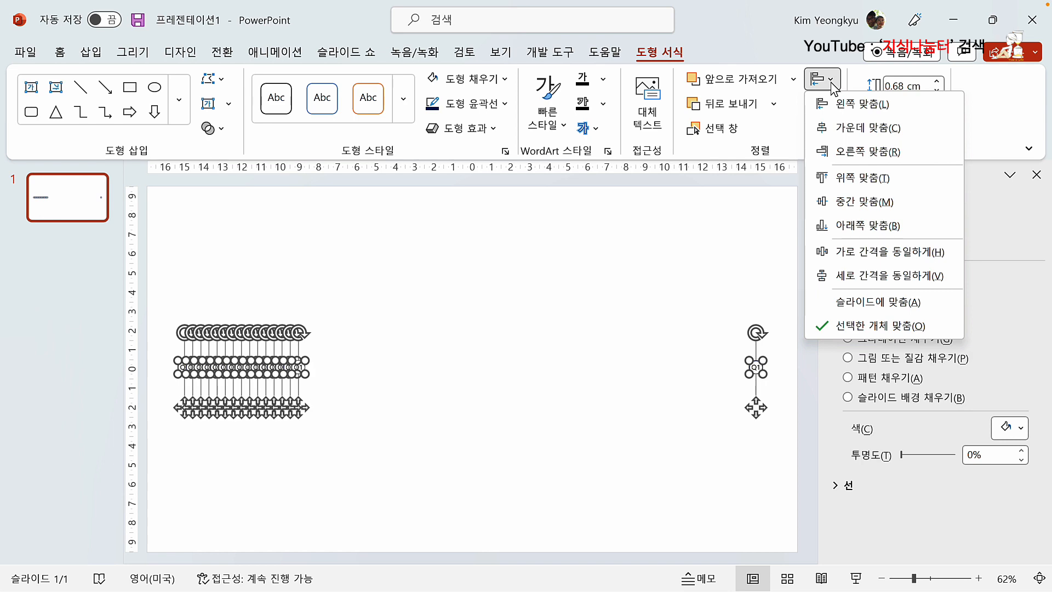
pyautogui.click(882, 252)
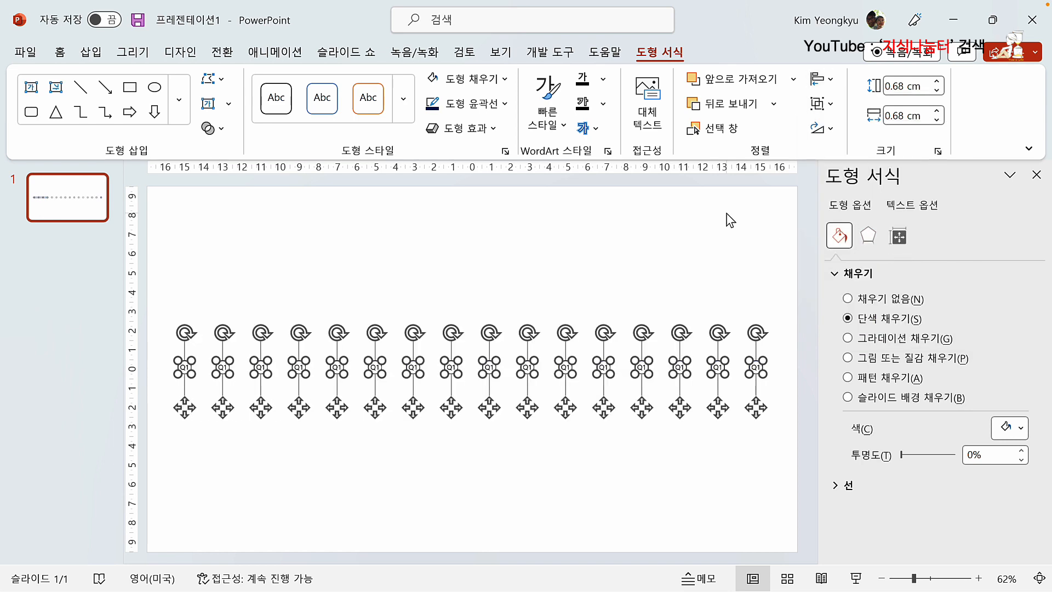
pyautogui.click(534, 299)
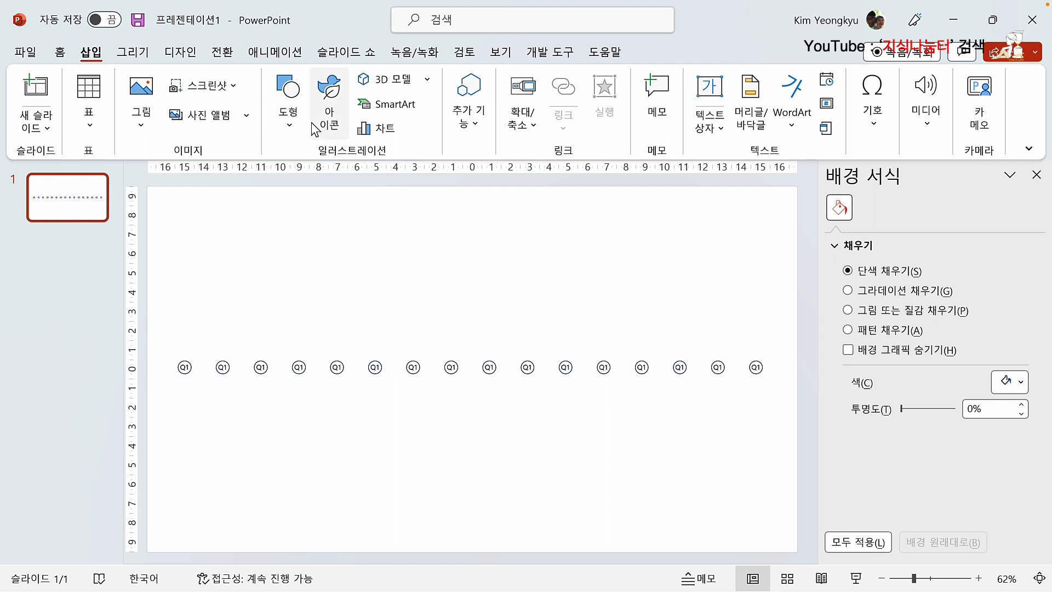
# Draw a pentagon block arrow about 9.19 cm wide and 1.41 cm high over the first four Q1 circles.
pyautogui.click(289, 124)
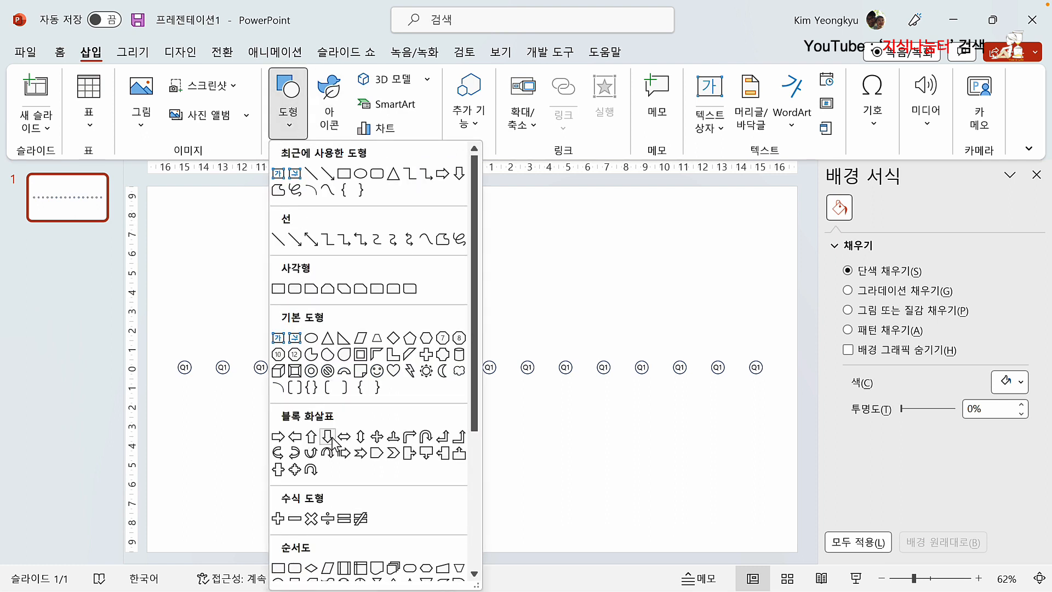
pyautogui.click(377, 453)
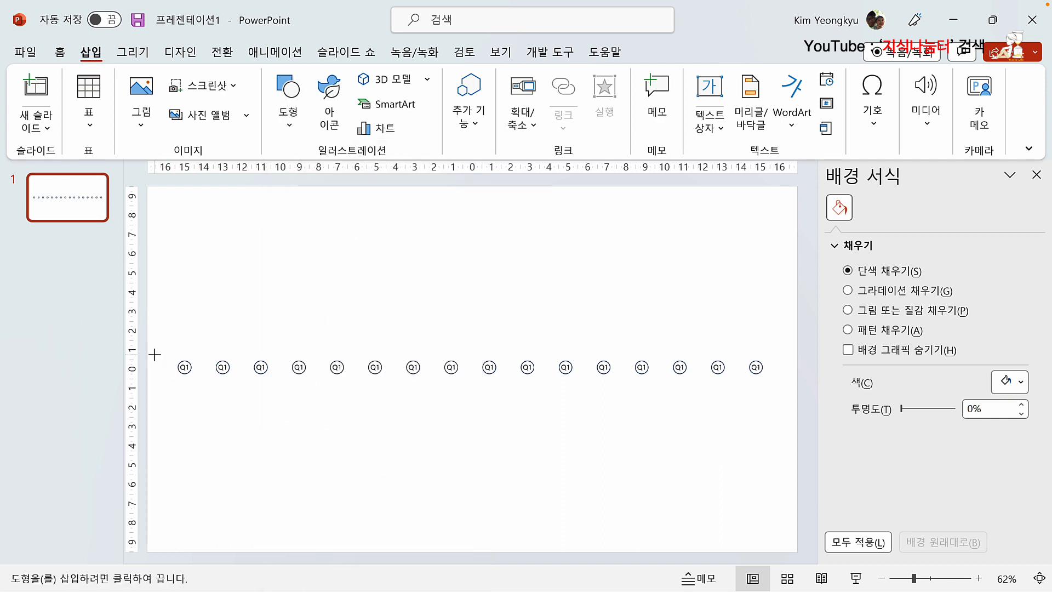
pyautogui.moveTo(167, 363); pyautogui.dragTo(329, 382)
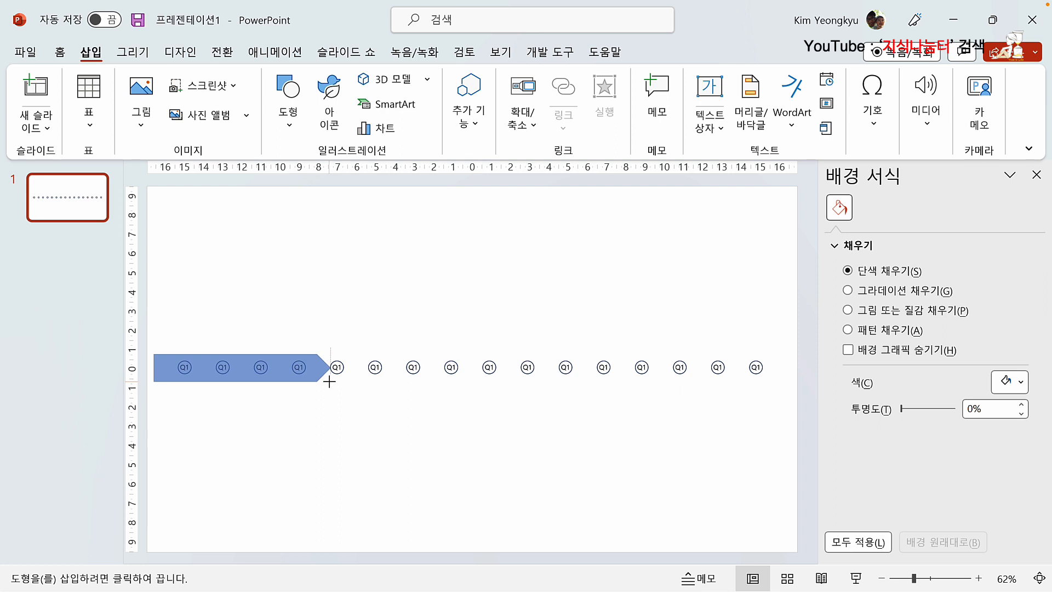
pyautogui.moveTo(330, 382); pyautogui.dragTo(330, 382)
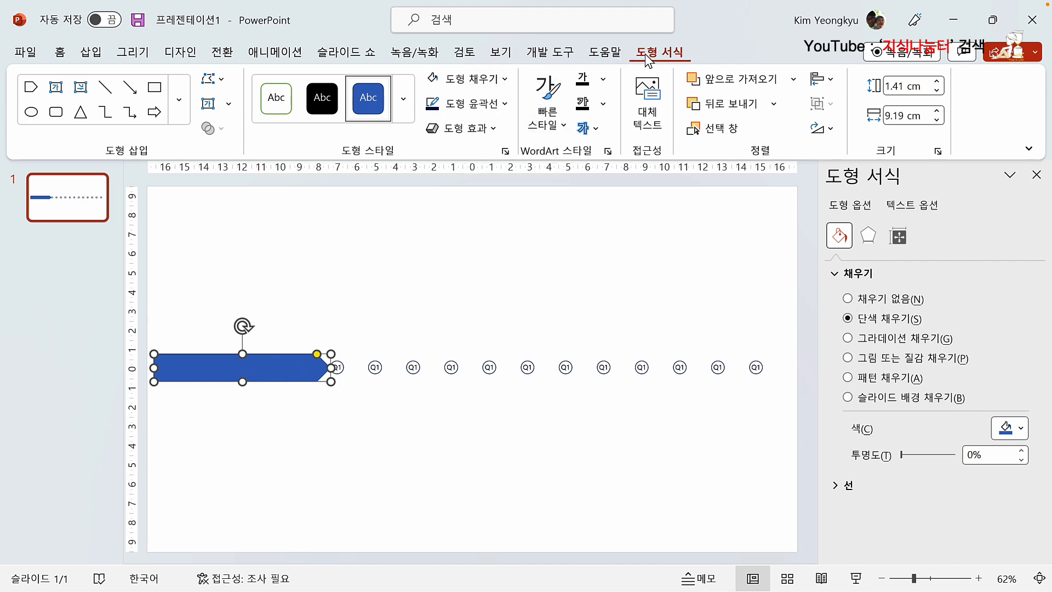
pyautogui.click(505, 81)
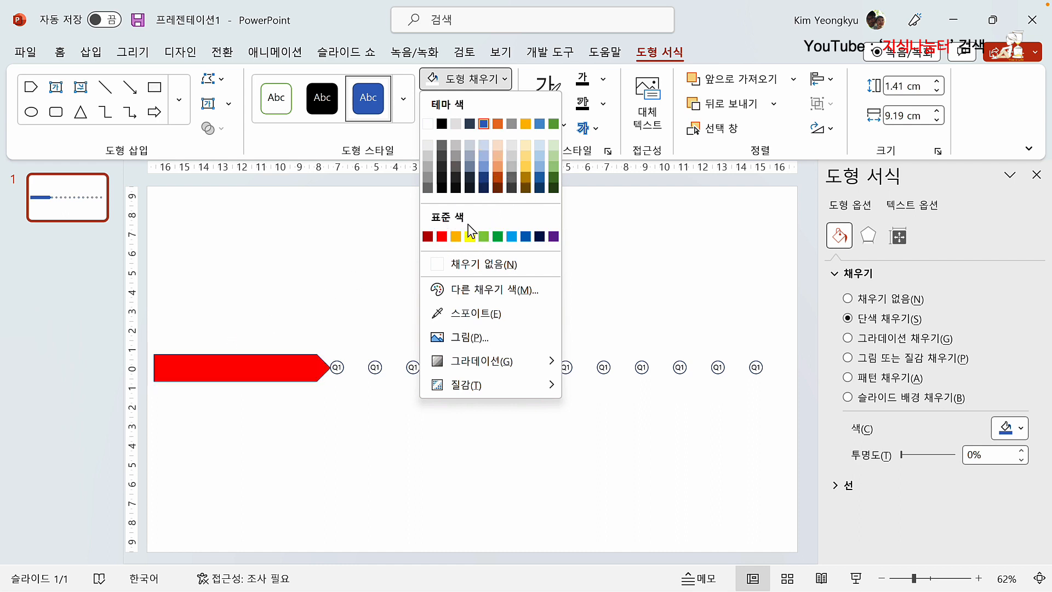
pyautogui.click(500, 290)
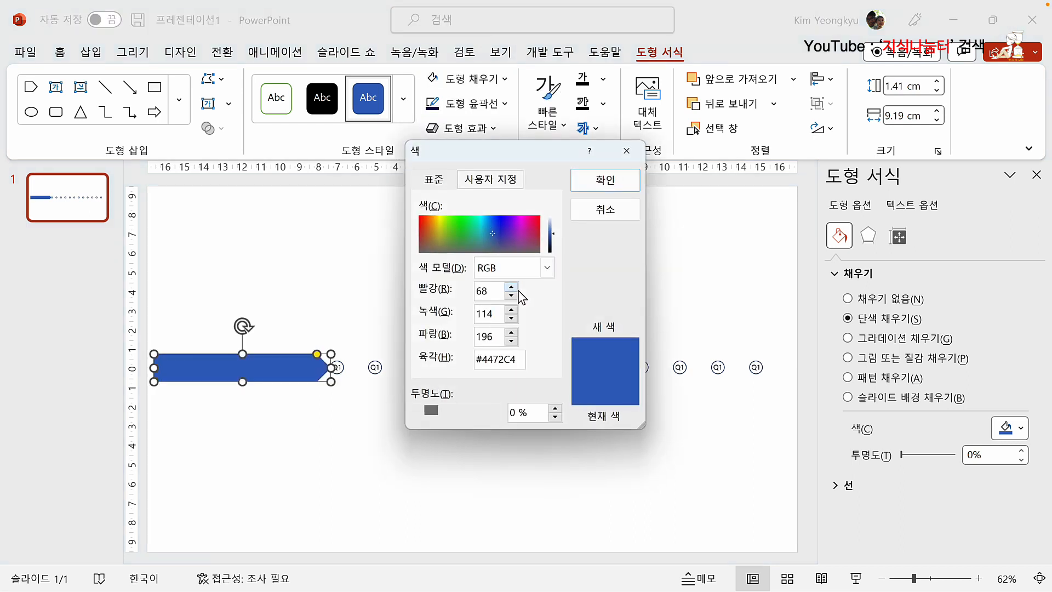
pyautogui.click(438, 181)
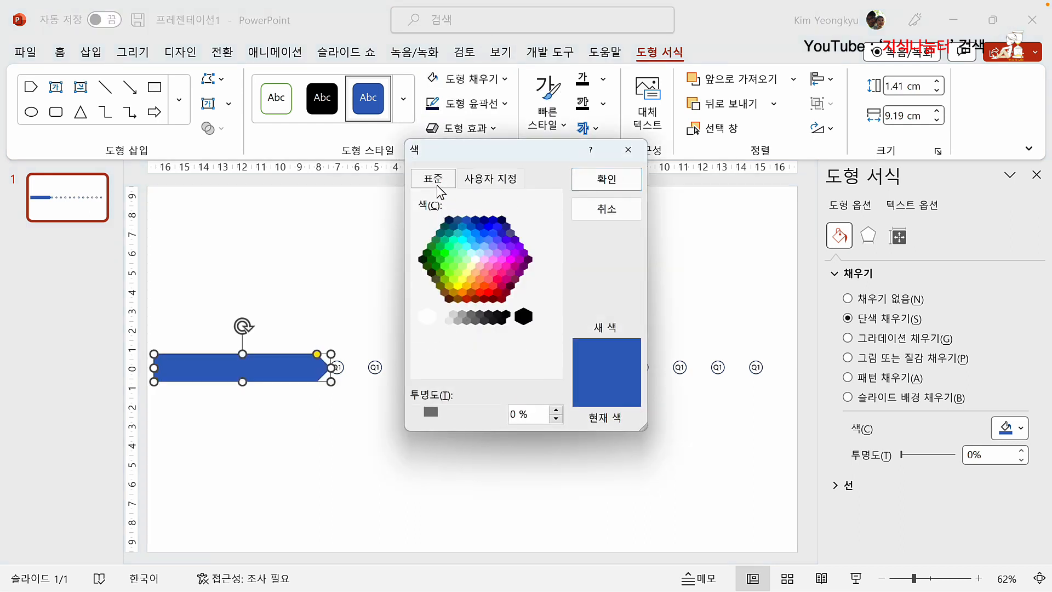
pyautogui.click(500, 183)
pyautogui.click(607, 209)
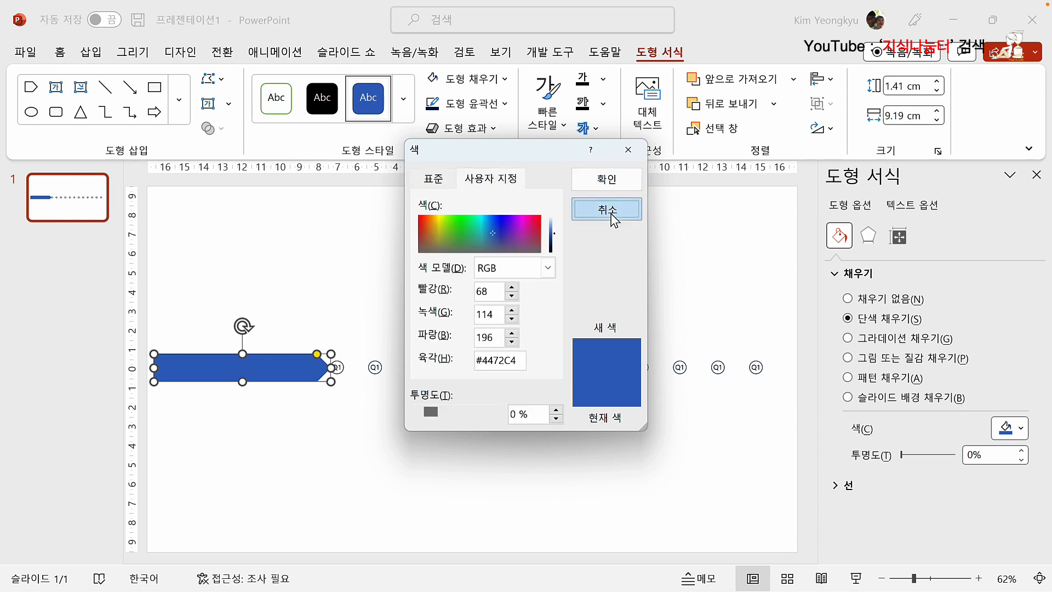
# Fill the pentagon arrow with standard red and remove its outline.
pyautogui.click(505, 82)
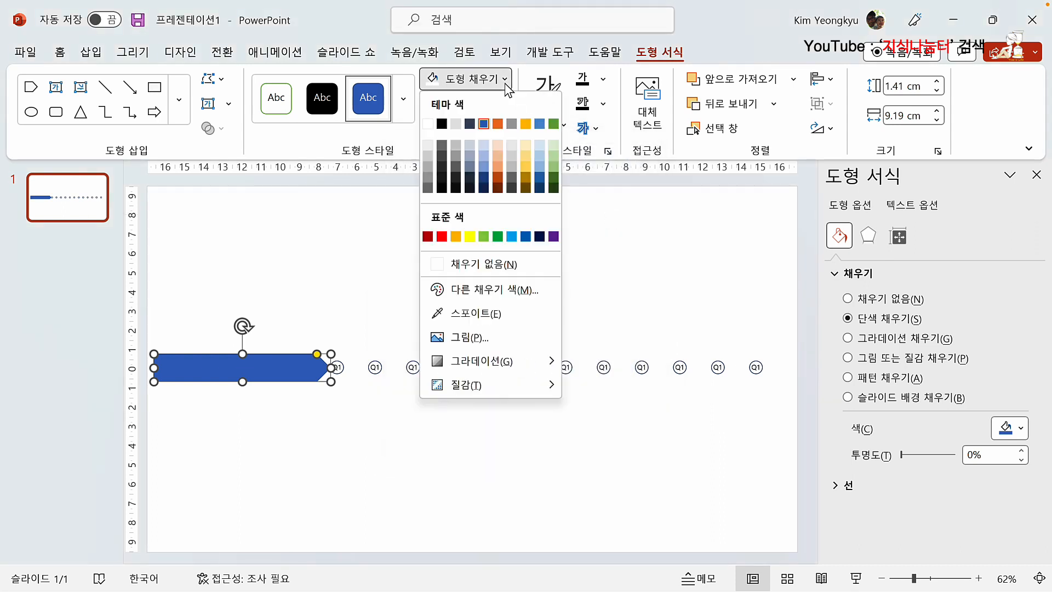
pyautogui.click(442, 237)
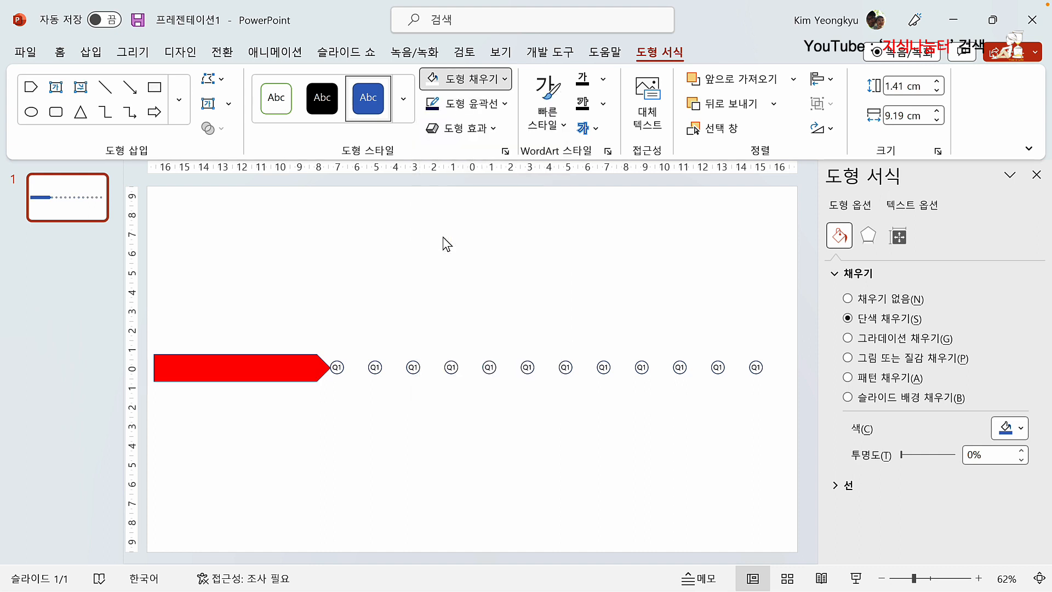
pyautogui.click(504, 104)
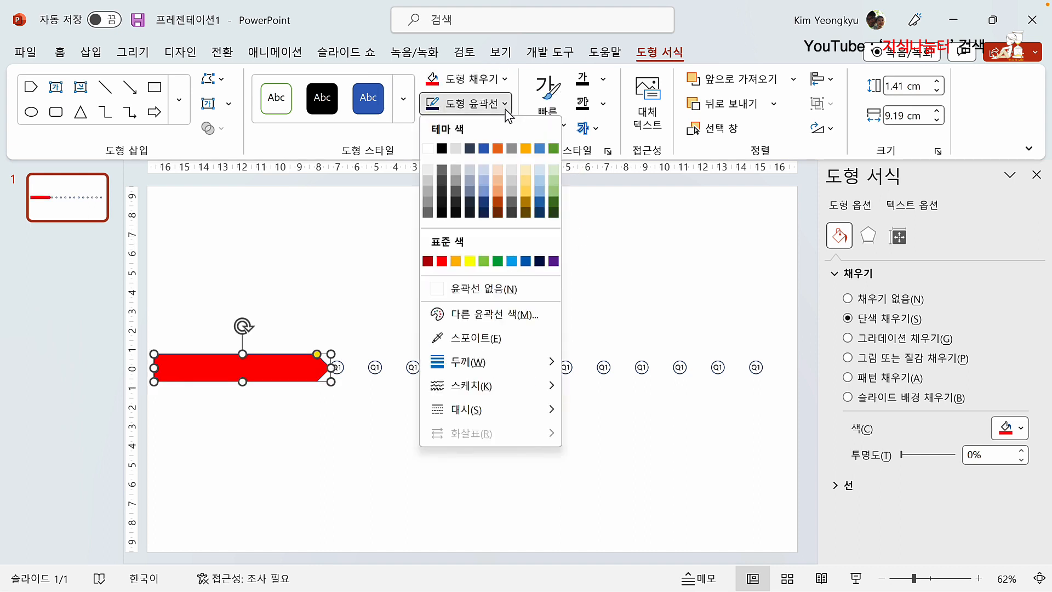
pyautogui.click(484, 295)
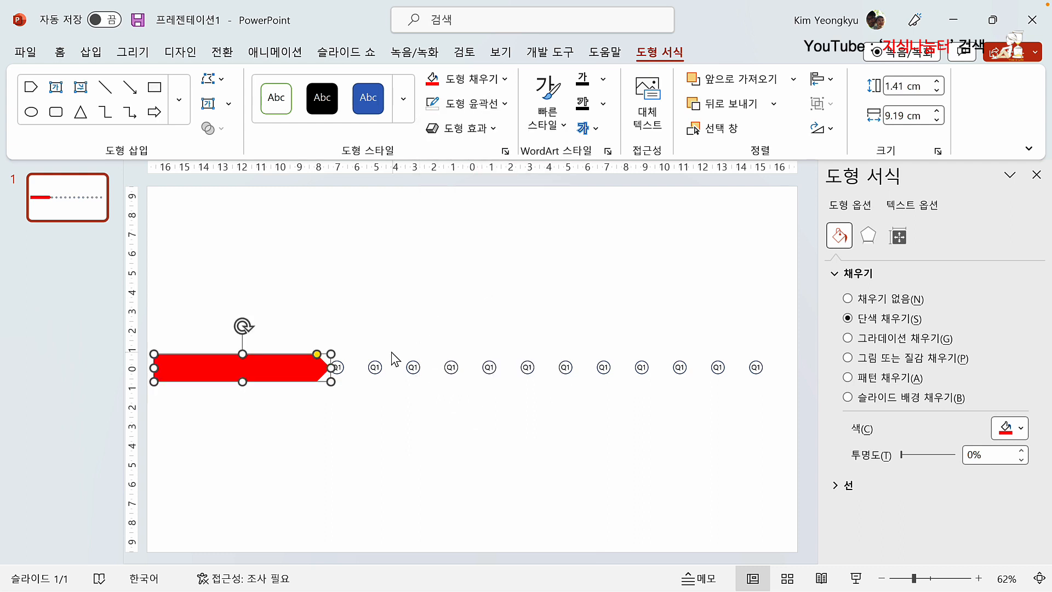
pyautogui.click(322, 414)
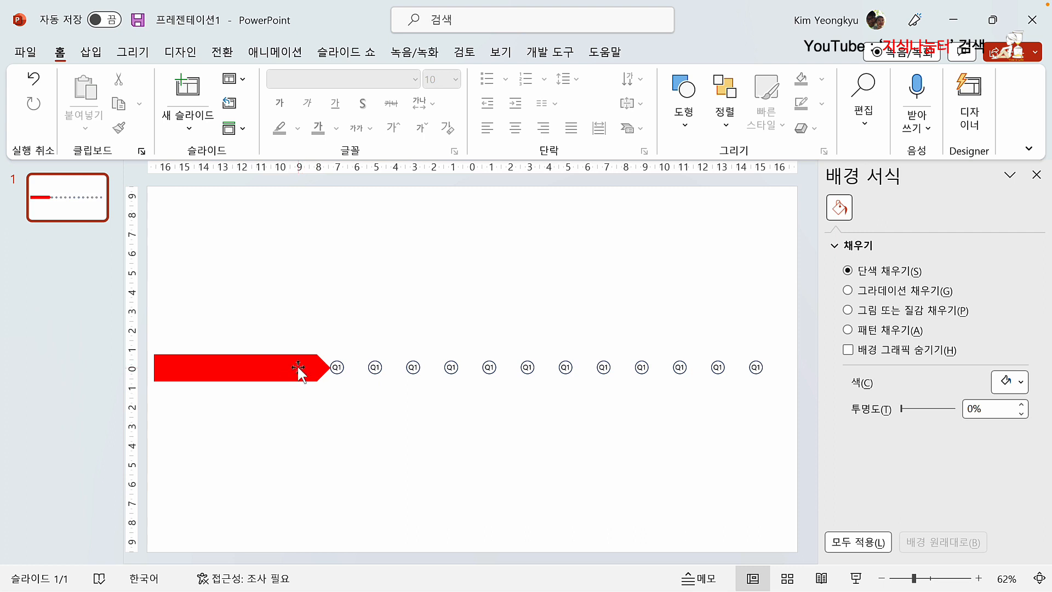
# Apply a dark linear gradient at 180° to the red arrow, with the dark shade toward its tip.
pyautogui.click(298, 365)
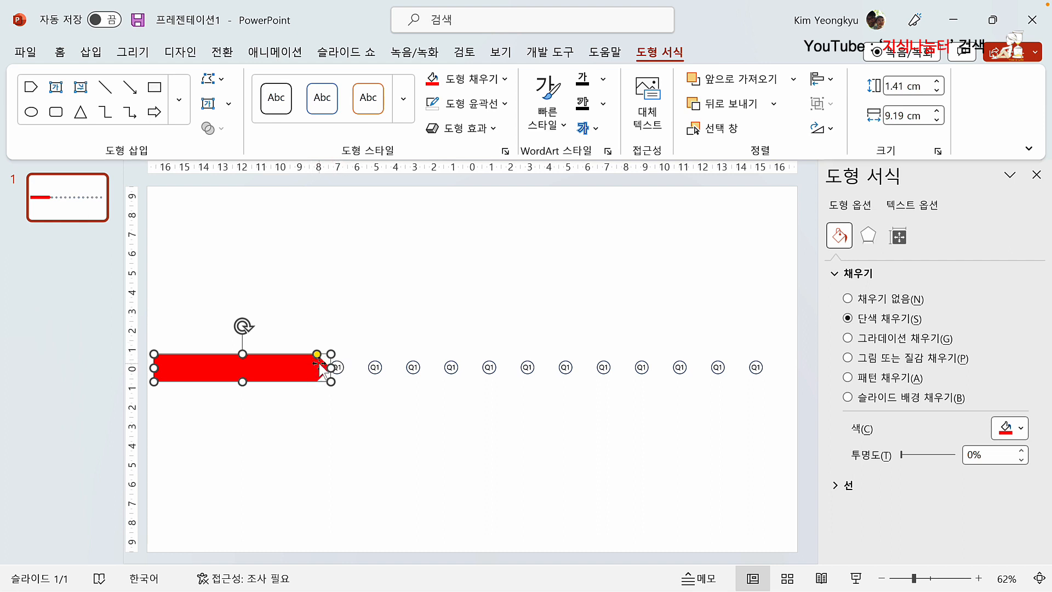
pyautogui.click(505, 80)
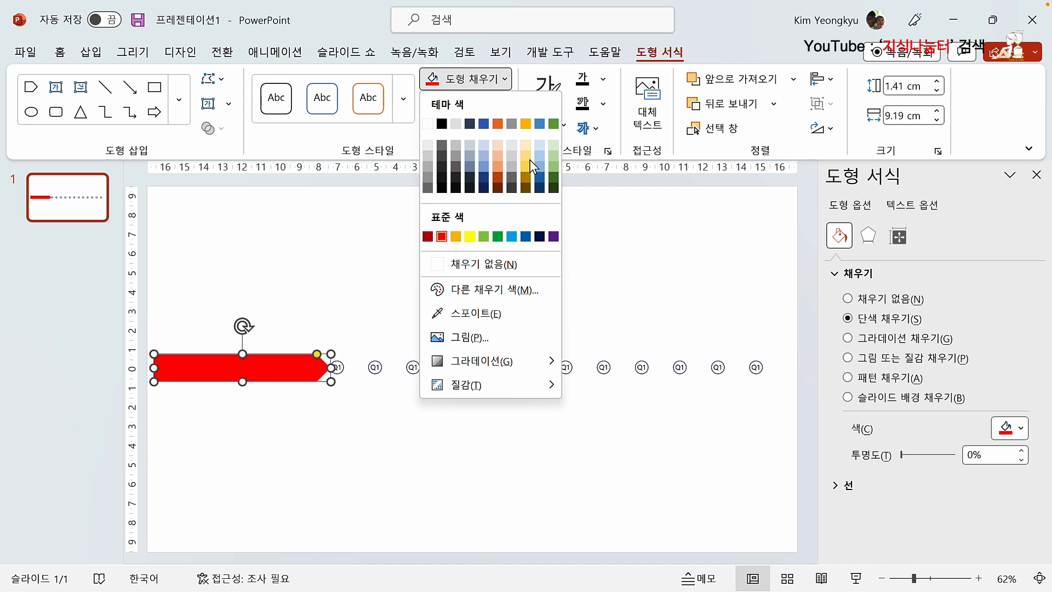
pyautogui.moveTo(502, 361)
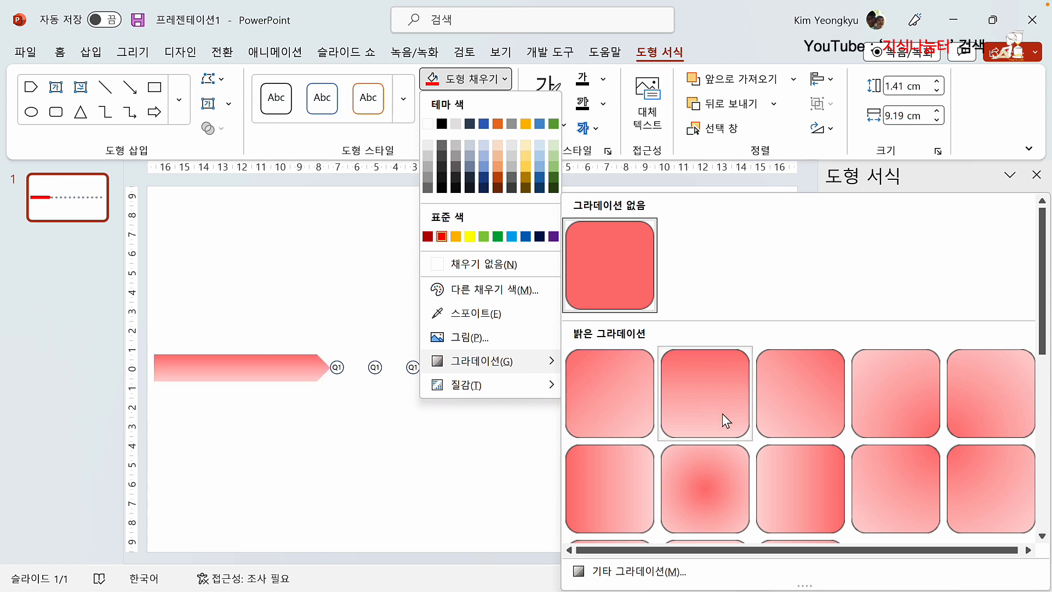
pyautogui.scroll(-5, 833, 433)
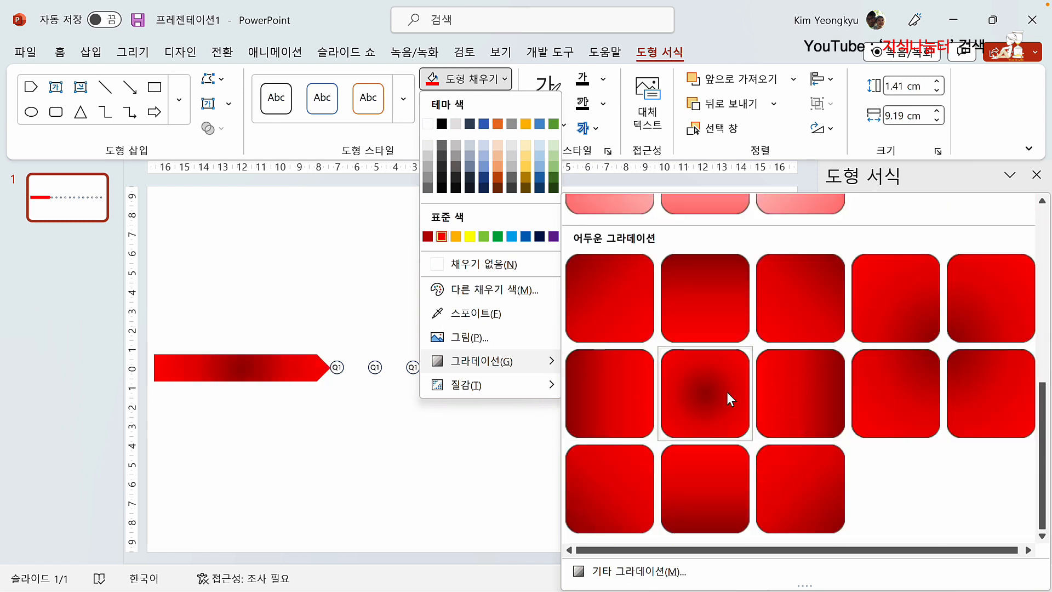
pyautogui.click(809, 385)
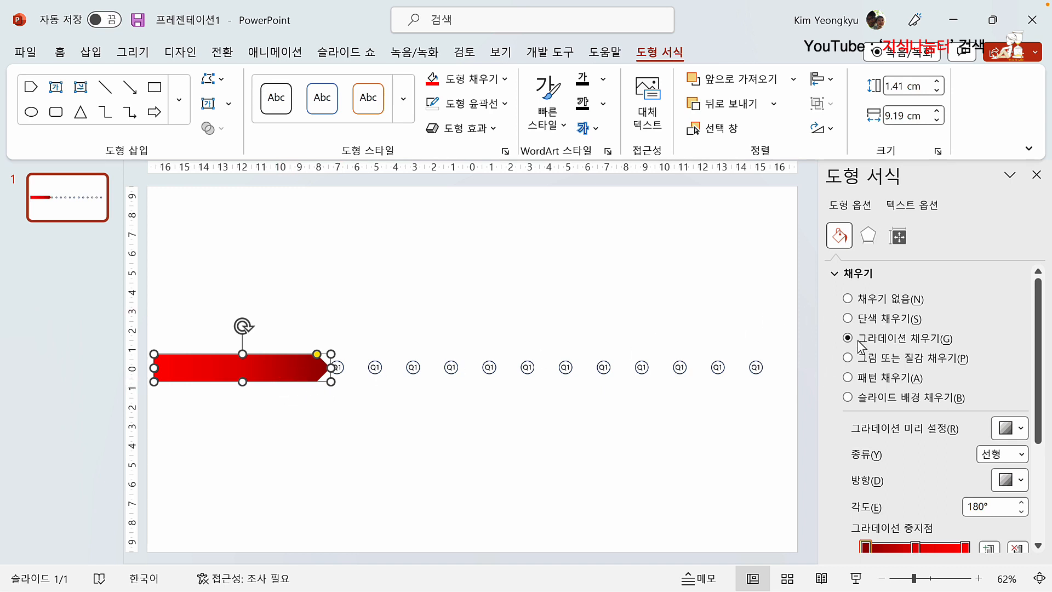
# Change the colour of the arrow's first gradient stop, at 0%, to standard red.
pyautogui.rightClick(264, 359)
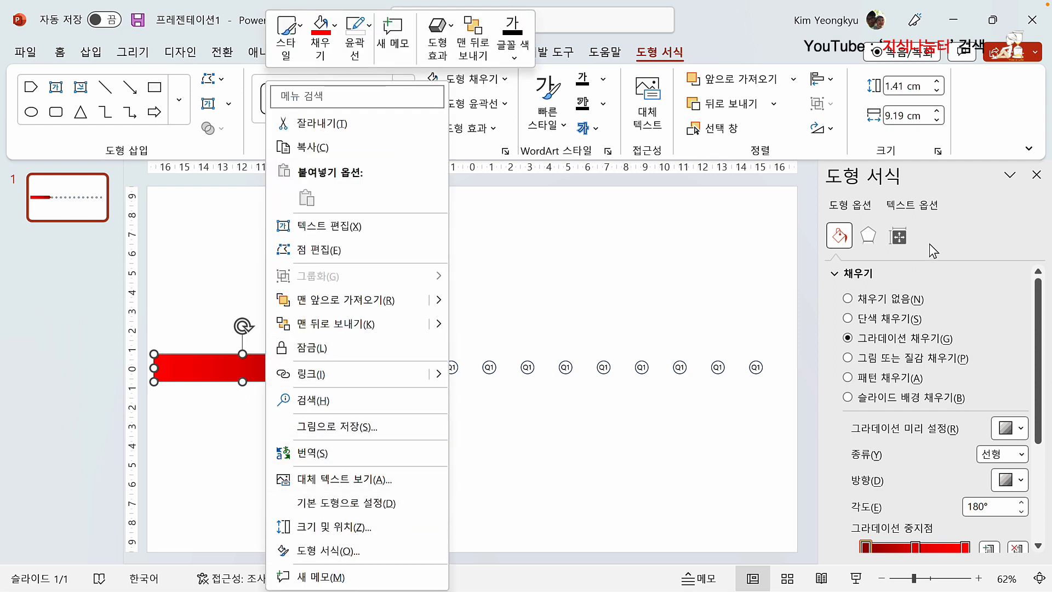
pyautogui.click(939, 182)
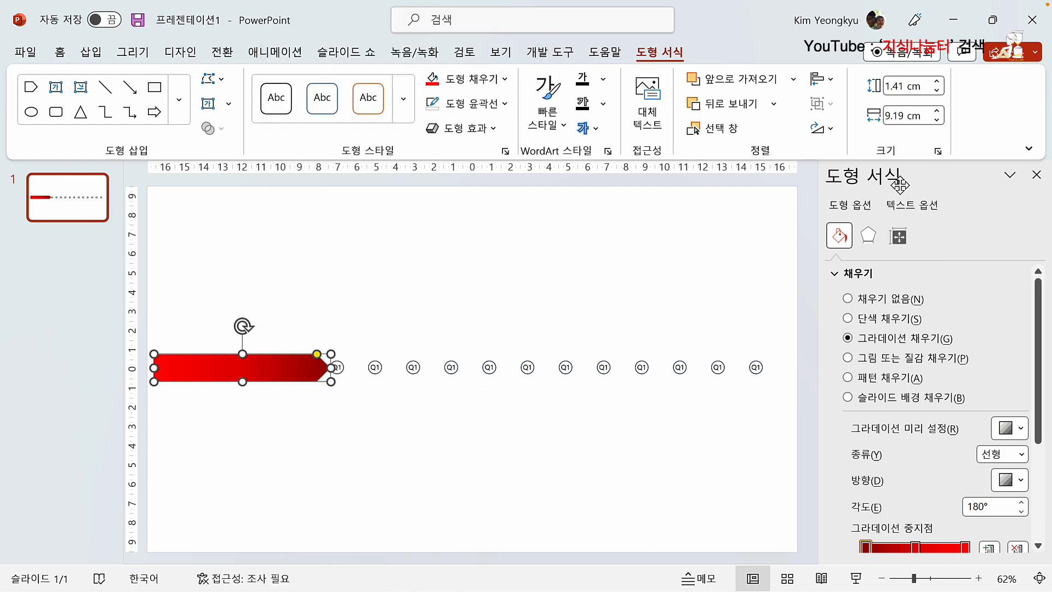
pyautogui.scroll(-4, 939, 356)
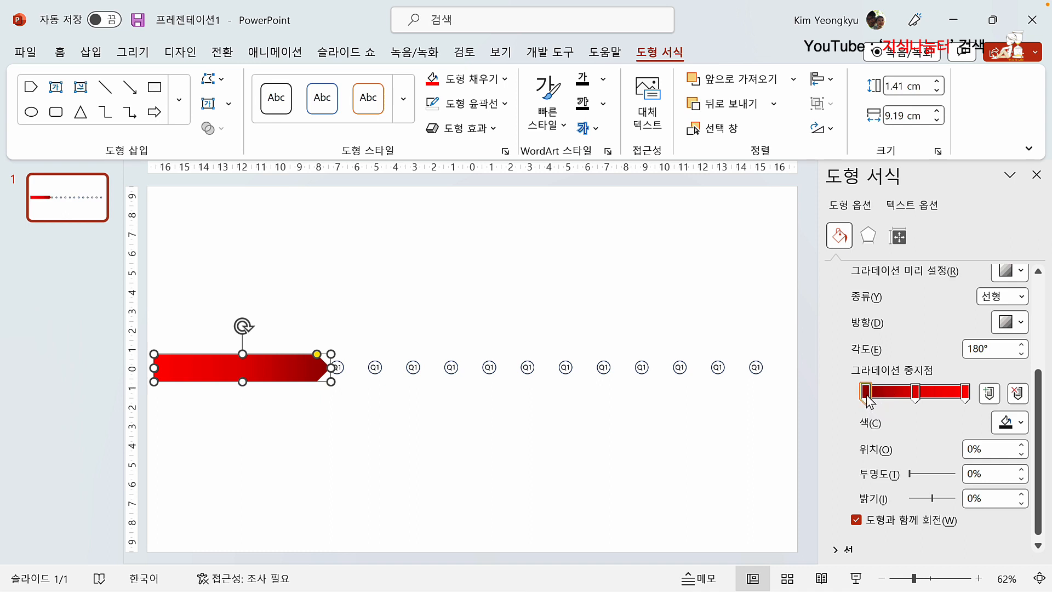
pyautogui.click(916, 392)
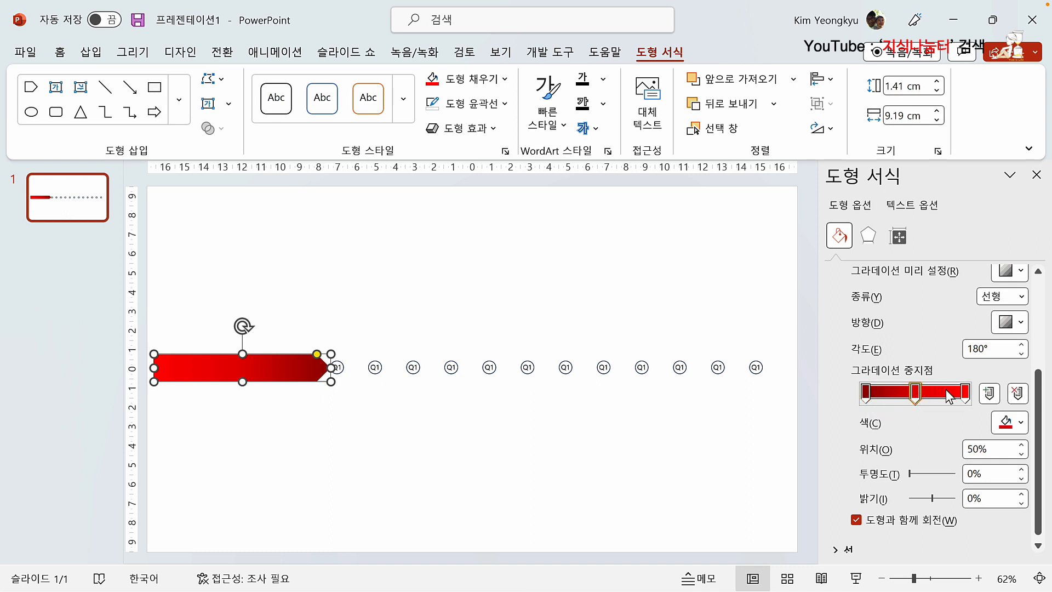
pyautogui.click(965, 392)
pyautogui.click(867, 393)
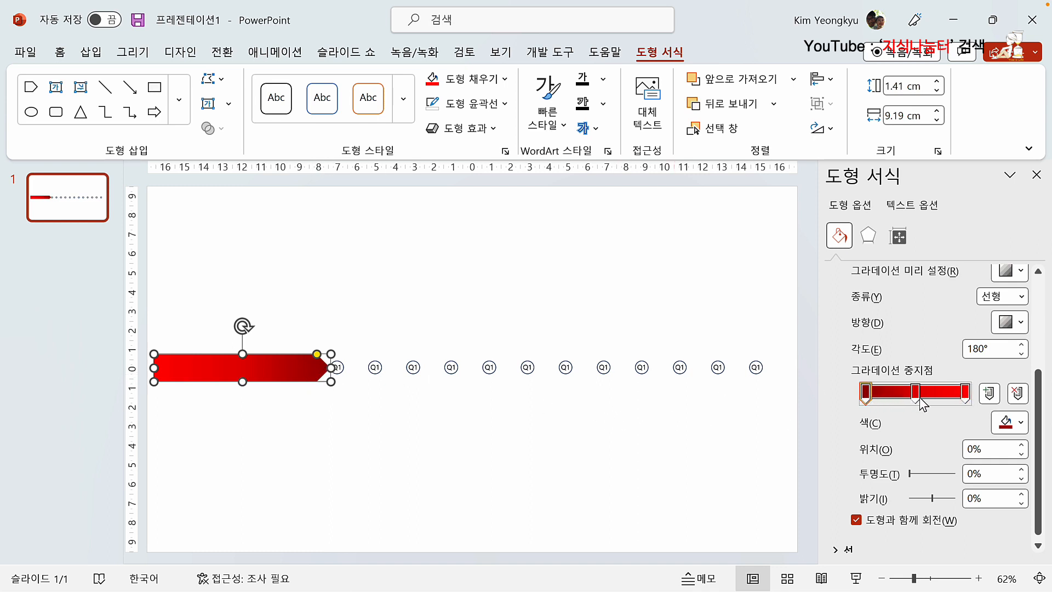
pyautogui.click(1022, 426)
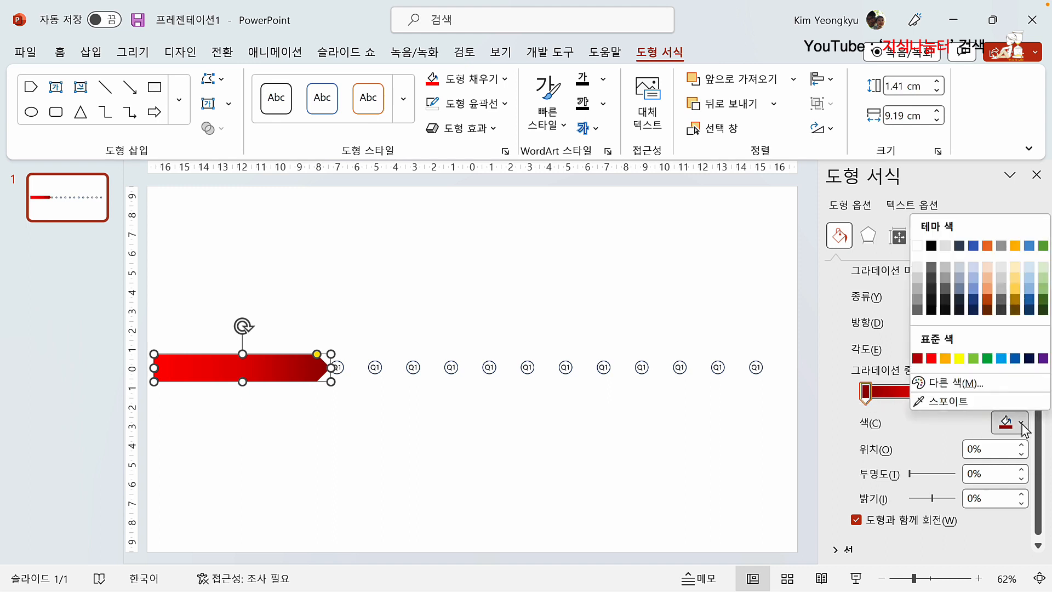
pyautogui.click(931, 359)
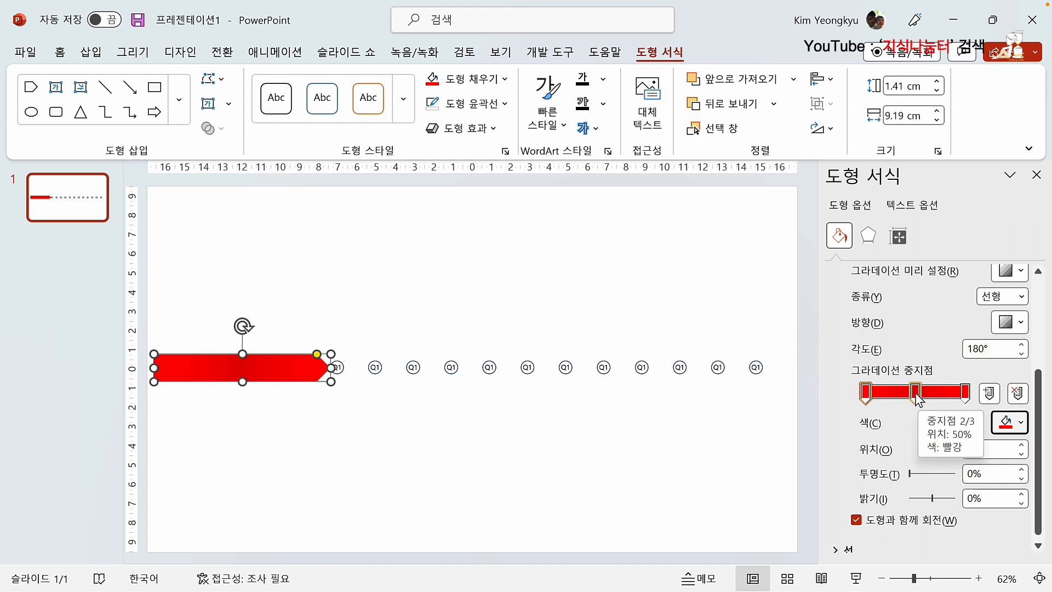
# Lighten the arrow's middle gradient stop, at 50%, to the custom colour #FF6565.
pyautogui.click(919, 399)
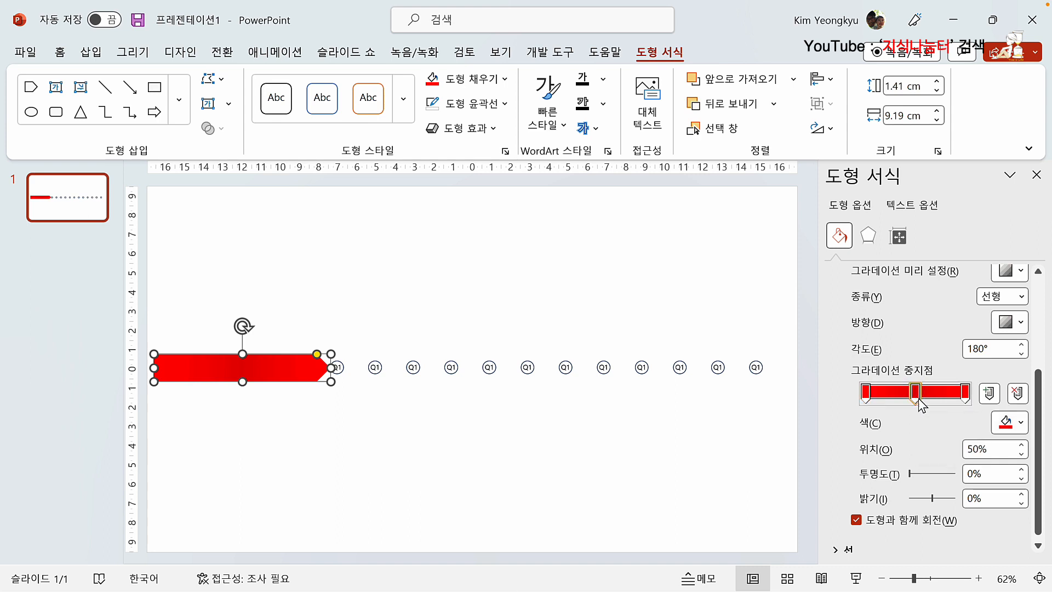
pyautogui.click(1021, 424)
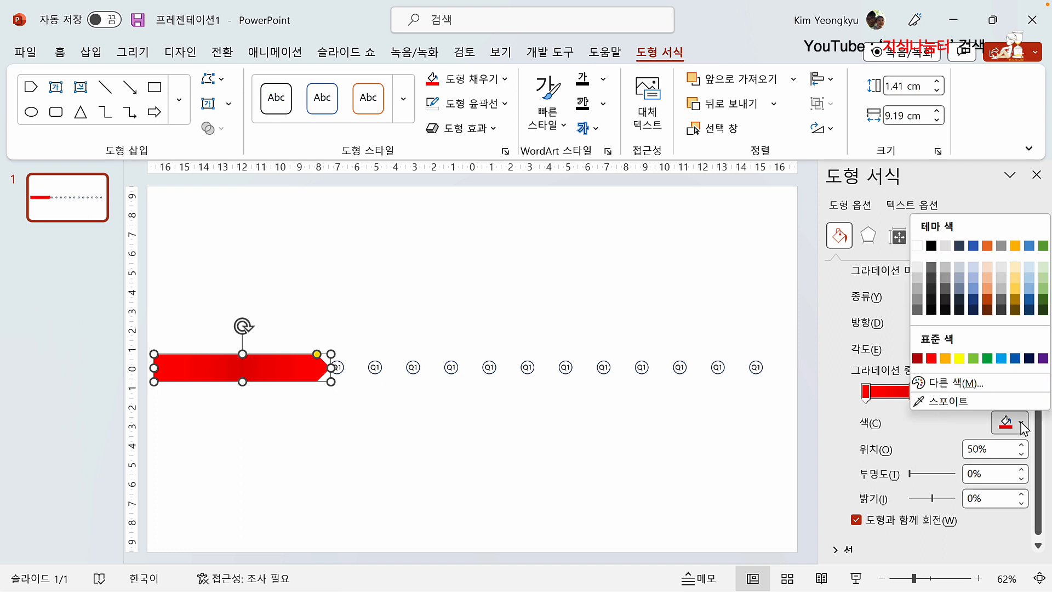
pyautogui.click(943, 382)
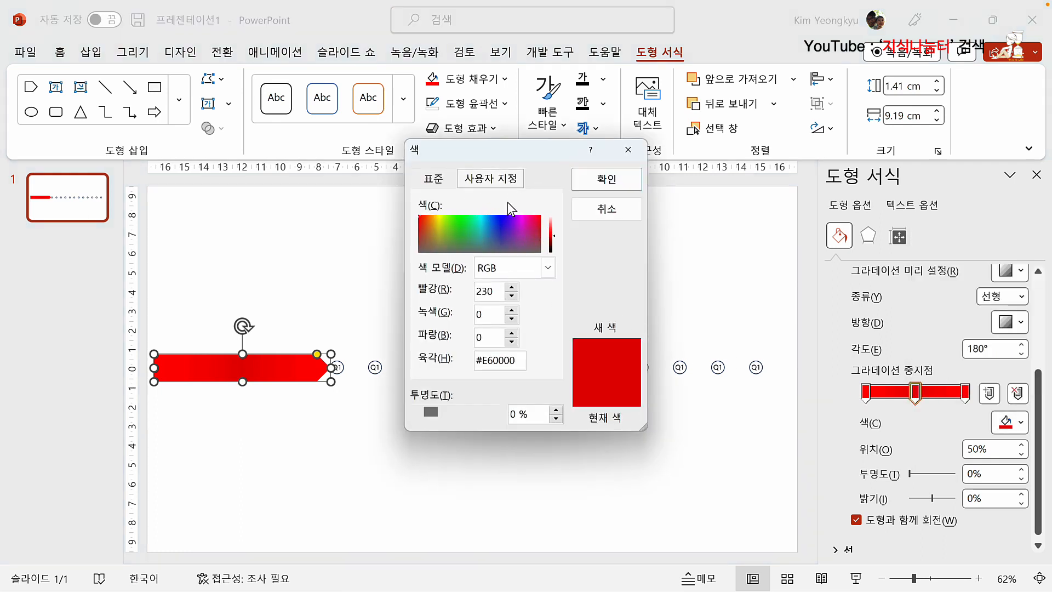
pyautogui.moveTo(555, 236); pyautogui.dragTo(557, 227)
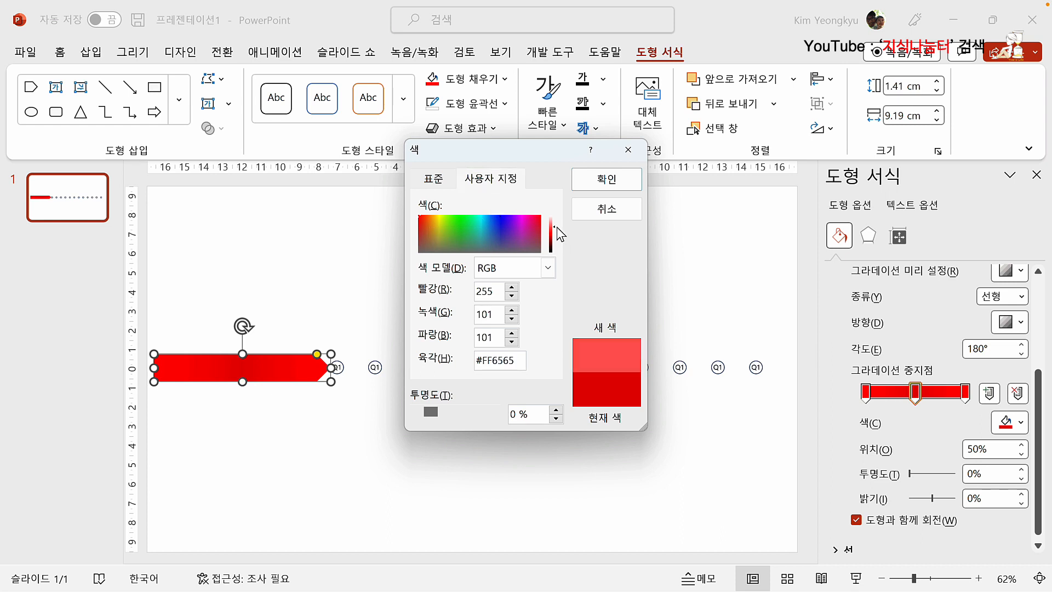
pyautogui.click(608, 184)
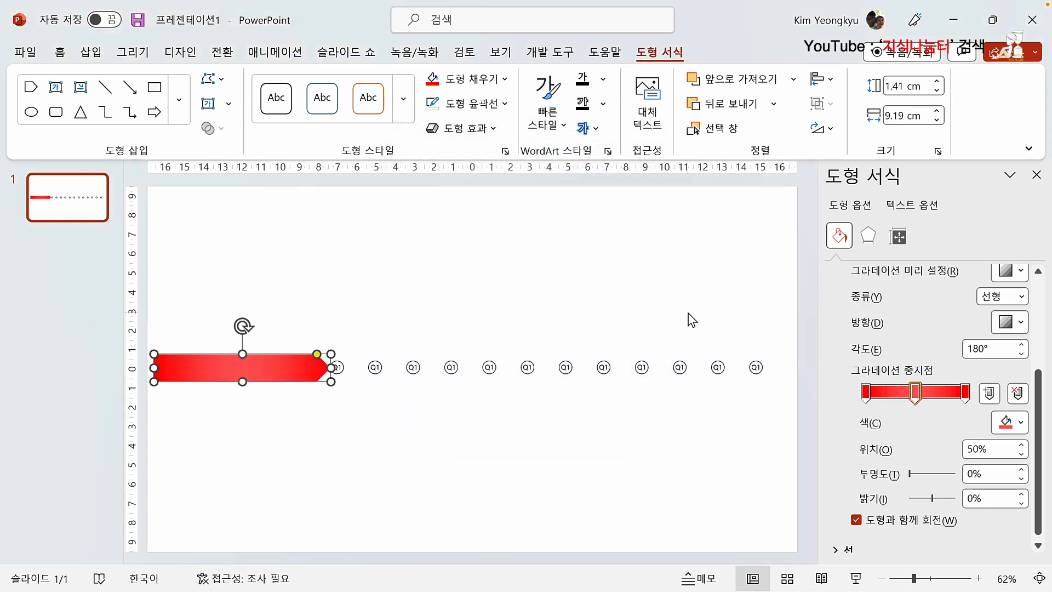
# Lighten the arrow's last gradient stop, at 100%, to the custom colour #FFABAB.
pyautogui.click(966, 392)
pyautogui.click(1023, 423)
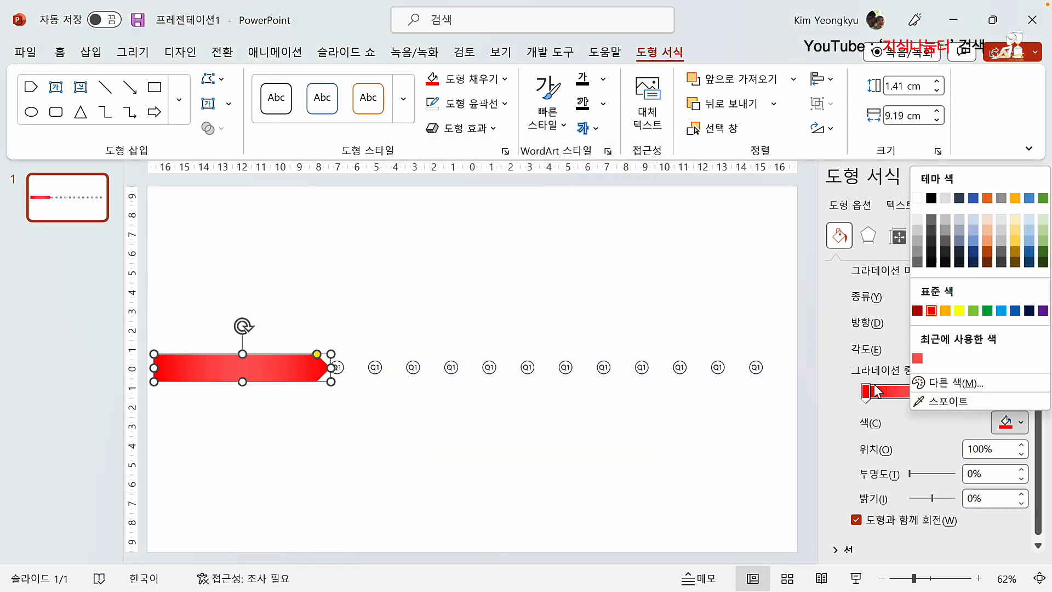
pyautogui.click(953, 381)
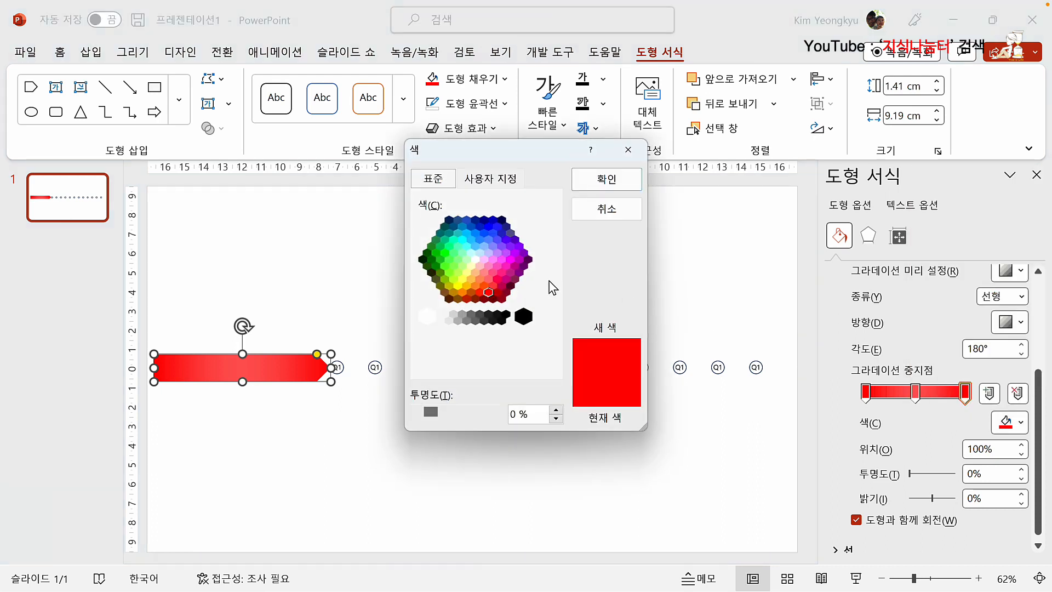
pyautogui.click(492, 179)
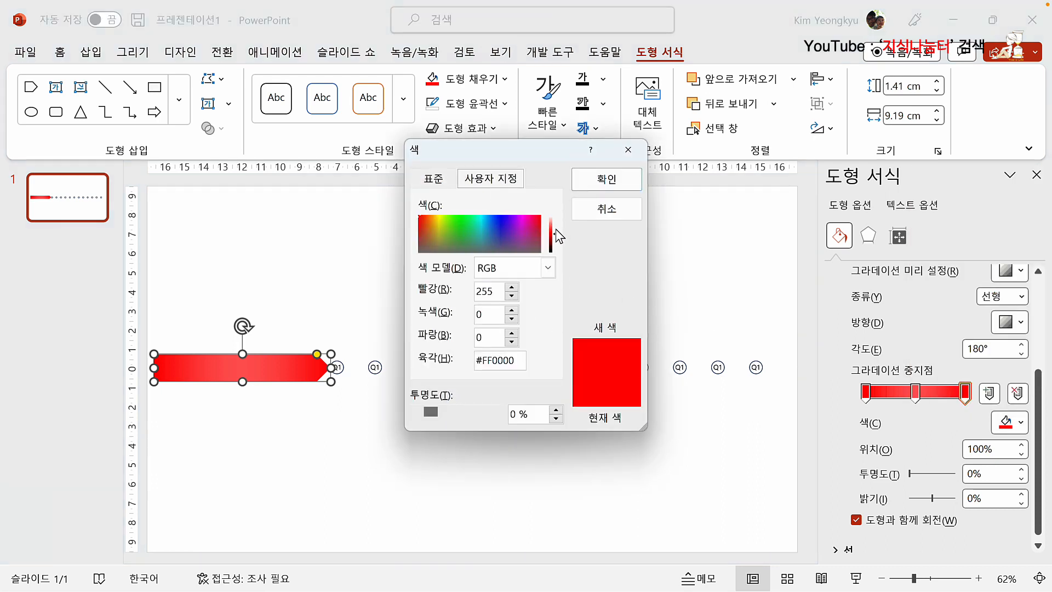
pyautogui.moveTo(555, 233); pyautogui.dragTo(556, 222)
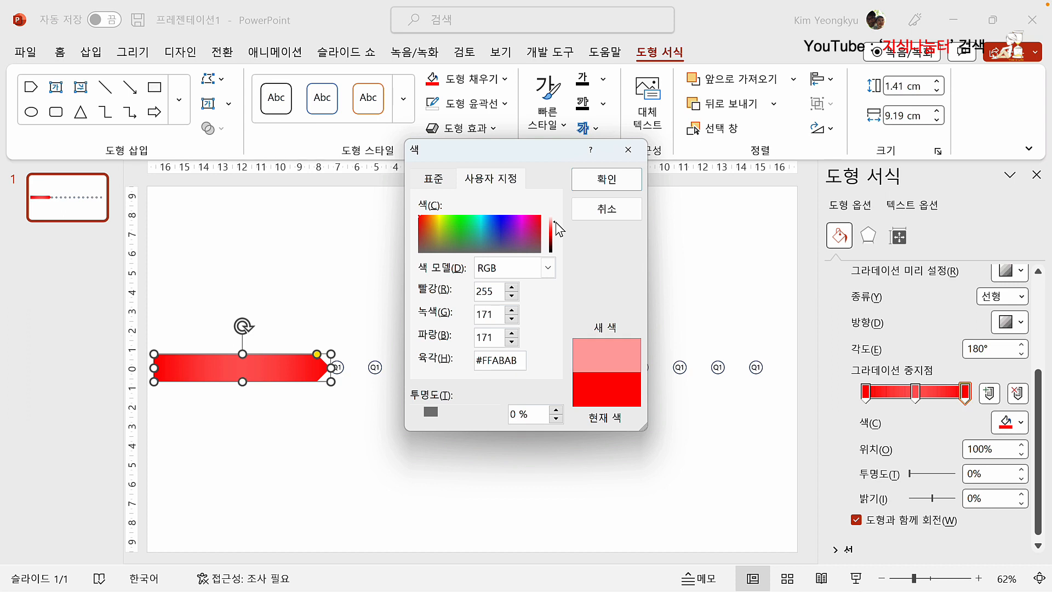
pyautogui.click(616, 188)
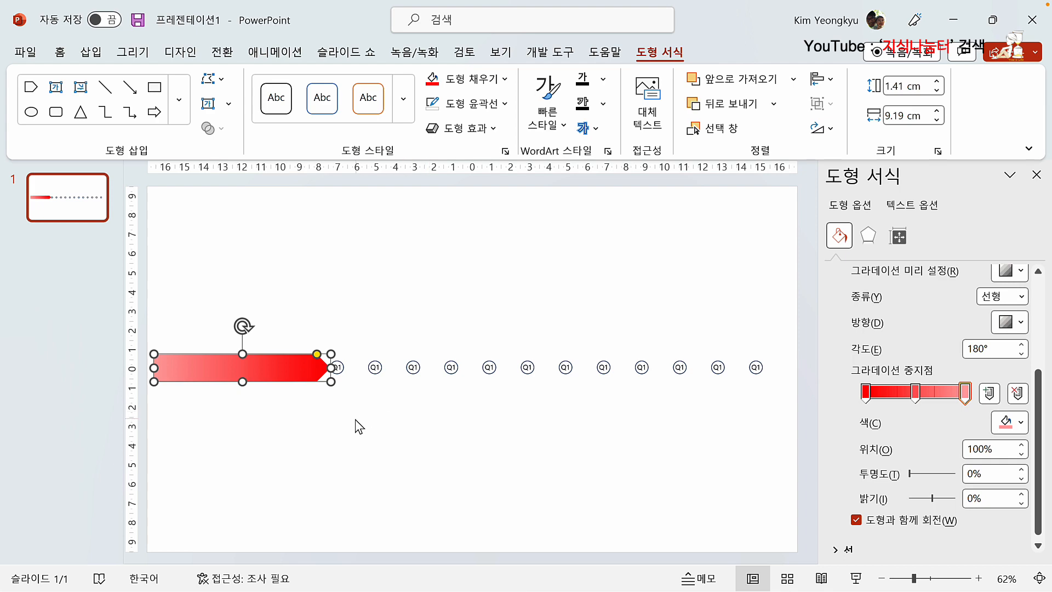
pyautogui.click(301, 409)
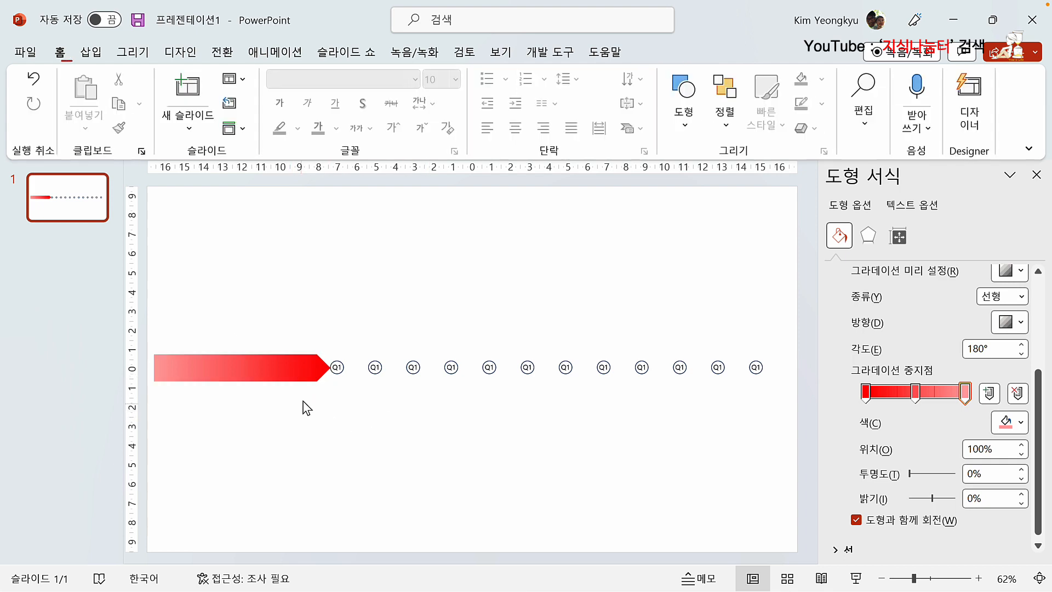
# Send the red gradient arrow to the back so the first four Q1 circles sit in front of it.
pyautogui.click(301, 368)
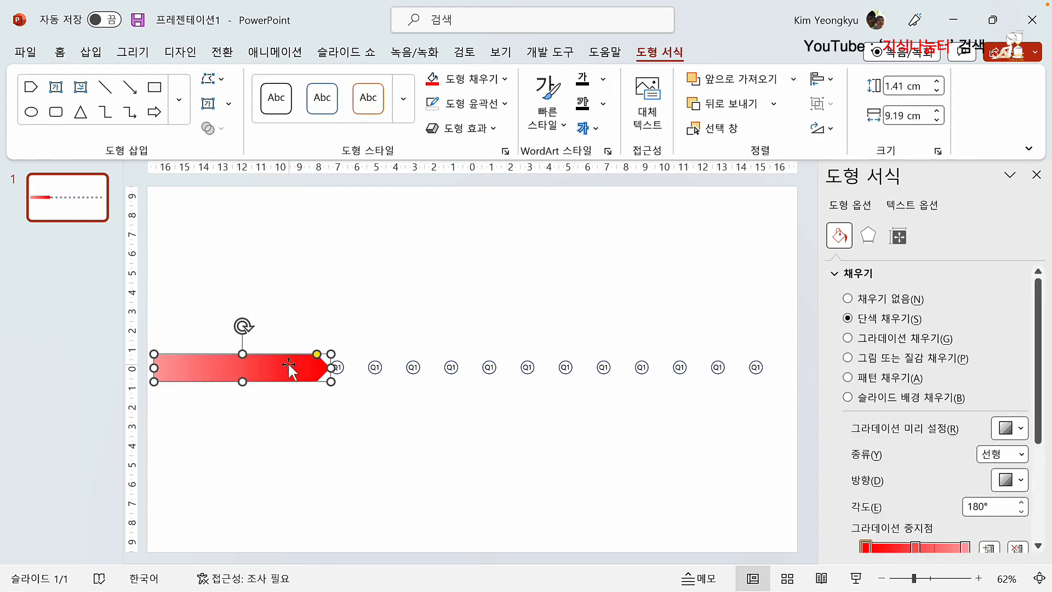
pyautogui.rightClick(261, 357)
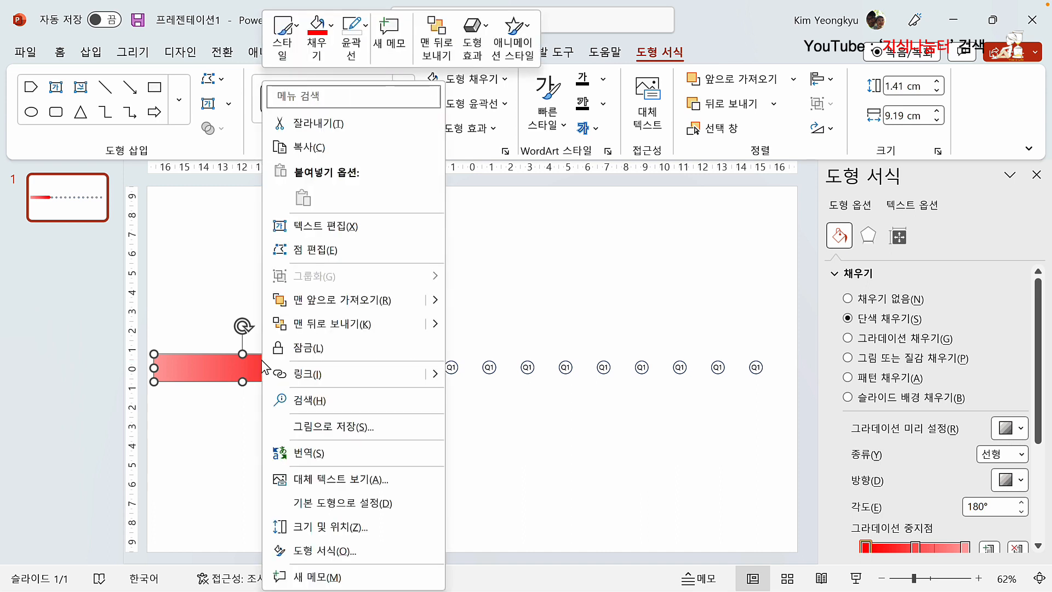
pyautogui.click(331, 337)
pyautogui.click(333, 421)
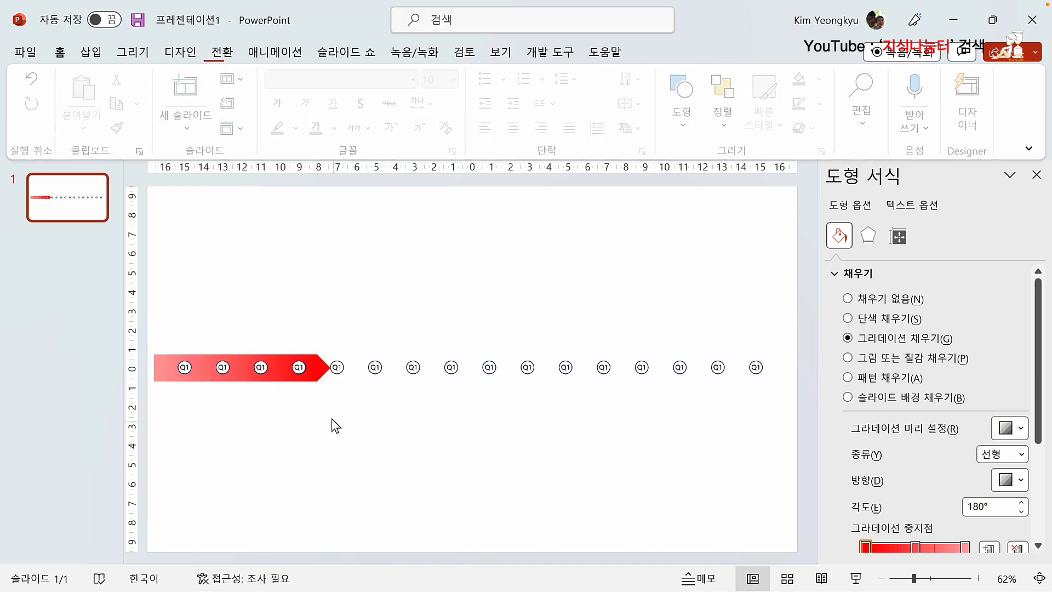
# Copy the red arrow horizontally onto the second group of four Q1 circles and send the copy behind everything.
pyautogui.click(286, 381)
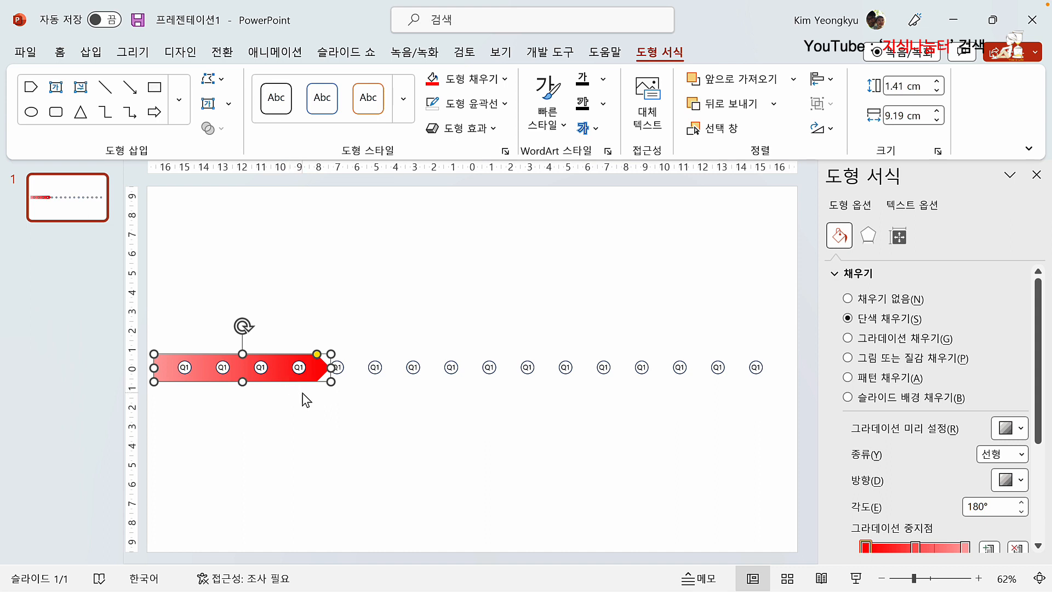
pyautogui.moveTo(293, 378); pyautogui.dragTo(430, 377)
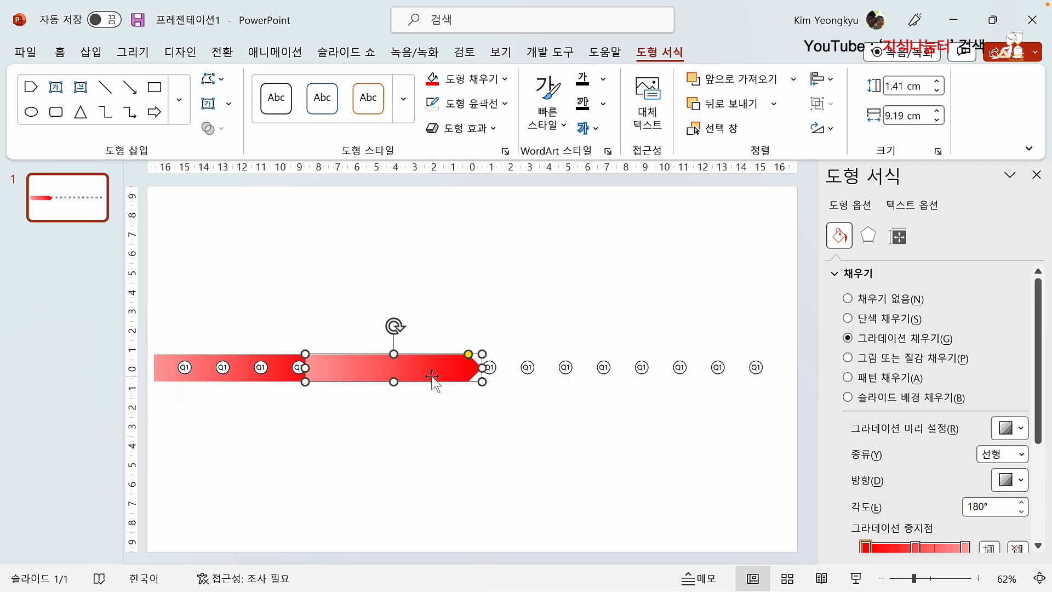
pyautogui.rightClick(363, 368)
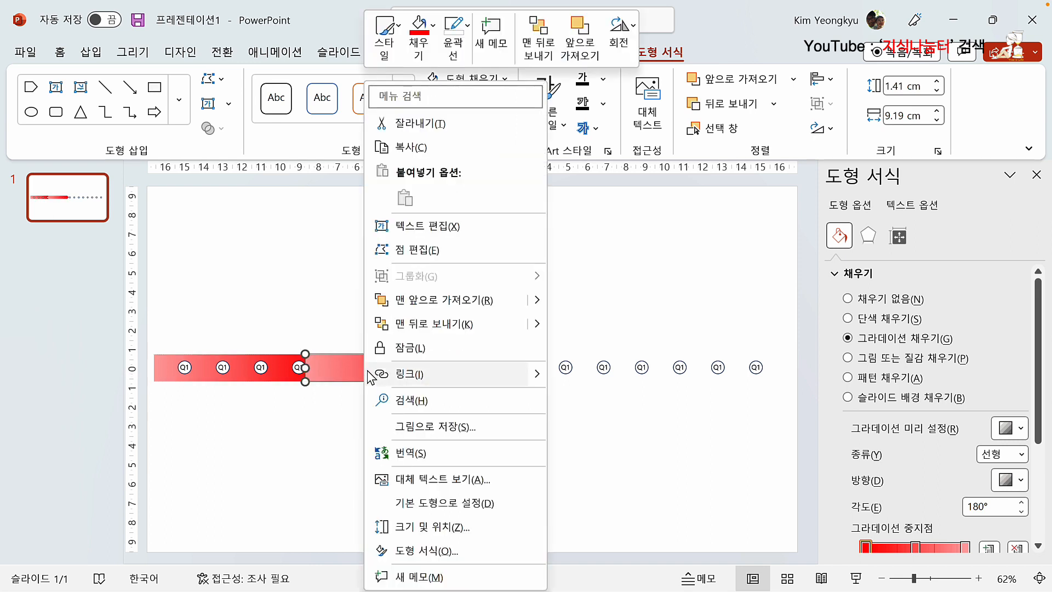
pyautogui.moveTo(539, 328)
pyautogui.click(594, 327)
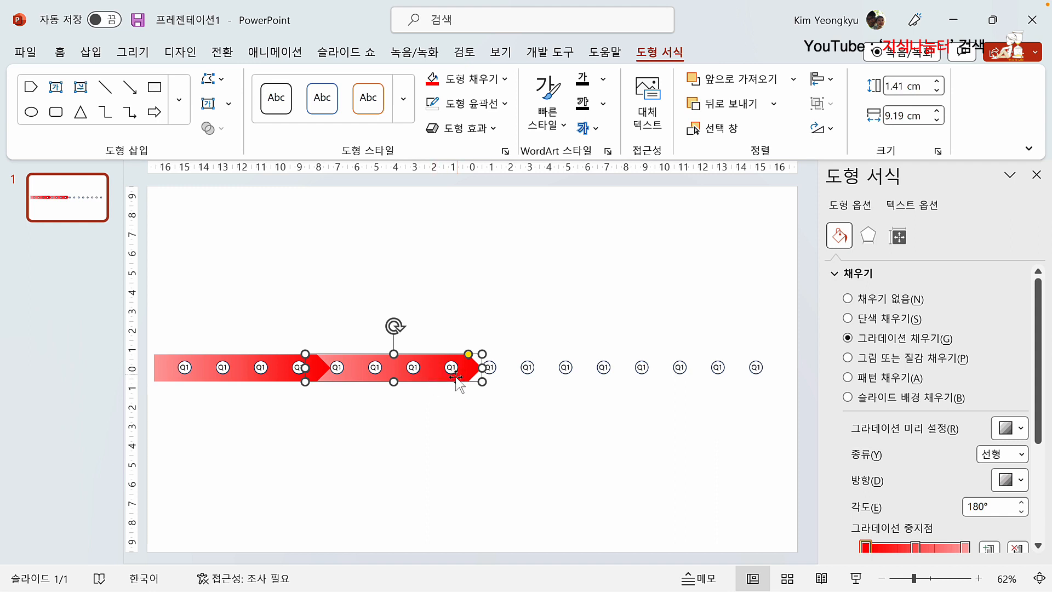
# Duplicate the arrow onto the third group of four Q1 circles, nudge it into alignment, and send it to the back.
pyautogui.hotkey('ctrl', 'd')
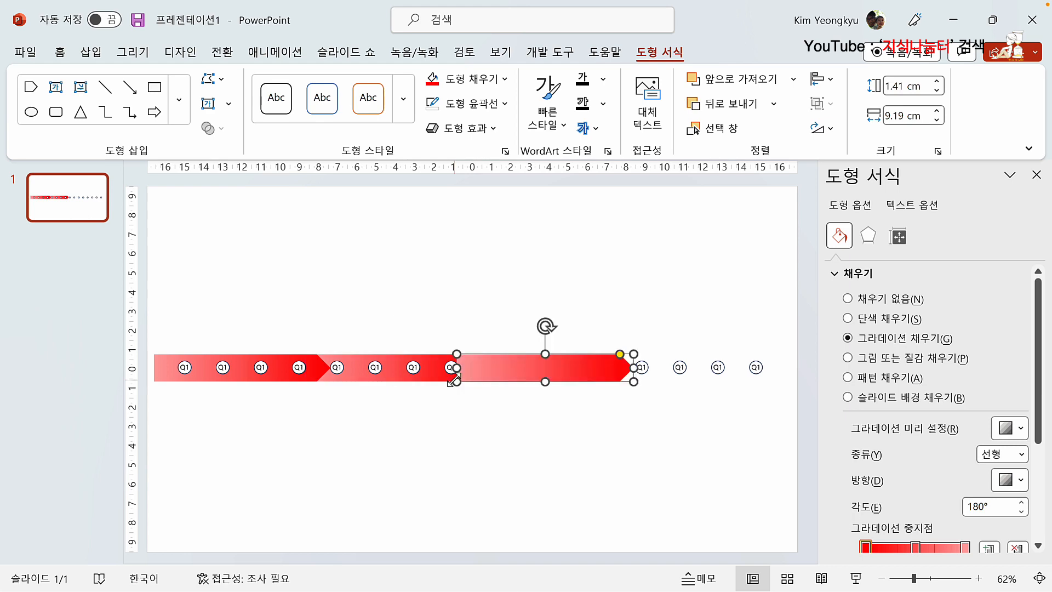
pyautogui.click(624, 402)
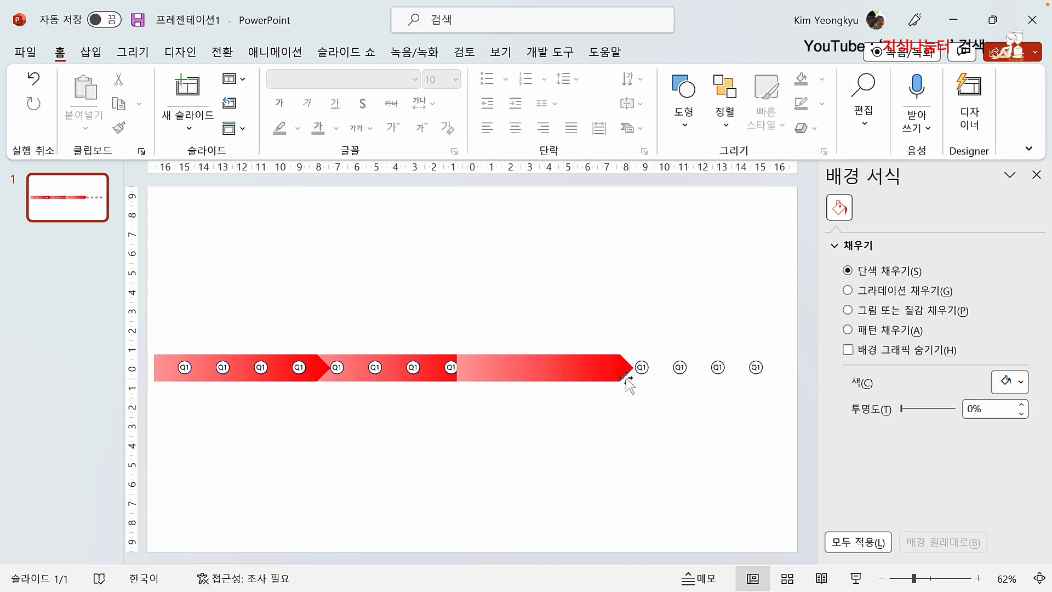
pyautogui.click(622, 377)
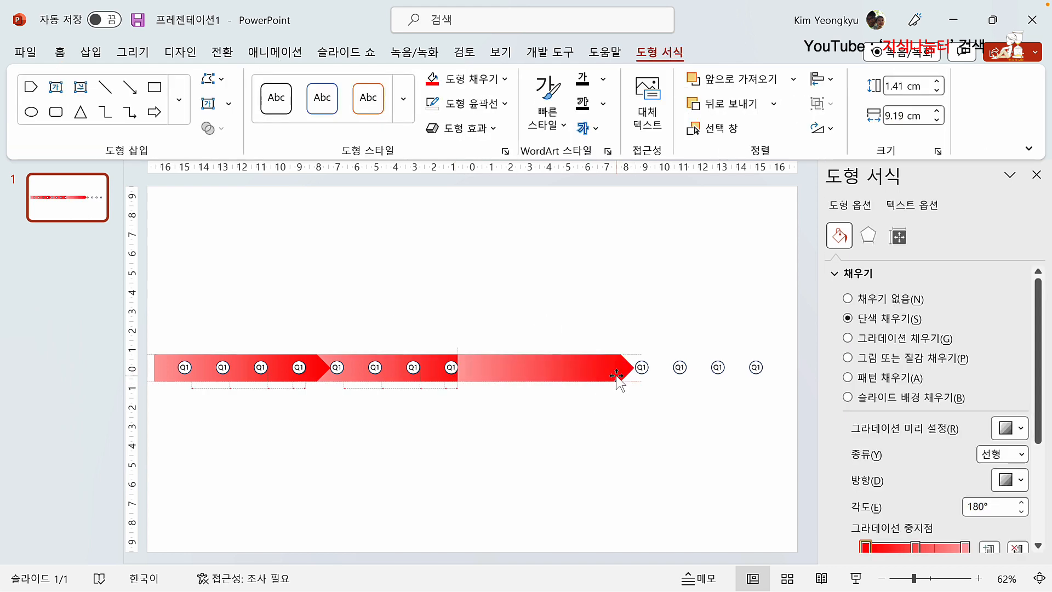
pyautogui.moveTo(617, 375); pyautogui.dragTo(617, 376)
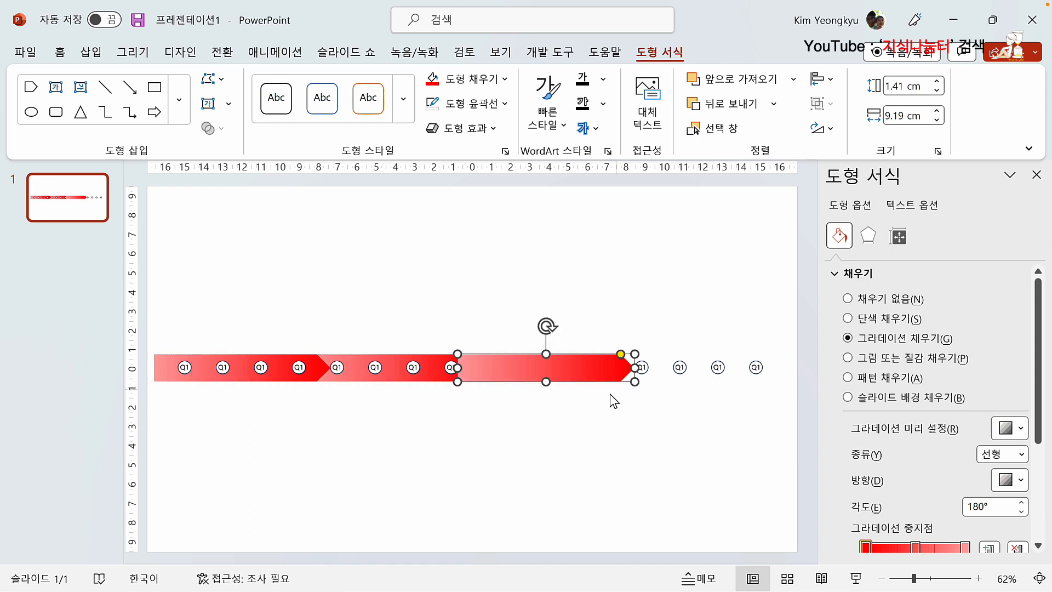
pyautogui.rightClick(603, 371)
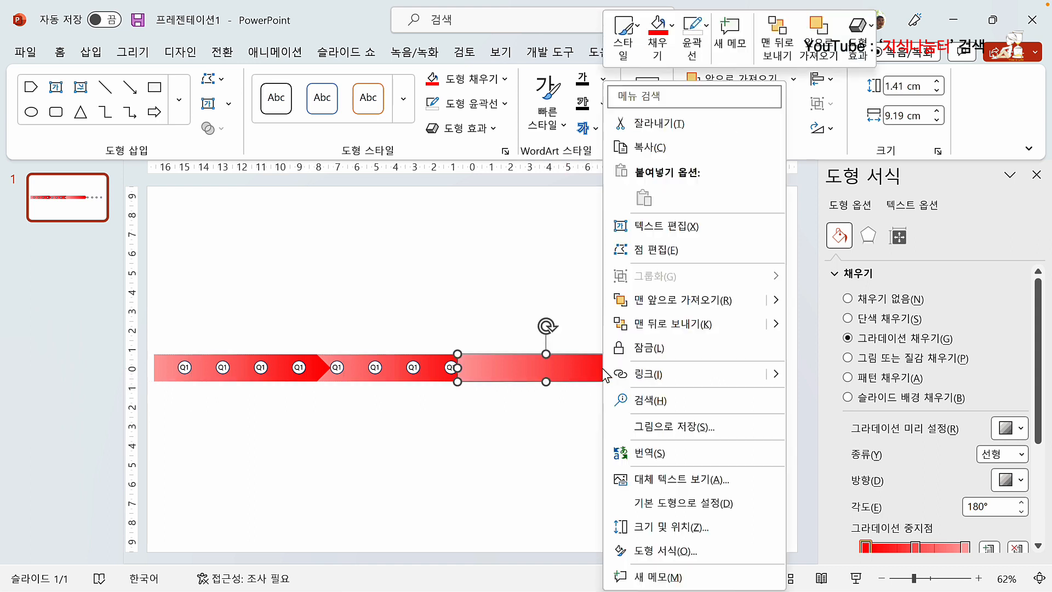
pyautogui.click(662, 329)
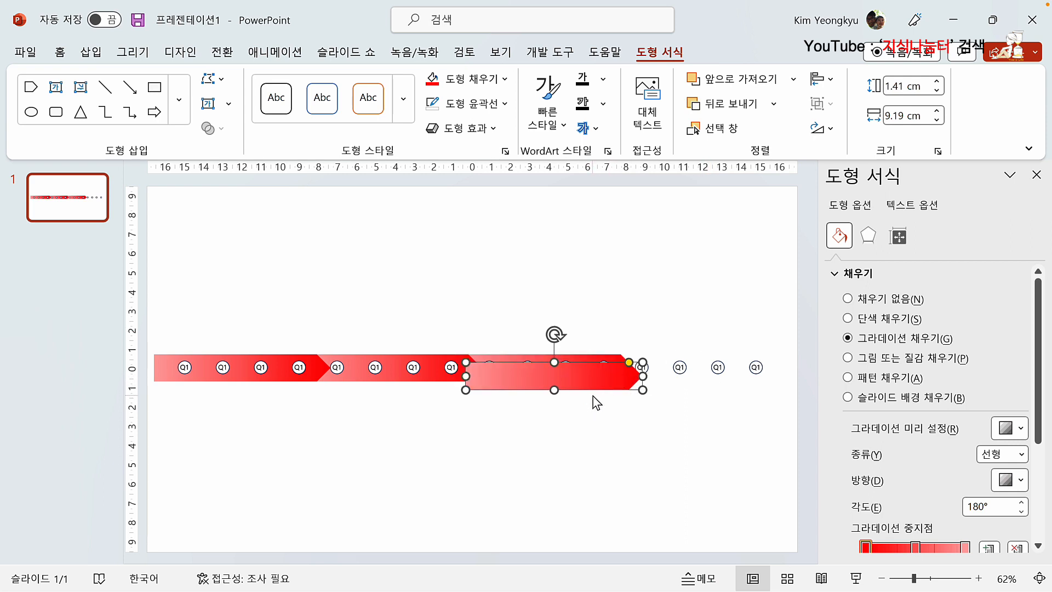
# Place a fourth arrow copy over the last four Q1 circles, in line with the others, and send it to the back.
pyautogui.moveTo(597, 378)
pyautogui.mouseDown()
pyautogui.moveTo(748, 379)
pyautogui.moveTo(729, 374)
pyautogui.moveTo(738, 376)
pyautogui.mouseUp()
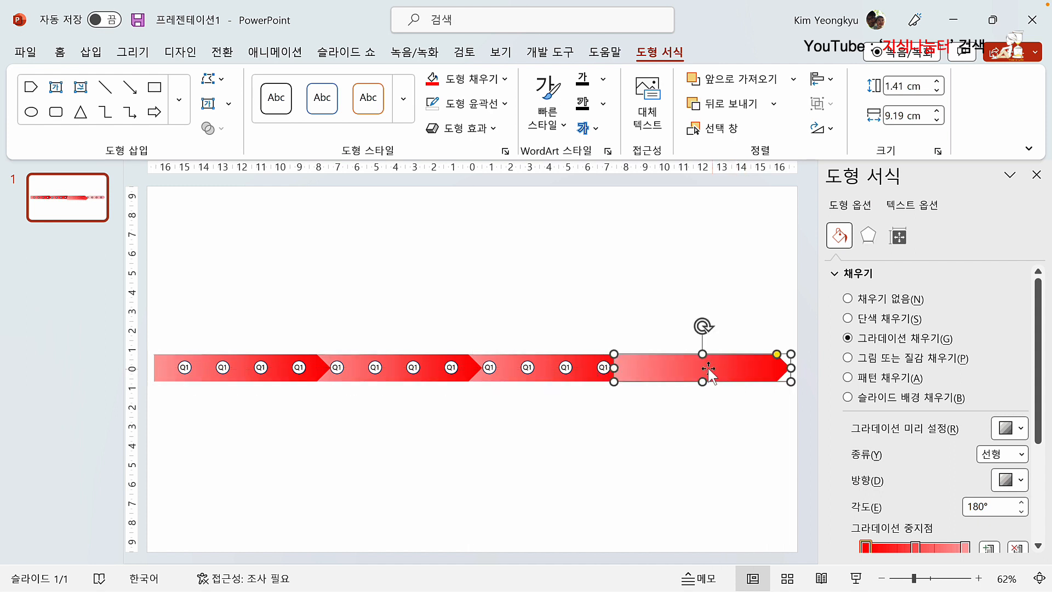
pyautogui.rightClick(678, 366)
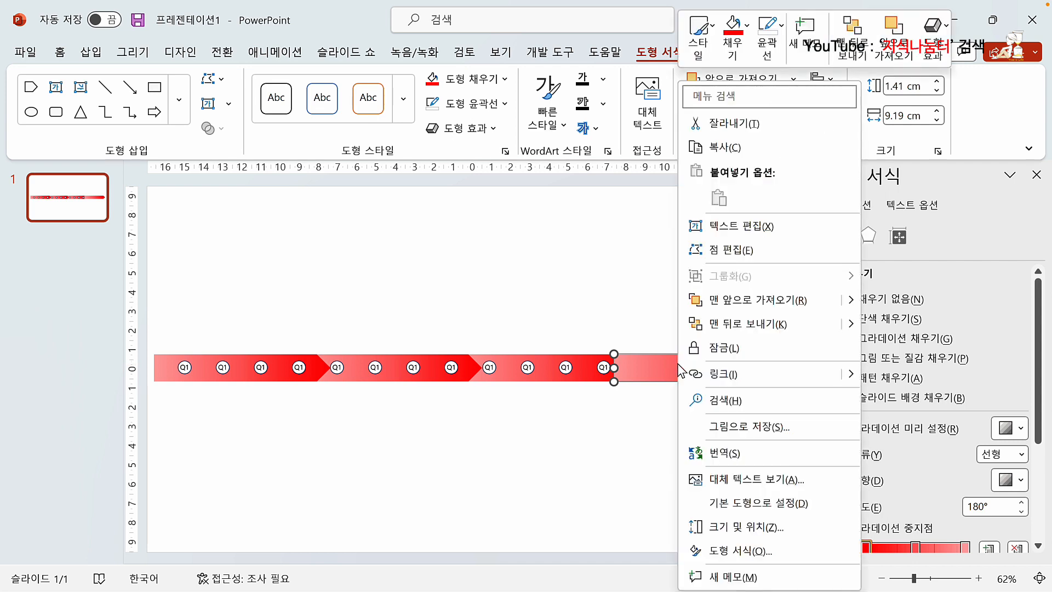
pyautogui.click(735, 329)
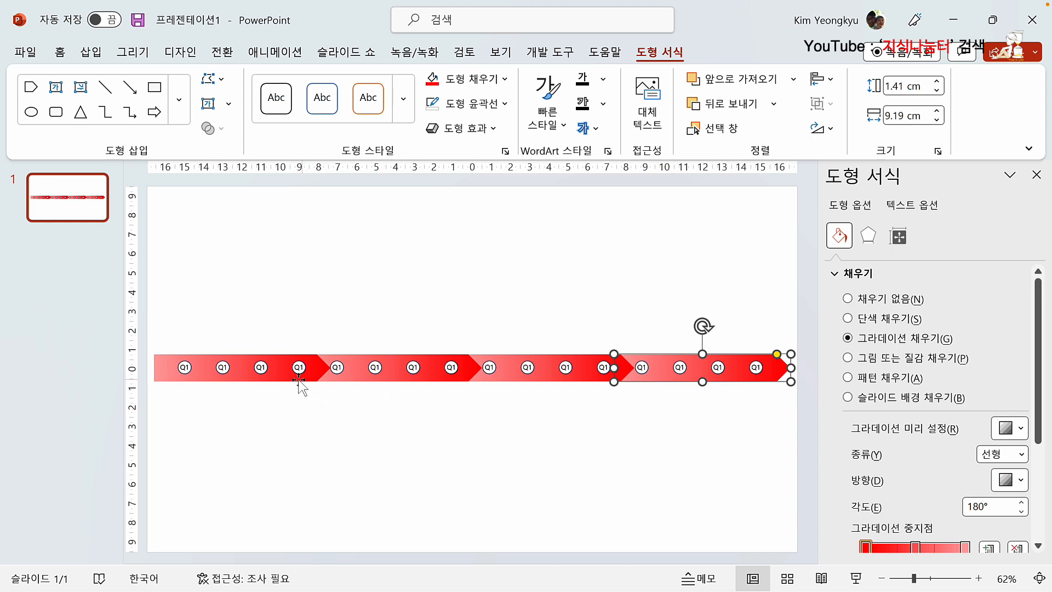
pyautogui.click(315, 374)
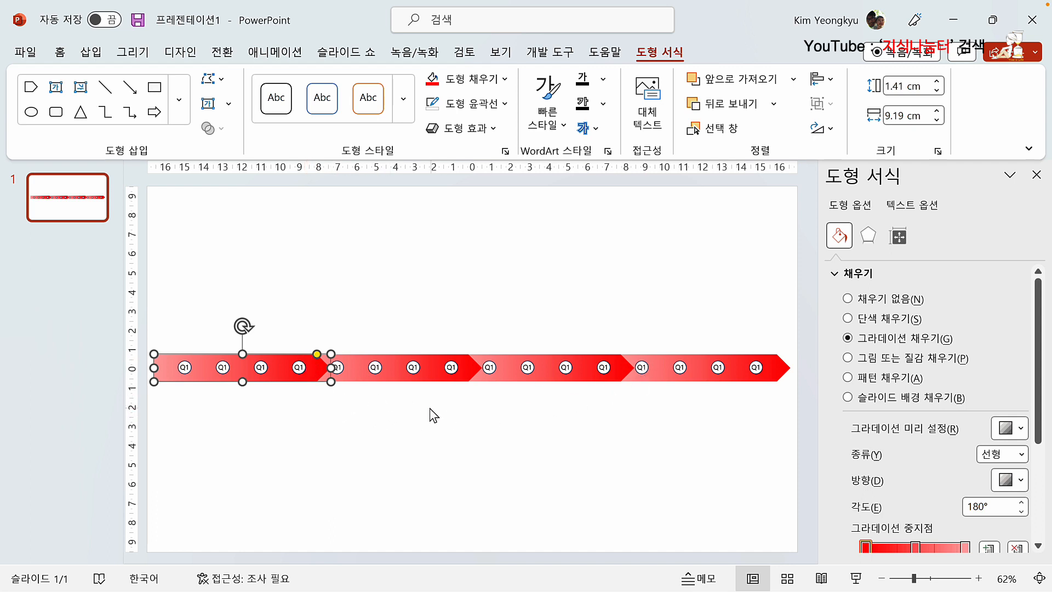
pyautogui.click(387, 424)
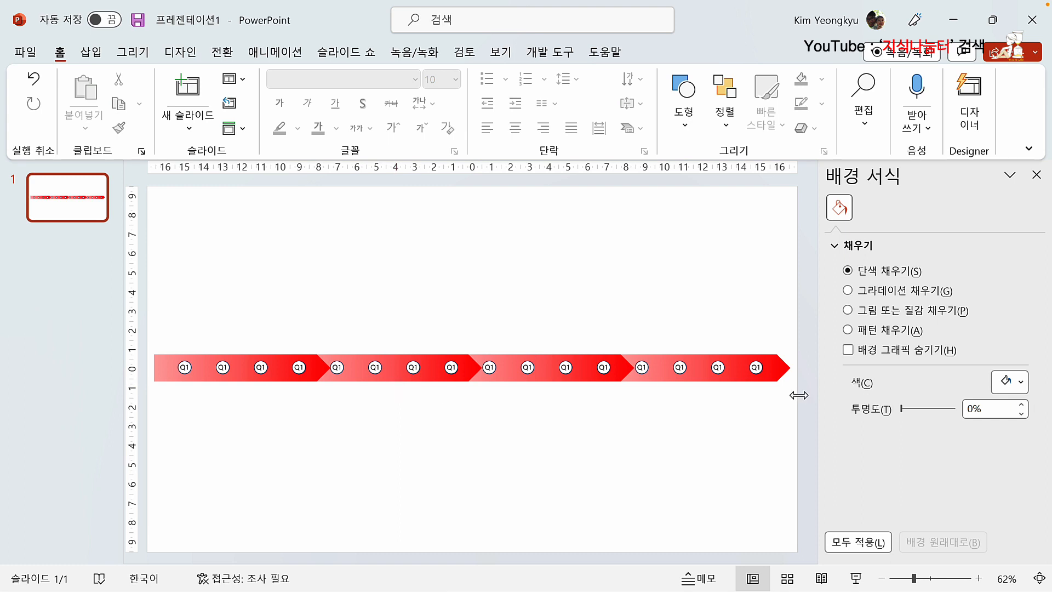
# Fill the second arrow with standard orange and apply a dark linear gradient at 180°, with the dark shade toward its tip.
pyautogui.click(360, 381)
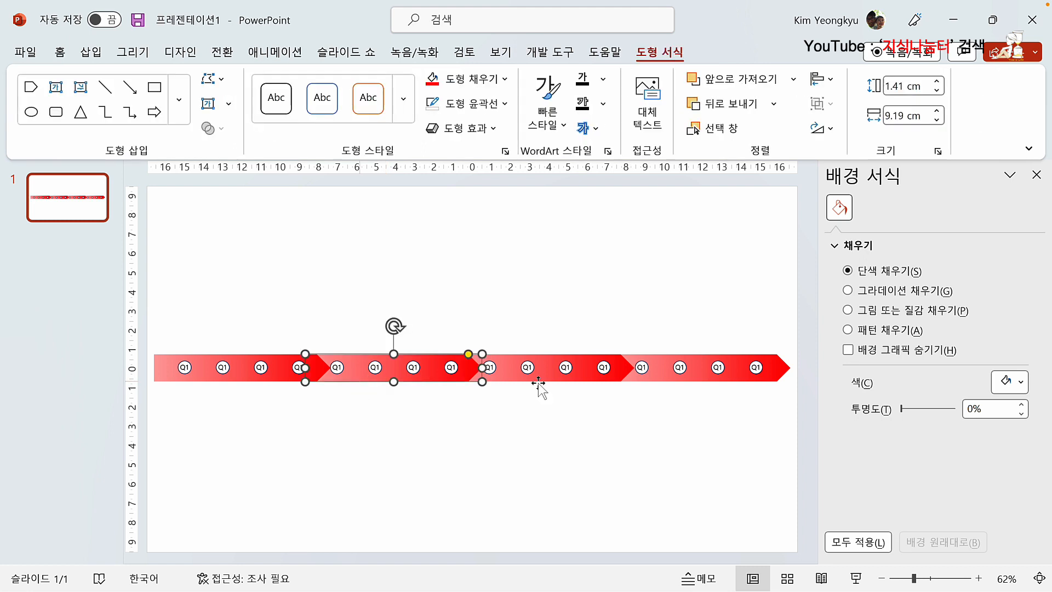
pyautogui.click(504, 79)
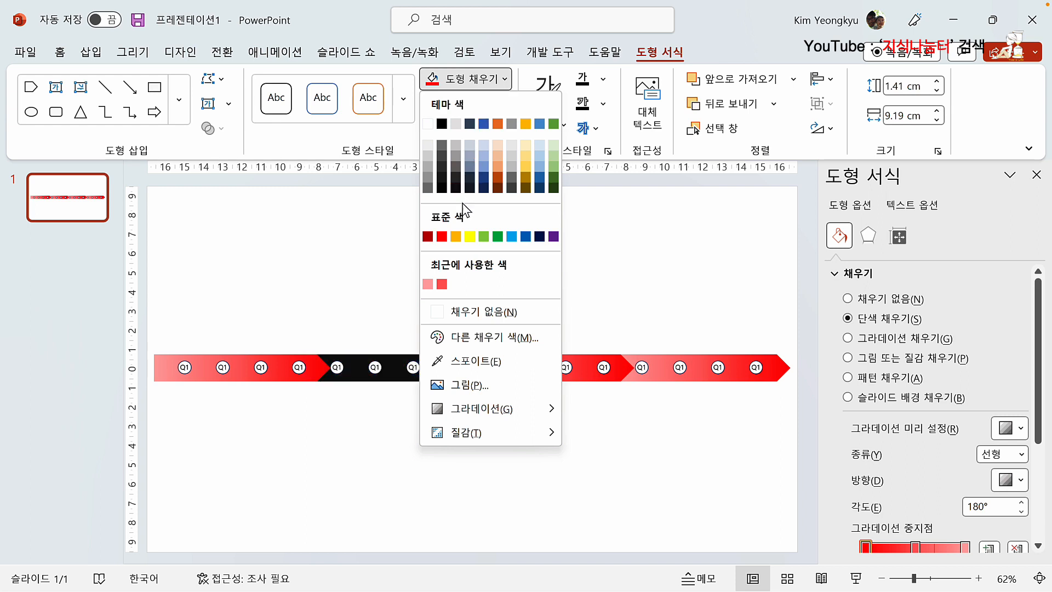
pyautogui.click(456, 237)
pyautogui.click(504, 80)
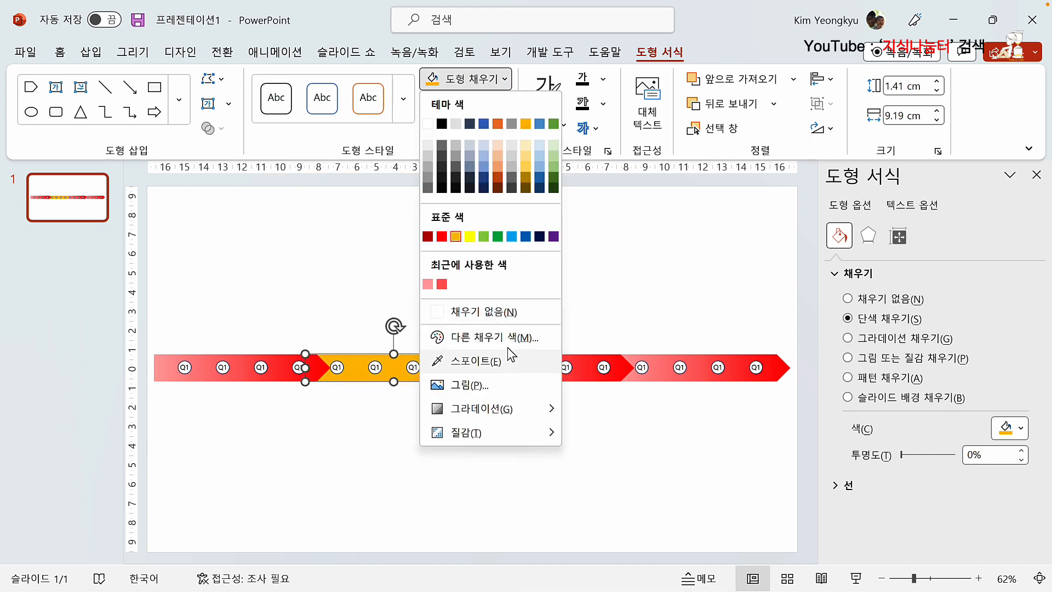
pyautogui.moveTo(529, 412)
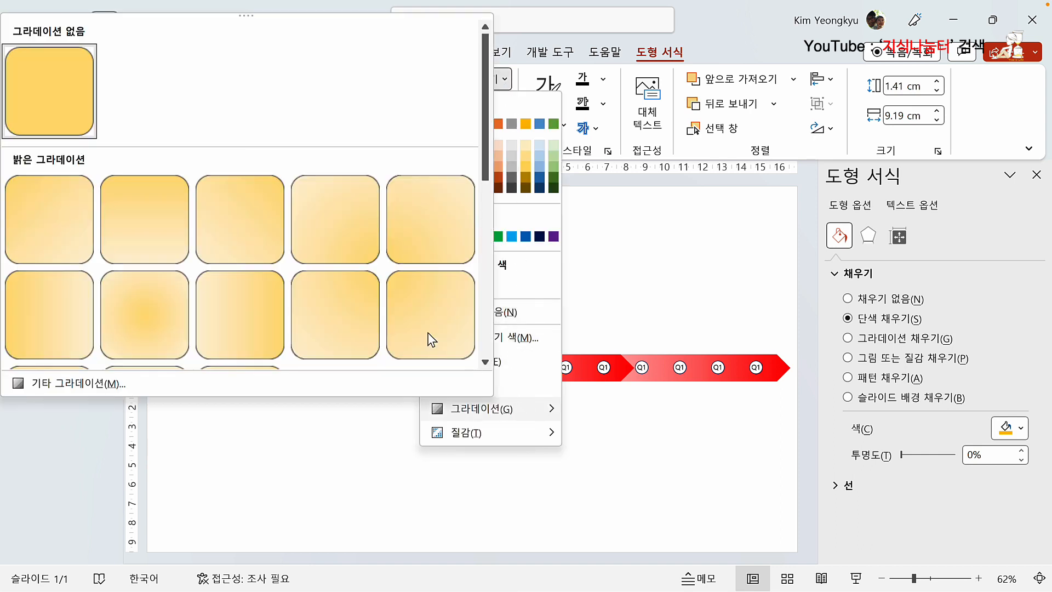
pyautogui.scroll(-3, 364, 298)
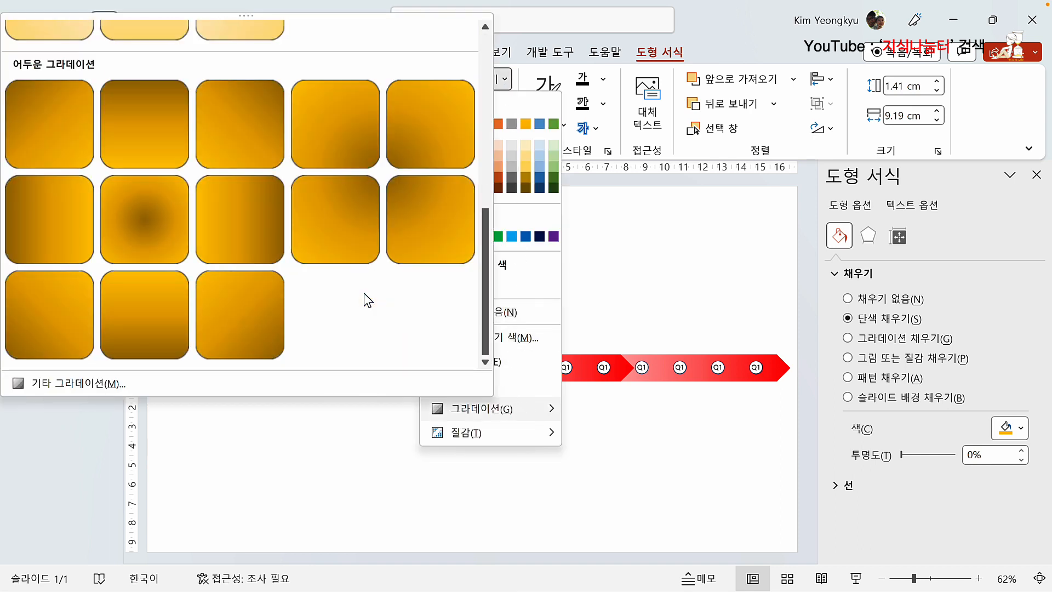
pyautogui.click(258, 236)
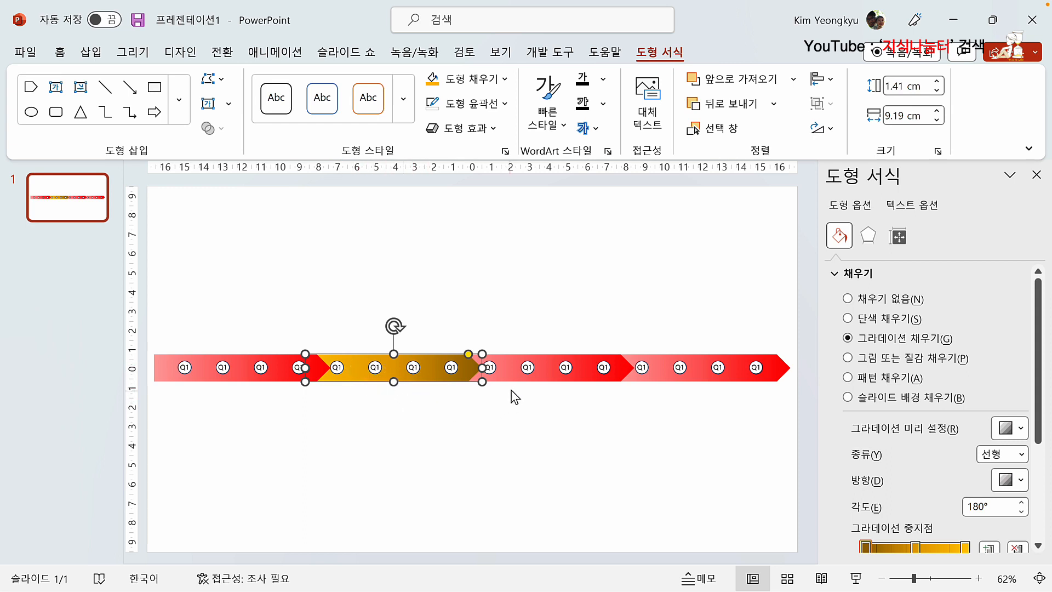
# Fill the third arrow with standard blue and apply a dark linear gradient at 180°, with the dark shade toward its tip.
pyautogui.click(518, 377)
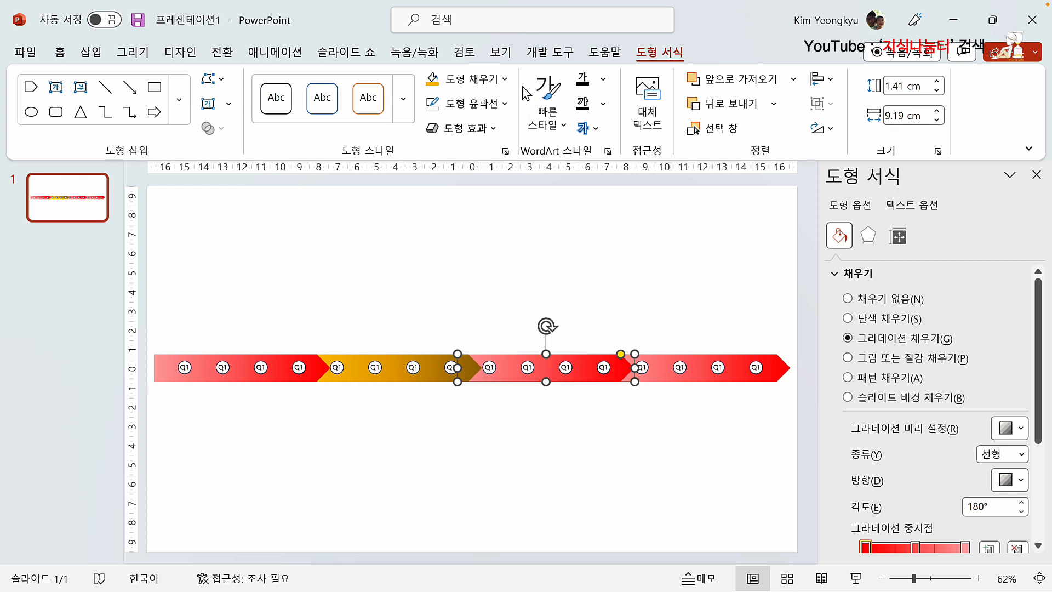
pyautogui.click(507, 79)
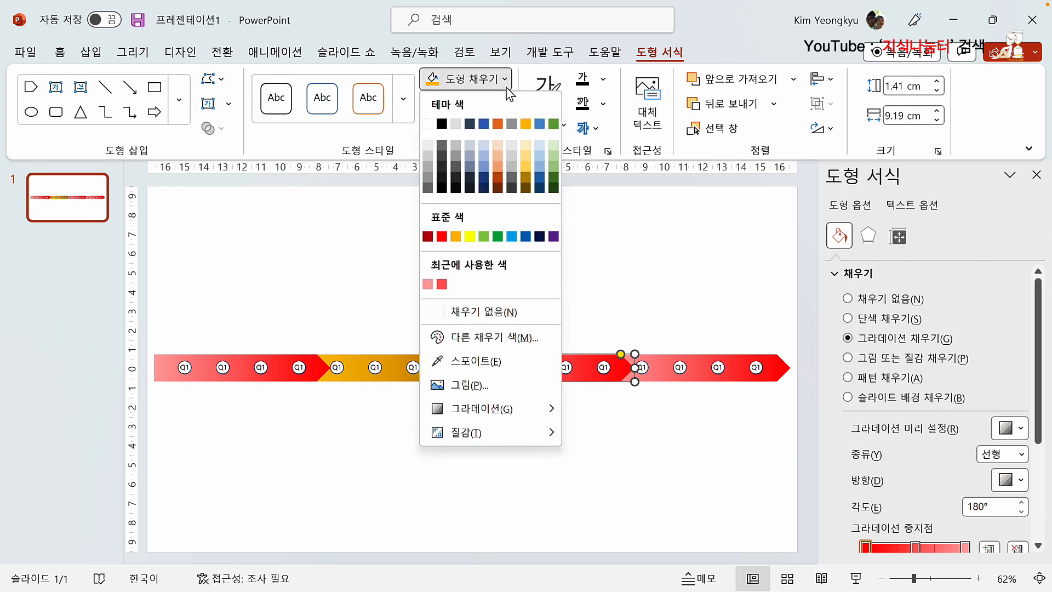
pyautogui.click(529, 239)
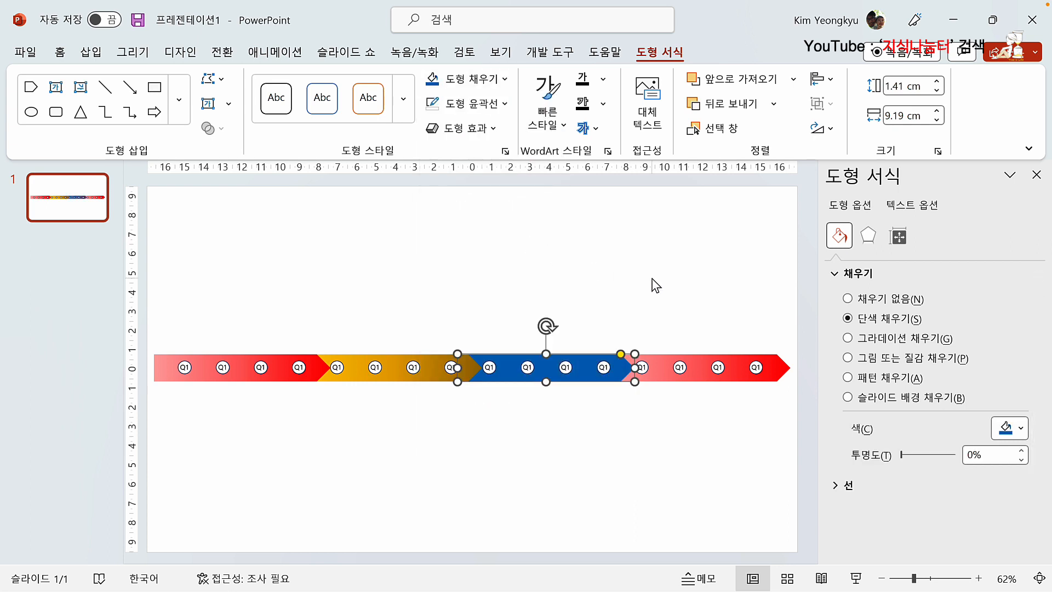
pyautogui.click(510, 88)
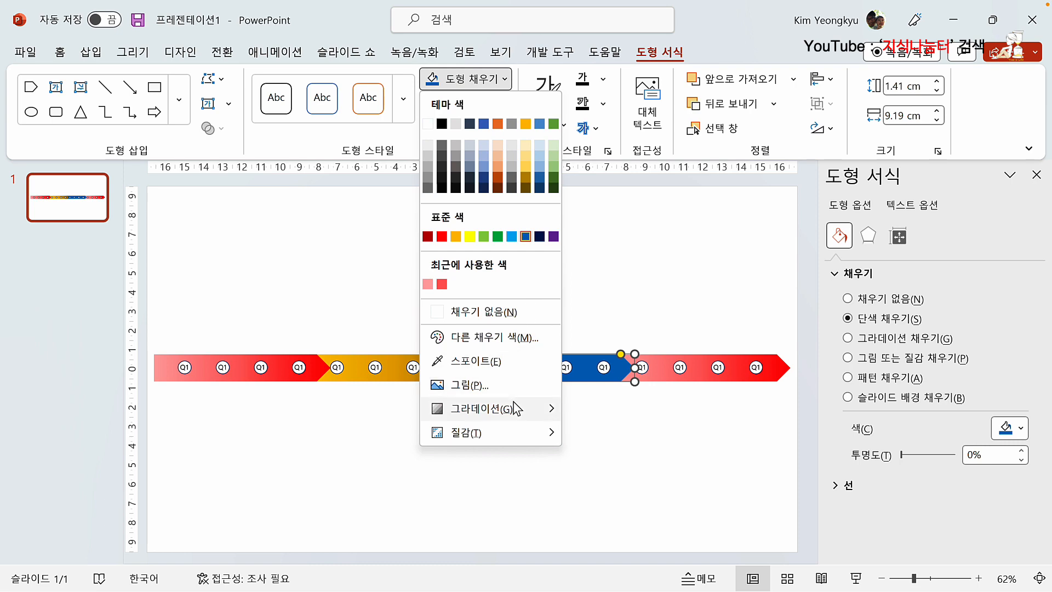
pyautogui.moveTo(514, 409)
pyautogui.scroll(-3, 381, 318)
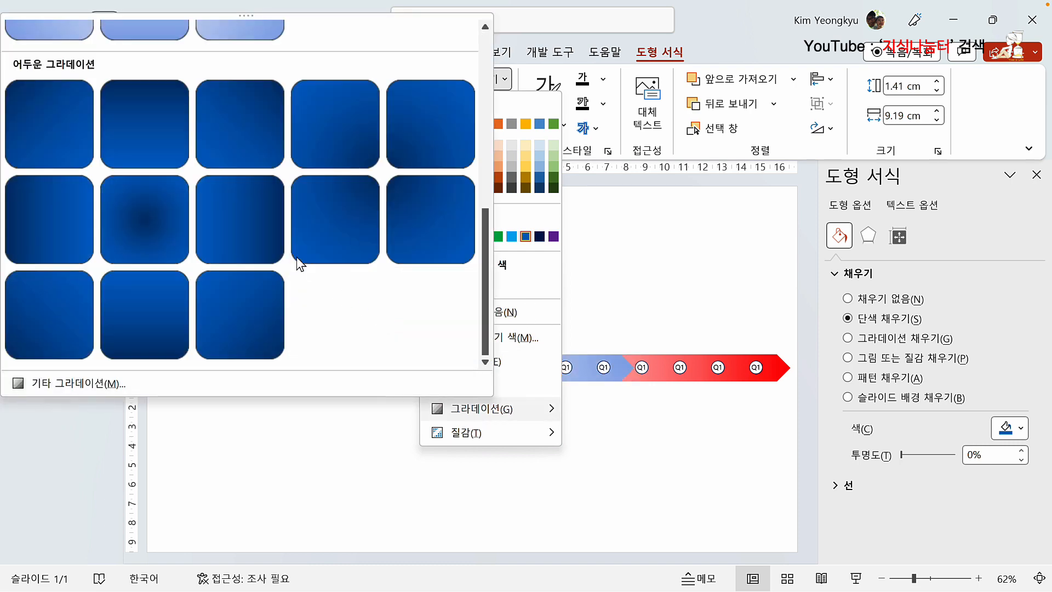
pyautogui.click(236, 226)
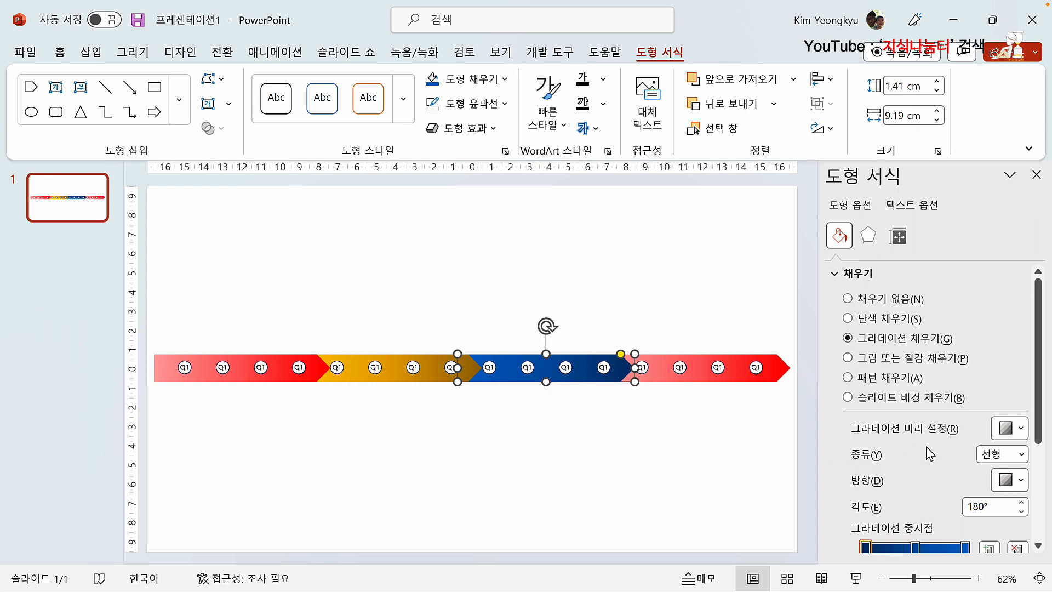
# Lighten the blue arrow's 0% gradient stop to the custom colour #00539E.
pyautogui.scroll(-3, 928, 453)
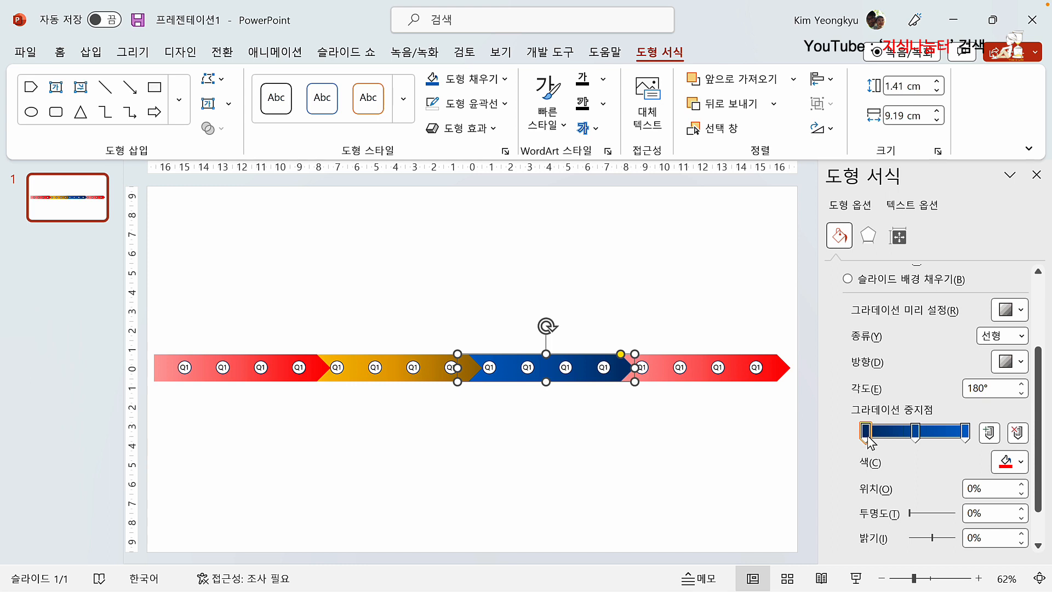
pyautogui.click(867, 433)
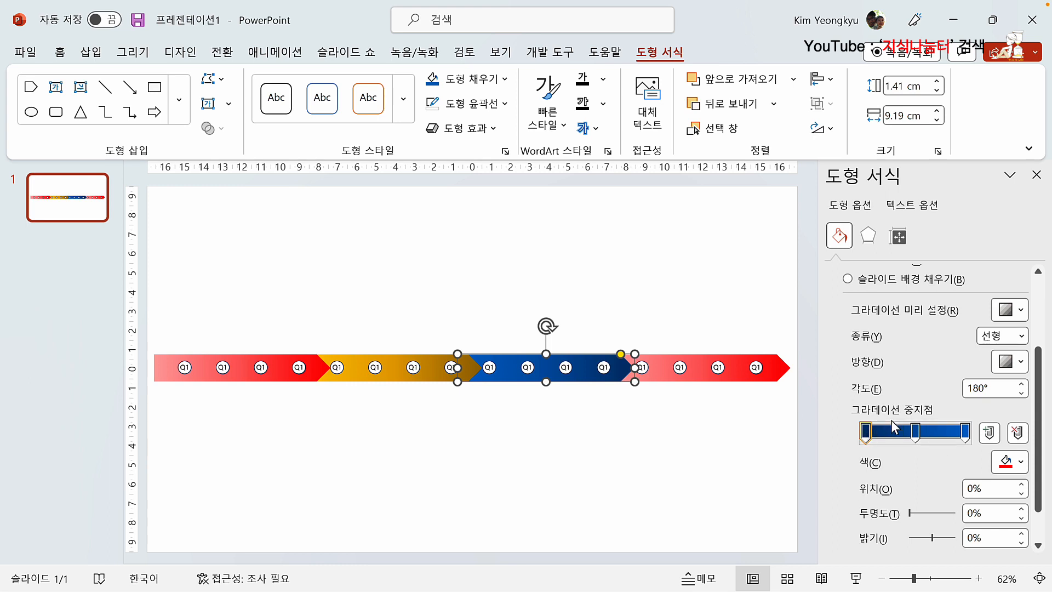
pyautogui.click(1020, 461)
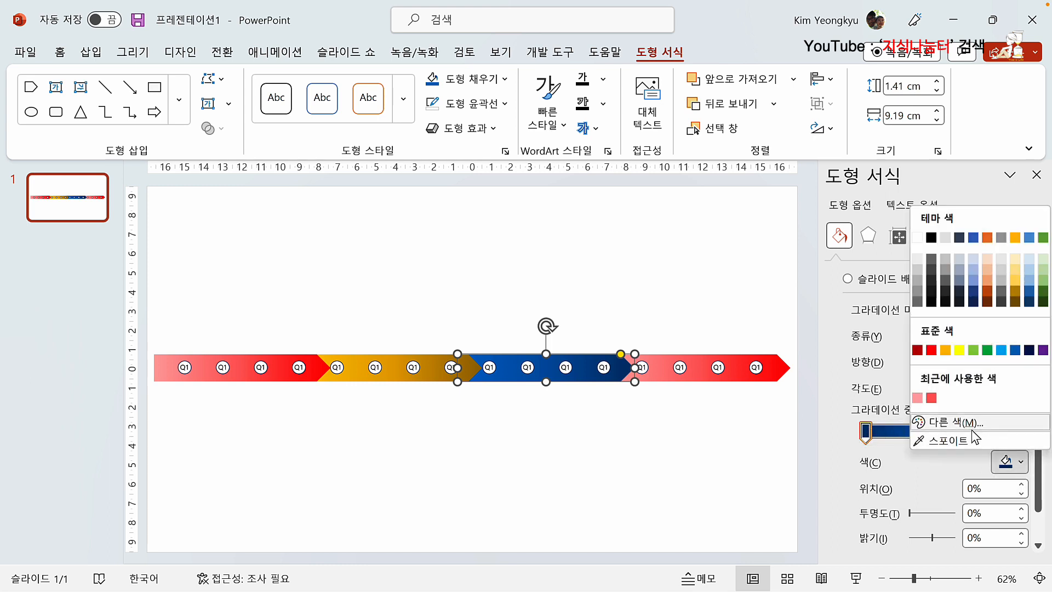
pyautogui.click(965, 423)
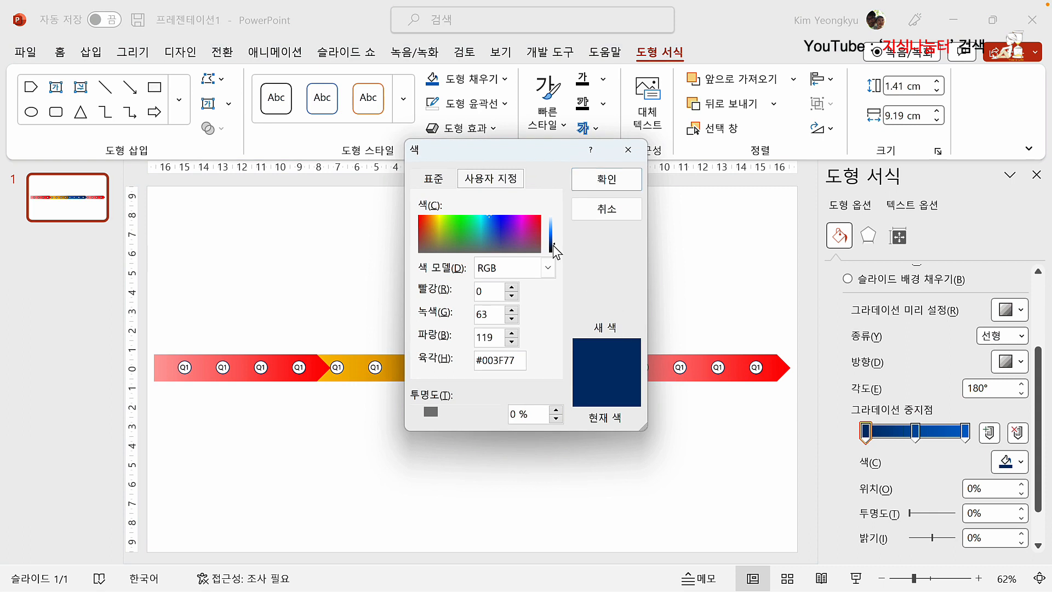
pyautogui.moveTo(555, 245); pyautogui.dragTo(556, 242)
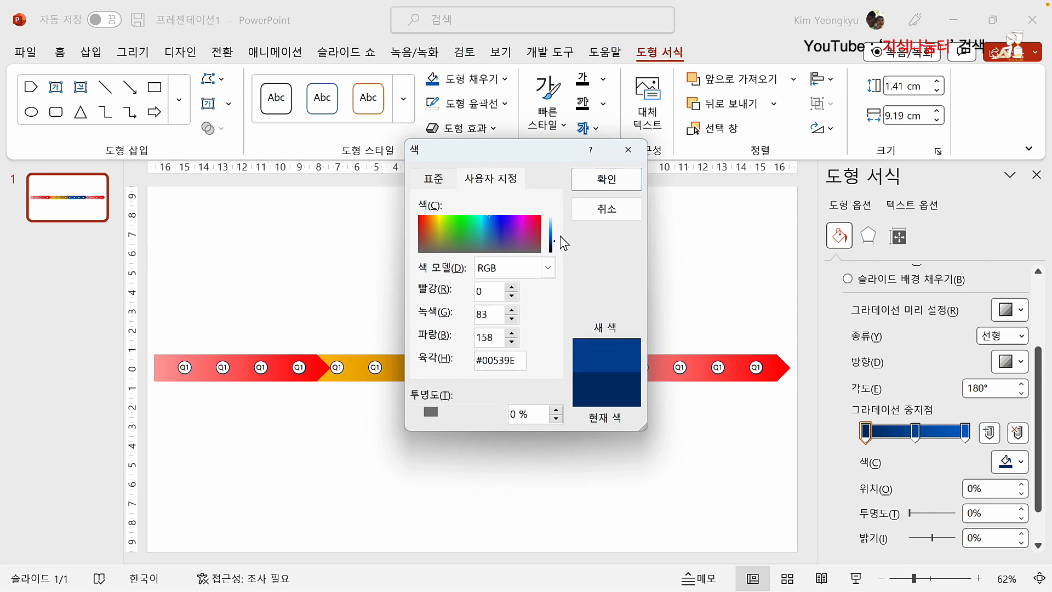
pyautogui.click(637, 186)
# Set the blue arrow's 50% gradient stop to a brighter custom blue, RGB 0, 133, 242.
pyautogui.click(915, 432)
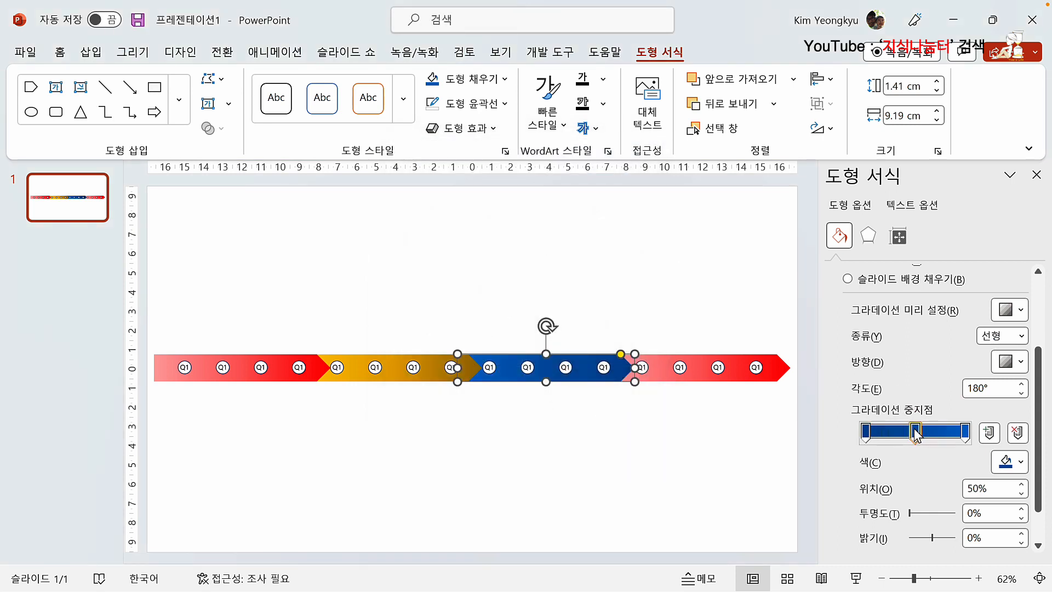
pyautogui.click(1019, 462)
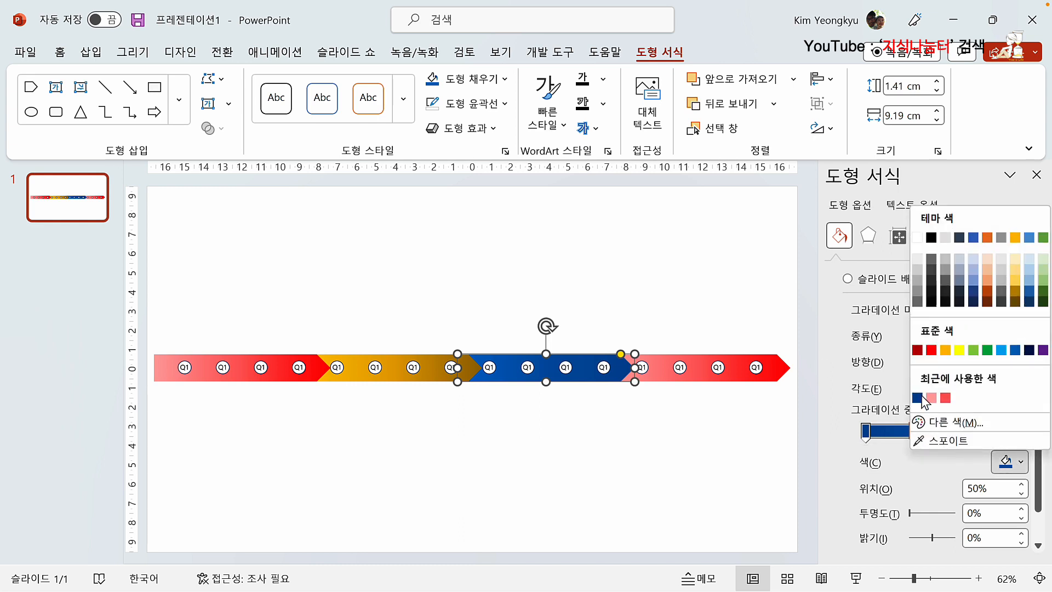
pyautogui.click(956, 422)
pyautogui.moveTo(554, 238); pyautogui.dragTo(555, 235)
pyautogui.click(607, 179)
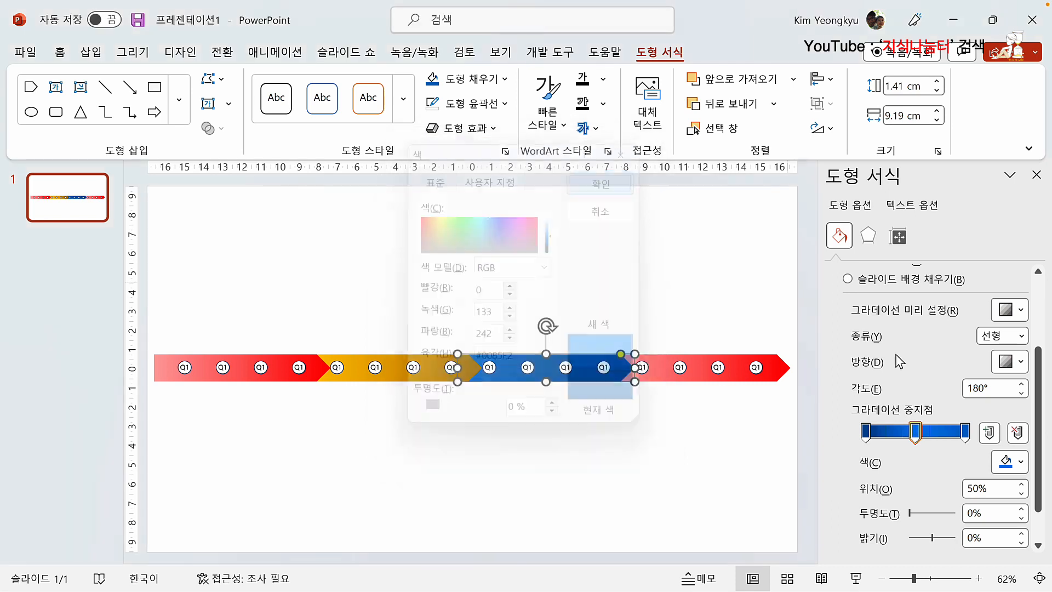
# Change the blue arrow's 100% gradient stop to a light custom blue.
pyautogui.click(966, 431)
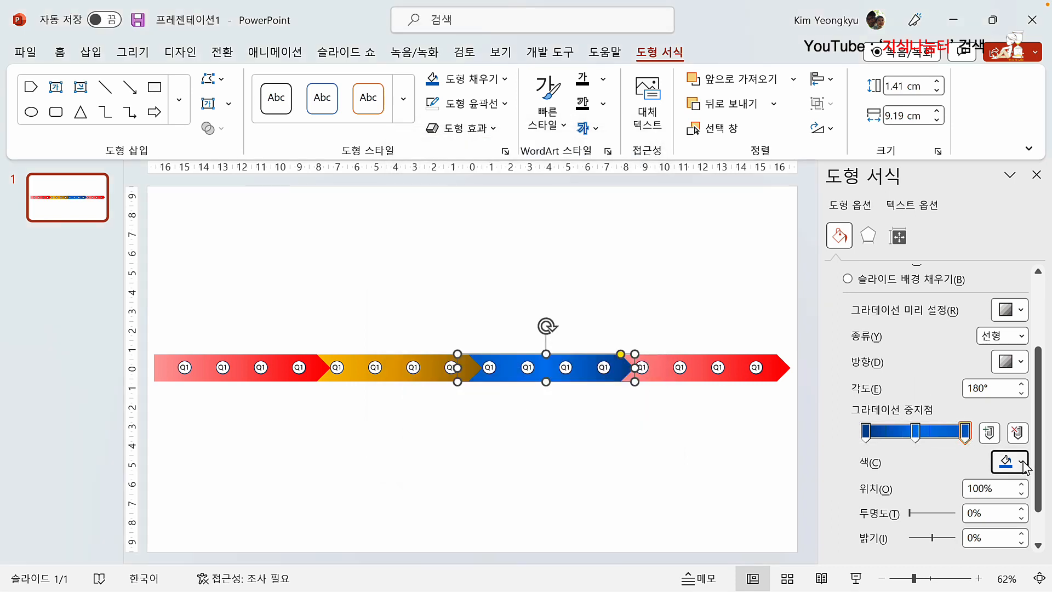
pyautogui.click(1023, 463)
pyautogui.click(956, 422)
pyautogui.moveTo(554, 237); pyautogui.dragTo(555, 226)
pyautogui.click(607, 179)
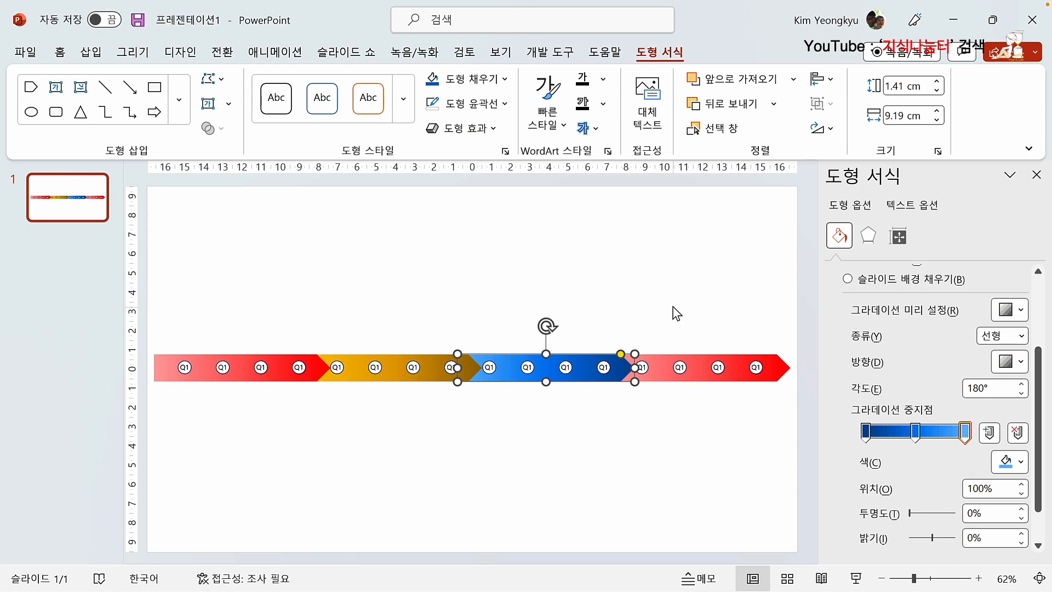
# Fill the fourth arrow with standard green and apply a dark linear gradient at 180°, with the dark shade toward its tip.
pyautogui.click(699, 379)
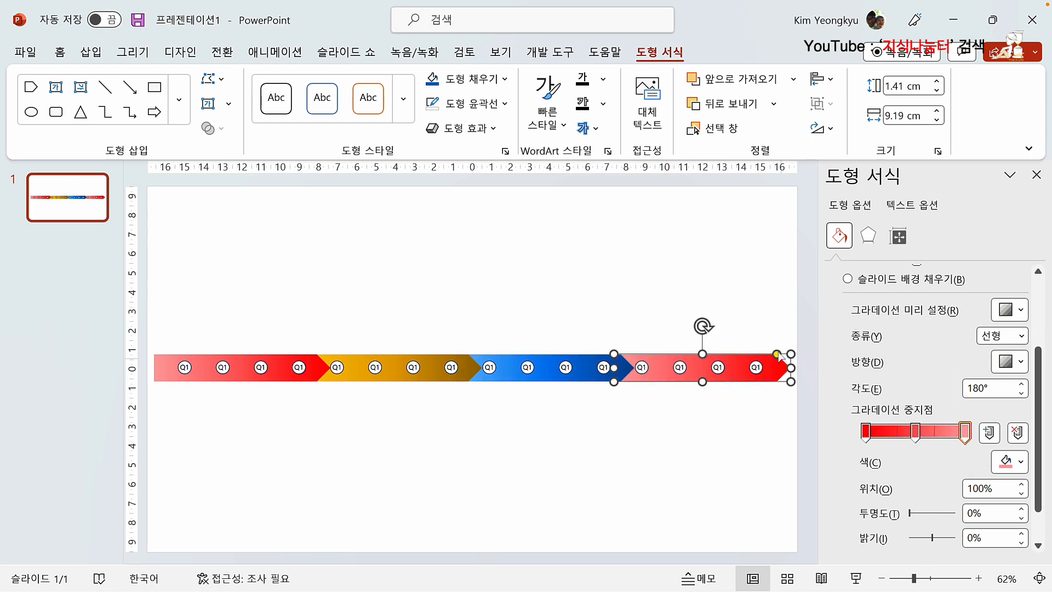
pyautogui.click(505, 80)
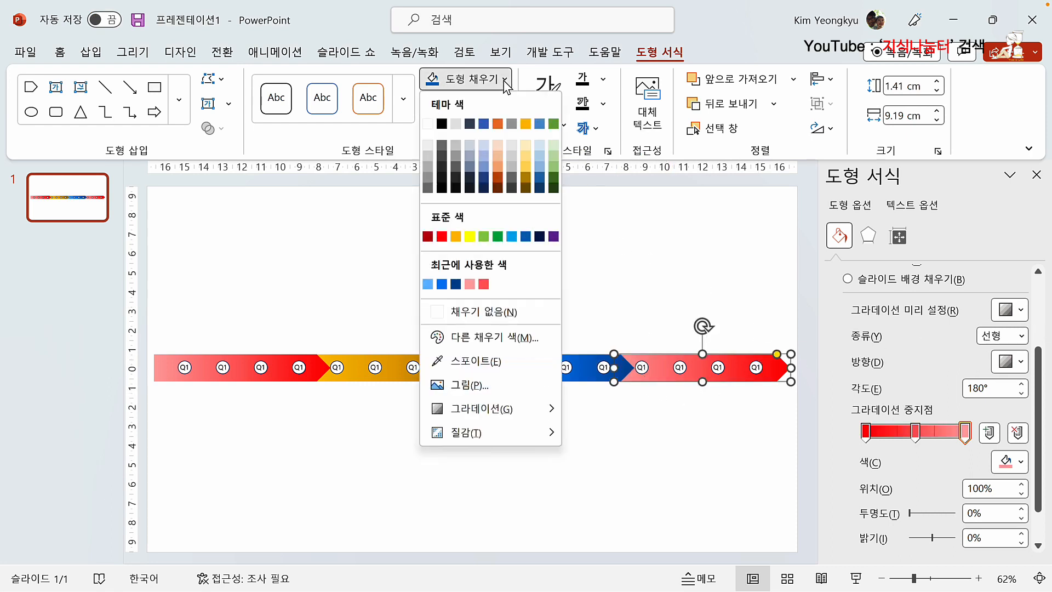
pyautogui.click(498, 236)
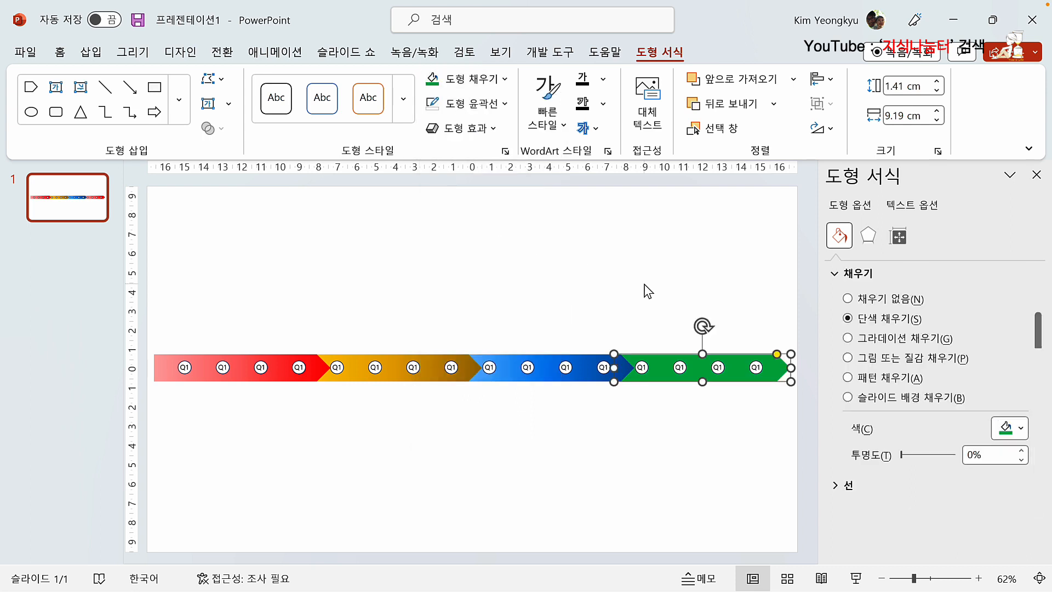
pyautogui.click(505, 81)
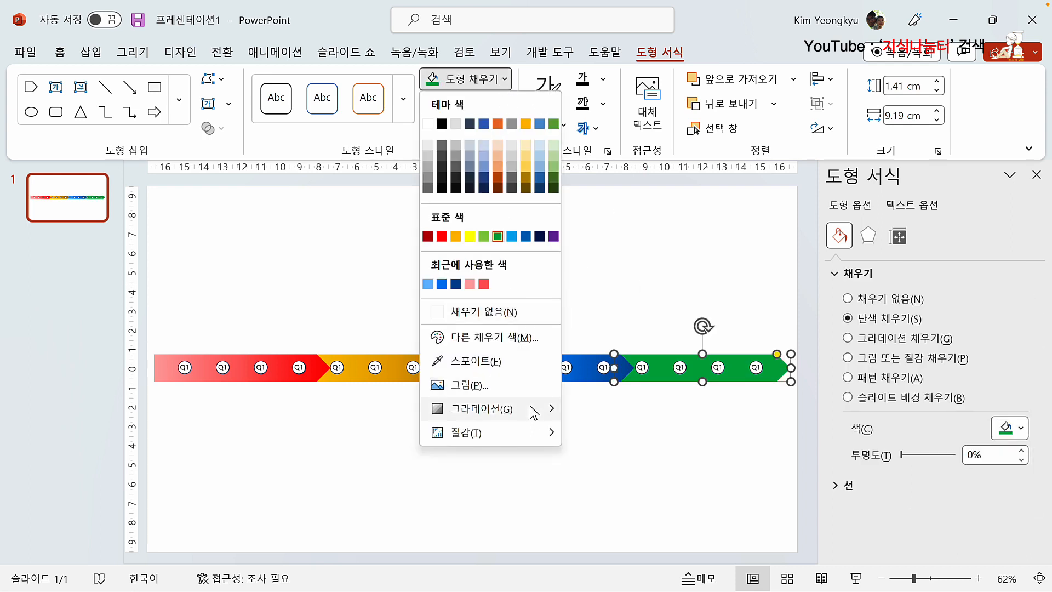
pyautogui.moveTo(532, 409)
pyautogui.scroll(-5, 393, 308)
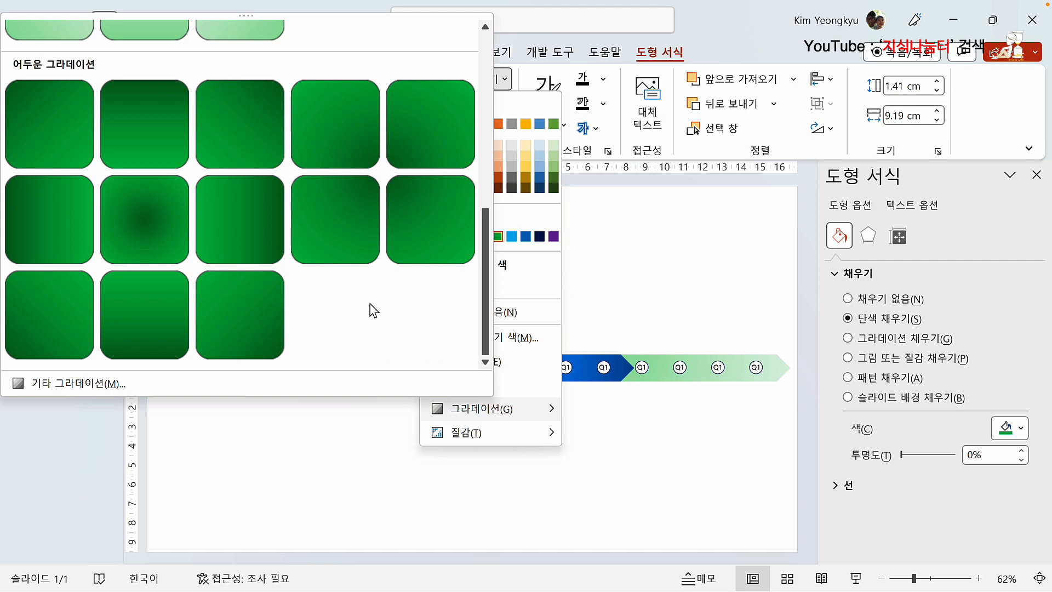
pyautogui.click(254, 236)
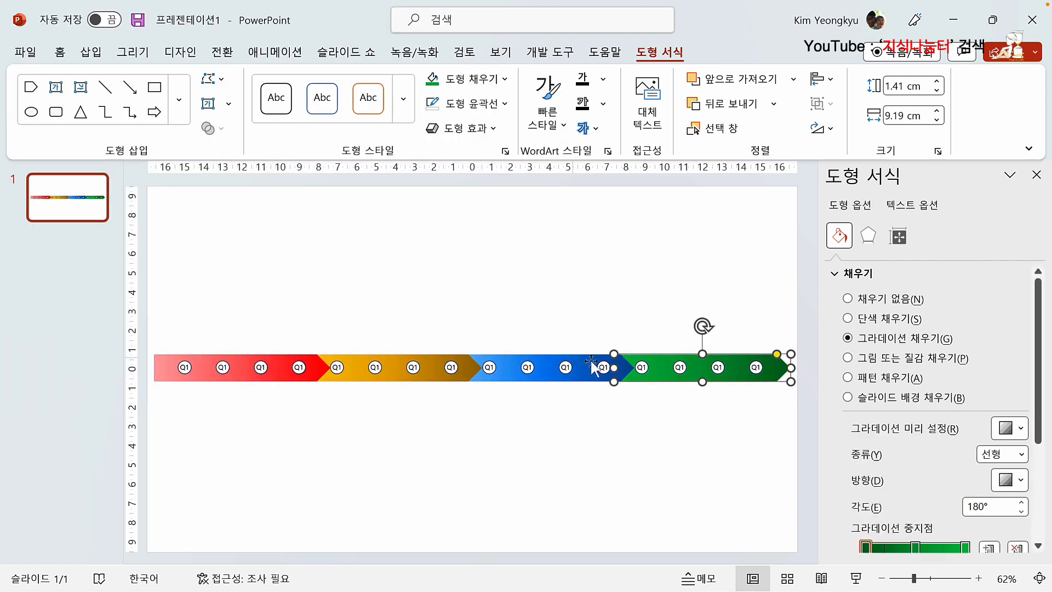
# Lighten the green arrow's 100% gradient stop to the custom colour #69FFA9.
pyautogui.scroll(-3, 907, 428)
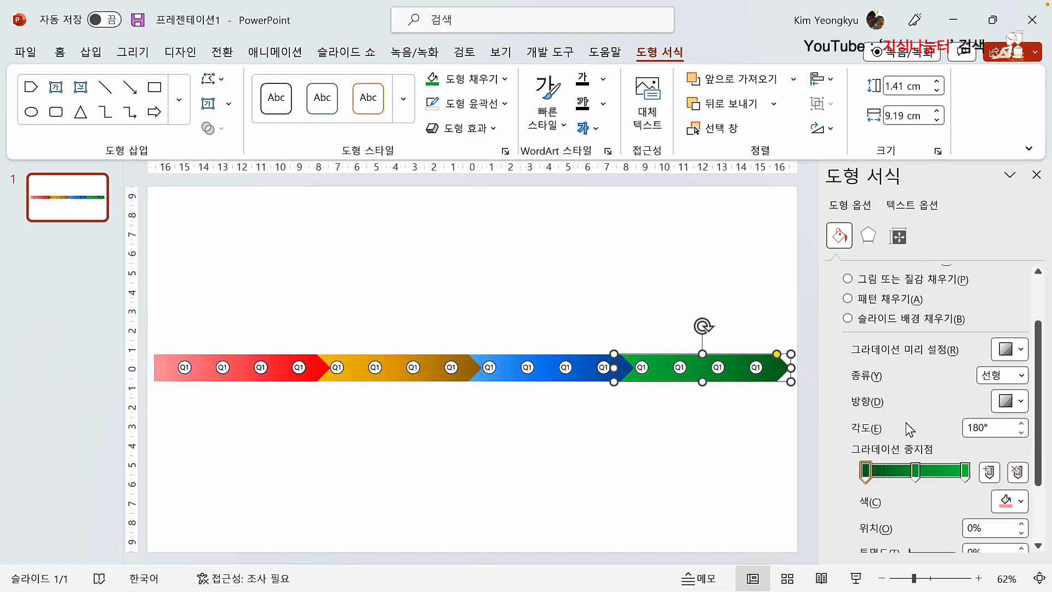
pyautogui.scroll(-1, 907, 428)
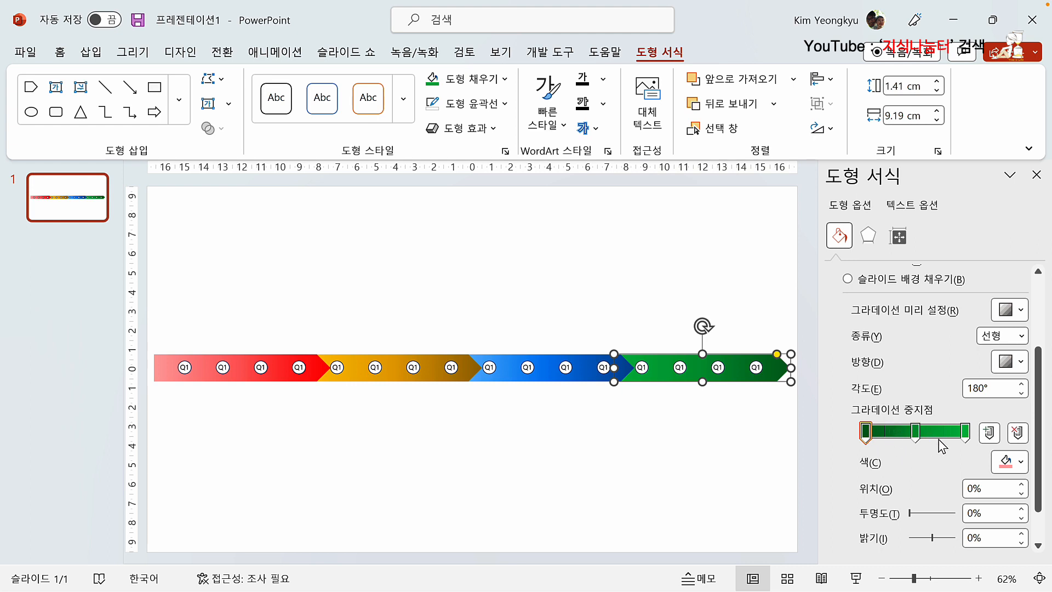
pyautogui.click(966, 433)
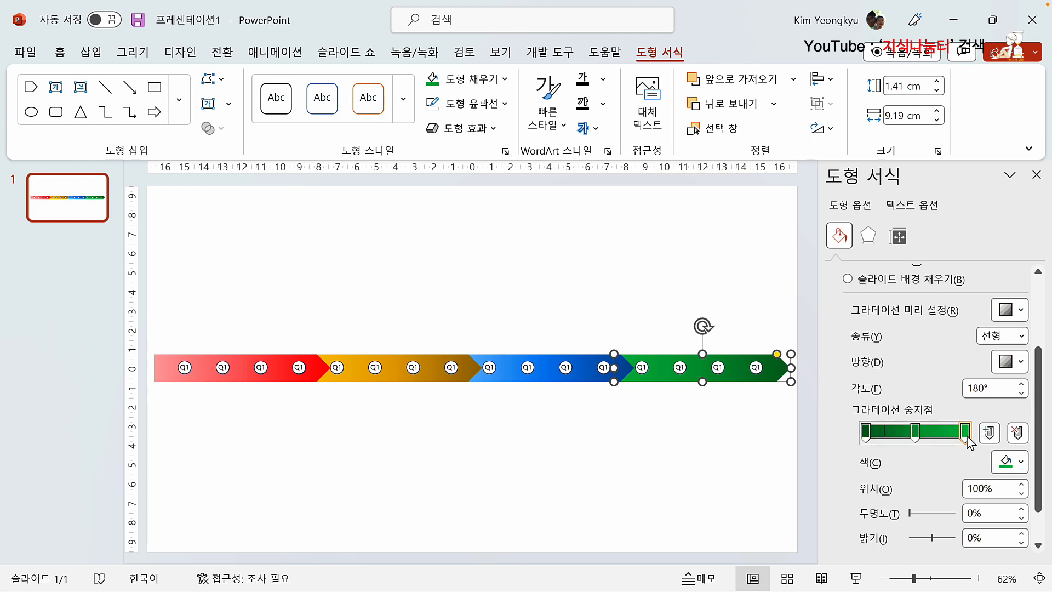
pyautogui.click(1022, 465)
pyautogui.click(932, 421)
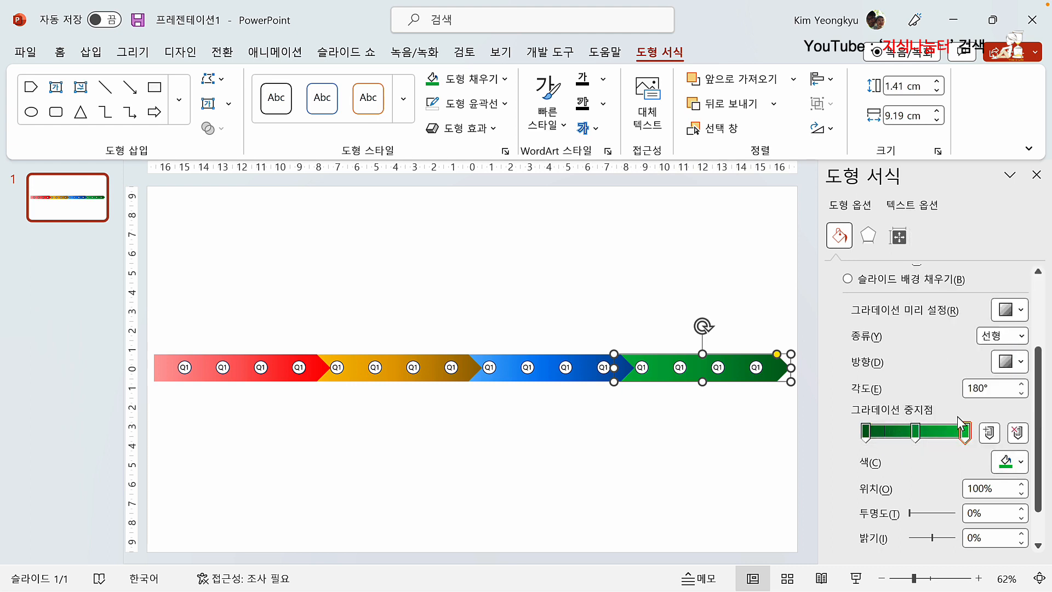
pyautogui.click(552, 226)
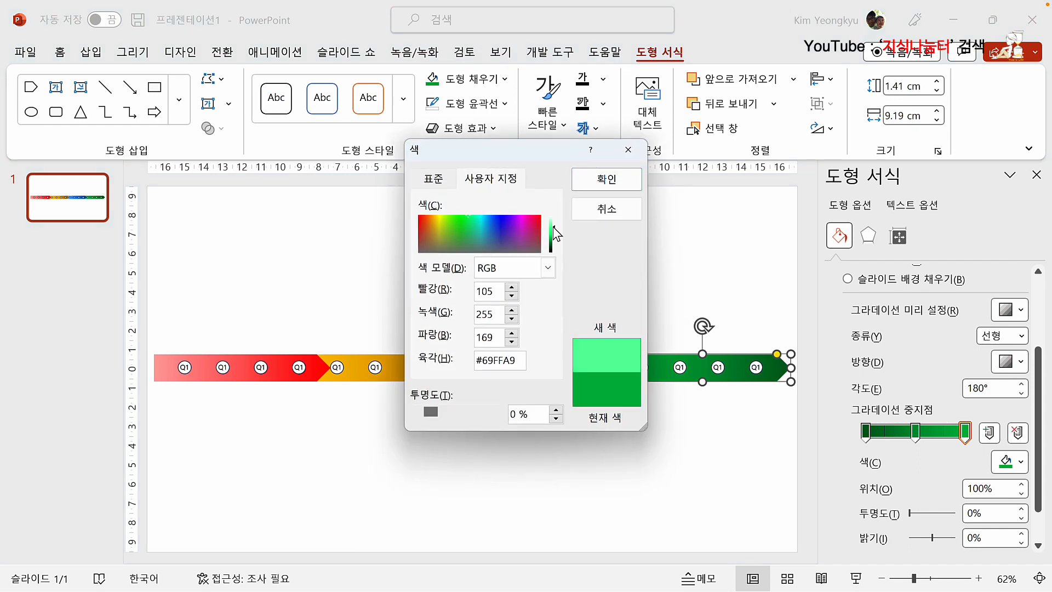
pyautogui.click(606, 181)
# Set the green arrow's 50% gradient stop to the custom colour #00D255 and deselect the arrow.
pyautogui.click(911, 430)
pyautogui.click(1021, 466)
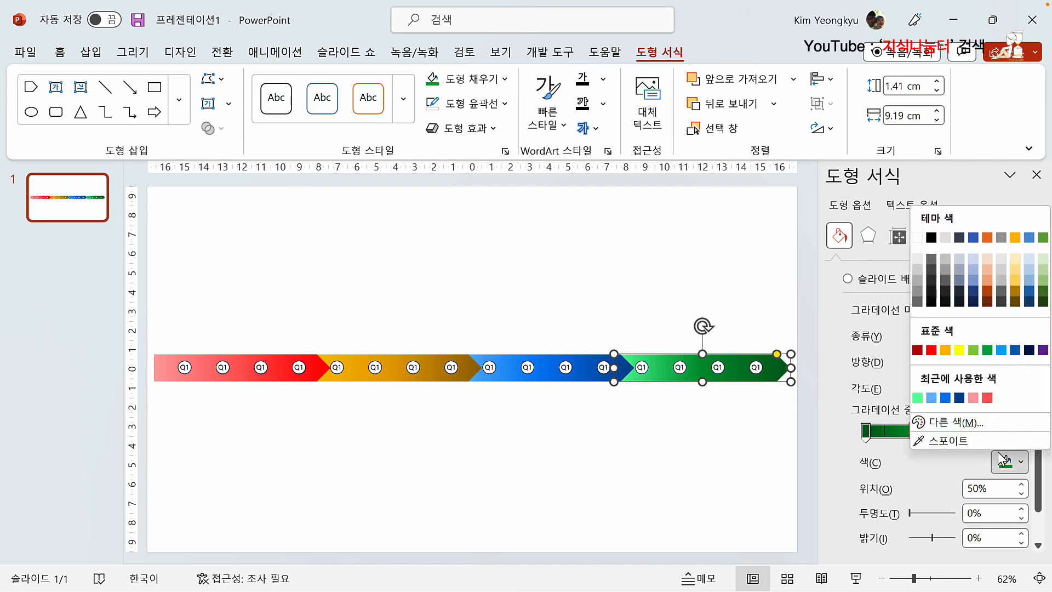
pyautogui.click(931, 422)
pyautogui.moveTo(554, 235); pyautogui.dragTo(554, 238)
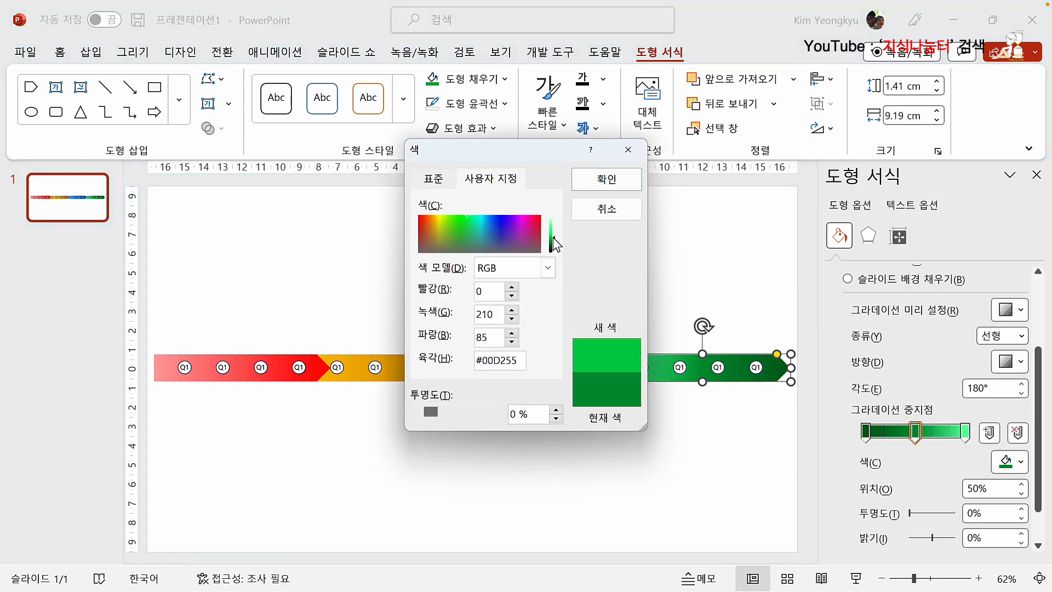
pyautogui.click(606, 188)
pyautogui.click(535, 274)
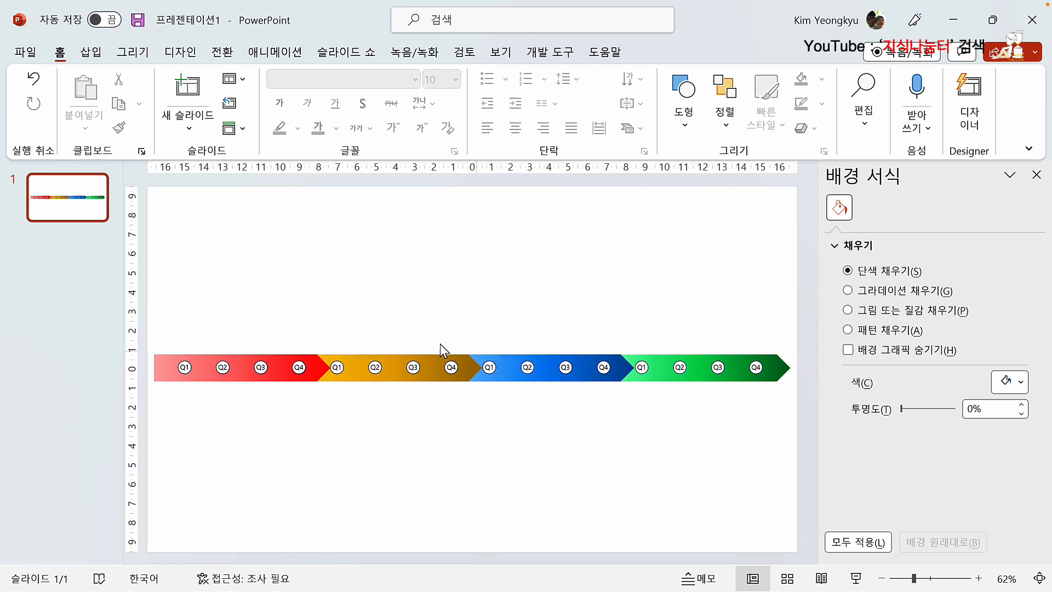
# Draw a horizontal text box about 2.4 cm wide just above the first Q1 circle of the red arrow.
pyautogui.click(91, 53)
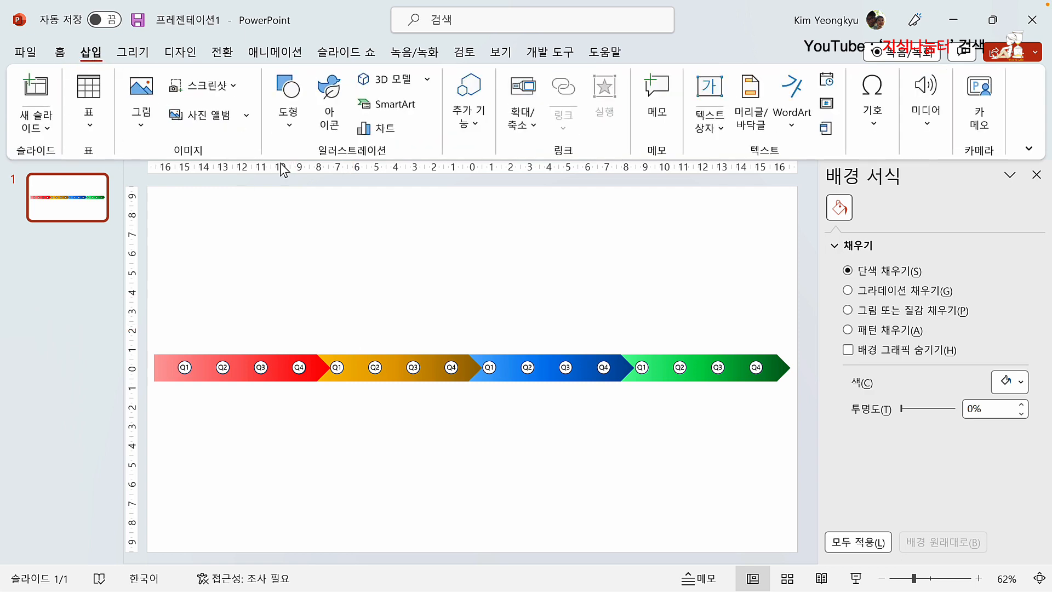
pyautogui.click(287, 118)
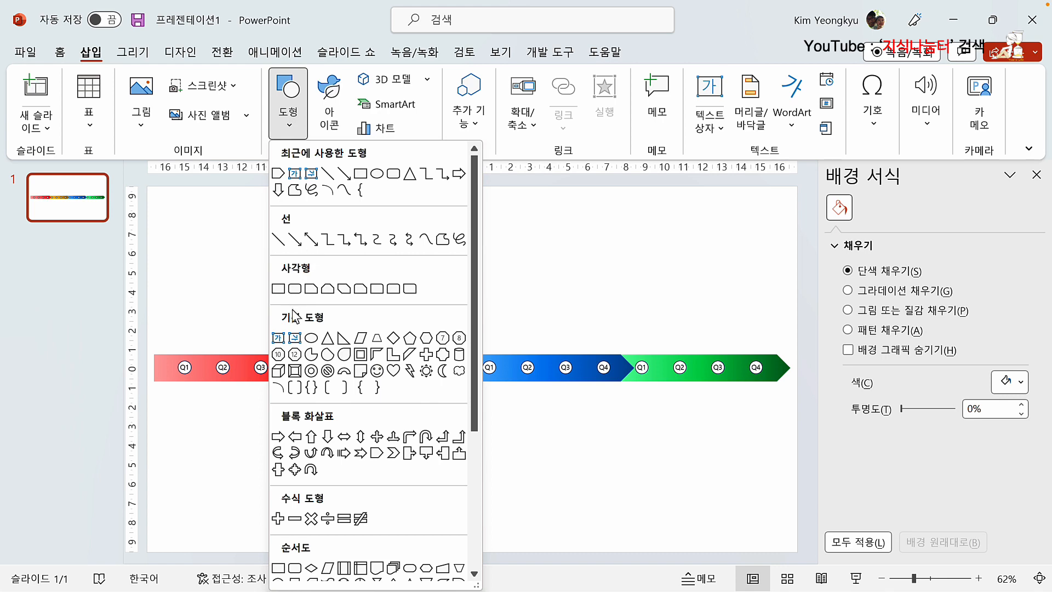
pyautogui.click(279, 338)
pyautogui.moveTo(172, 328); pyautogui.dragTo(217, 348)
# Enter 항목 in the new text box above the red arrow and centre the text horizontally.
pyautogui.write('gkd')
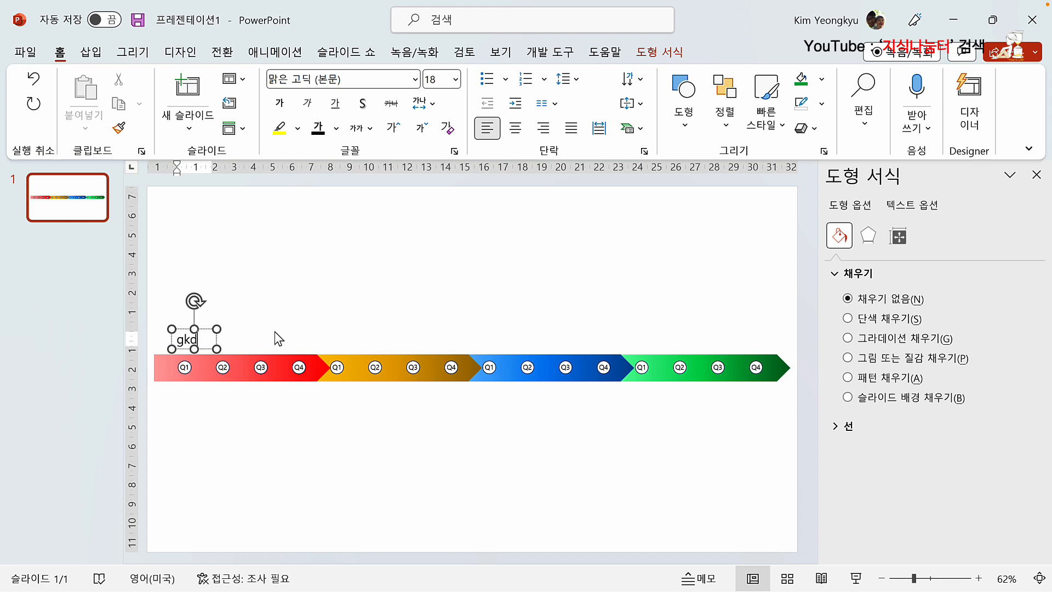
pyautogui.press('BackSpace')
pyautogui.press('BackSpace')
pyautogui.press('Hangul')
pyautogui.moveTo(859, 581)
pyautogui.write('항목')
pyautogui.press('Escape')
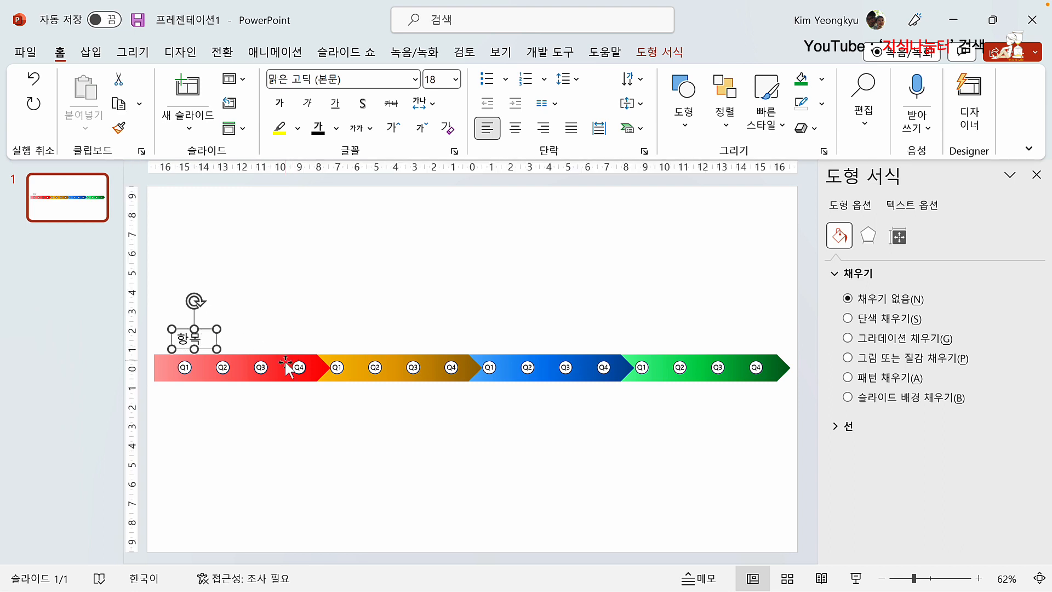
pyautogui.click(515, 128)
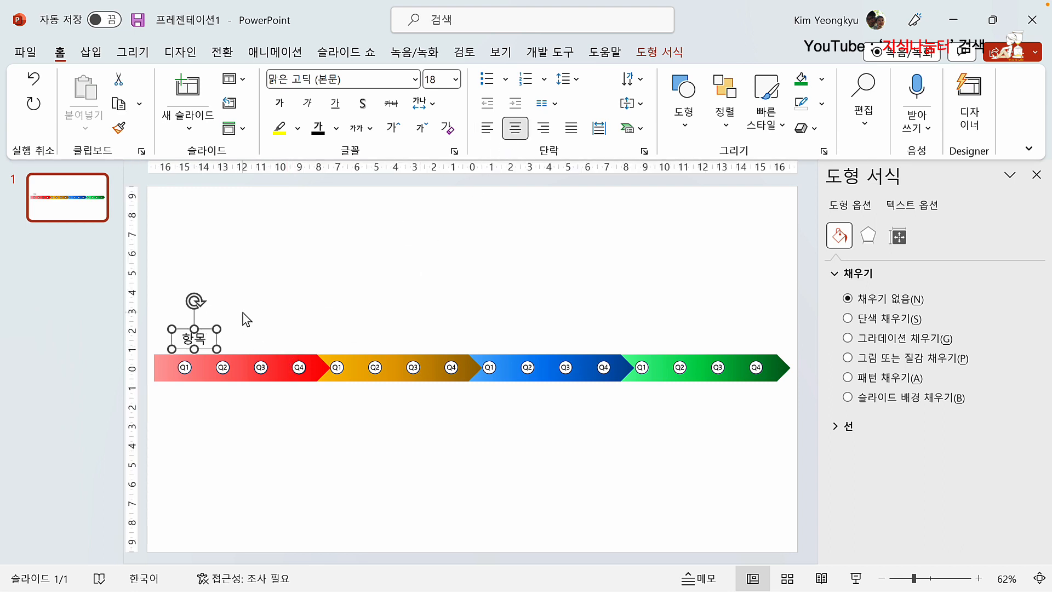
# Centre the 항목 label above the red arrow's Q1 circle and draw a vertical line about 0.78 cm long between the label and the arrow.
pyautogui.moveTo(204, 328); pyautogui.dragTo(193, 316)
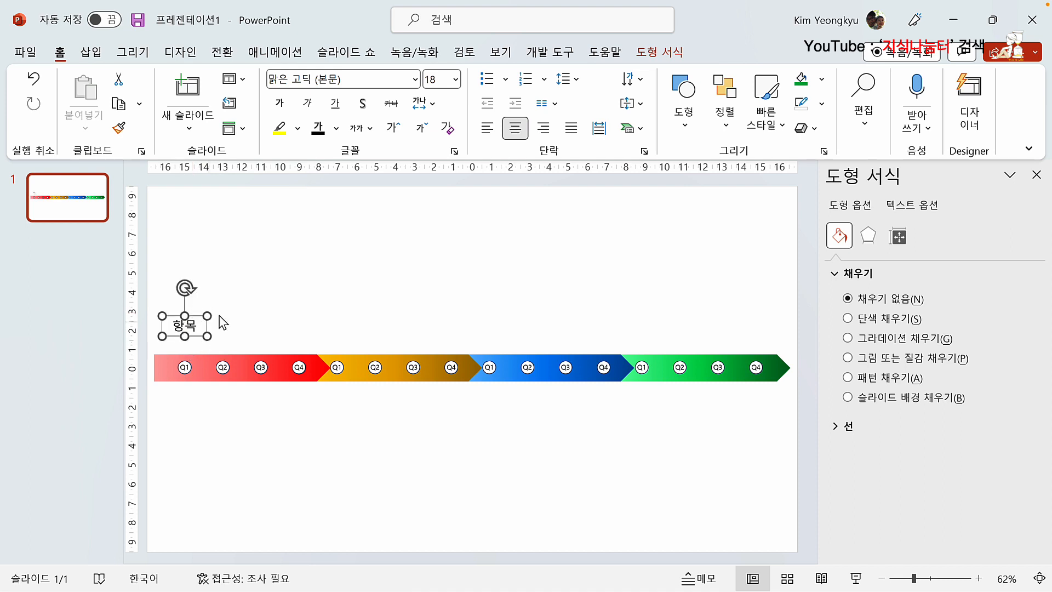
pyautogui.click(254, 314)
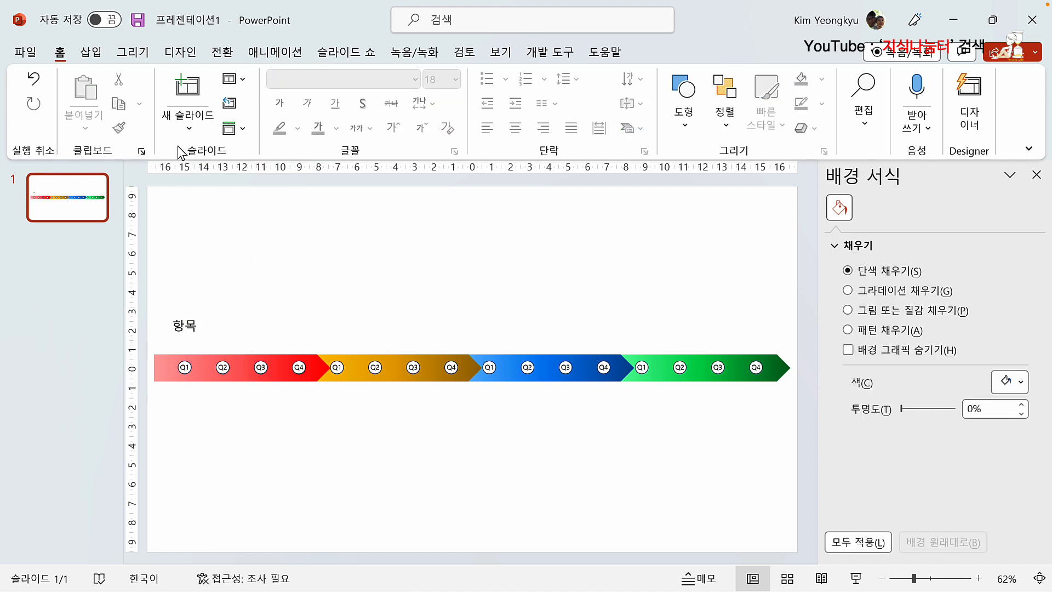
pyautogui.click(91, 53)
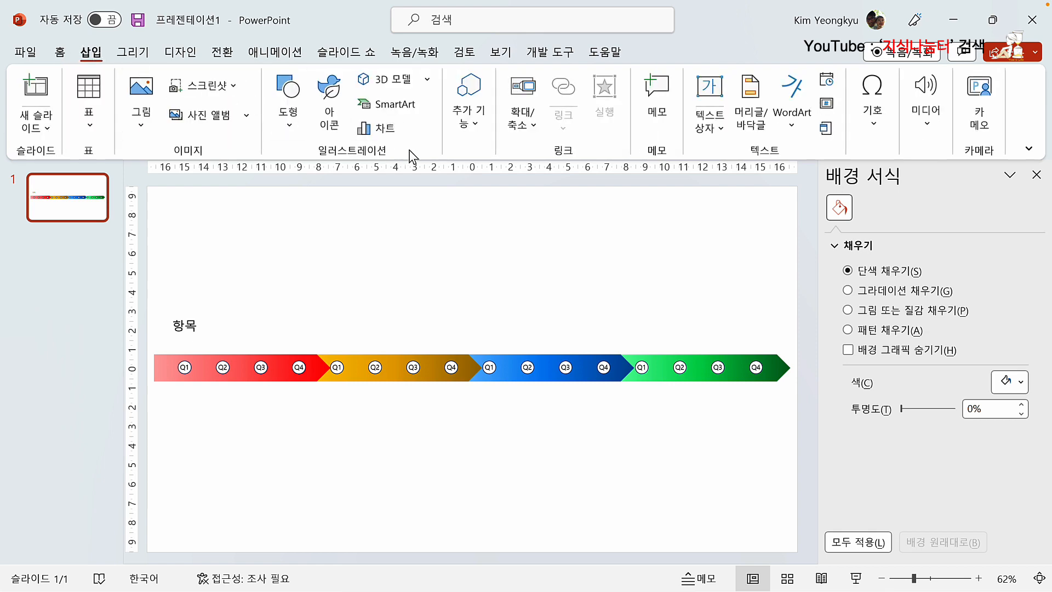
pyautogui.click(295, 130)
pyautogui.click(278, 239)
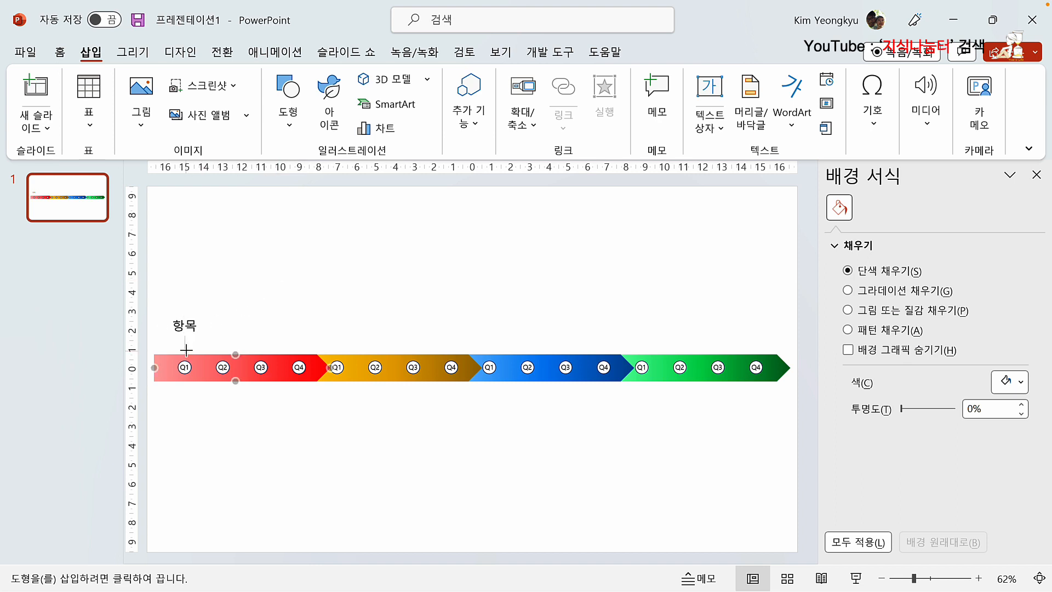
pyautogui.moveTo(186, 350); pyautogui.dragTo(185, 335)
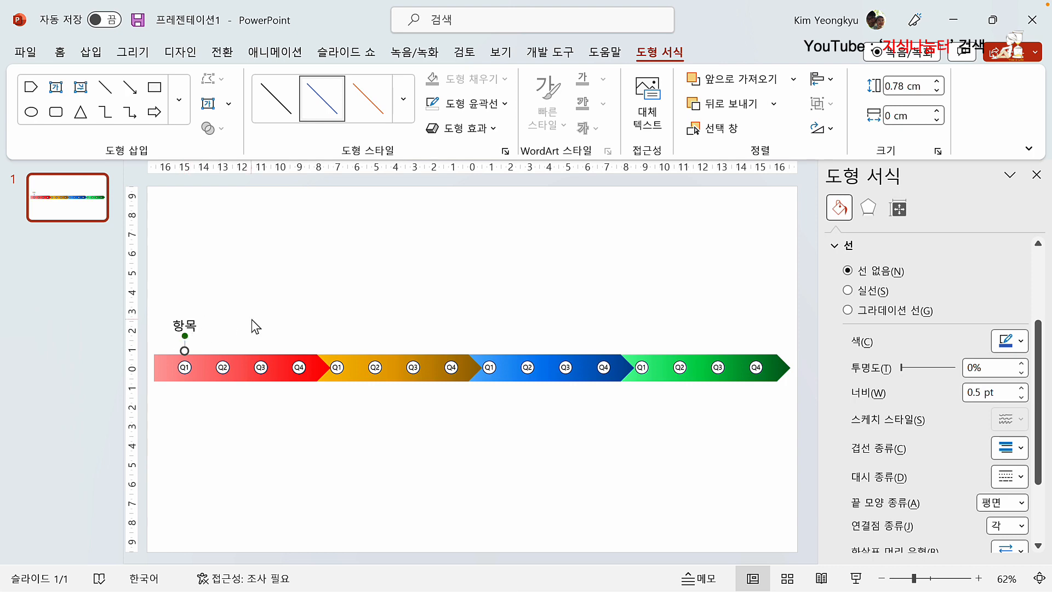
pyautogui.click(264, 329)
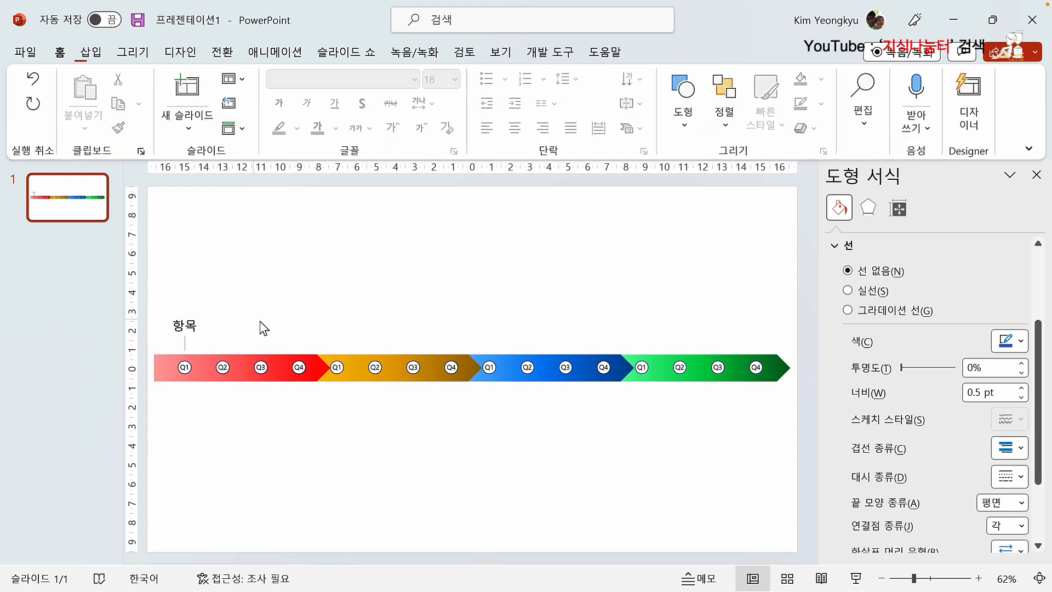
# Set the outline of the short vertical line under the 항목 label to solid black.
pyautogui.click(184, 344)
pyautogui.click(500, 120)
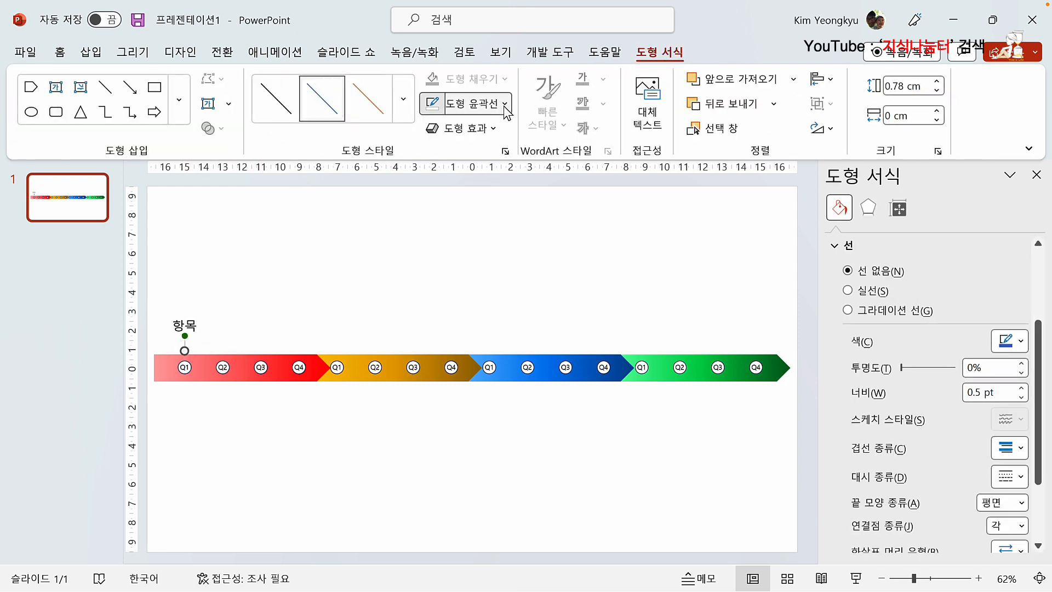
pyautogui.click(448, 158)
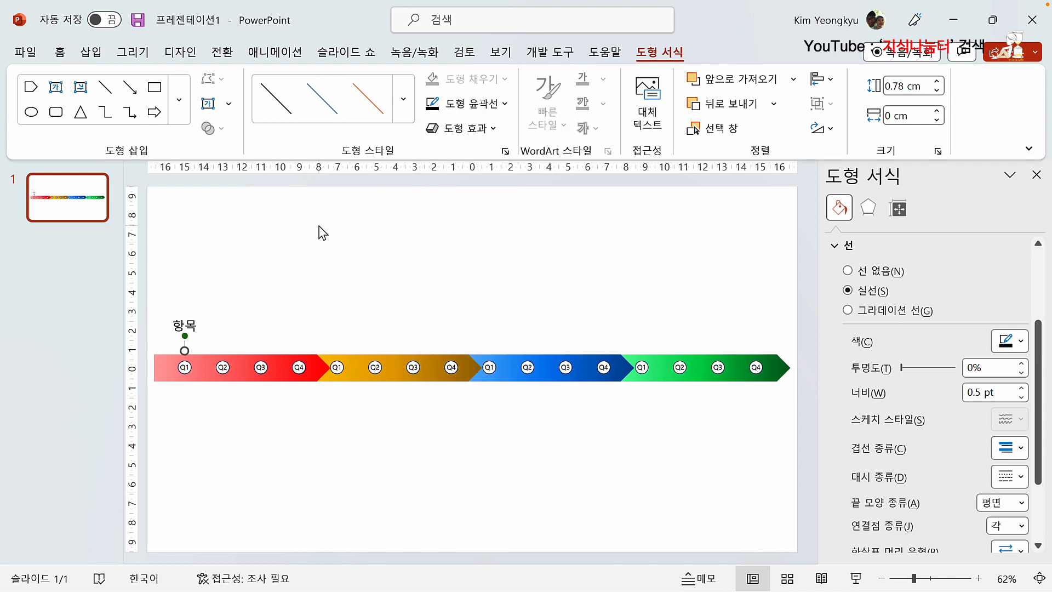
pyautogui.click(298, 251)
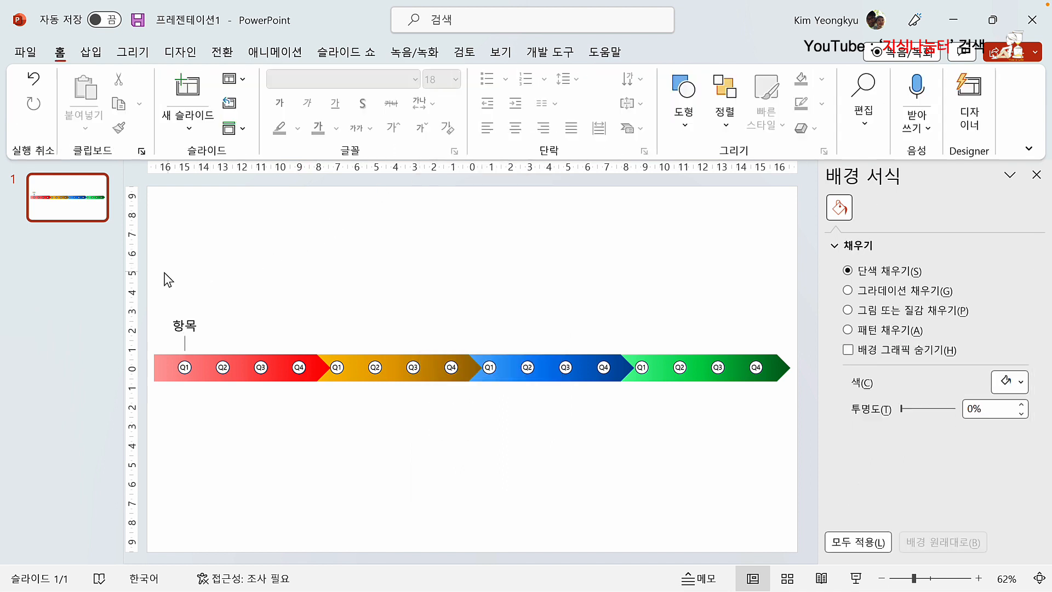
# Group the 항목 label with the vertical line beneath it.
pyautogui.moveTo(200, 331); pyautogui.dragTo(227, 351)
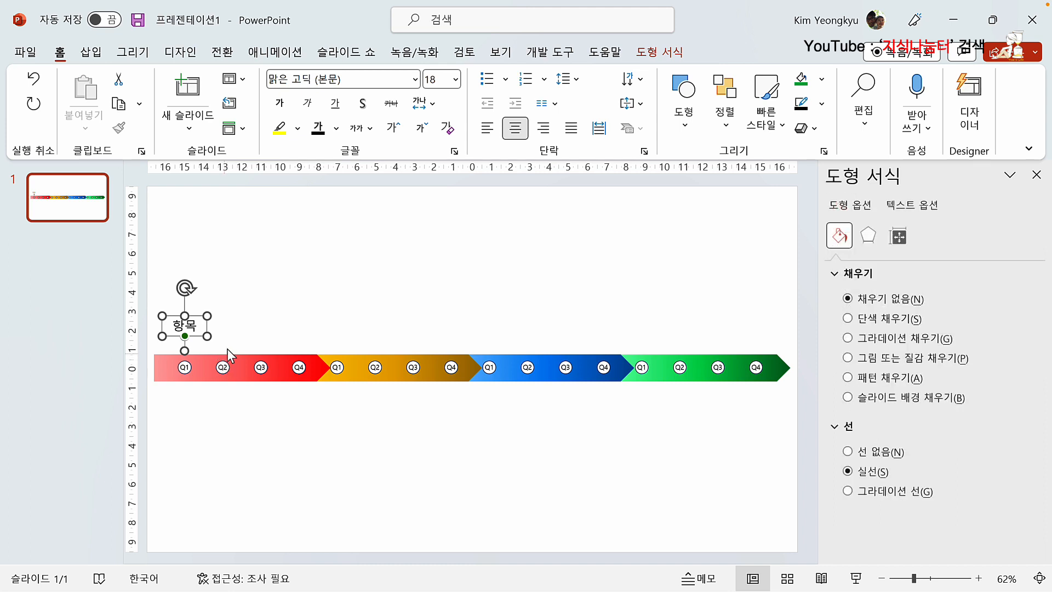
pyautogui.rightClick(207, 317)
pyautogui.moveTo(292, 354)
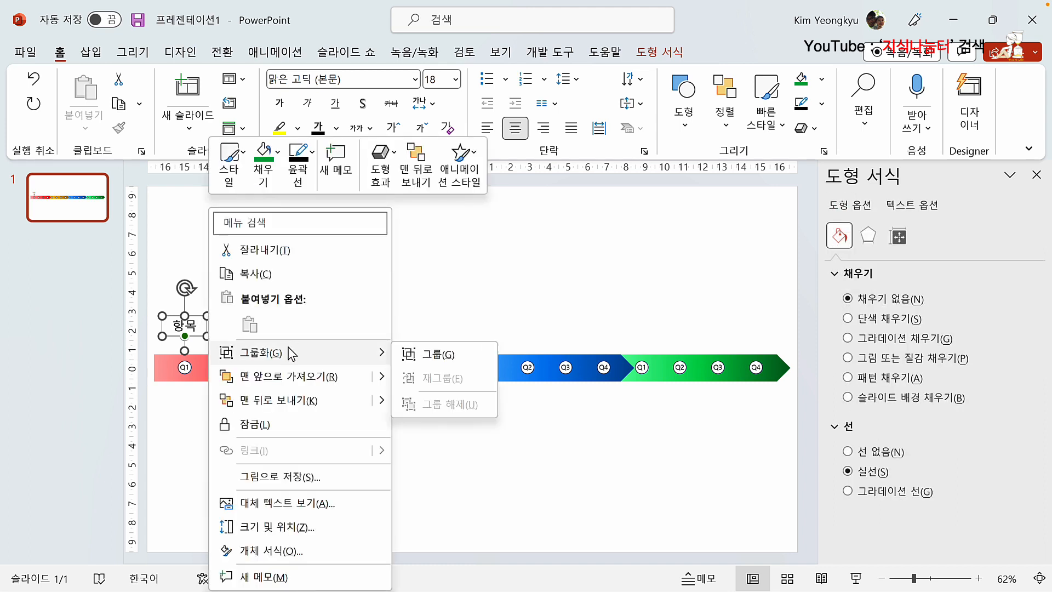
pyautogui.click(404, 358)
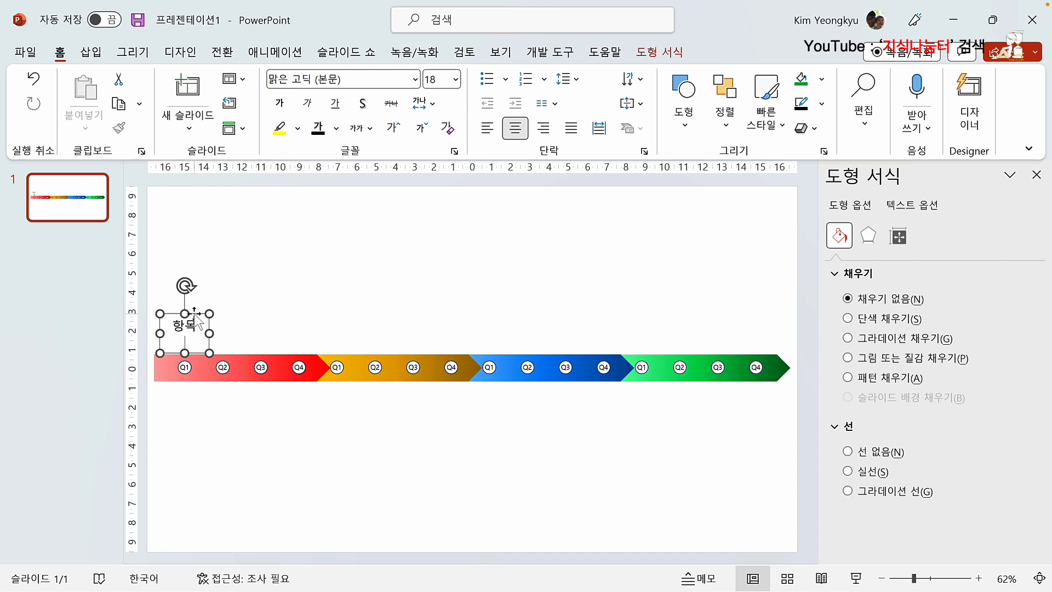
# Copy the 항목 label group above the orange arrow's Q1, and duplicate it at the same spacing for the blue and green arrows.
pyautogui.moveTo(196, 316); pyautogui.dragTo(350, 315)
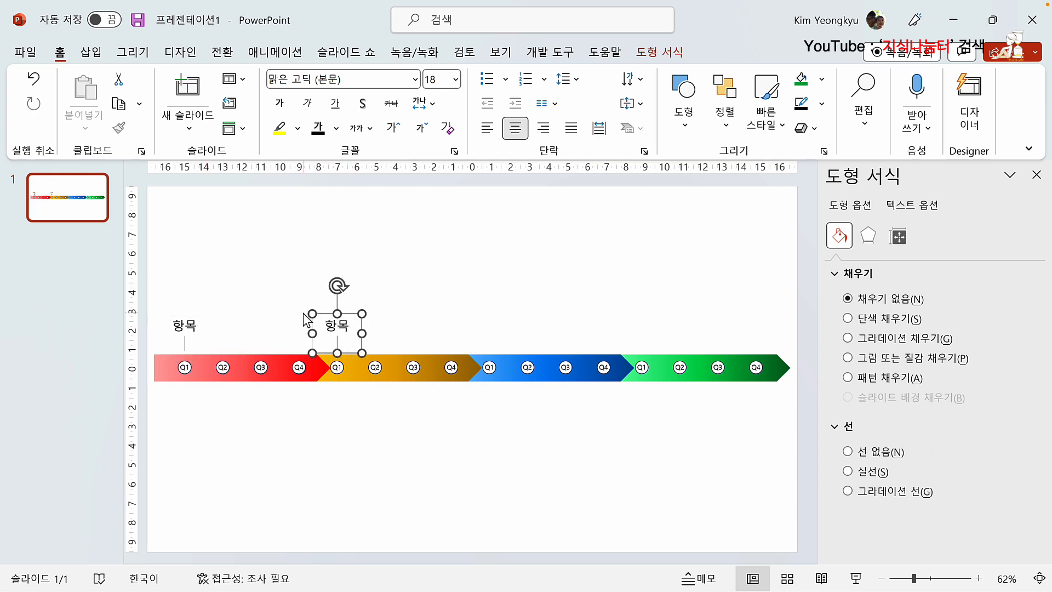
pyautogui.hotkey('ctrl', 'd')
pyautogui.hotkey('ctrl', 'd')
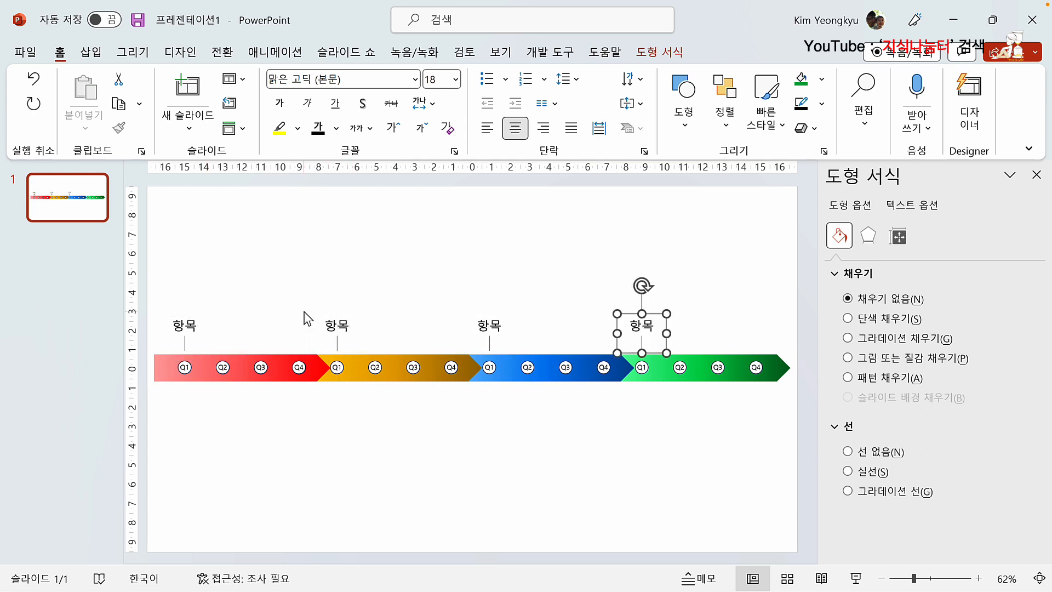
pyautogui.click(366, 292)
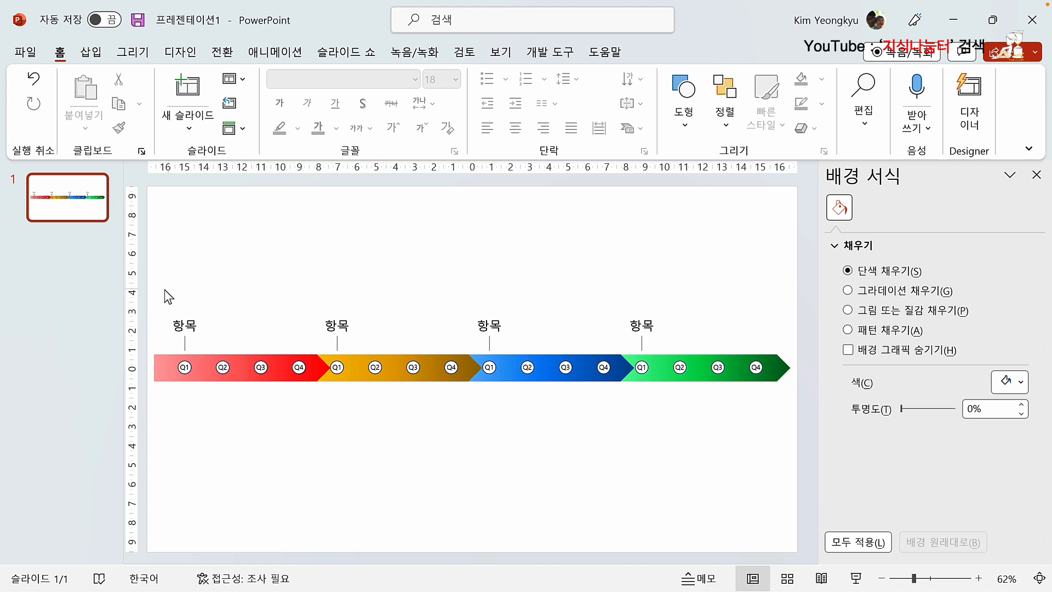
# Align the bottom edges of all four 항목 label groups.
pyautogui.moveTo(154, 288); pyautogui.dragTo(686, 361)
pyautogui.click(660, 53)
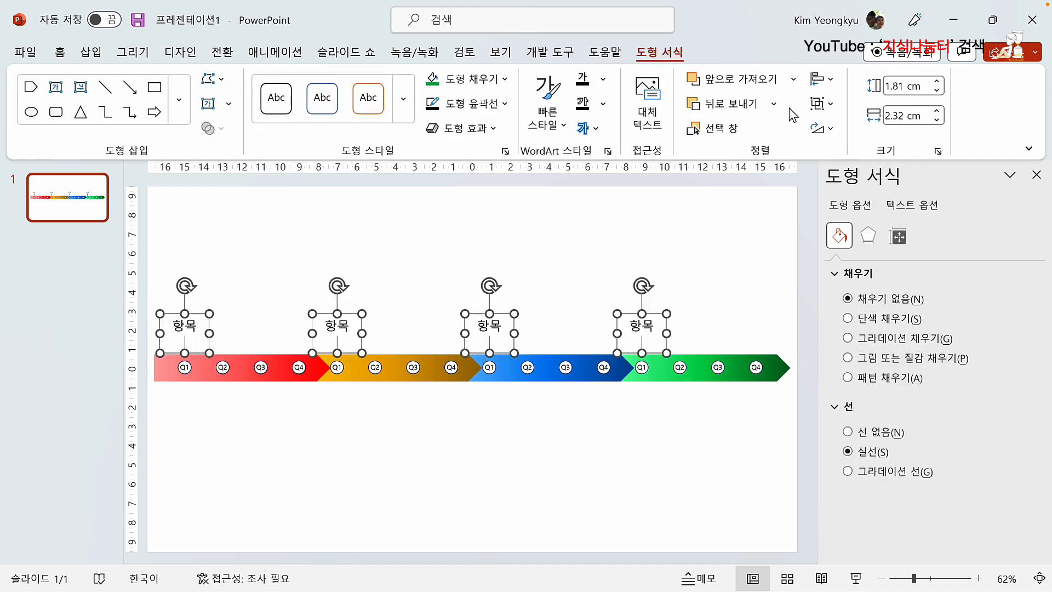
pyautogui.click(821, 79)
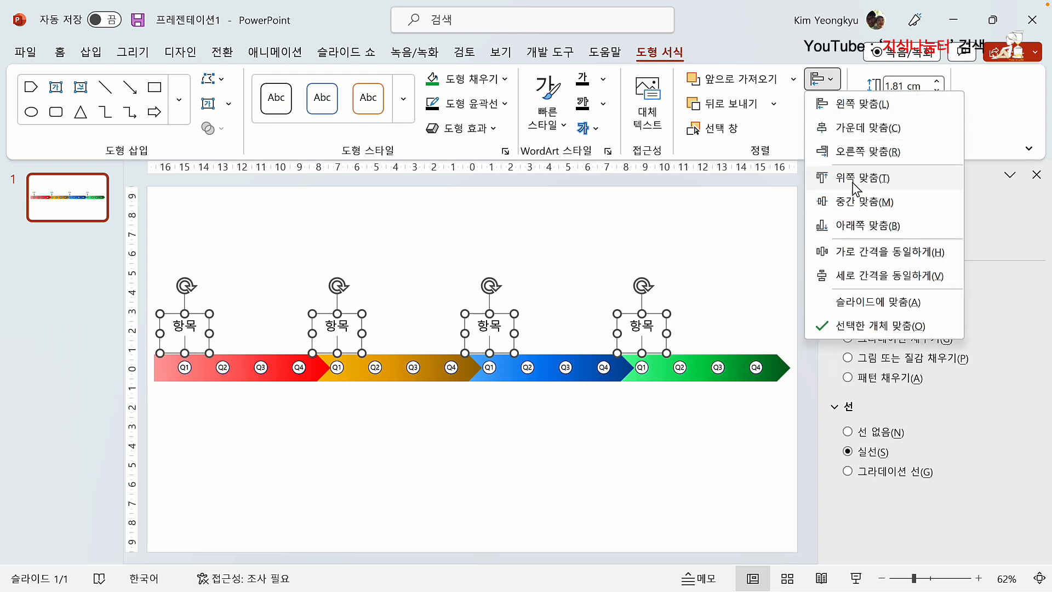
pyautogui.click(858, 226)
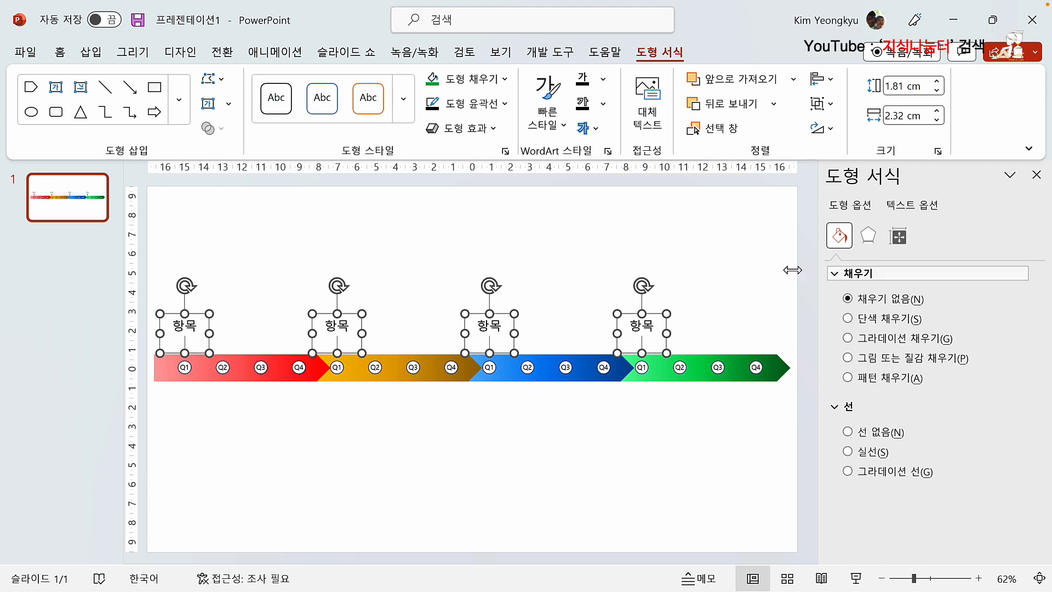
pyautogui.click(250, 236)
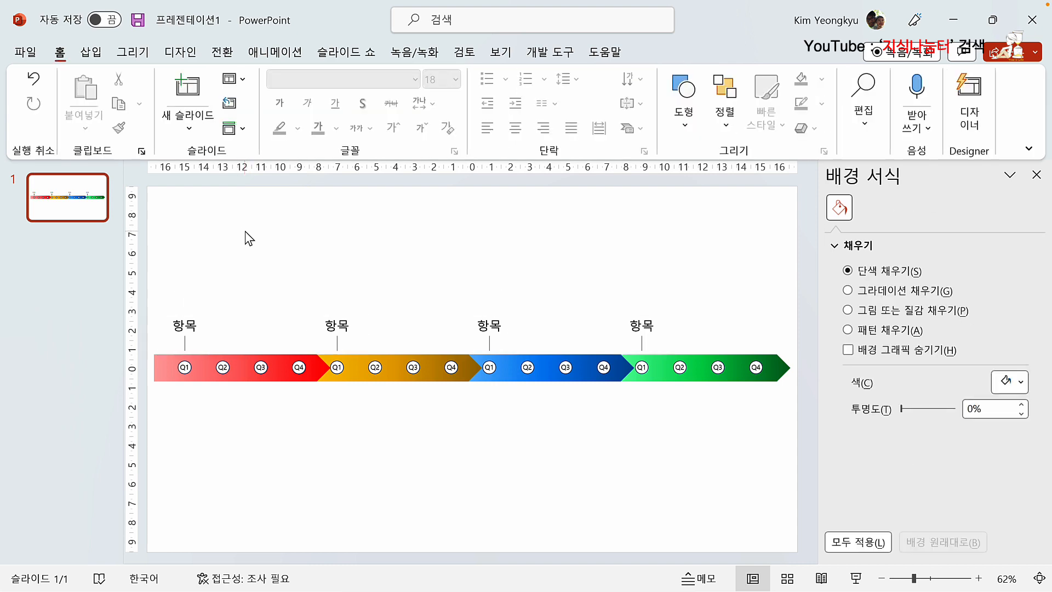
# Ungroup all four 항목 label groups and deselect them.
pyautogui.moveTo(153, 289); pyautogui.dragTo(740, 361)
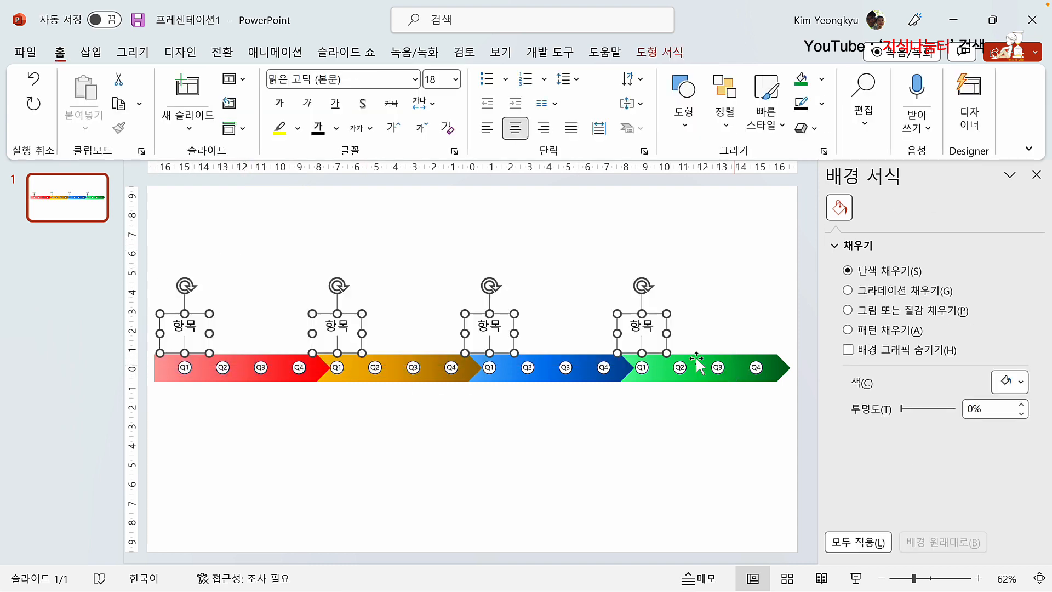
pyautogui.rightClick(517, 315)
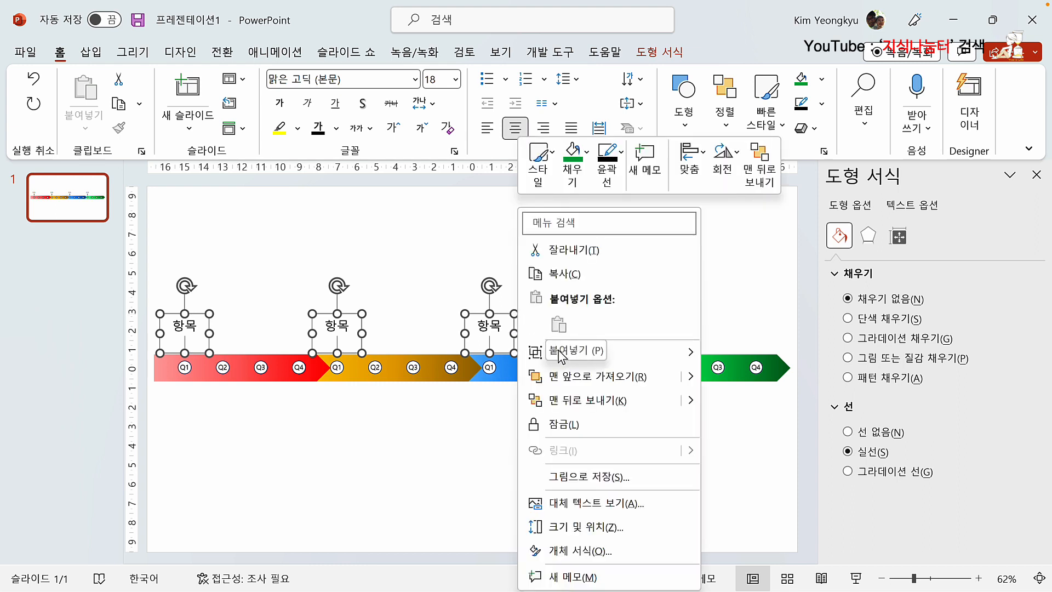
pyautogui.moveTo(651, 359)
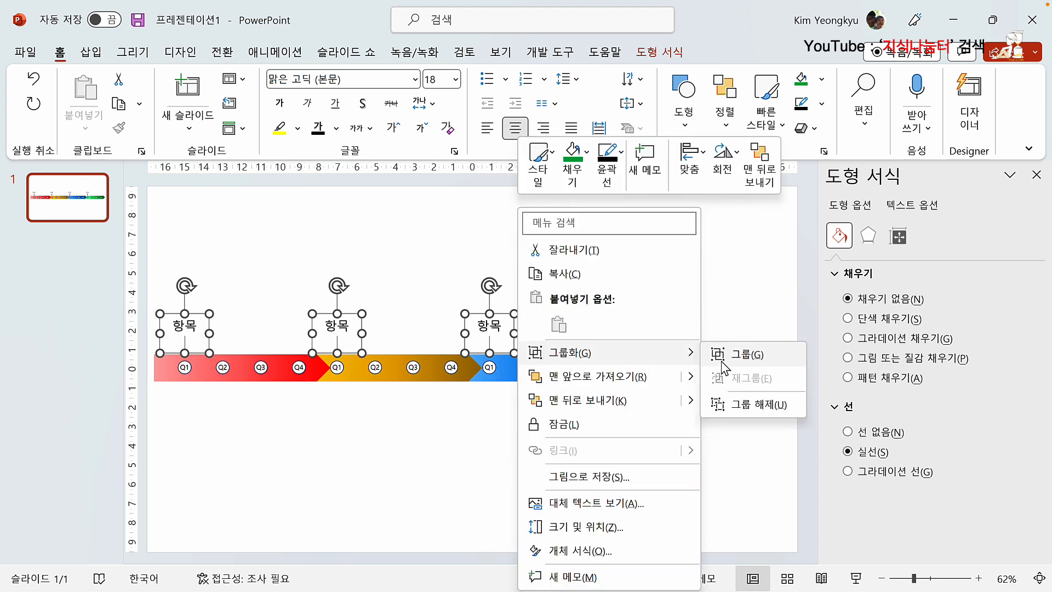
pyautogui.click(760, 406)
pyautogui.click(323, 269)
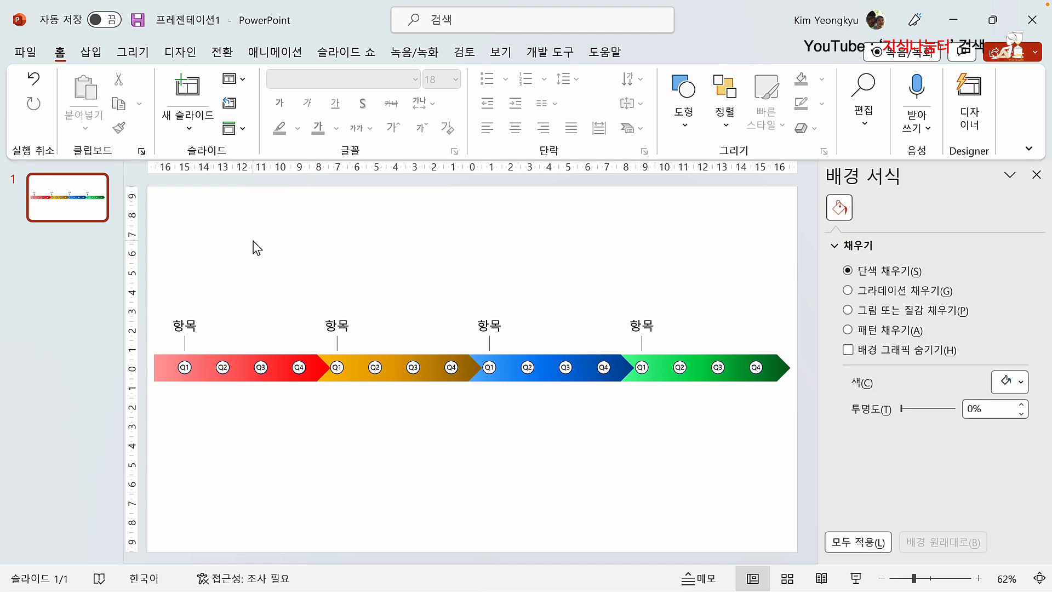
# Draw a text box about 3.3 cm wide in the blank area above the red arrow, enter 일정입력 and centre the text.
pyautogui.click(91, 52)
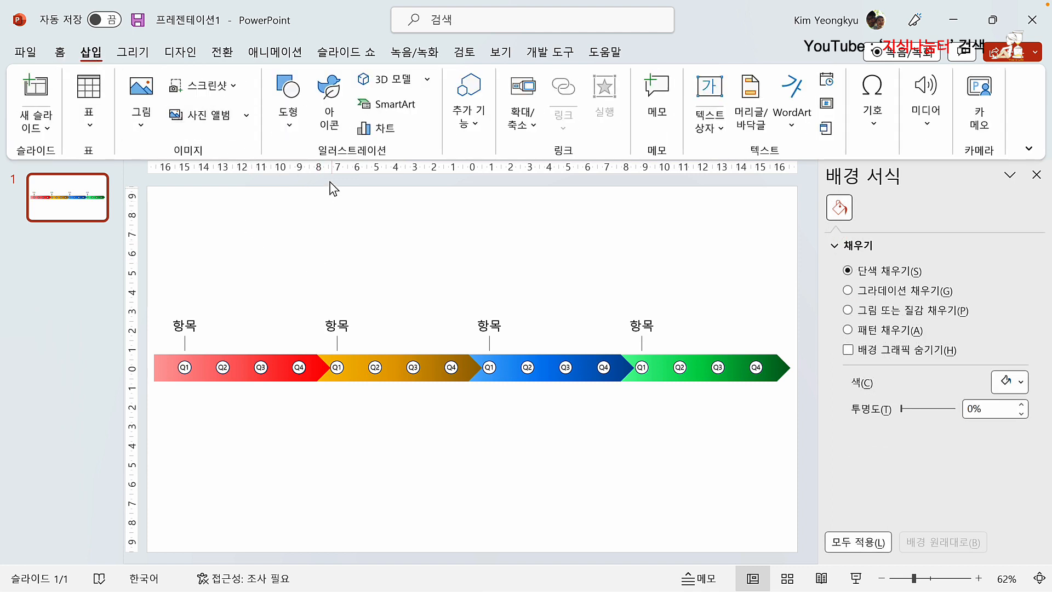
pyautogui.click(709, 110)
pyautogui.moveTo(195, 223); pyautogui.dragTo(259, 243)
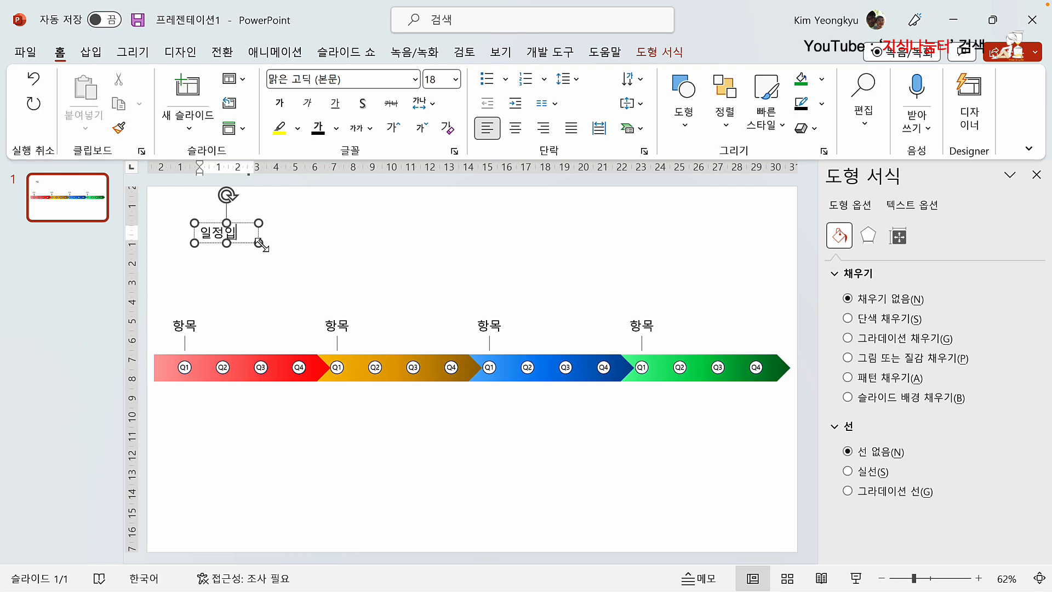
pyautogui.click(258, 221)
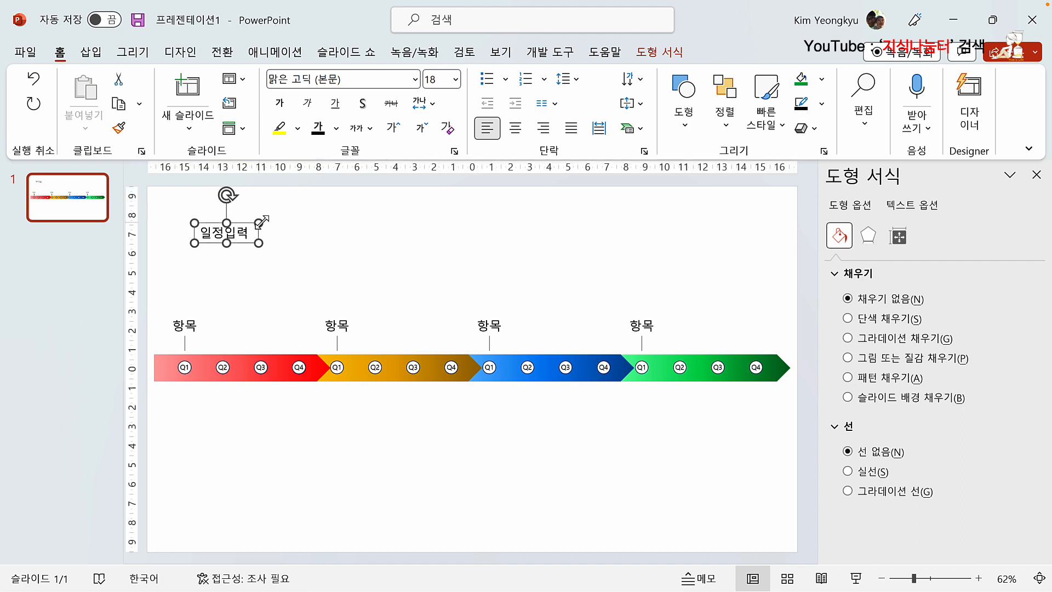
pyautogui.click(515, 128)
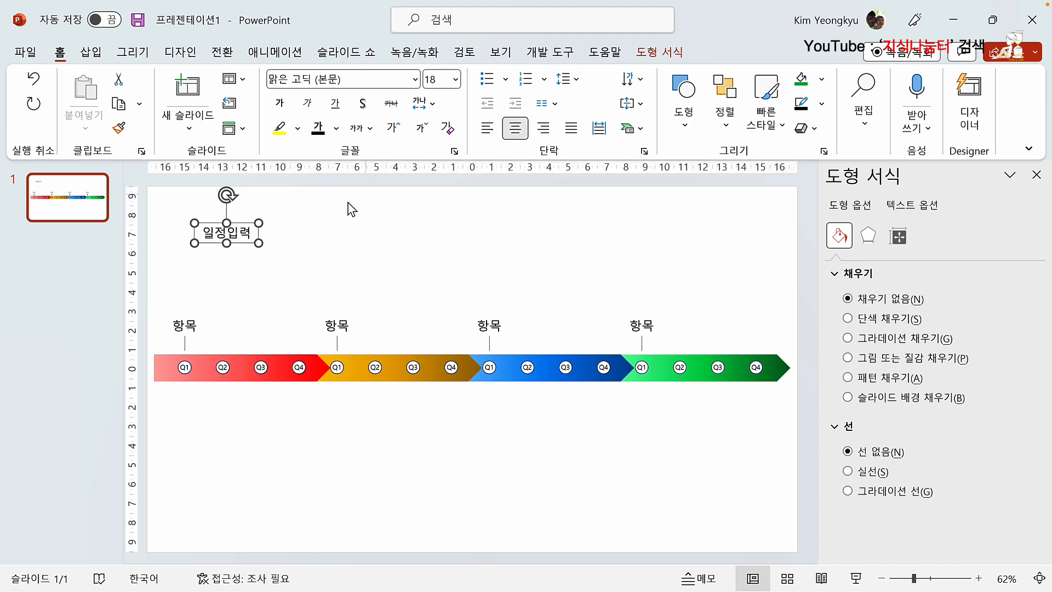
# Make the 일정입력 text bold at 24 pt, widen its box to fit one line and shift it slightly toward the slide's left edge.
pyautogui.click(279, 103)
pyautogui.click(394, 128)
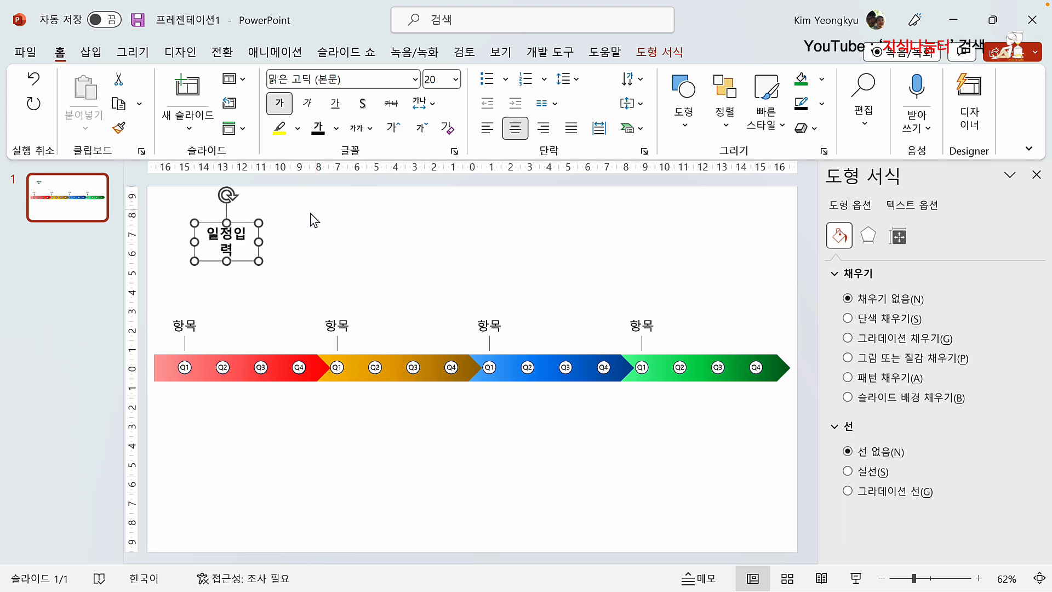
pyautogui.click(393, 128)
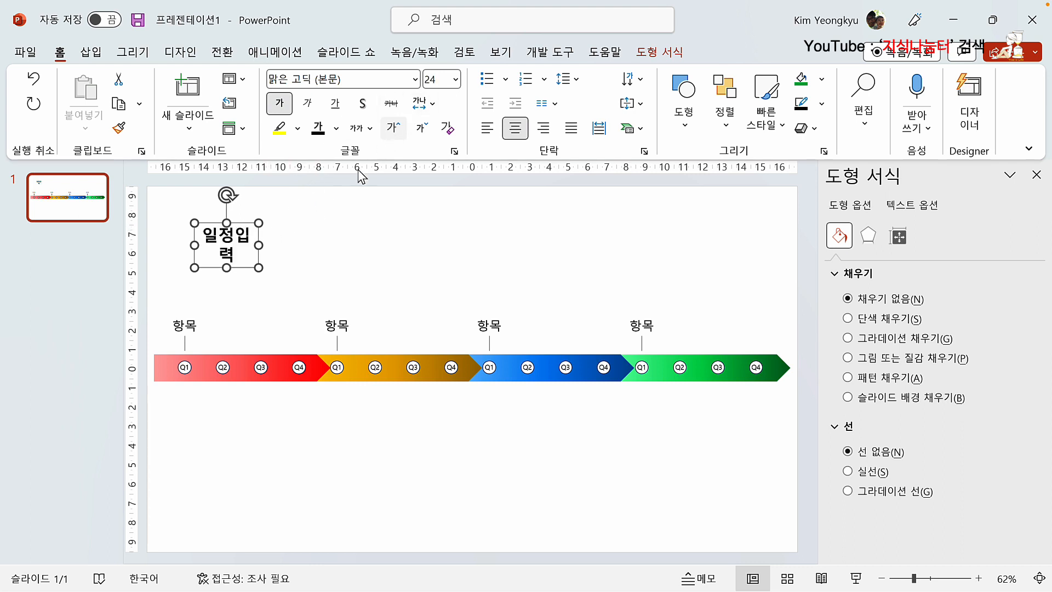
pyautogui.moveTo(262, 246); pyautogui.dragTo(280, 246)
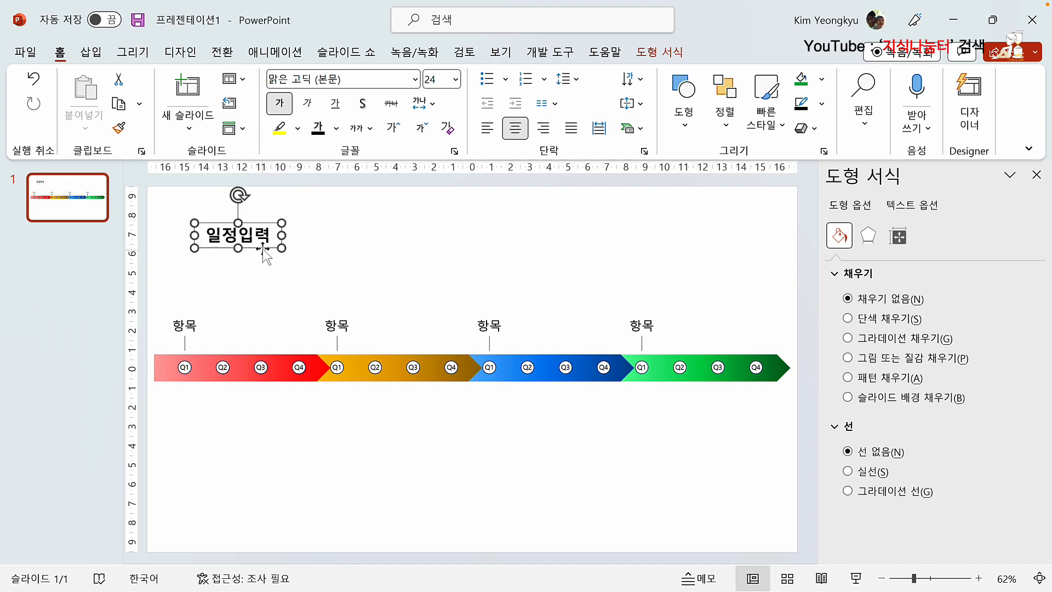
pyautogui.moveTo(282, 236); pyautogui.dragTo(240, 252)
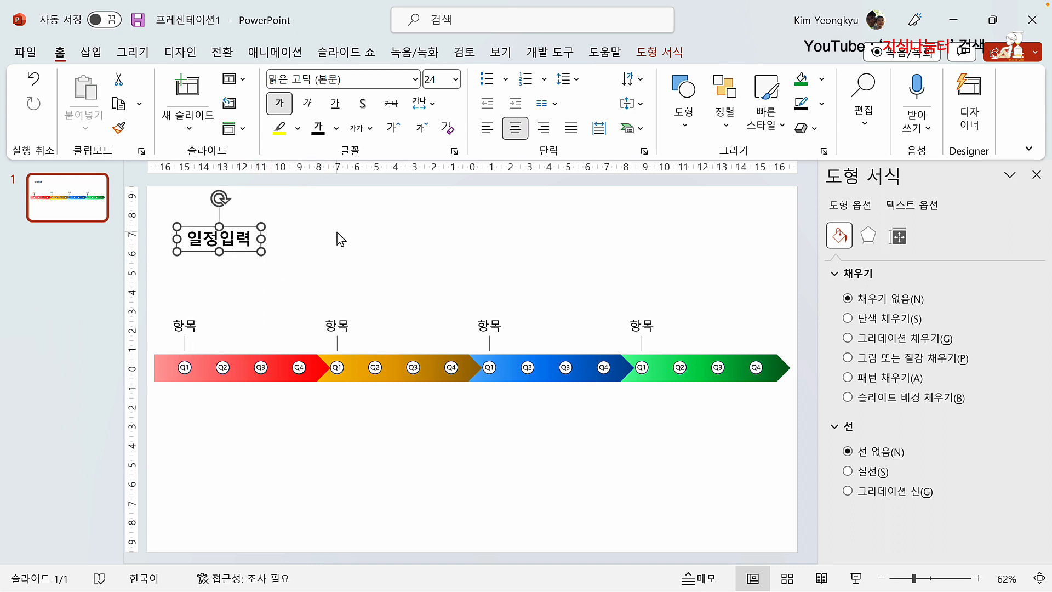
# Copy the 일정입력 text box directly beneath itself and replace the copy's text with two lines reading 세부설명.
pyautogui.moveTo(240, 253); pyautogui.dragTo(240, 280)
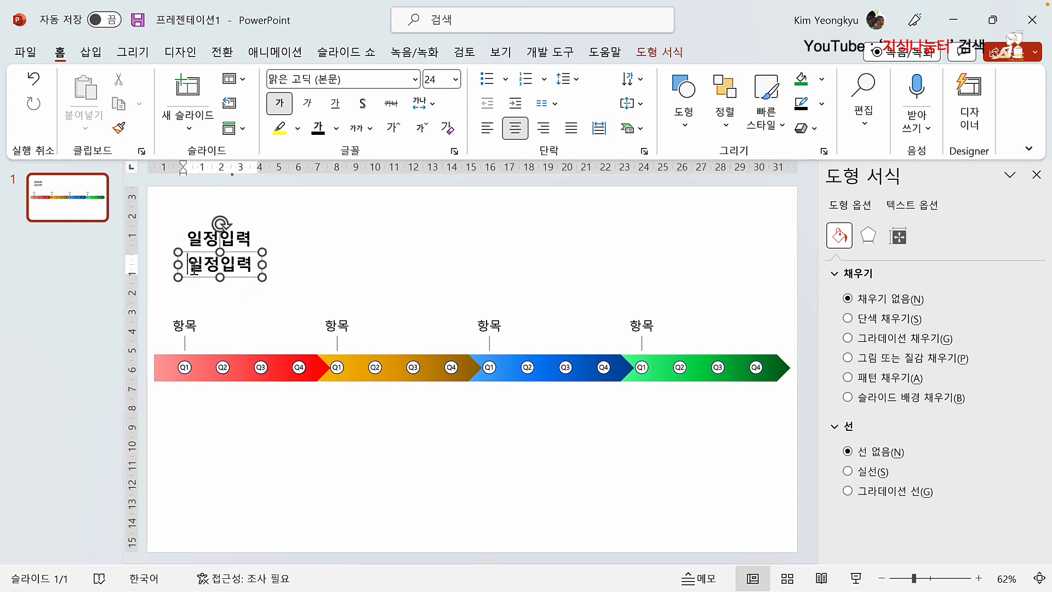
pyautogui.doubleClick(195, 267)
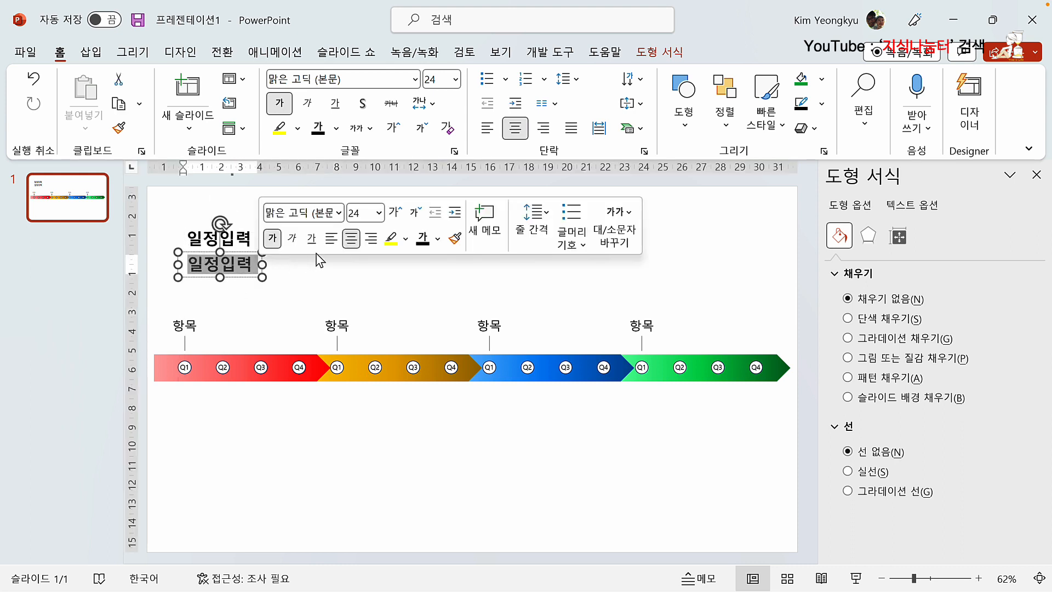
pyautogui.write('세부설며')
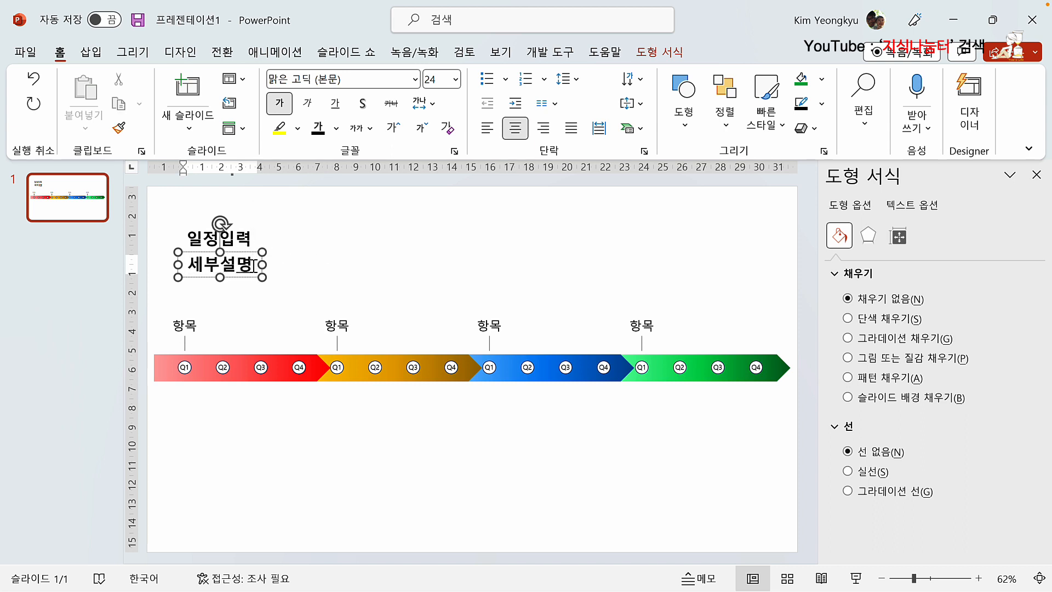
pyautogui.write('세부설명')
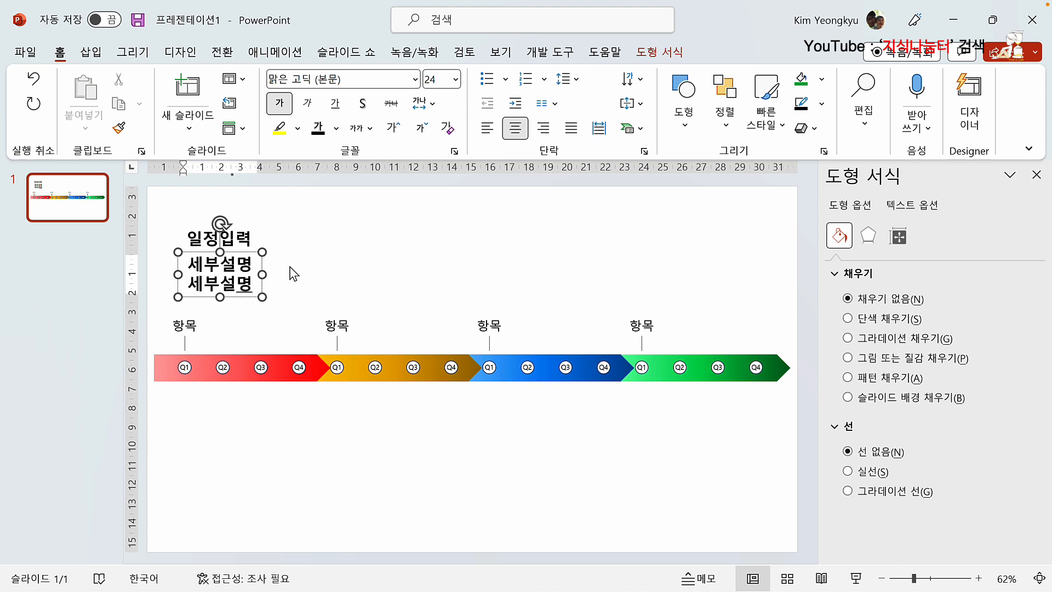
# Remove the bold from the two-line 세부설명 text and reduce it to 16 pt.
pyautogui.click(262, 266)
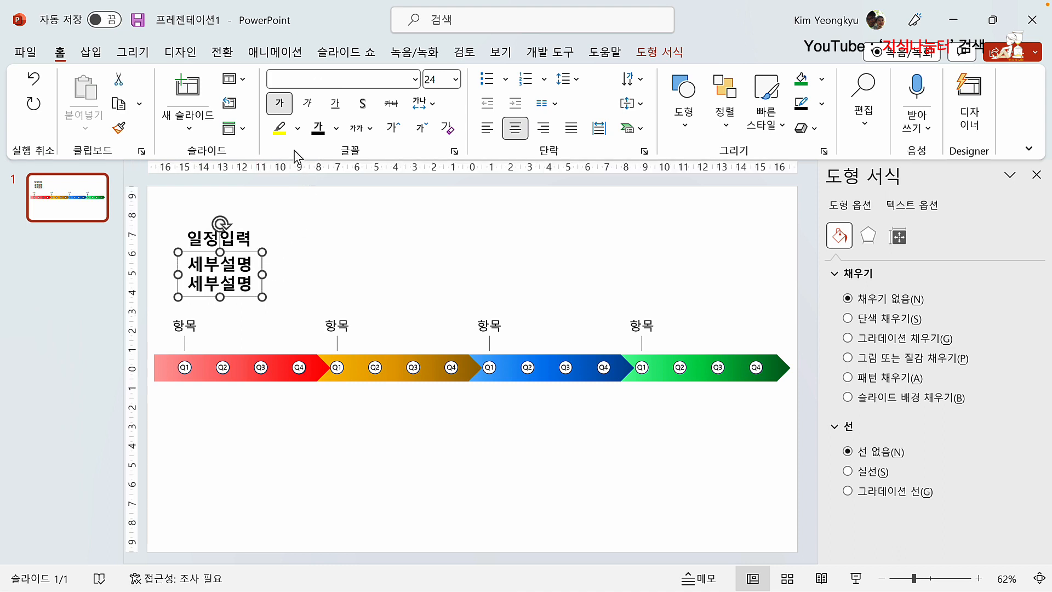
pyautogui.click(280, 106)
pyautogui.doubleClick(422, 129)
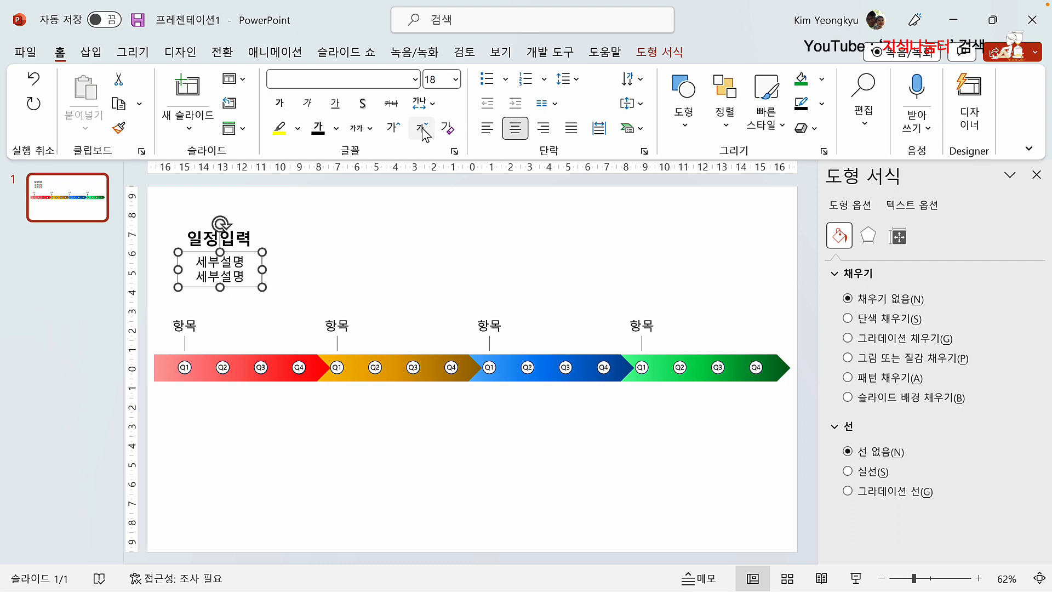
pyautogui.click(423, 131)
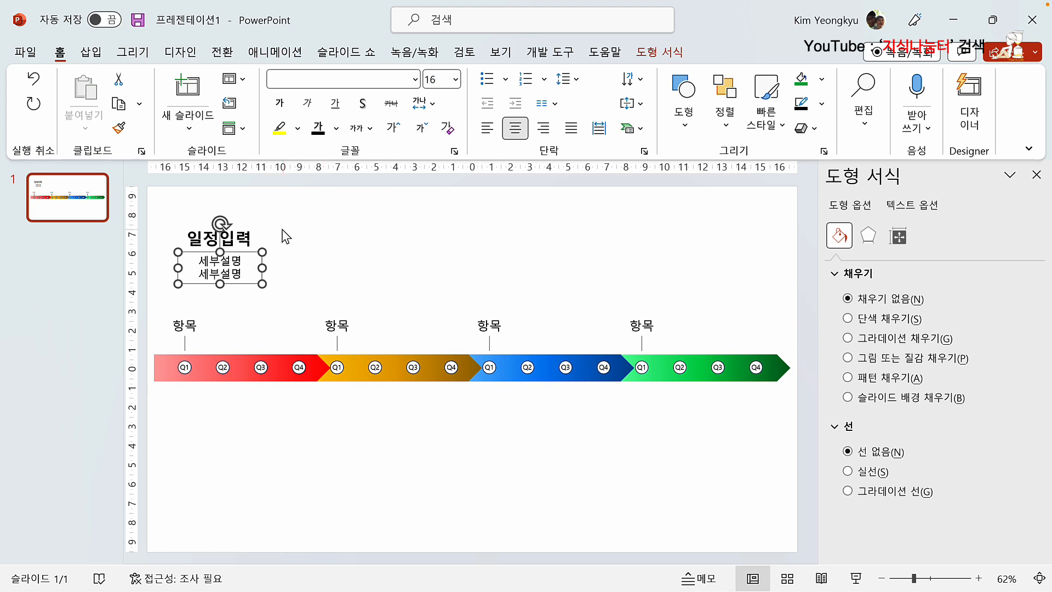
pyautogui.click(300, 237)
# Shift the 일정입력 and 세부설명 text boxes up together and centre-align them with each other.
pyautogui.moveTo(163, 224); pyautogui.dragTo(299, 304)
pyautogui.moveTo(237, 226); pyautogui.dragTo(239, 214)
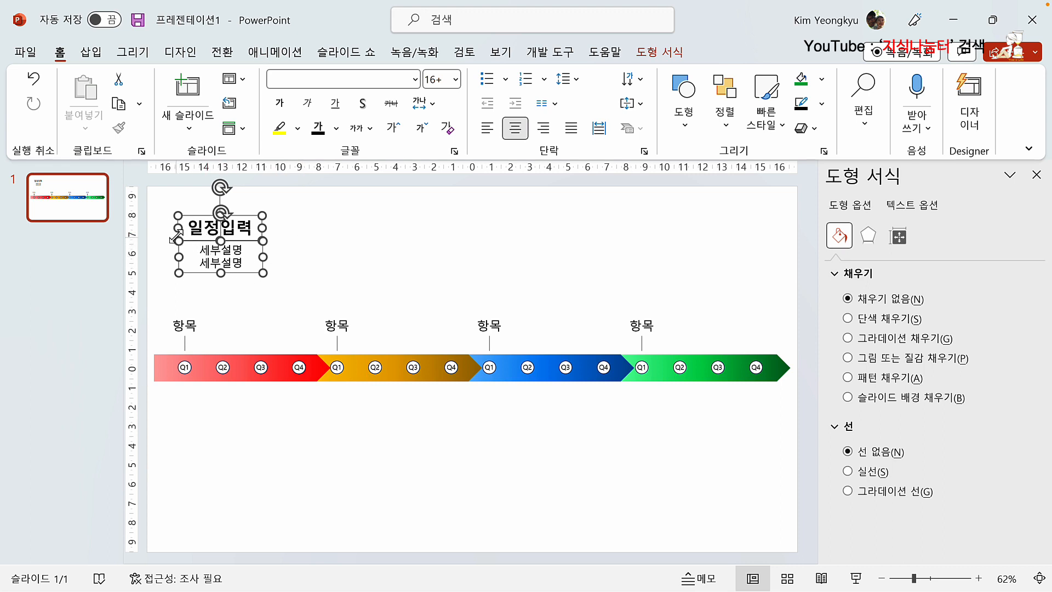
pyautogui.click(663, 51)
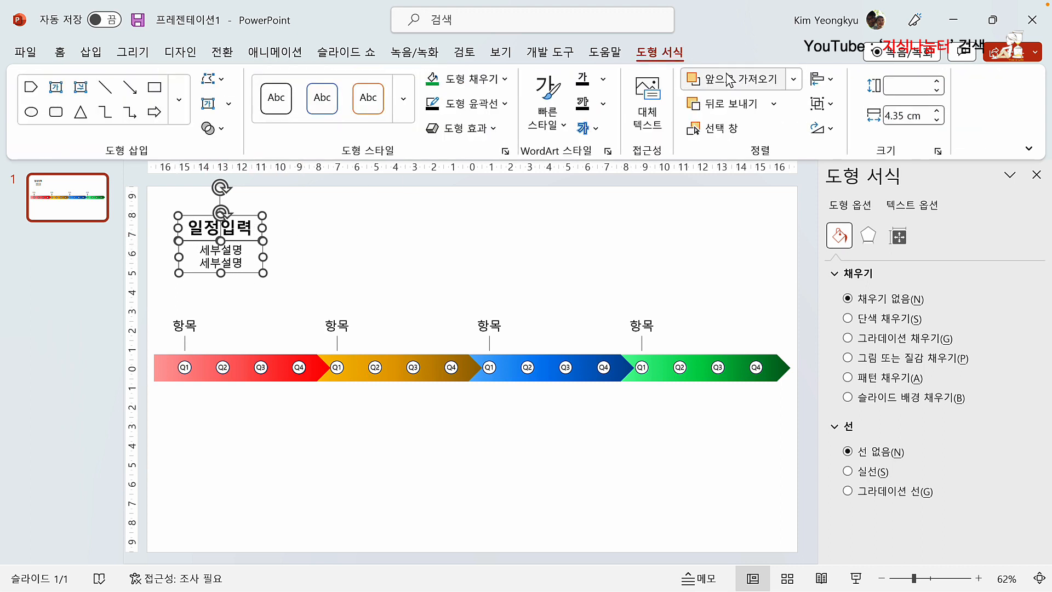
pyautogui.click(832, 84)
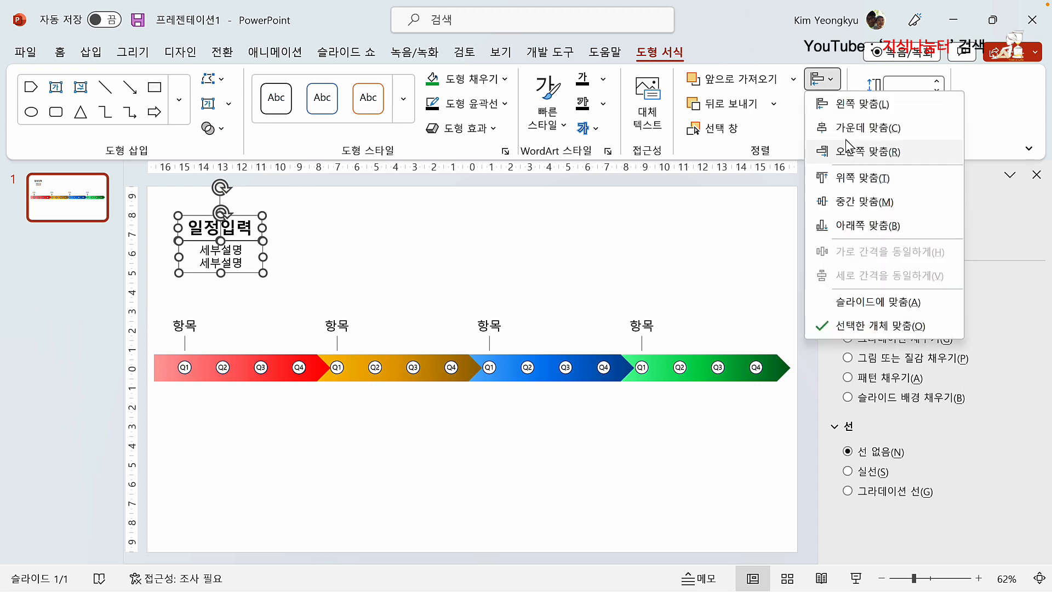
pyautogui.click(246, 293)
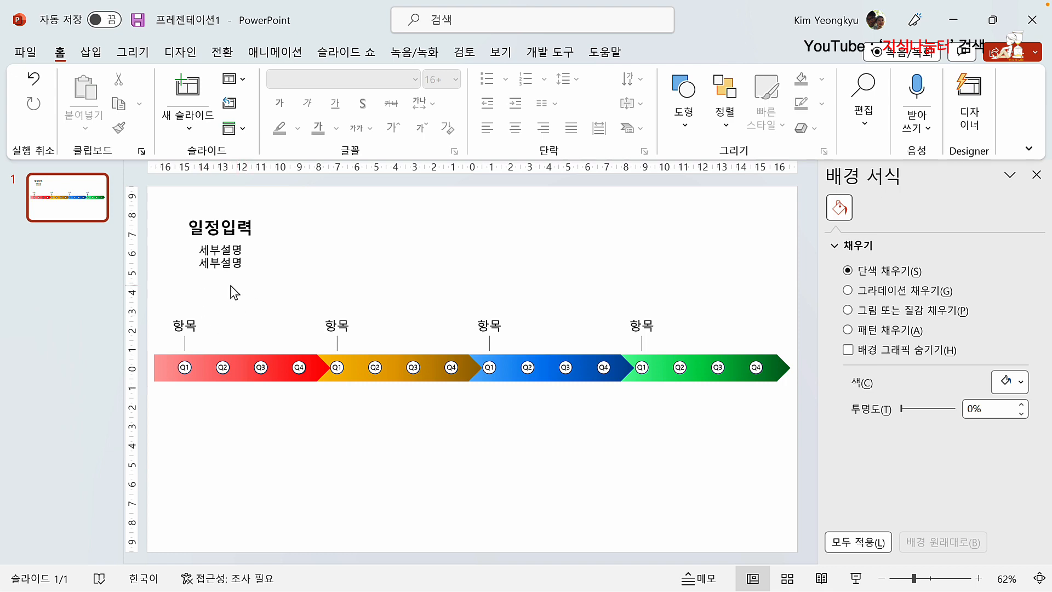
# Draw a circle about 1.28 cm across in the blank area above the orange arrow.
pyautogui.click(91, 52)
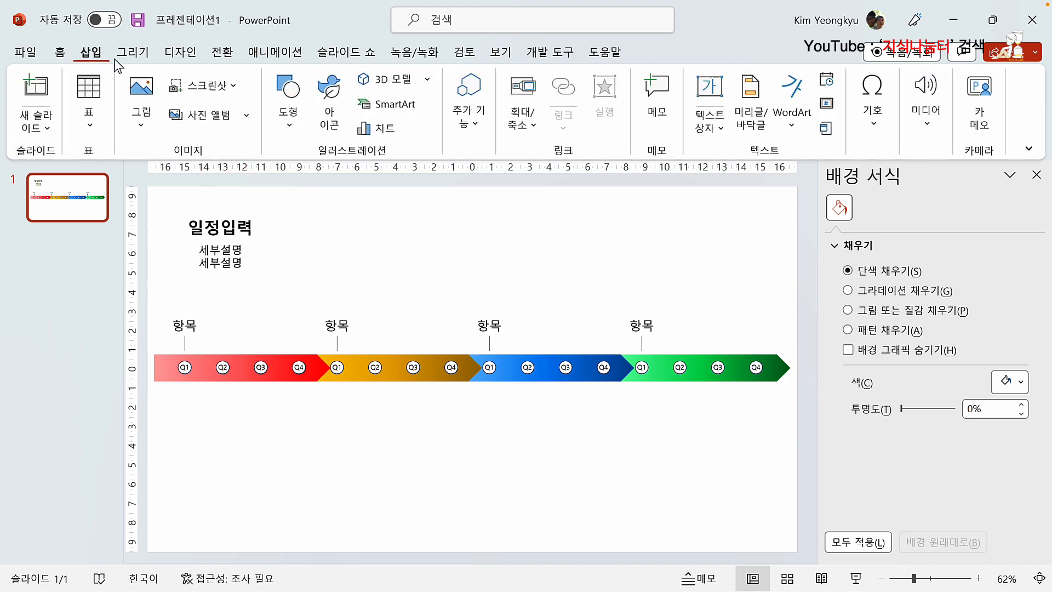
pyautogui.click(290, 124)
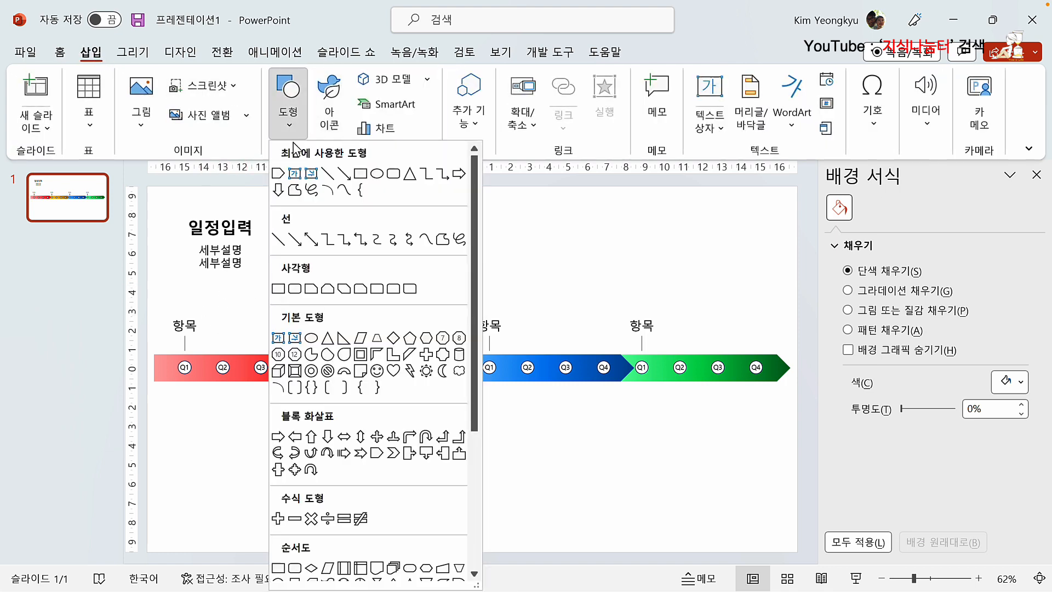
pyautogui.click(311, 338)
pyautogui.moveTo(352, 221); pyautogui.dragTo(377, 245)
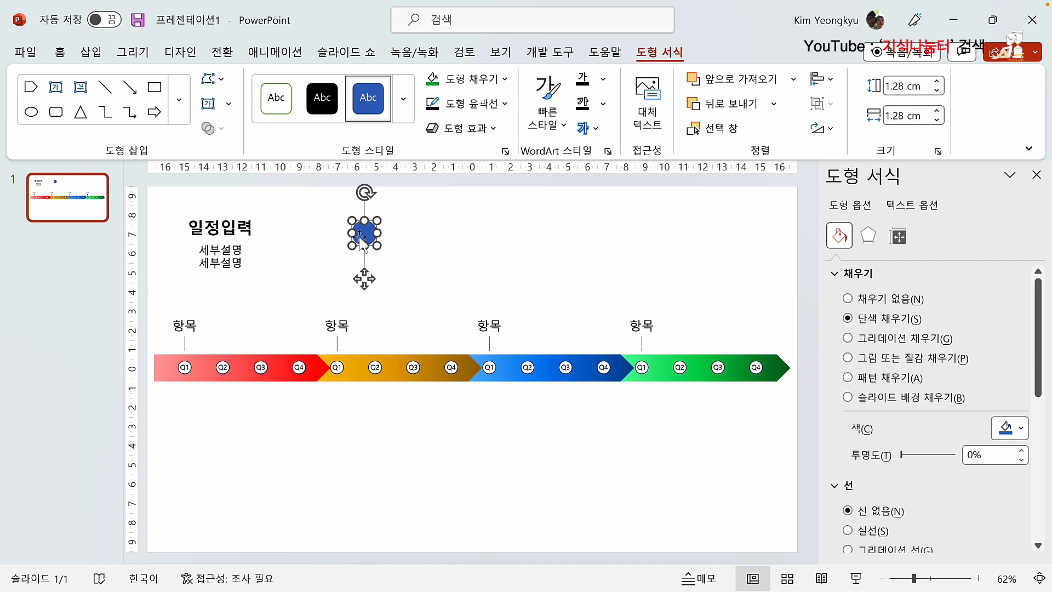
# Set the new circle's left, right, top and bottom text margins to 0 cm.
pyautogui.click(899, 236)
pyautogui.scroll(-2, 935, 373)
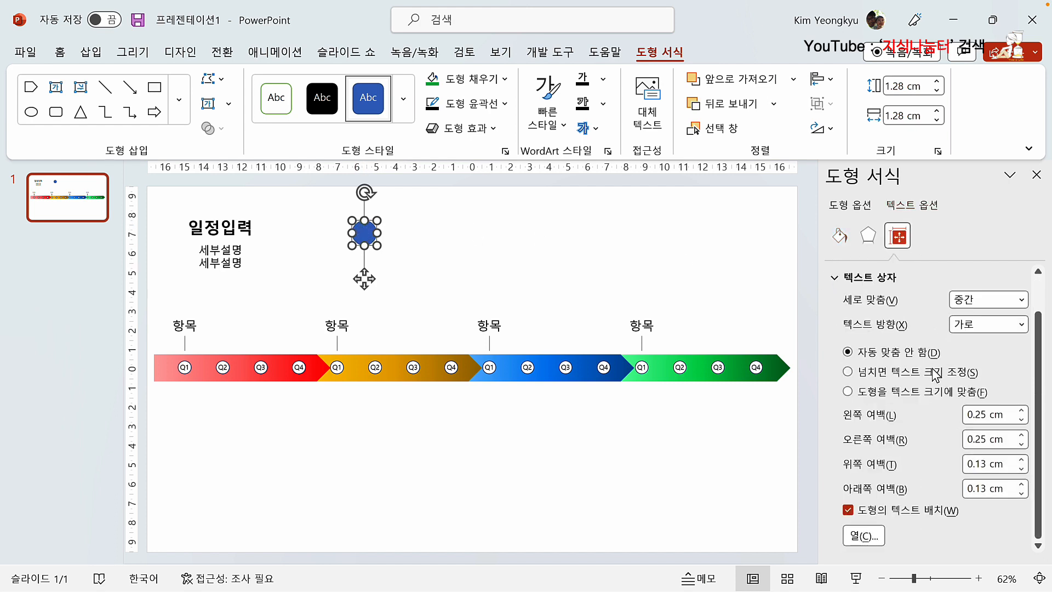
pyautogui.moveTo(1003, 414); pyautogui.dragTo(958, 415)
pyautogui.write('0')
pyautogui.moveTo(1004, 442); pyautogui.dragTo(950, 463)
pyautogui.write('00')
pyautogui.moveTo(1002, 486); pyautogui.dragTo(981, 488)
pyautogui.write('0')
pyautogui.click(400, 249)
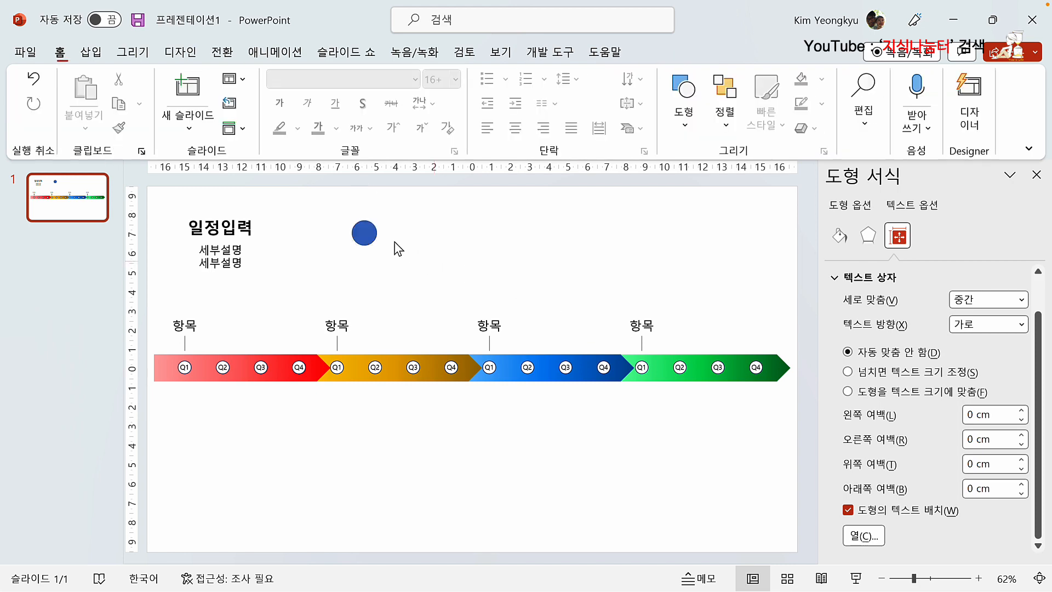
# Fill the circle with black and remove its outline.
pyautogui.click(365, 235)
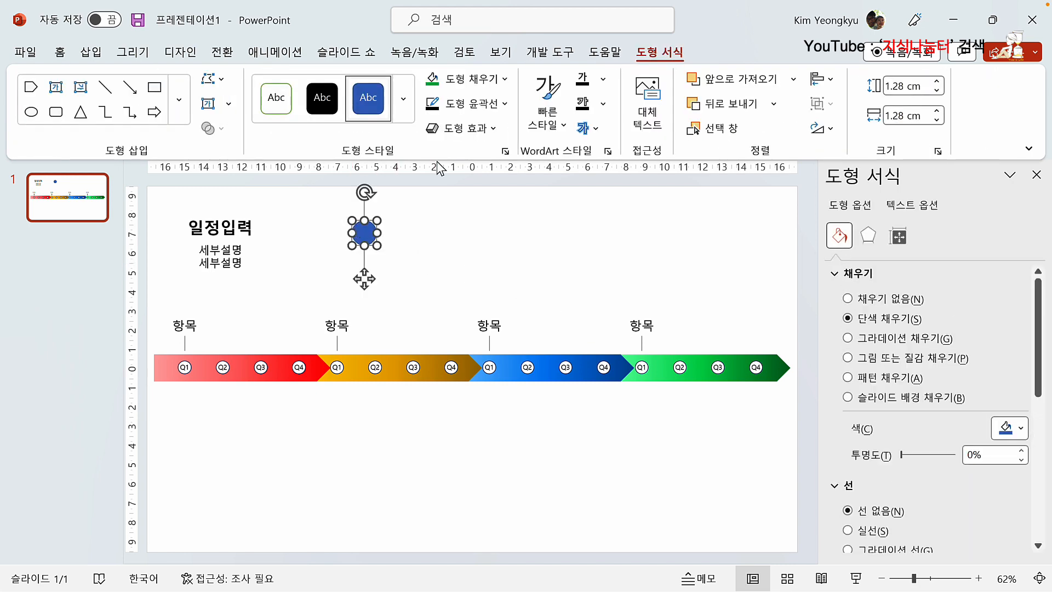
pyautogui.click(505, 80)
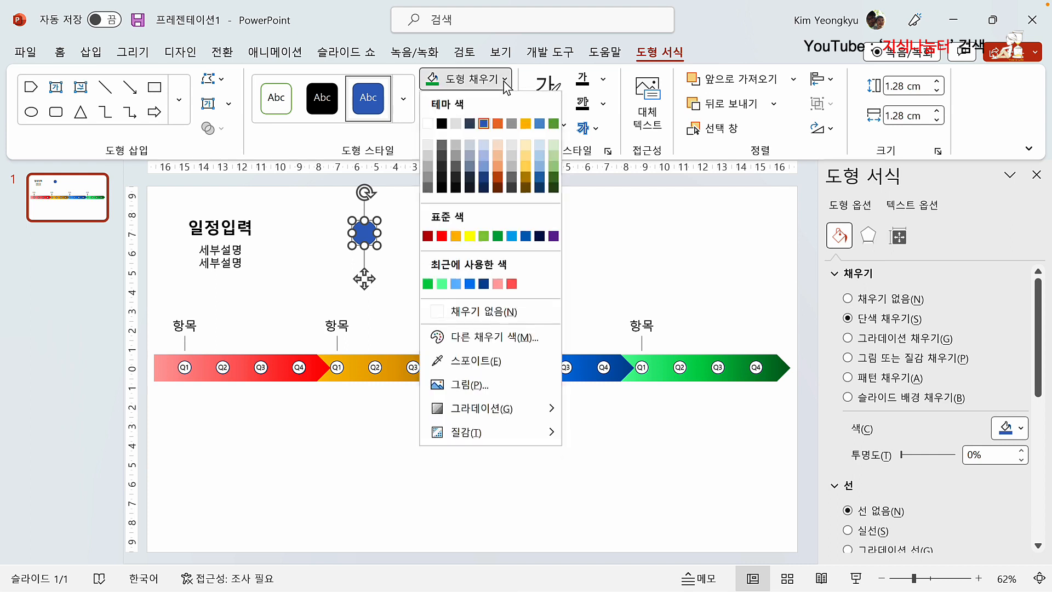
pyautogui.click(442, 124)
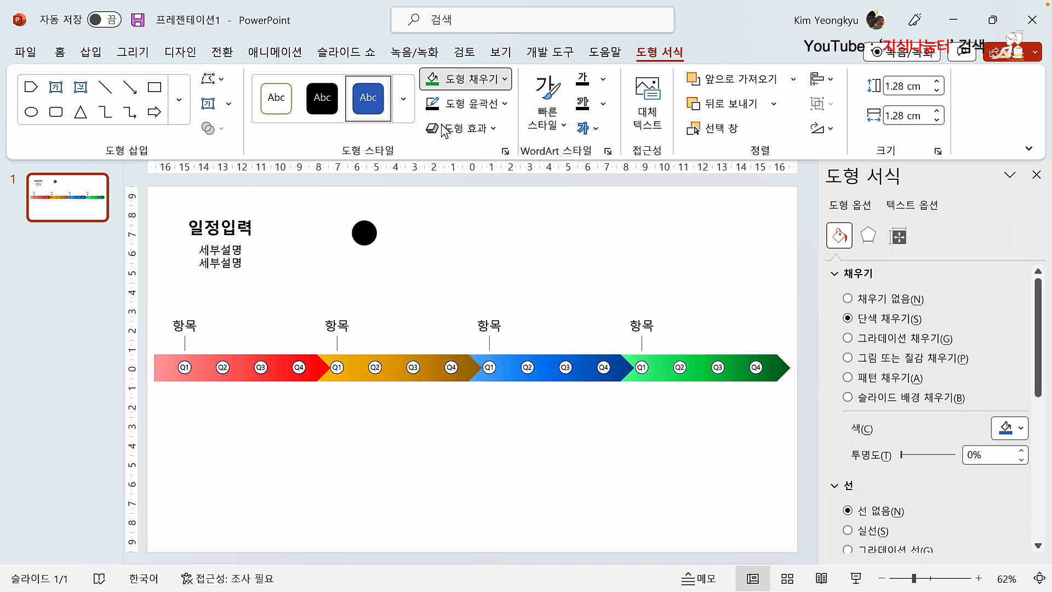
pyautogui.click(505, 104)
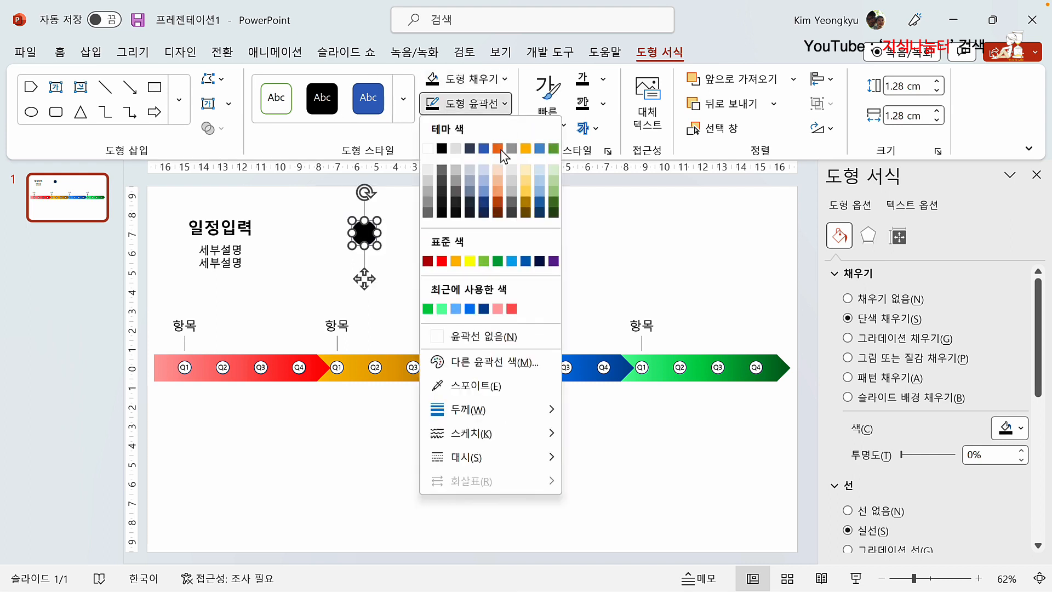
pyautogui.click(481, 339)
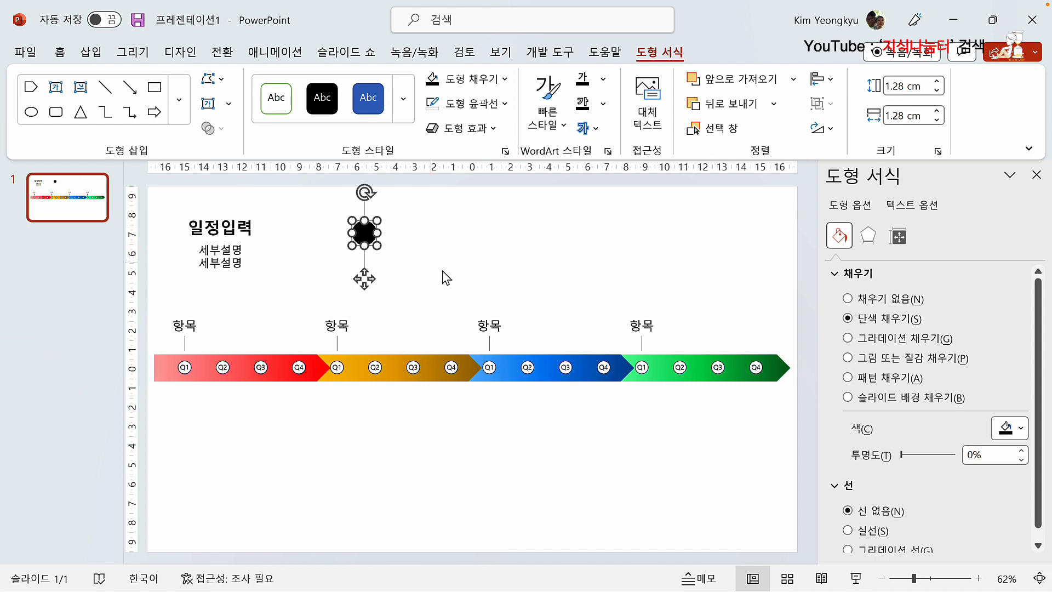
# Enter O1 in the black circle and place it directly beneath the 세부설명 text box.
pyautogui.write('Q1')
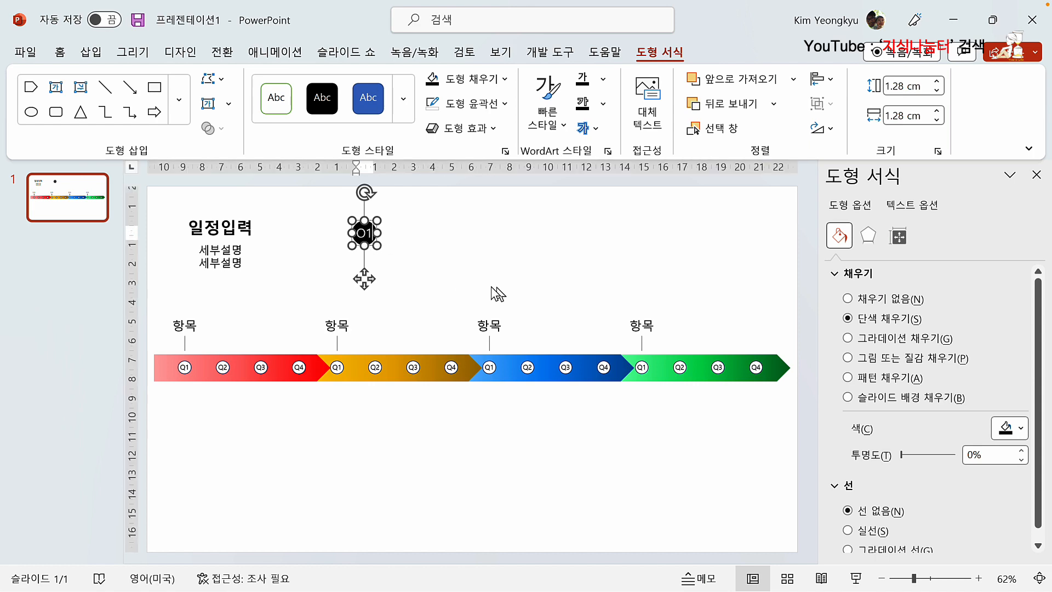
pyautogui.click(390, 253)
pyautogui.click(372, 243)
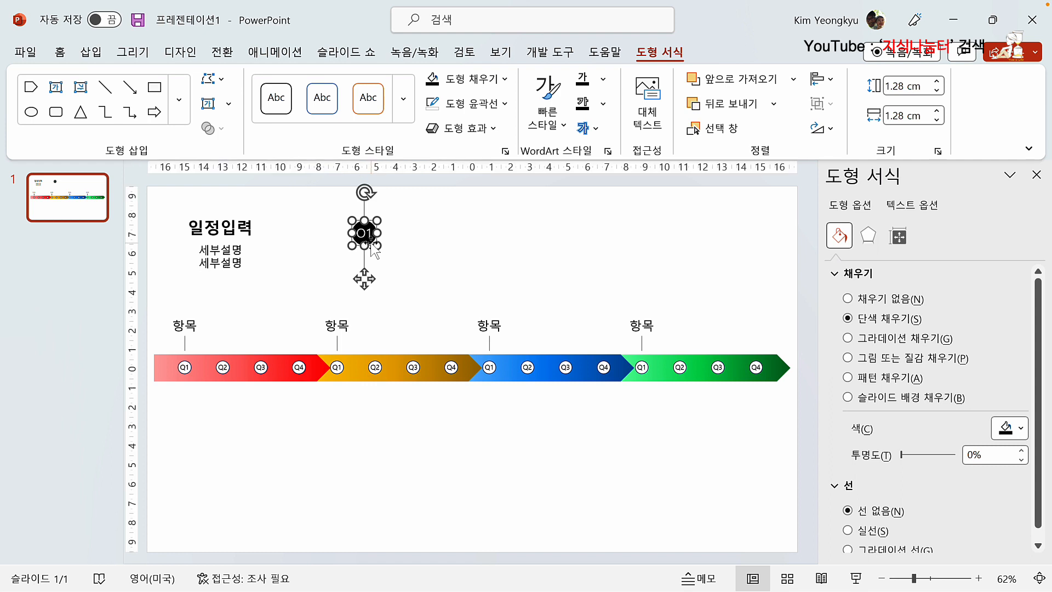
pyautogui.moveTo(370, 242); pyautogui.dragTo(226, 297)
pyautogui.click(272, 271)
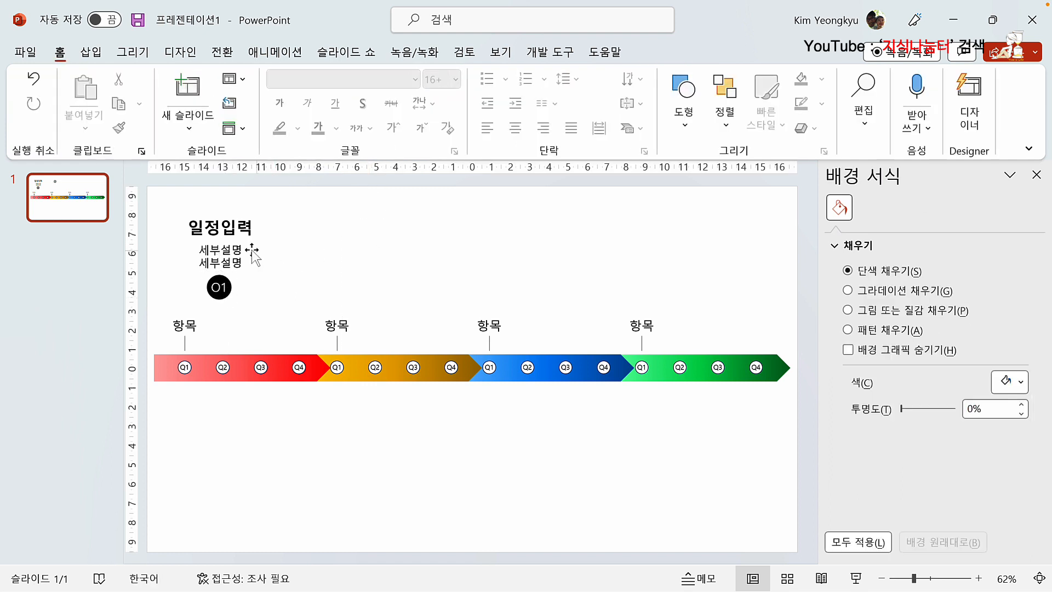
# Centre-align the 일정입력 box, the 세부설명 box and the black circle with one another.
pyautogui.moveTo(166, 206); pyautogui.dragTo(305, 319)
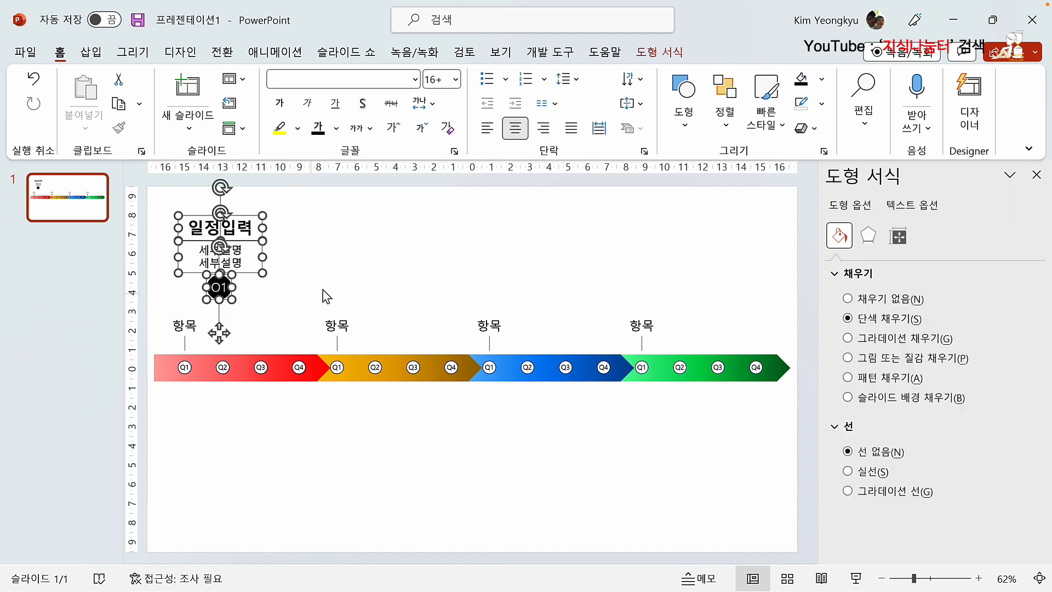
pyautogui.click(659, 51)
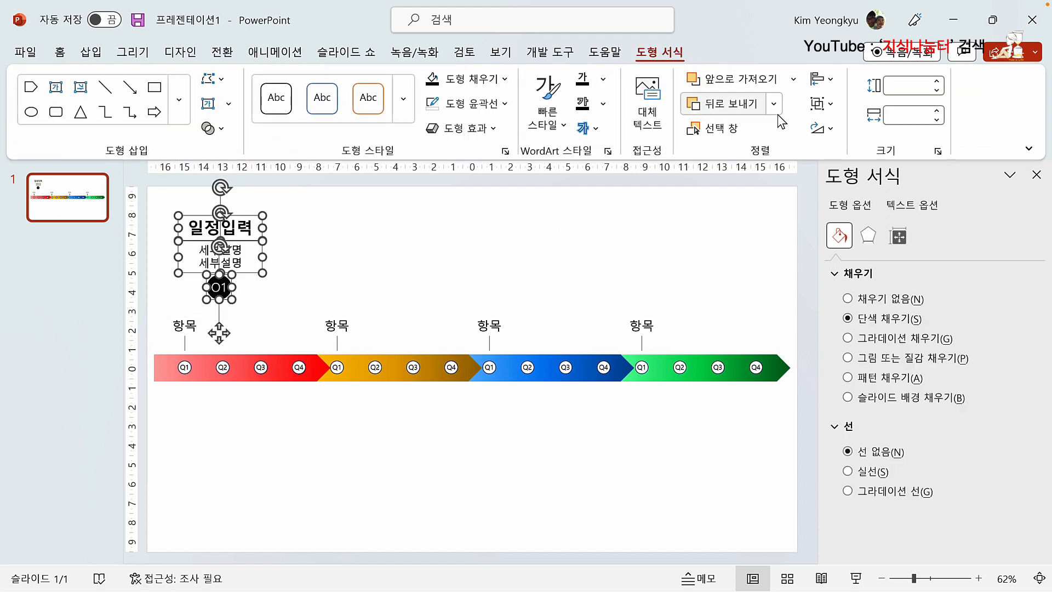
pyautogui.click(821, 80)
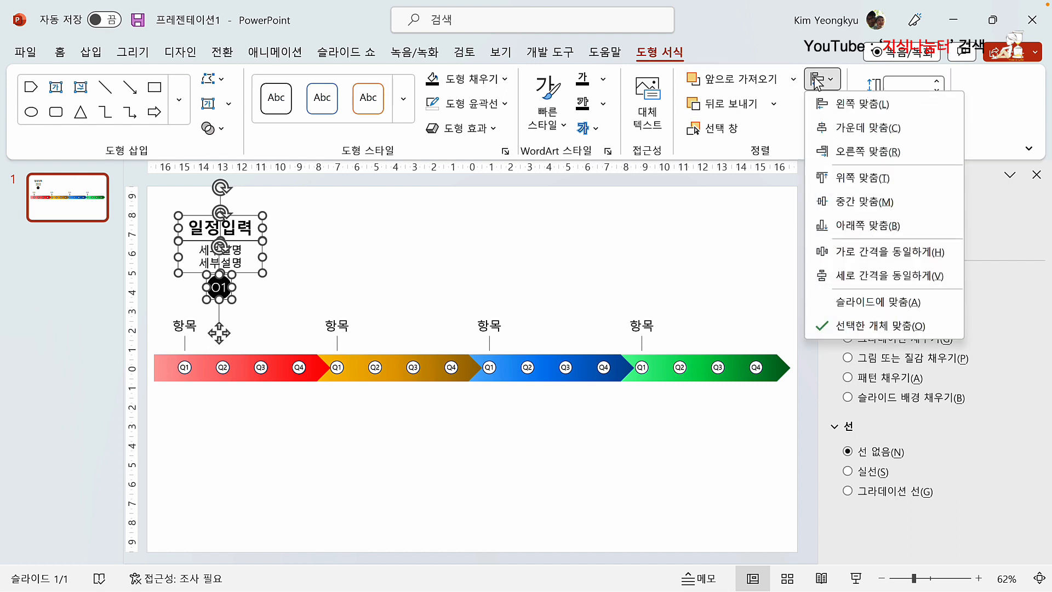
pyautogui.click(852, 128)
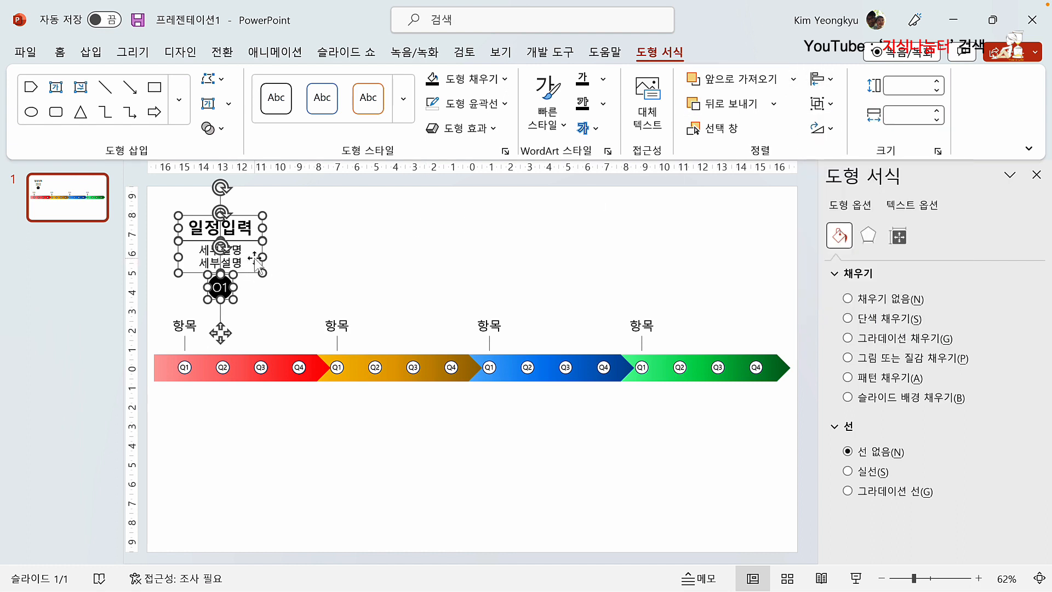
pyautogui.click(315, 256)
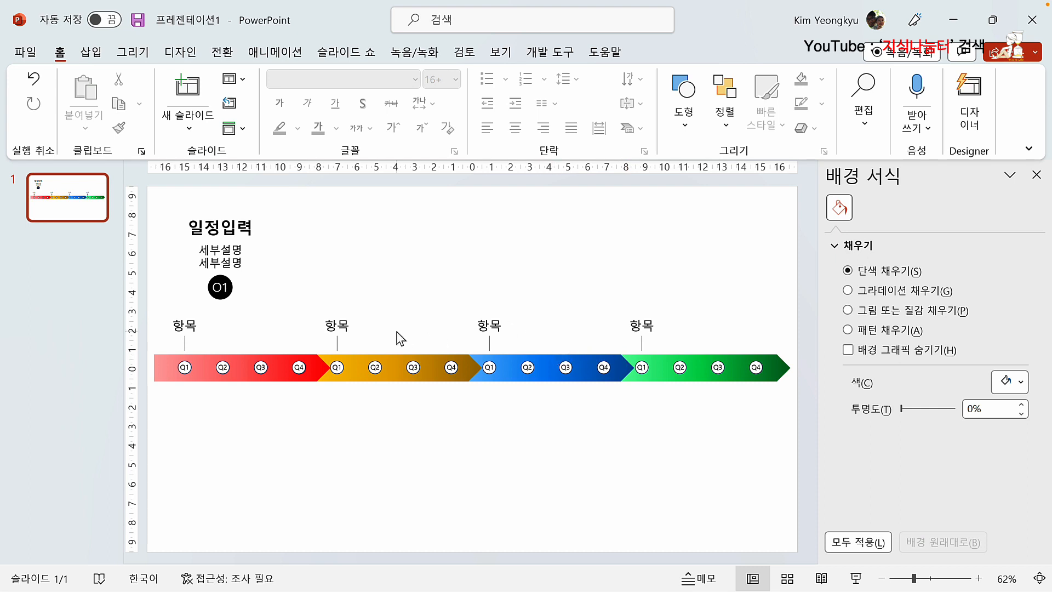
# Group the two text boxes with the black circle and shift the group slightly toward the slide's left edge.
pyautogui.moveTo(167, 206); pyautogui.dragTo(283, 313)
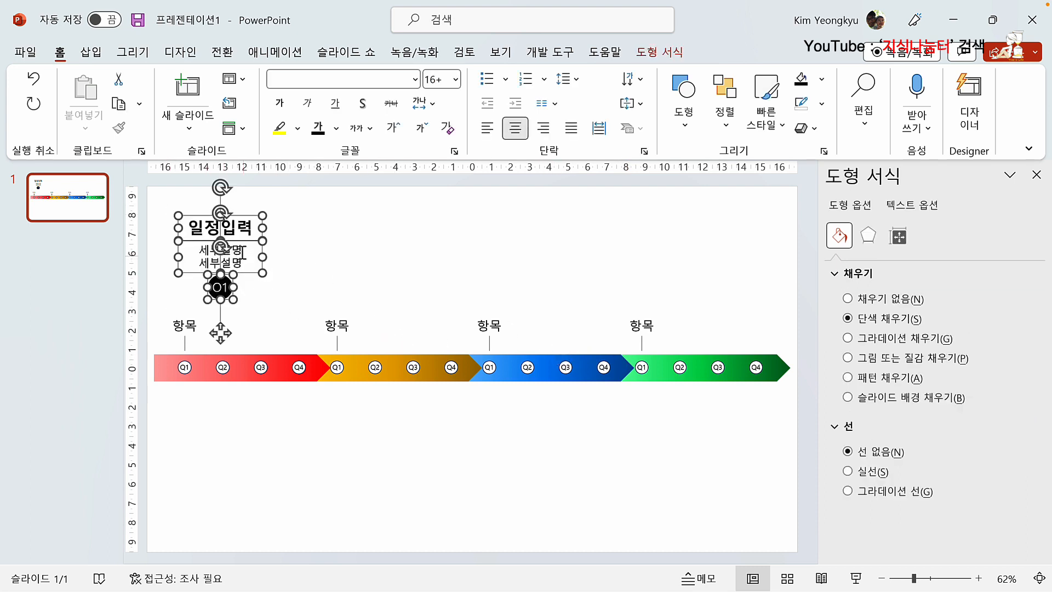
pyautogui.rightClick(243, 243)
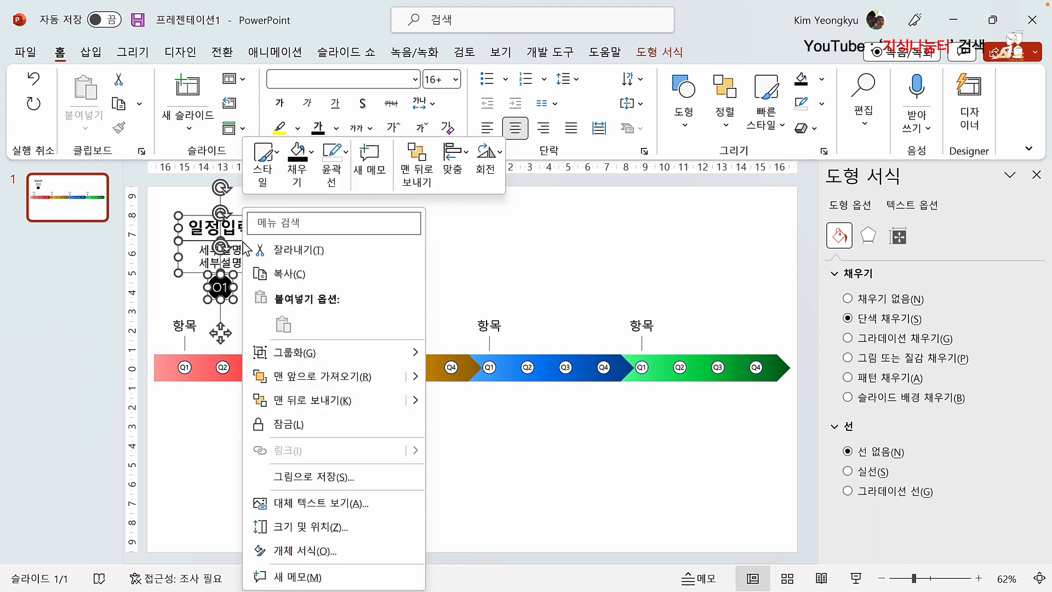
pyautogui.moveTo(339, 351)
pyautogui.click(456, 355)
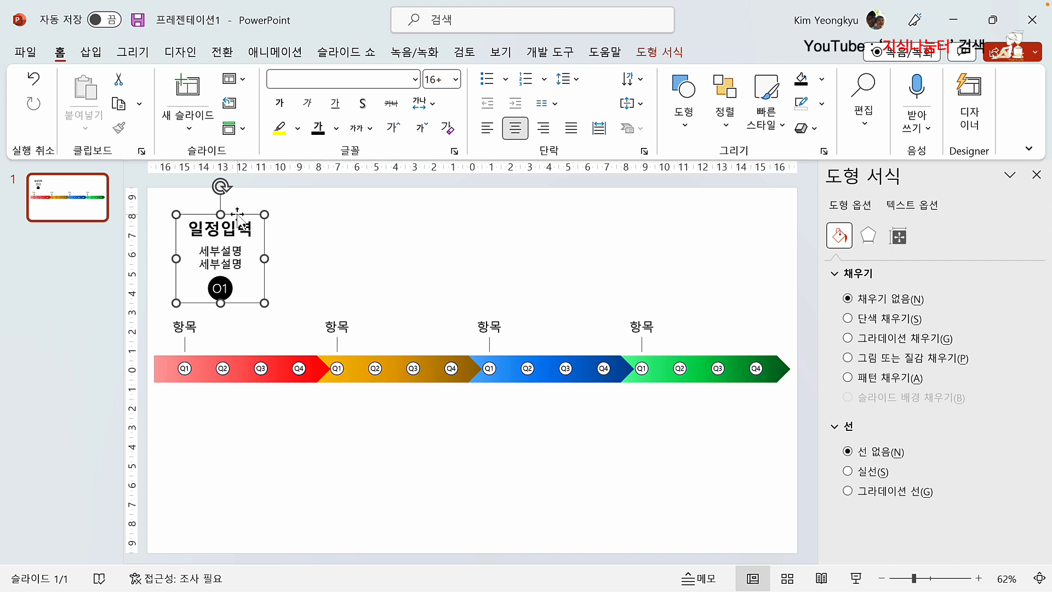
pyautogui.moveTo(237, 214); pyautogui.dragTo(226, 214)
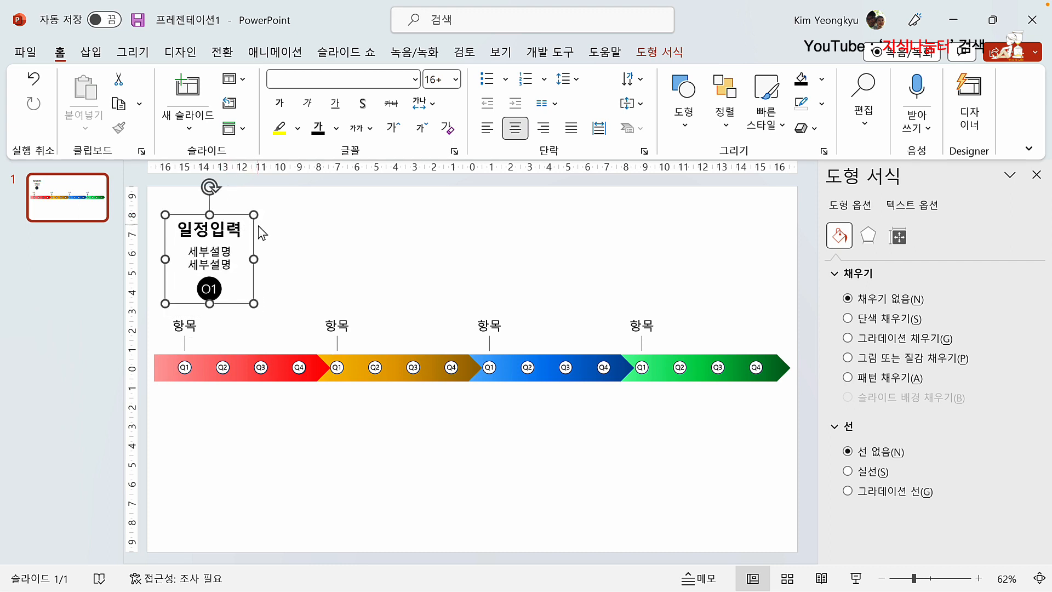
# Duplicate the schedule group three times, placing one copy above the blue arrow and two above the green arrow.
pyautogui.hotkey('ctrl', 'd')
pyautogui.moveTo(278, 225); pyautogui.dragTo(534, 224)
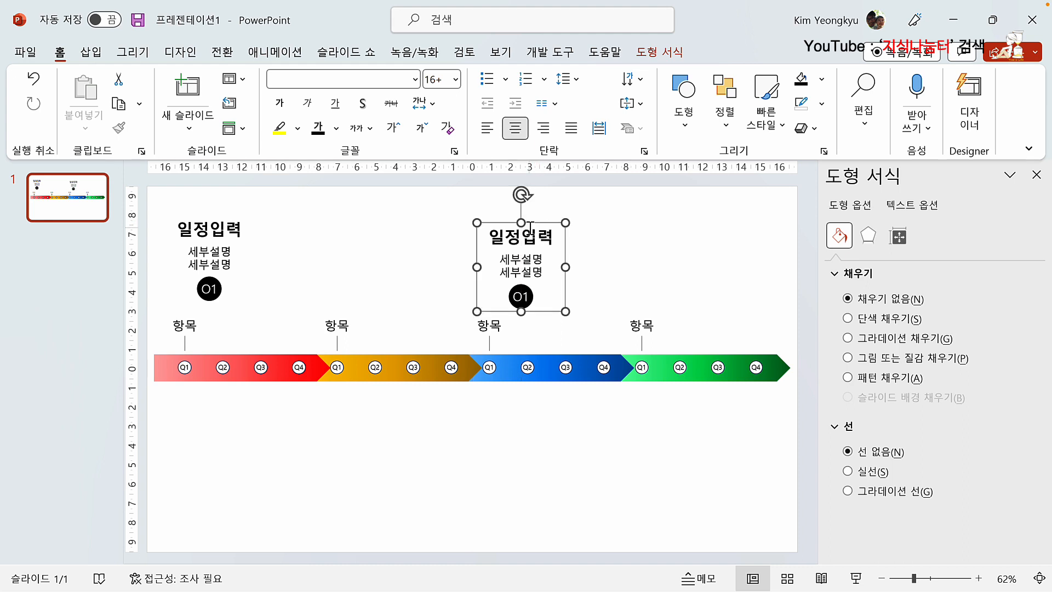
pyautogui.hotkey('ctrl', 'd')
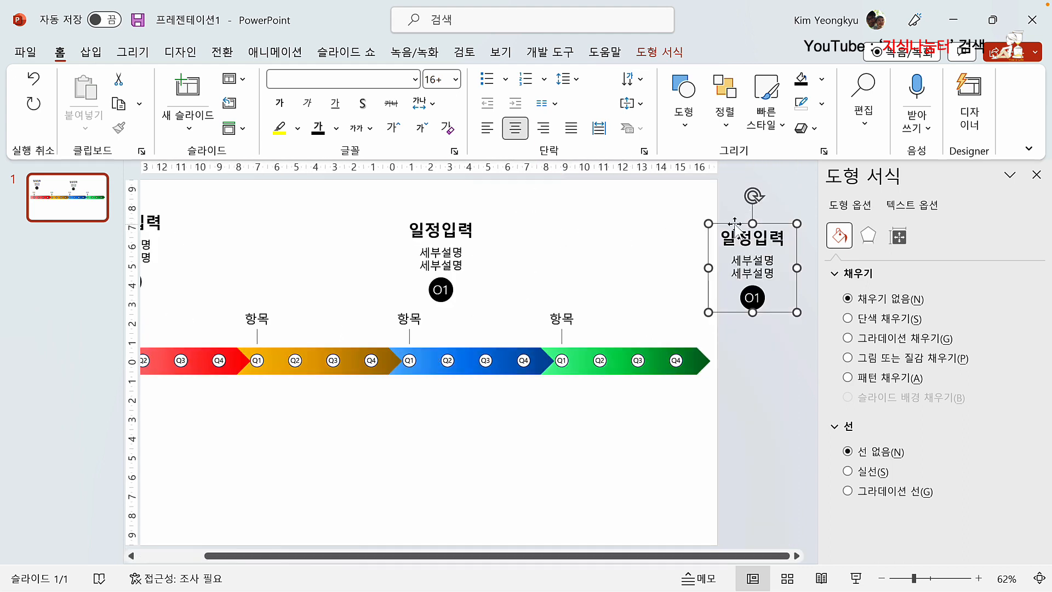
pyautogui.moveTo(734, 225); pyautogui.dragTo(520, 224)
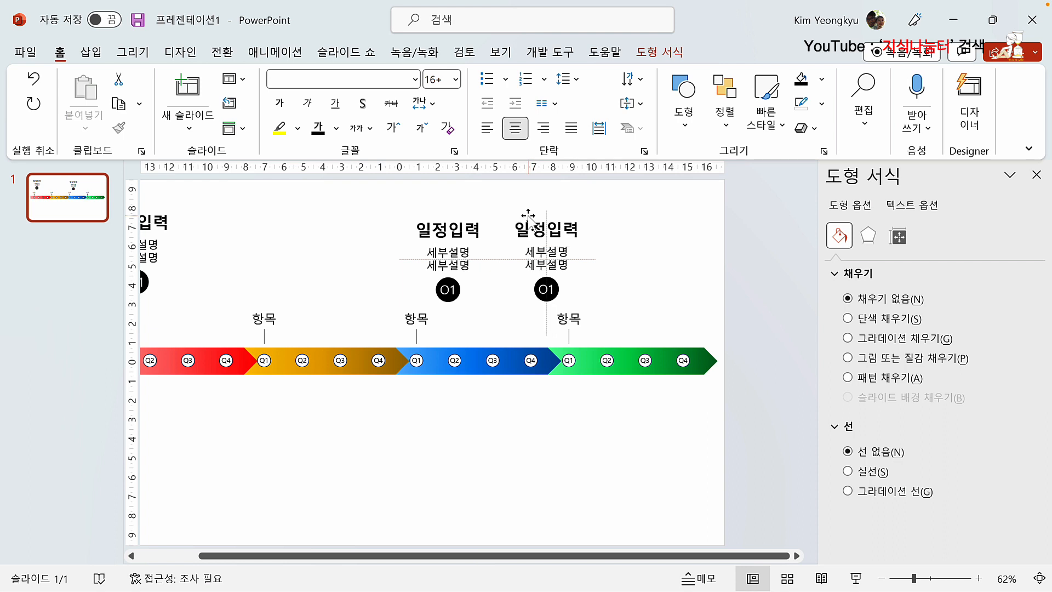
pyautogui.hotkey('ctrl', 'd')
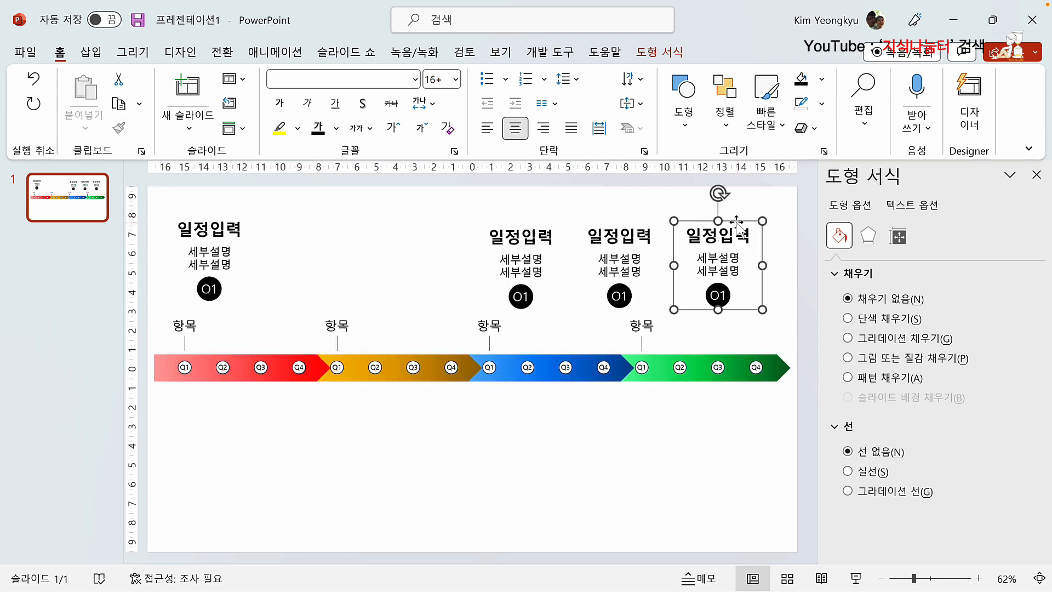
pyautogui.moveTo(737, 225); pyautogui.dragTo(753, 224)
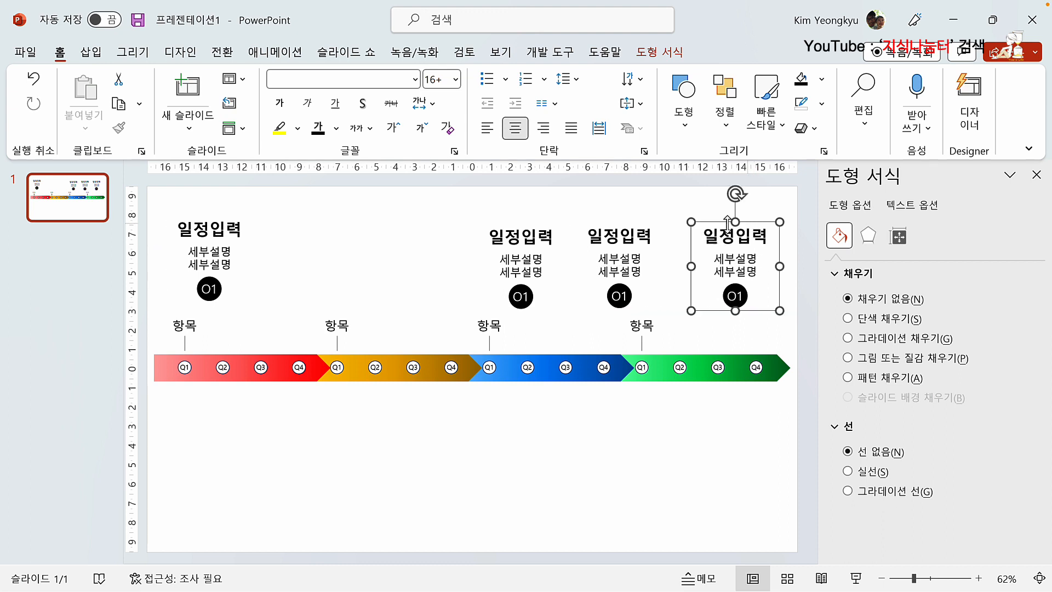
pyautogui.click(636, 225)
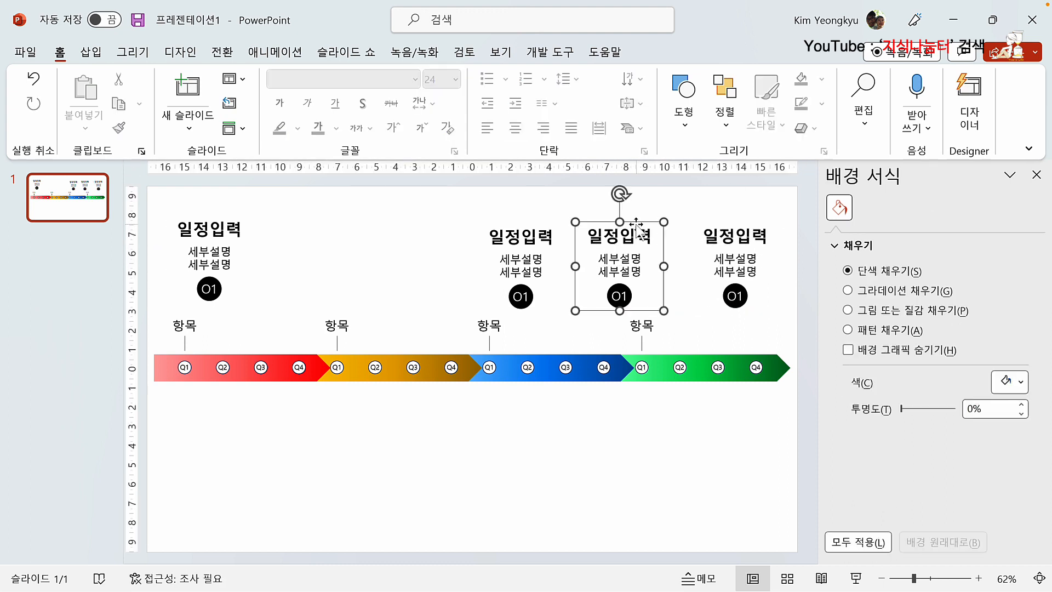
pyautogui.moveTo(637, 225); pyautogui.dragTo(677, 219)
pyautogui.click(746, 227)
# Align the top edges of the four schedule groups above the timeline.
pyautogui.click(345, 257)
pyautogui.click(253, 258)
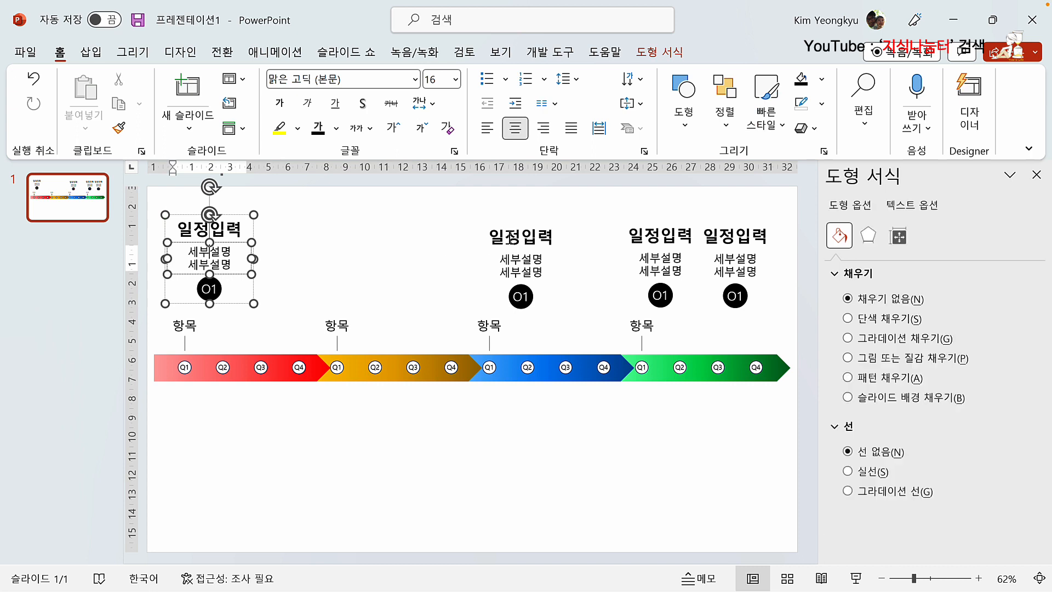
pyautogui.keyDown('shift'); pyautogui.click(512, 240); pyautogui.keyUp('shift')
pyautogui.keyDown('shift'); pyautogui.click(661, 236); pyautogui.keyUp('shift')
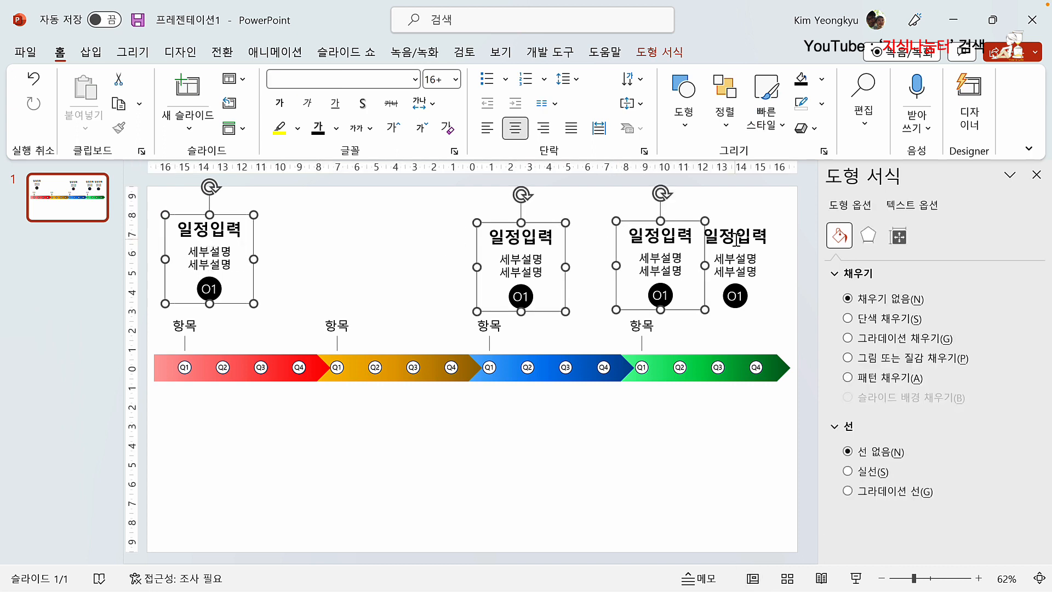
pyautogui.keyDown('shift'); pyautogui.click(736, 237); pyautogui.keyUp('shift')
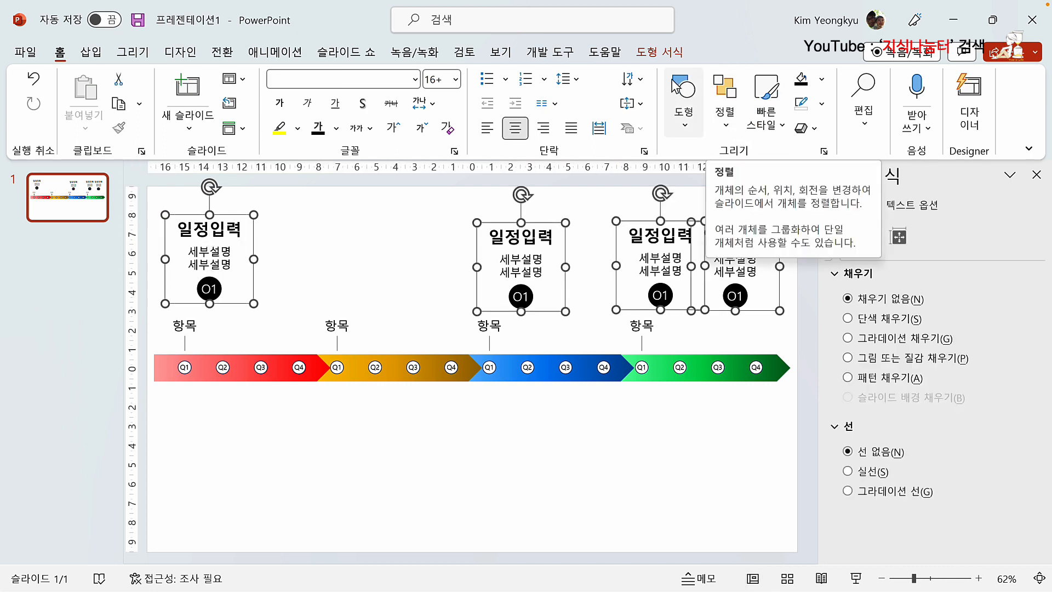
pyautogui.click(659, 51)
pyautogui.click(832, 81)
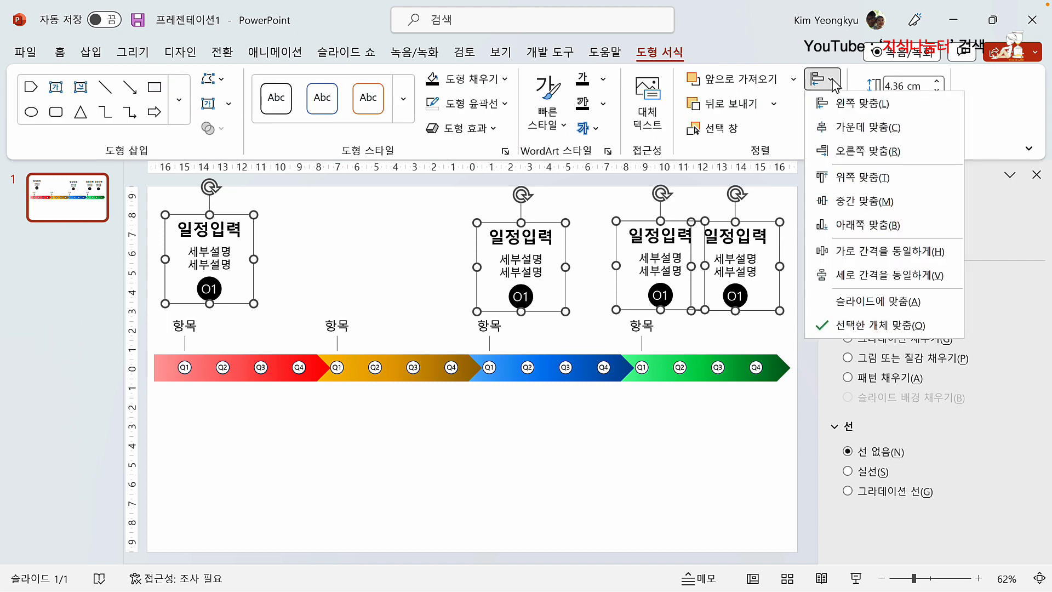
pyautogui.click(822, 174)
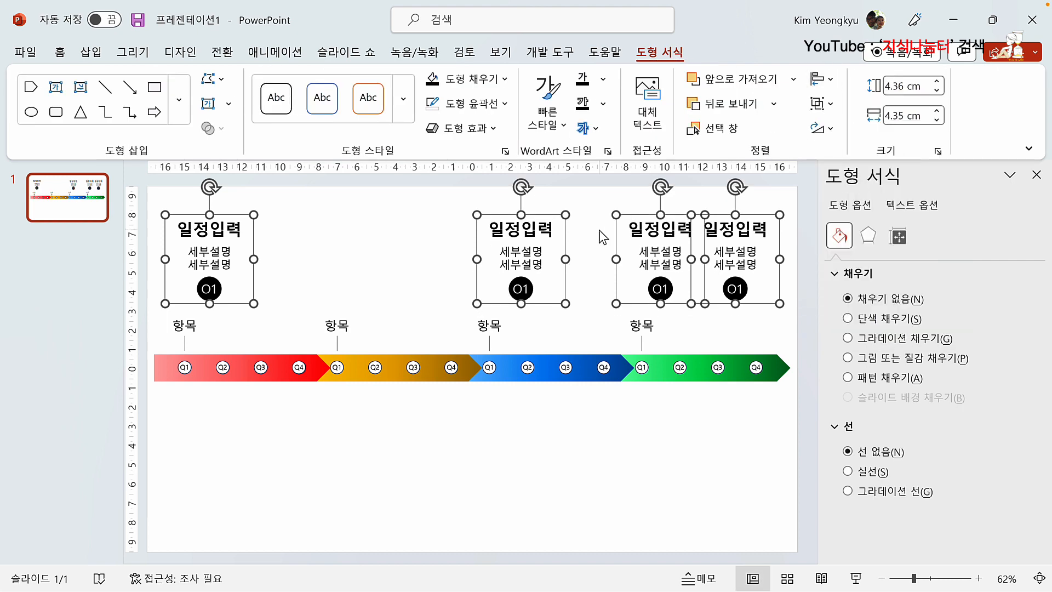
pyautogui.click(421, 265)
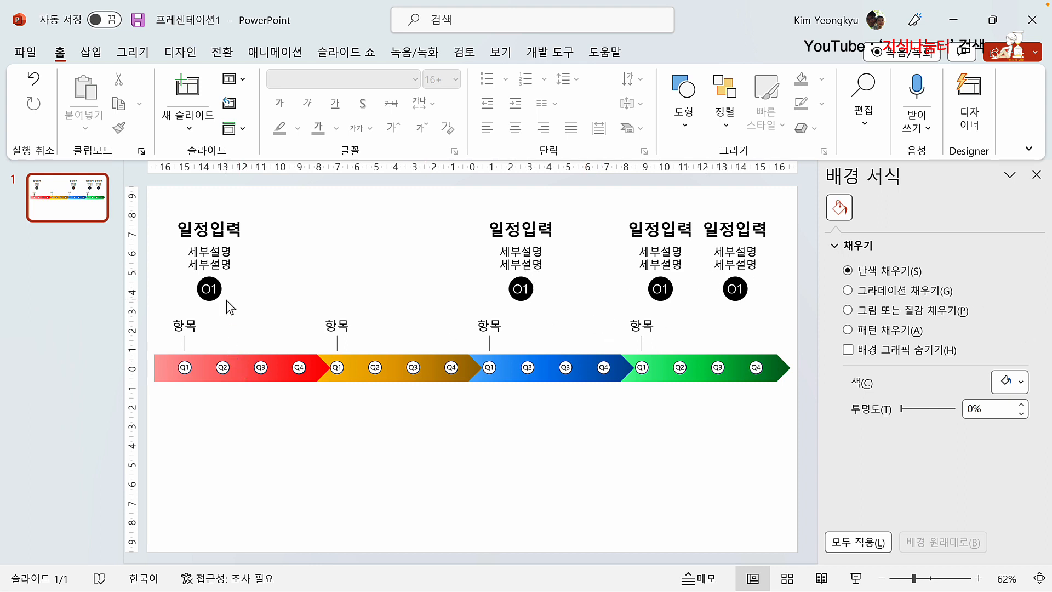
# Copy the first schedule group directly beneath the original, under the red arrow, with the copy's O1 circle moved above its title.
pyautogui.click(239, 289)
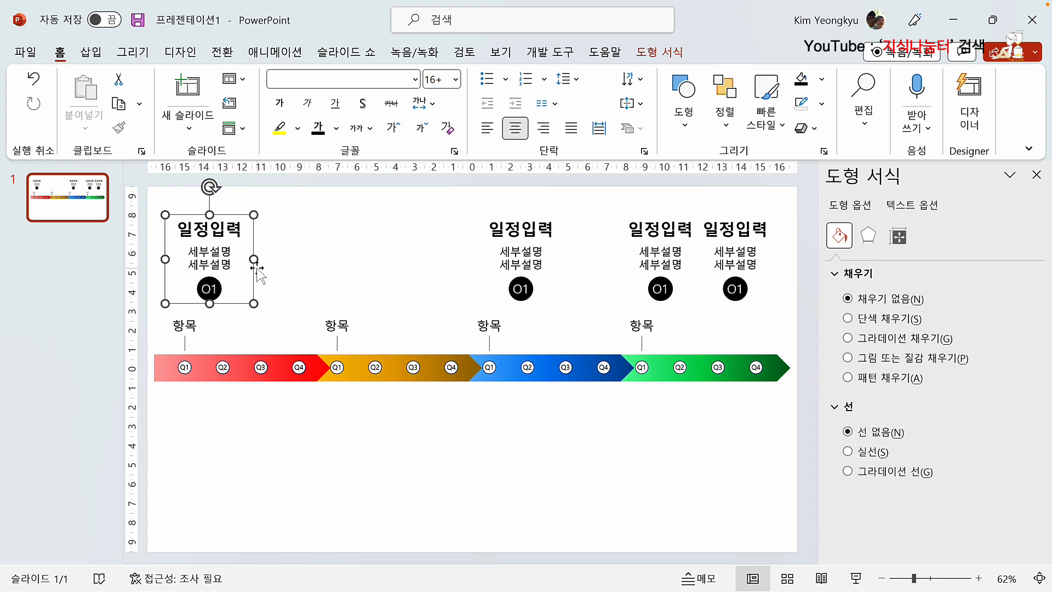
pyautogui.moveTo(253, 289); pyautogui.dragTo(238, 509)
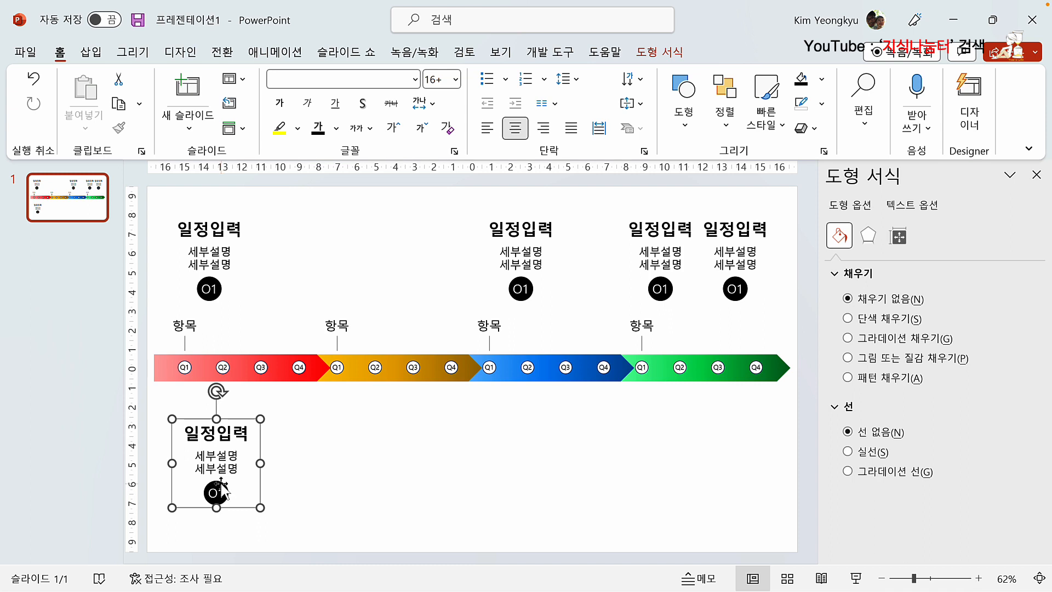
pyautogui.click(222, 488)
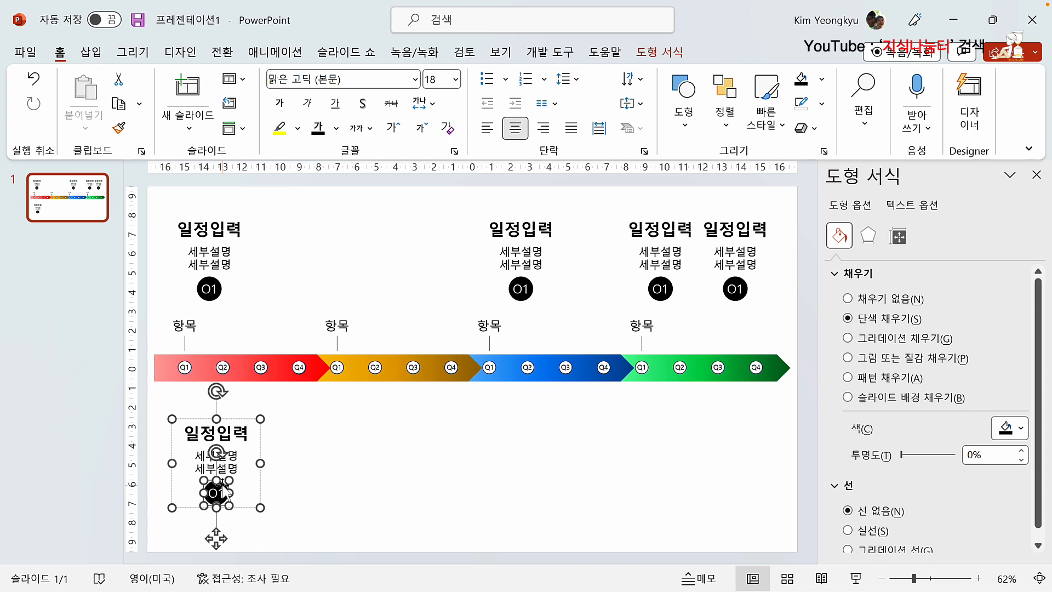
pyautogui.moveTo(223, 489); pyautogui.dragTo(221, 398)
pyautogui.click(305, 467)
pyautogui.click(241, 483)
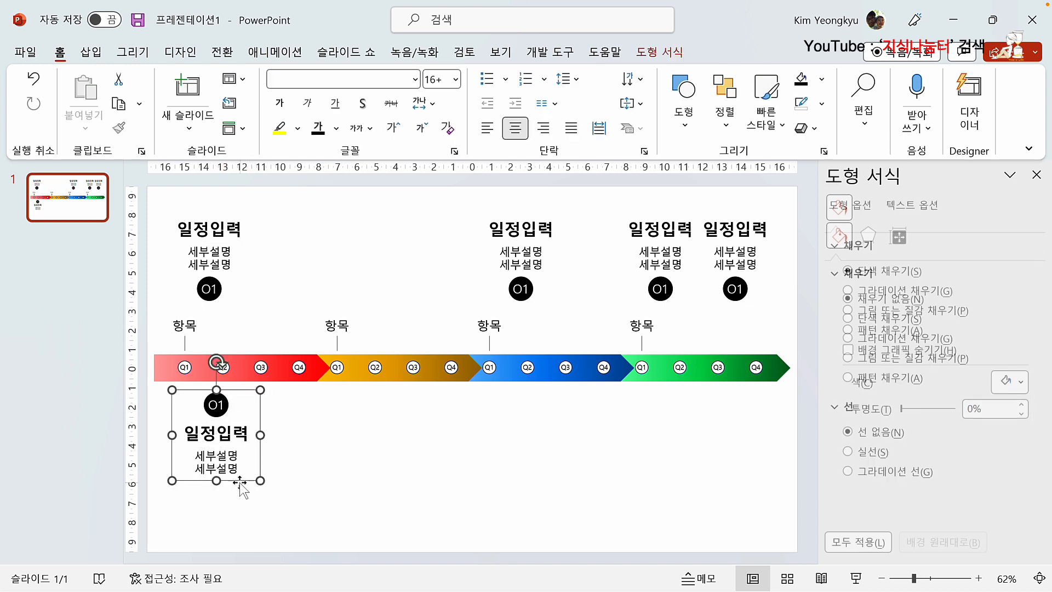
pyautogui.moveTo(236, 482); pyautogui.dragTo(228, 495)
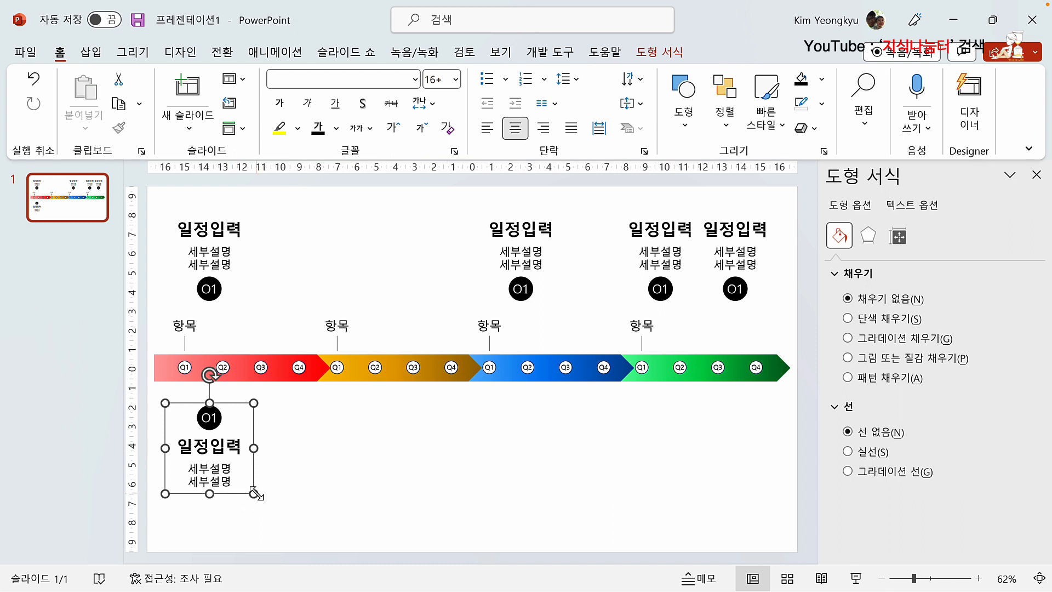
# Duplicate the schedule group below the red arrow three times, stepping the copies across the area under the timeline.
pyautogui.hotkey('ctrl', 'd')
pyautogui.moveTo(245, 507); pyautogui.dragTo(358, 501)
pyautogui.hotkey('ctrl', 'd')
pyautogui.hotkey('ctrl', 'd')
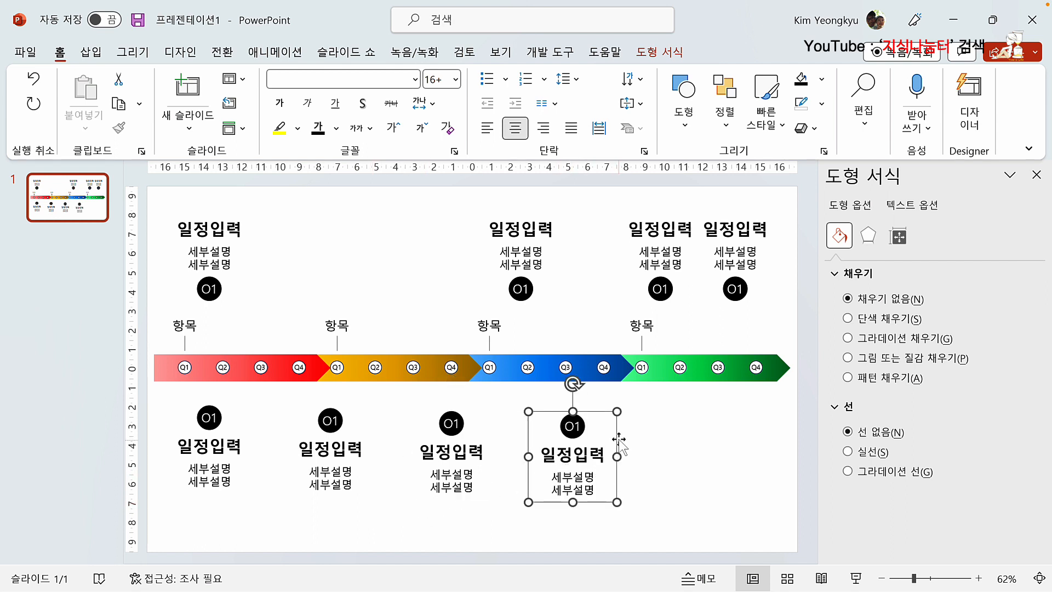
# Spread the three lower copies apart so that one sits under each of the orange, blue and green arrows.
pyautogui.moveTo(616, 435); pyautogui.dragTo(702, 430)
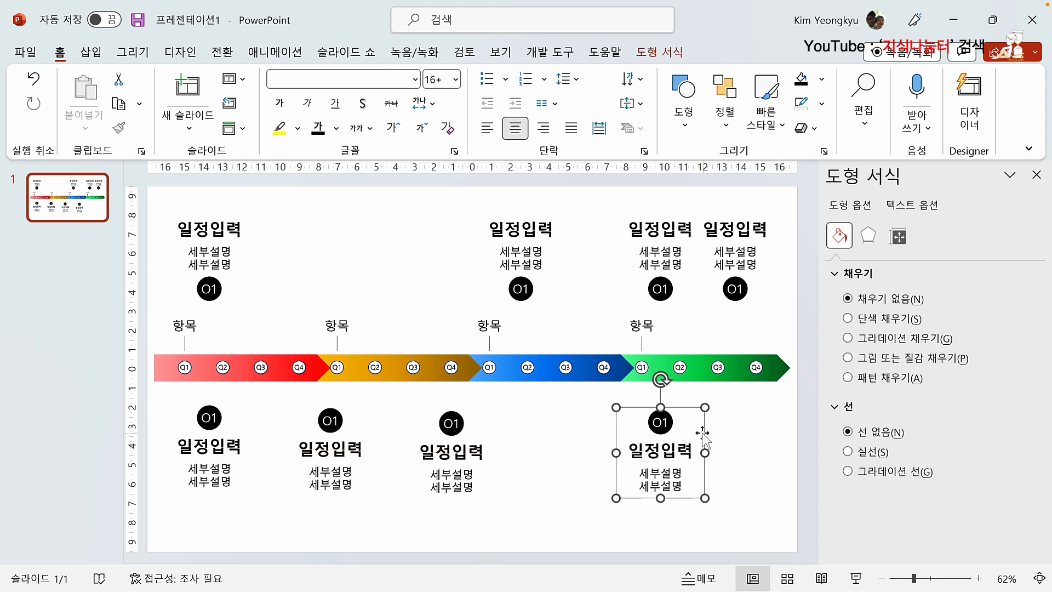
pyautogui.click(458, 447)
pyautogui.moveTo(499, 427); pyautogui.dragTo(554, 429)
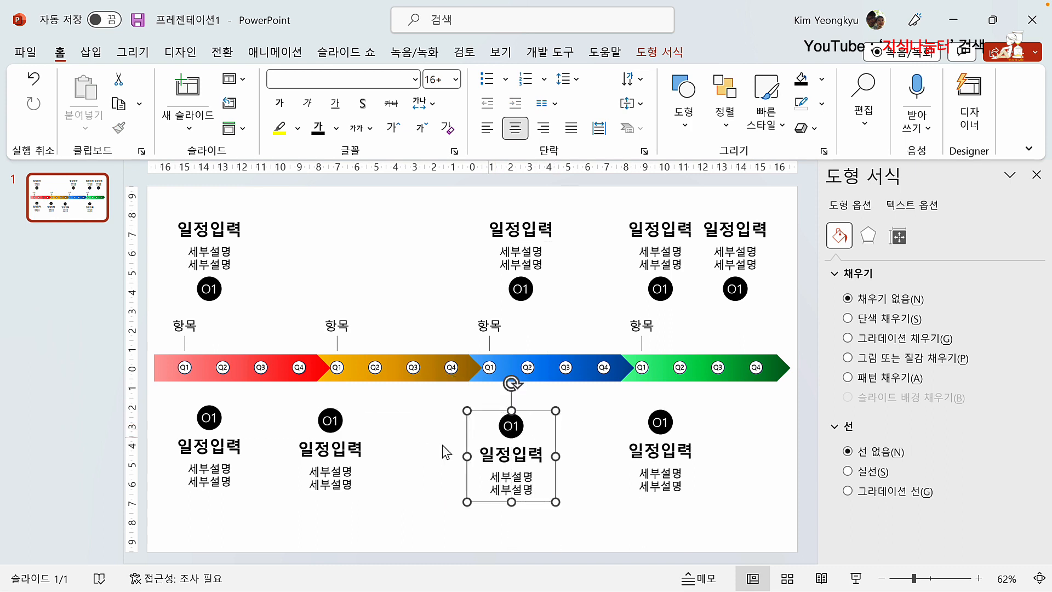
pyautogui.click(361, 441)
pyautogui.click(376, 423)
pyautogui.moveTo(374, 423); pyautogui.dragTo(402, 429)
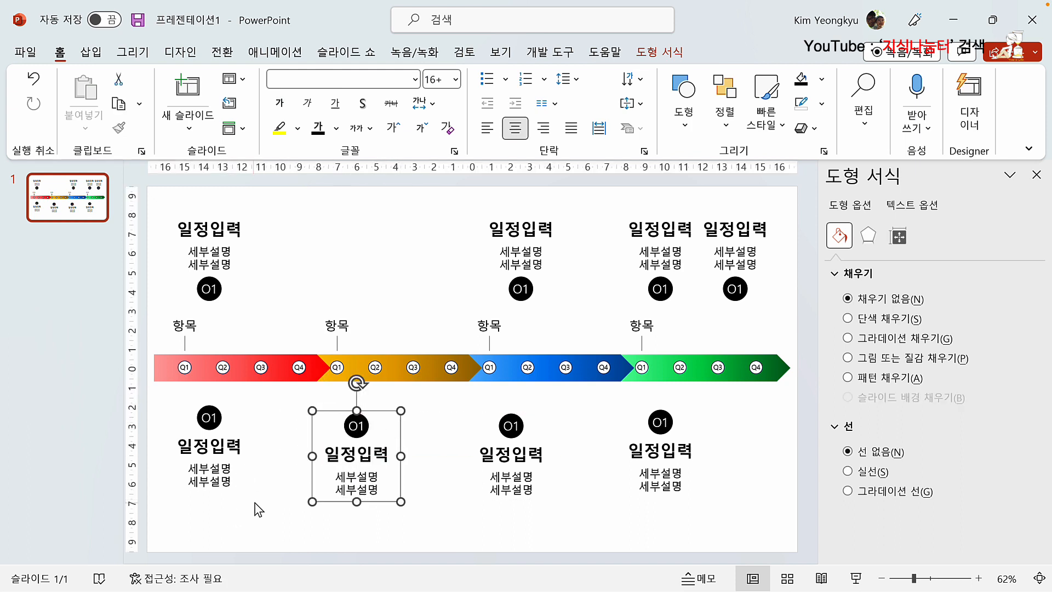
# Align the bottom edges of the four schedule groups below the timeline.
pyautogui.moveTo(160, 390); pyautogui.dragTo(734, 525)
pyautogui.click(660, 53)
pyautogui.click(822, 79)
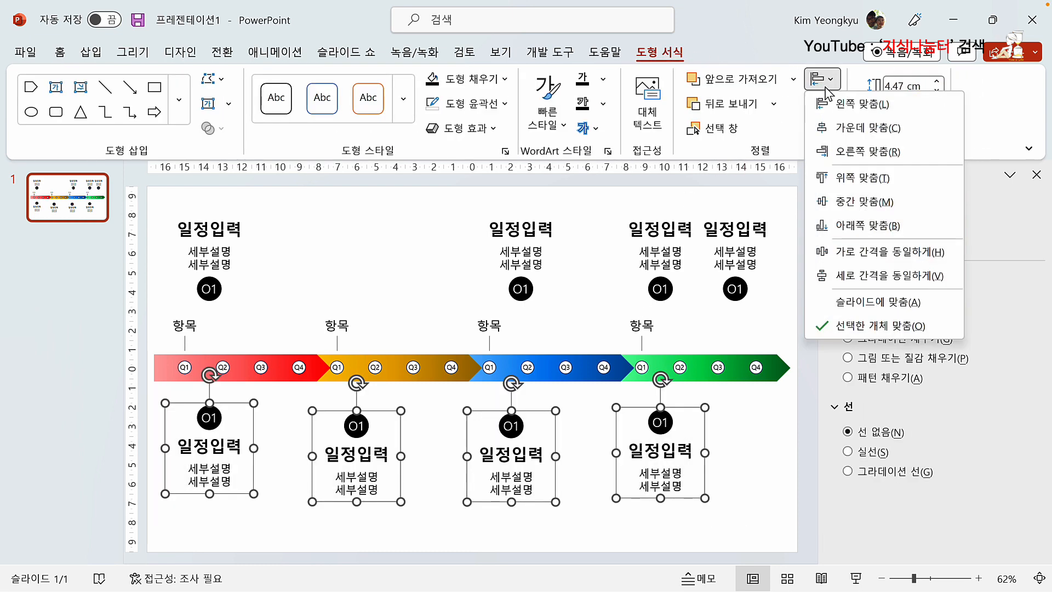
pyautogui.click(860, 225)
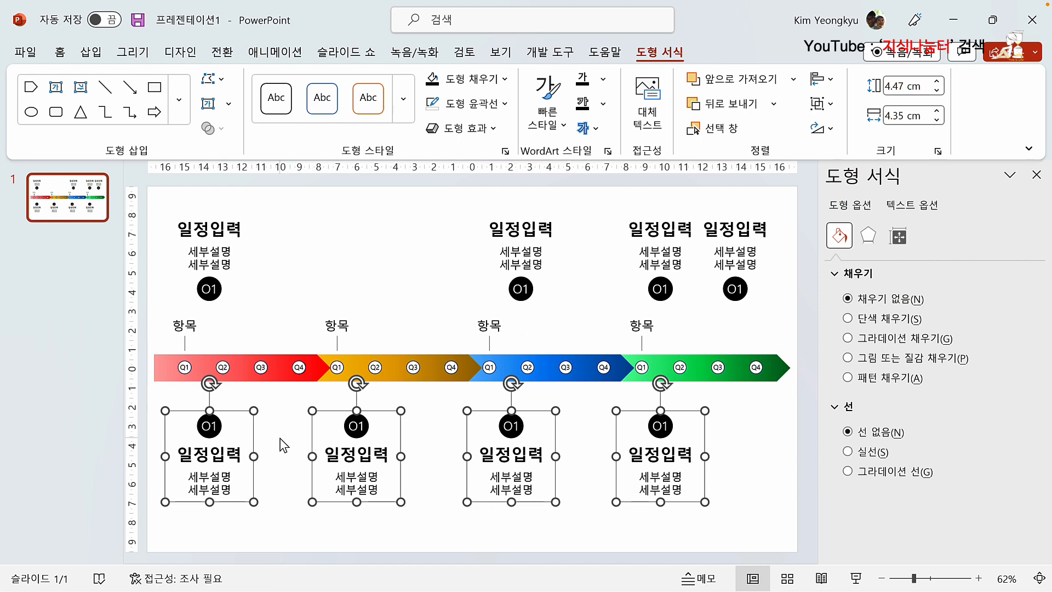
pyautogui.click(276, 418)
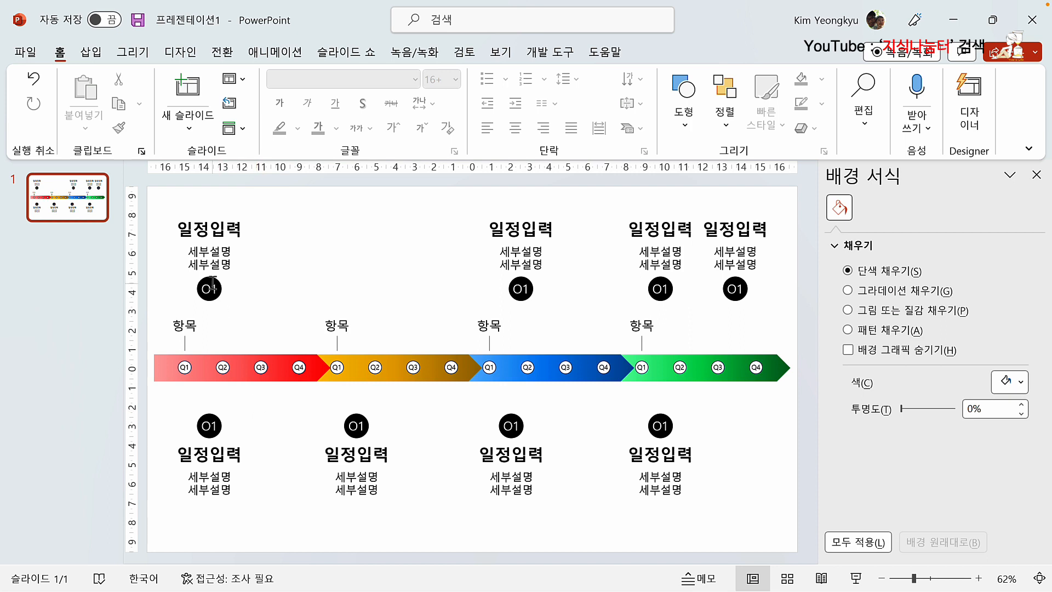
# Nudge the four lower schedule groups together slightly farther down from the arrows.
pyautogui.moveTo(289, 428); pyautogui.dragTo(743, 534)
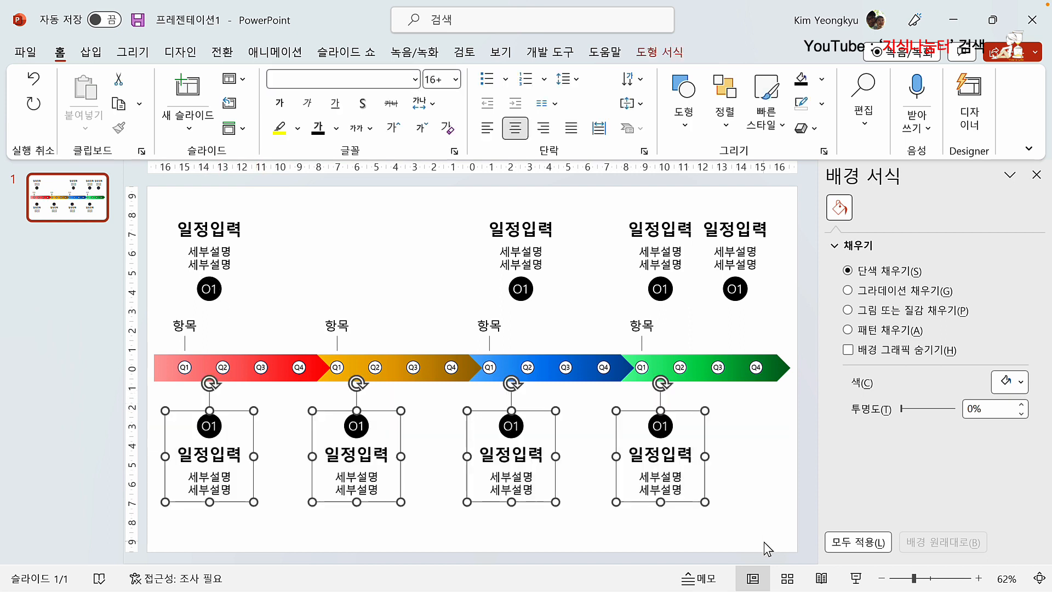
pyautogui.press('Down')
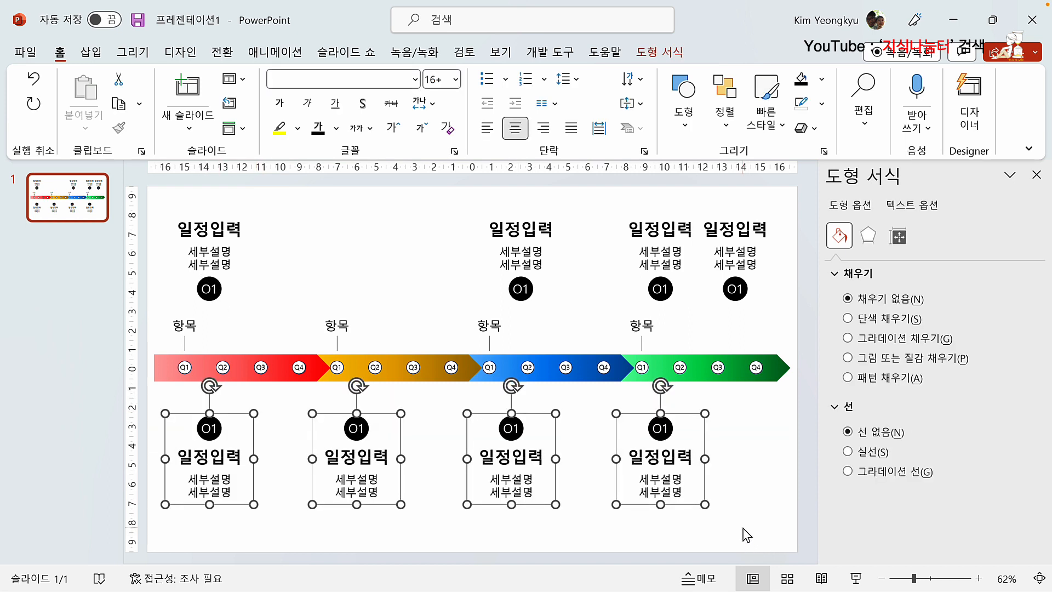
pyautogui.press('Down')
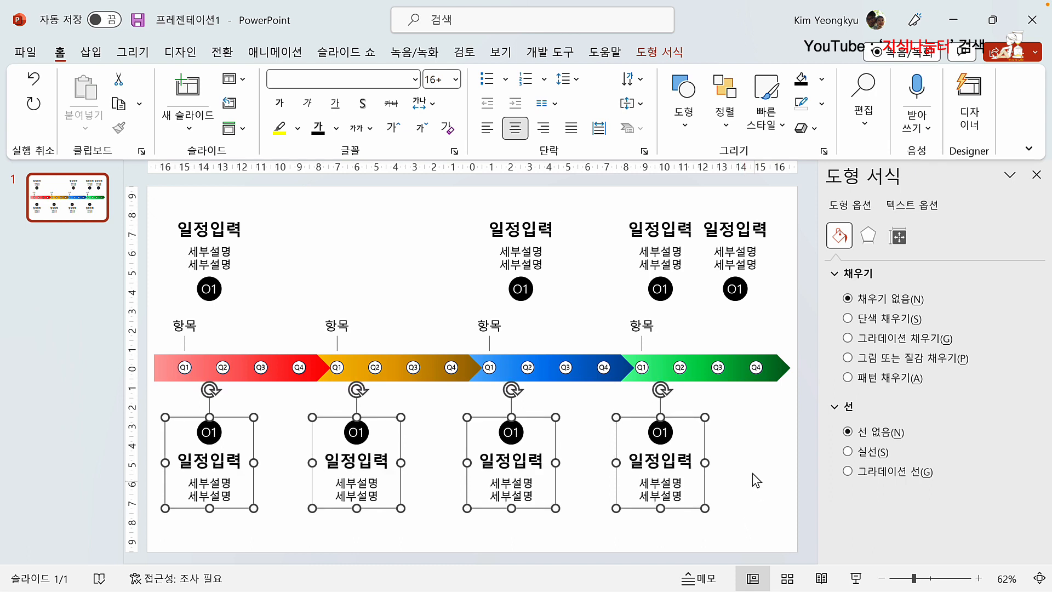
pyautogui.click(756, 484)
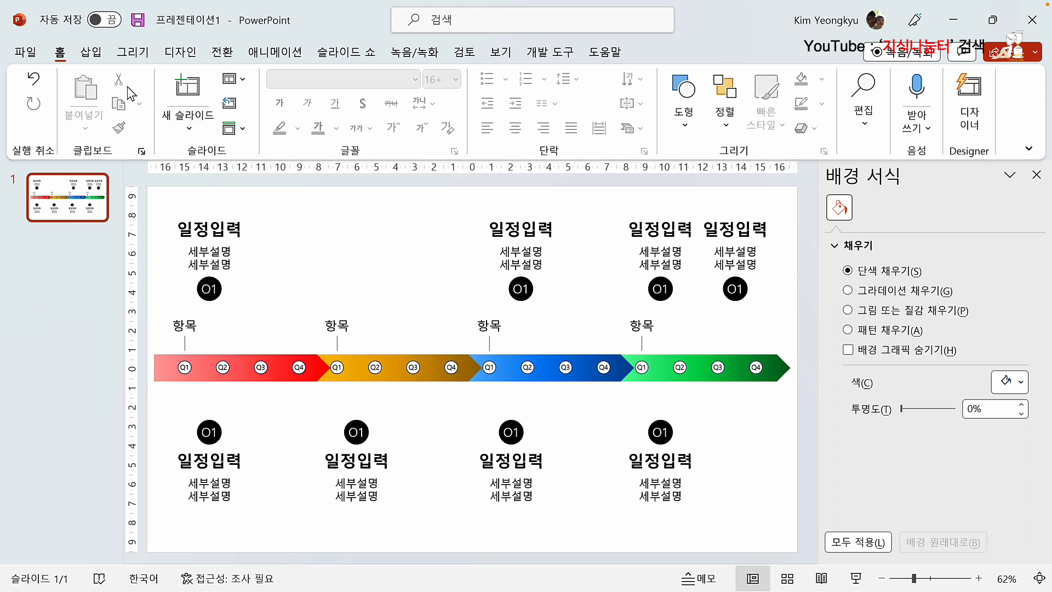
# Try out a stepped freeform line about 2.34 cm high and 0.76 cm wide in the empty space above the orange arrow, and delete it.
pyautogui.click(91, 52)
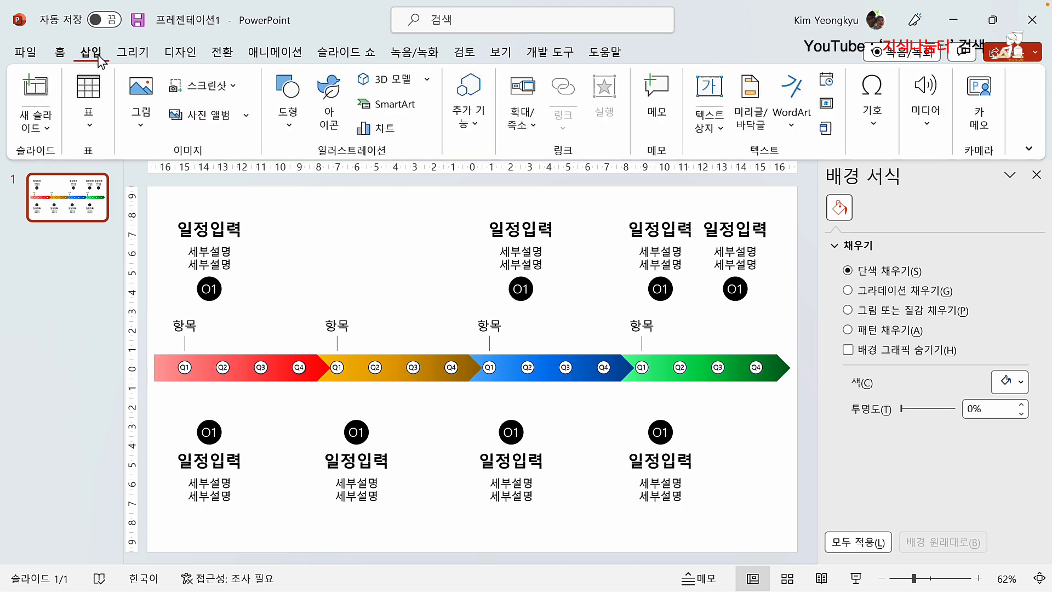
pyautogui.click(288, 101)
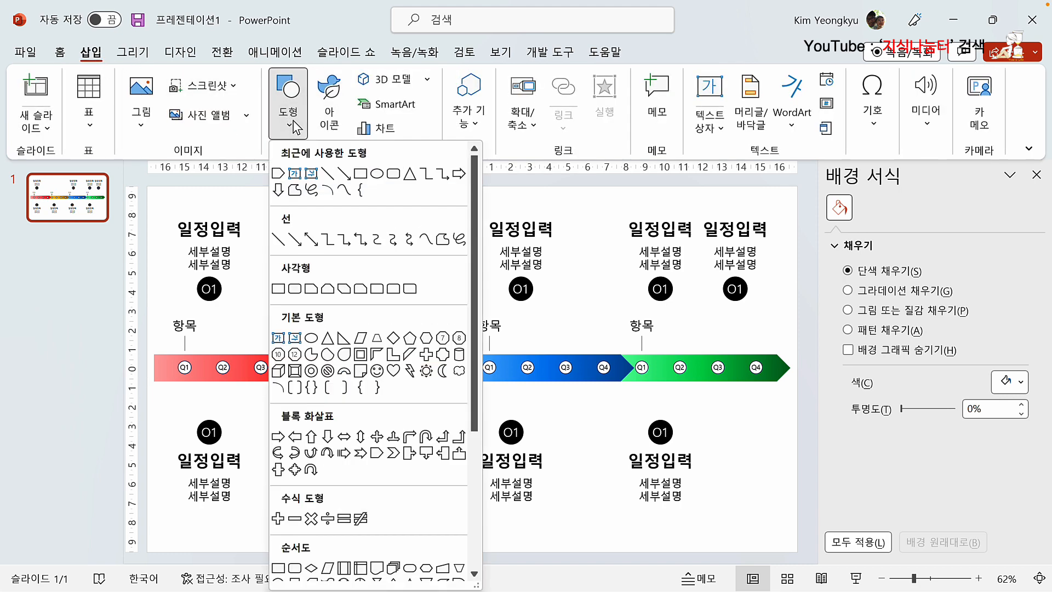
pyautogui.click(445, 241)
pyautogui.click(352, 230)
pyautogui.click(353, 253)
pyautogui.click(366, 253)
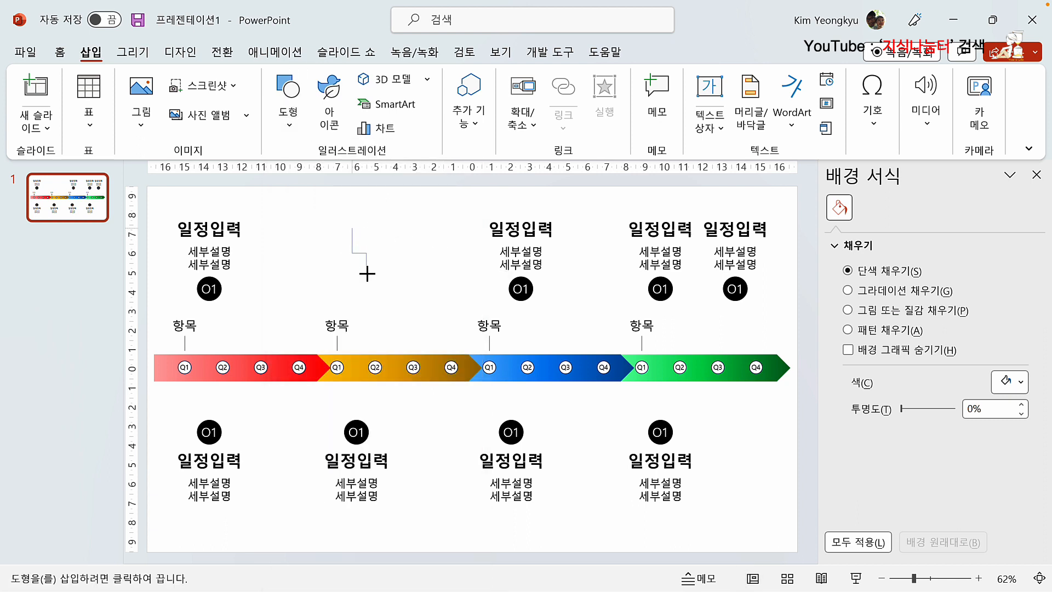
pyautogui.doubleClick(366, 273)
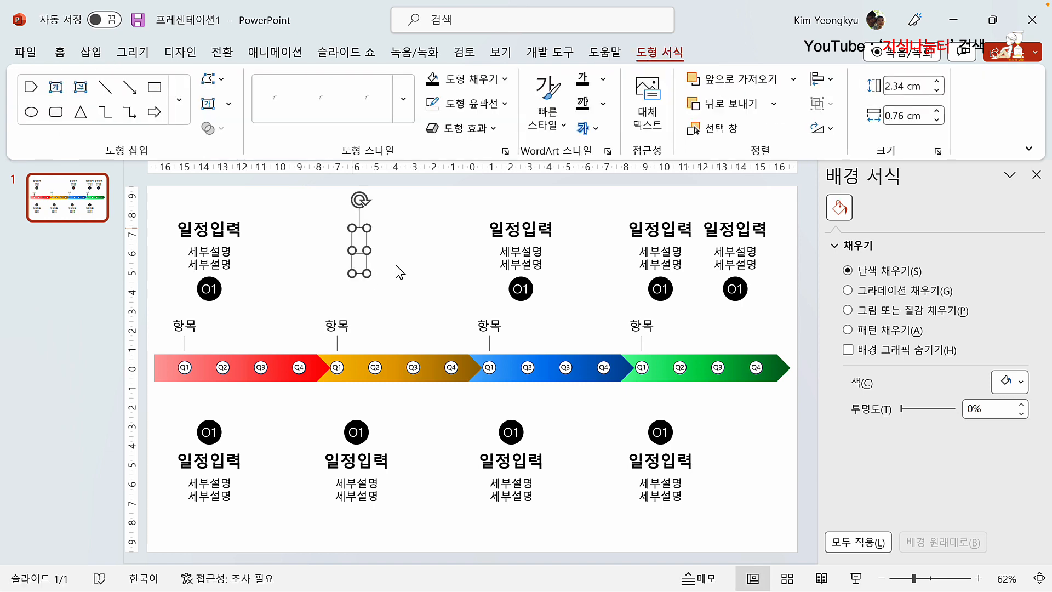
pyautogui.press('Escape')
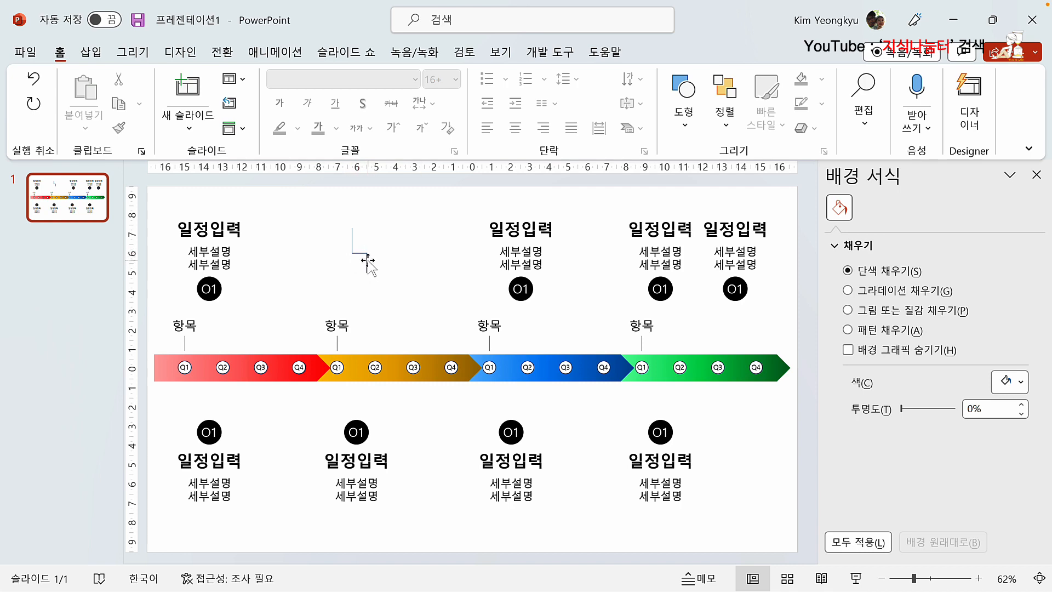
pyautogui.click(367, 262)
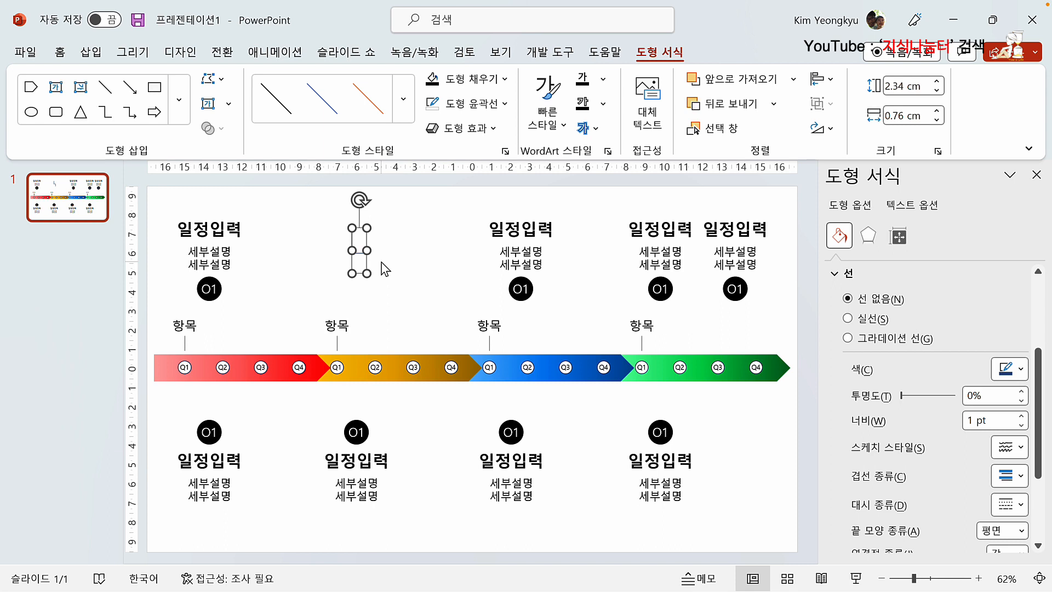
pyautogui.press('Delete')
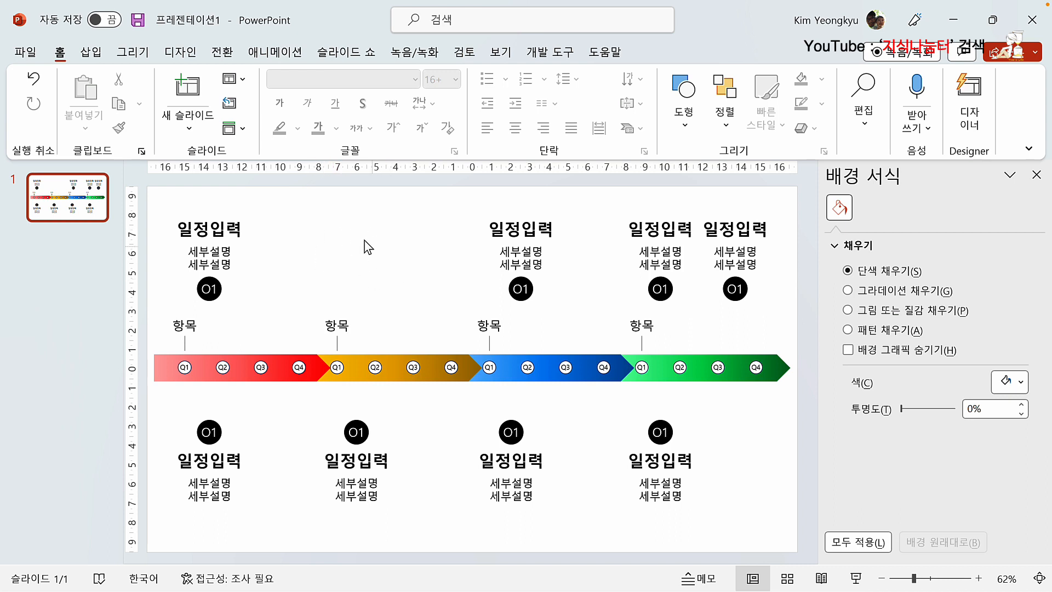
# Add a blank slide after the timeline and draw a rounded rectangle about 9.09 cm high and 7.43 cm wide on it.
pyautogui.click(87, 214)
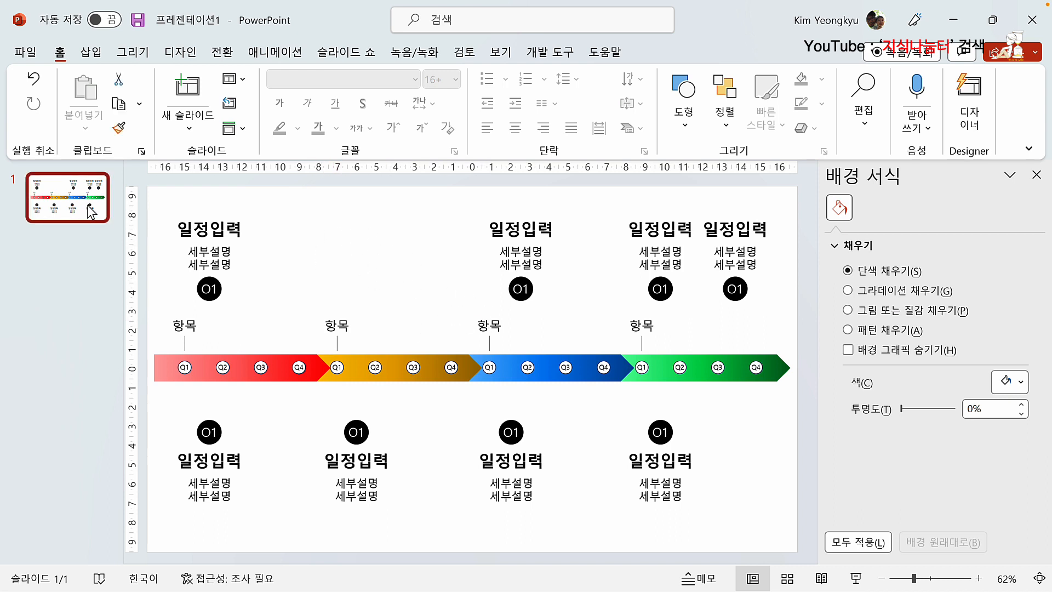
pyautogui.press('Return')
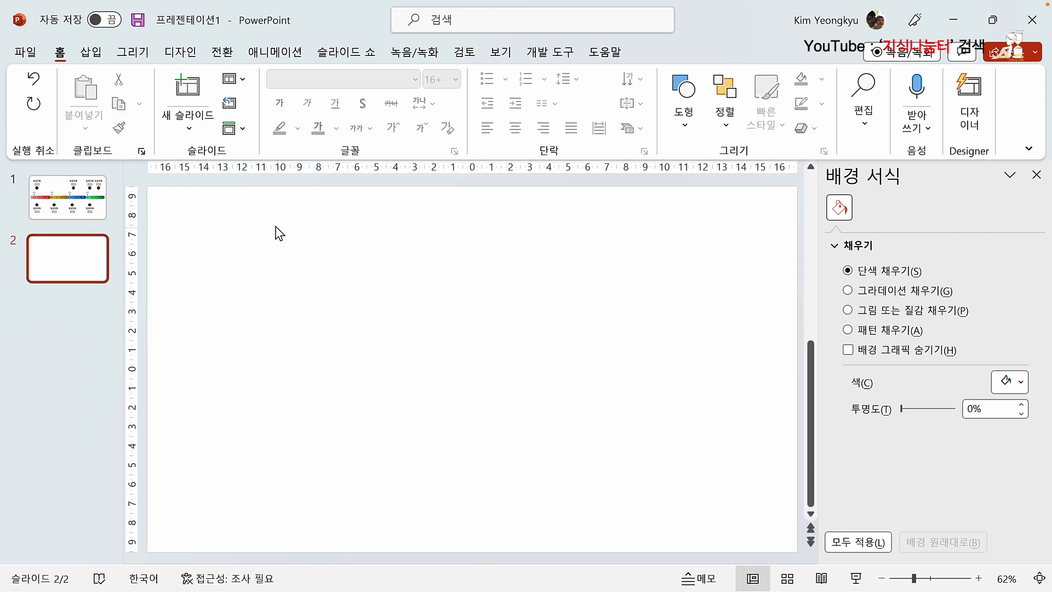
pyautogui.click(91, 52)
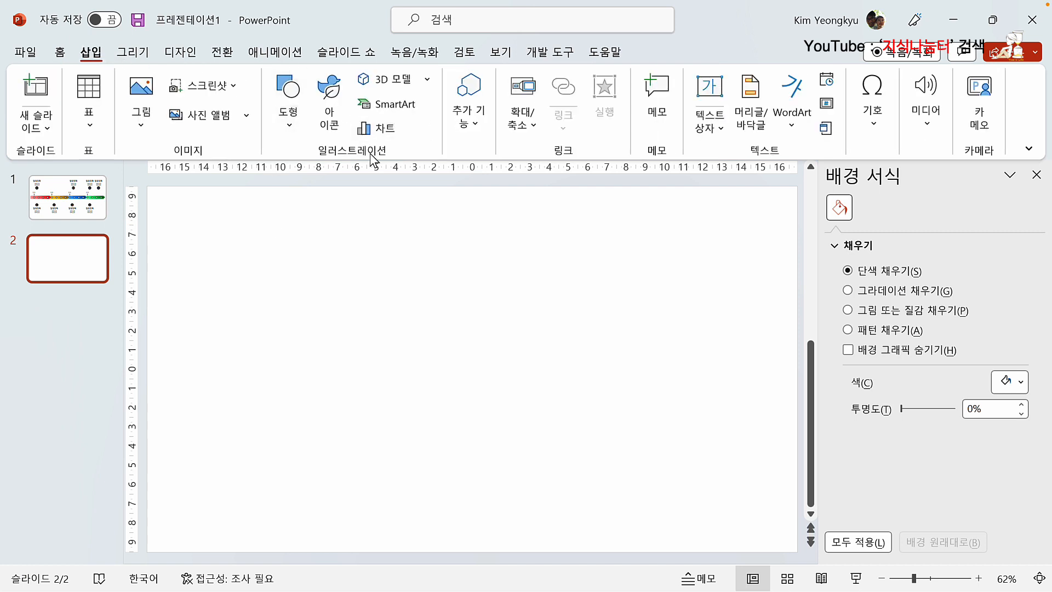
pyautogui.click(287, 130)
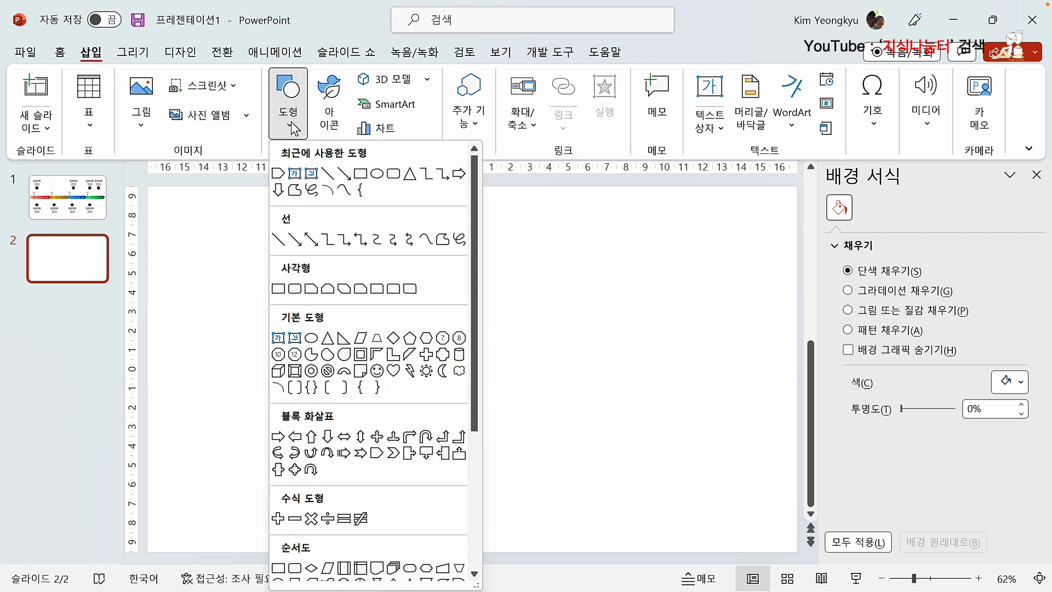
pyautogui.click(295, 288)
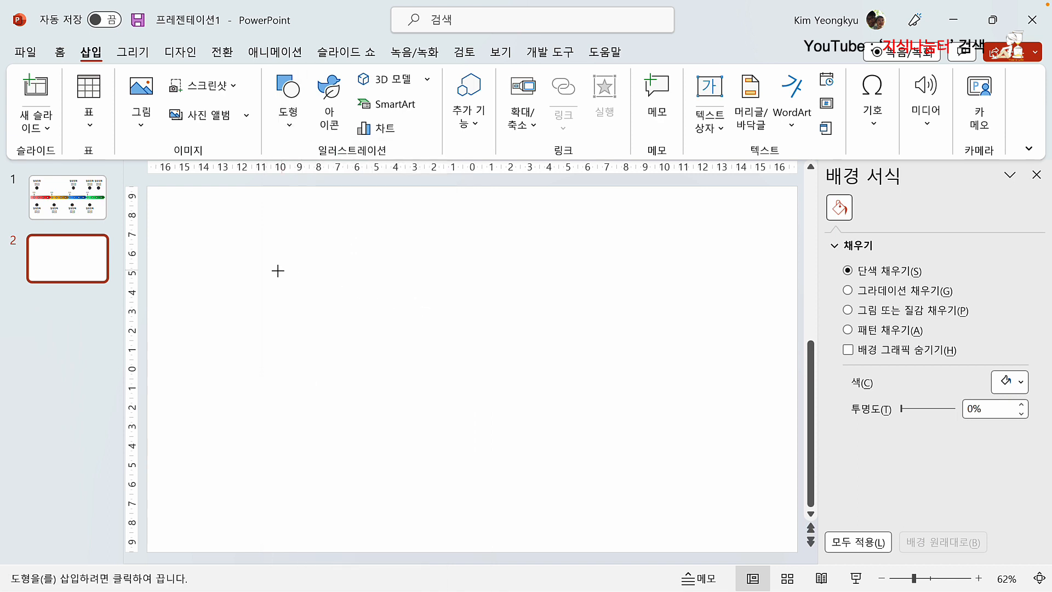
pyautogui.moveTo(267, 261); pyautogui.dragTo(402, 433)
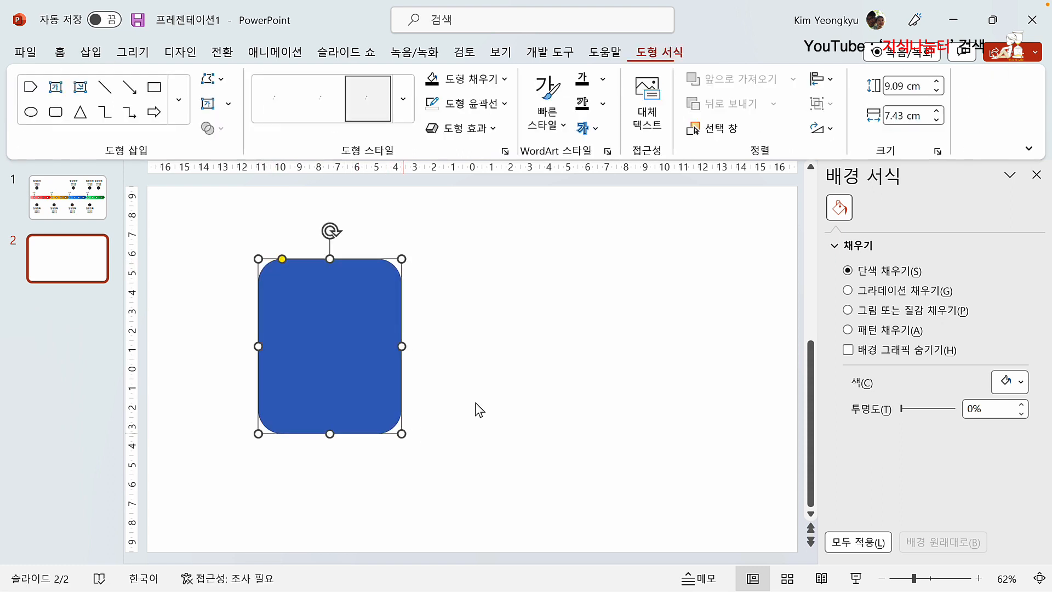
# Give the rounded rectangle a 3 pt thick red outline.
pyautogui.click(506, 104)
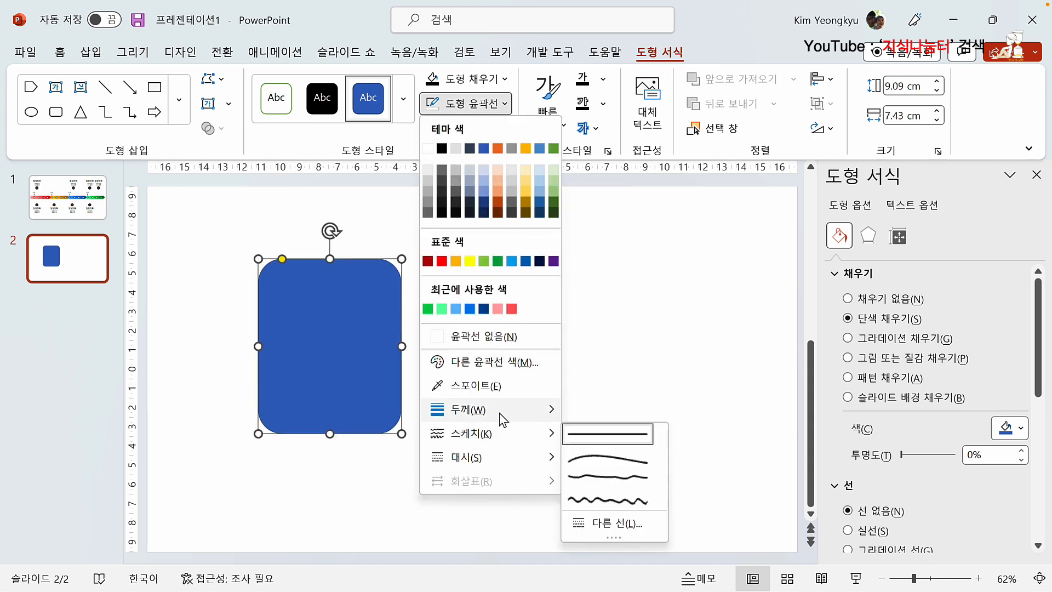
pyautogui.moveTo(500, 408)
pyautogui.click(645, 511)
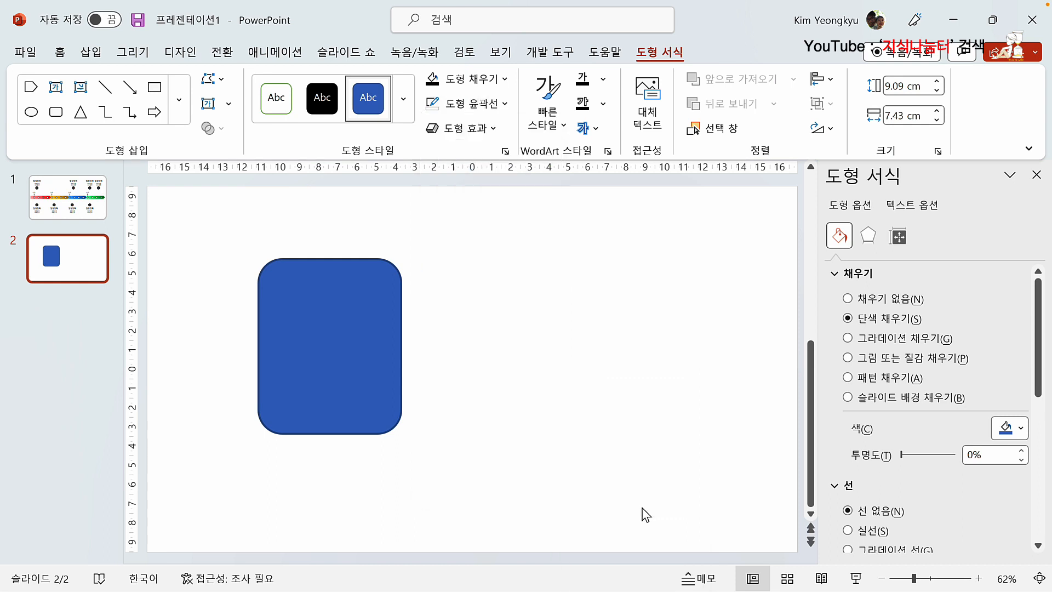
pyautogui.click(506, 105)
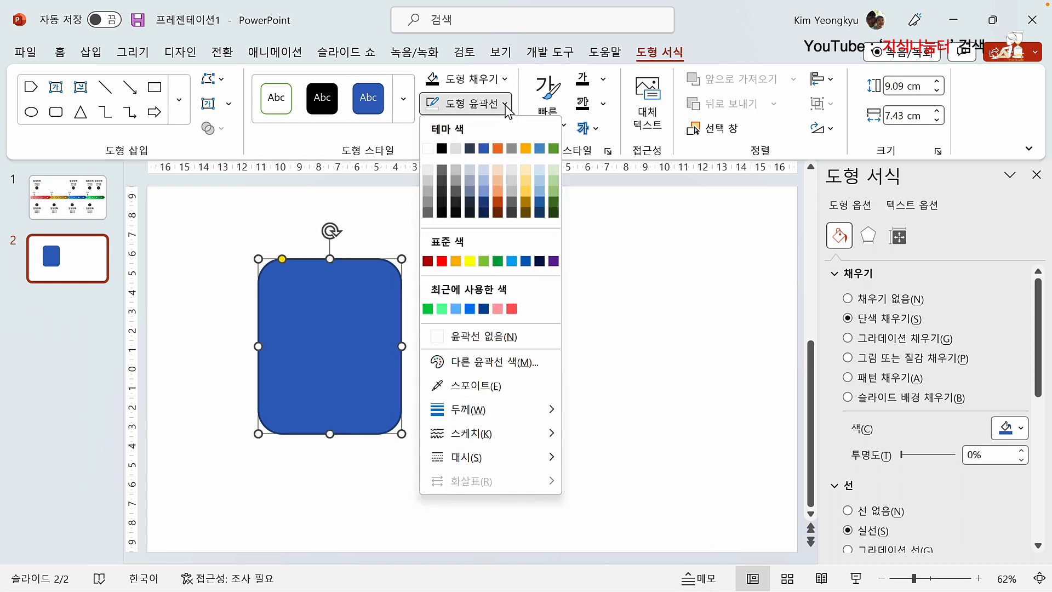
pyautogui.click(442, 262)
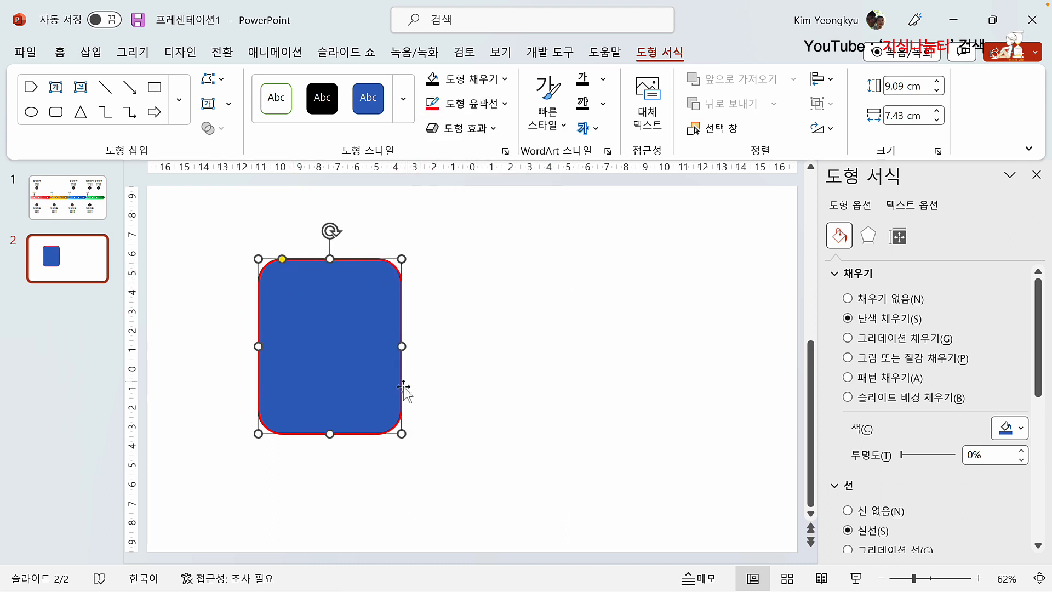
# Make the rectangle's corners slightly rounder, and open its path at the upper point of the right edge while editing points.
pyautogui.moveTo(282, 259); pyautogui.dragTo(292, 259)
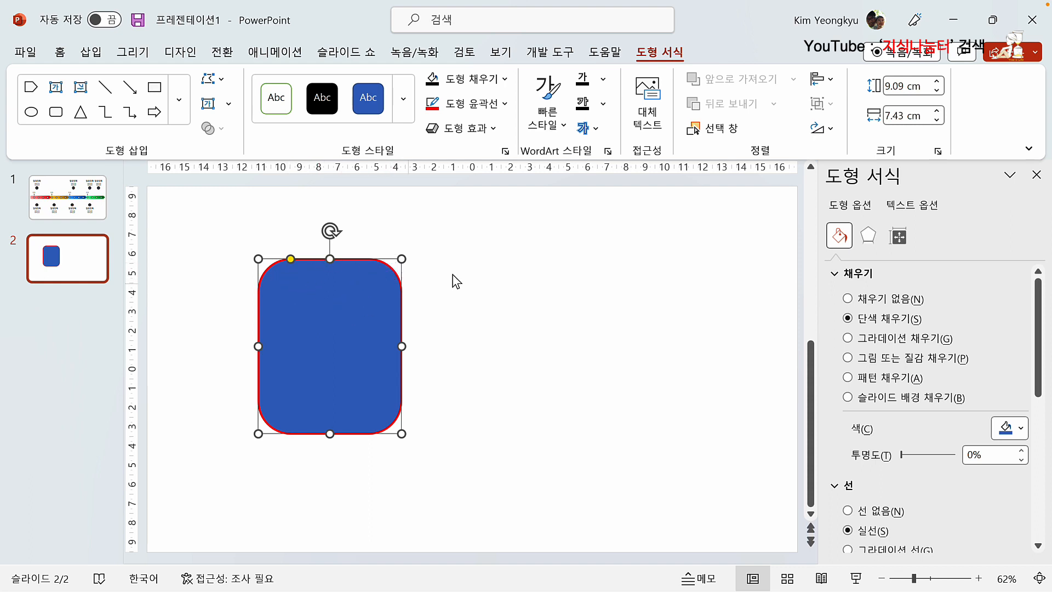
pyautogui.rightClick(358, 266)
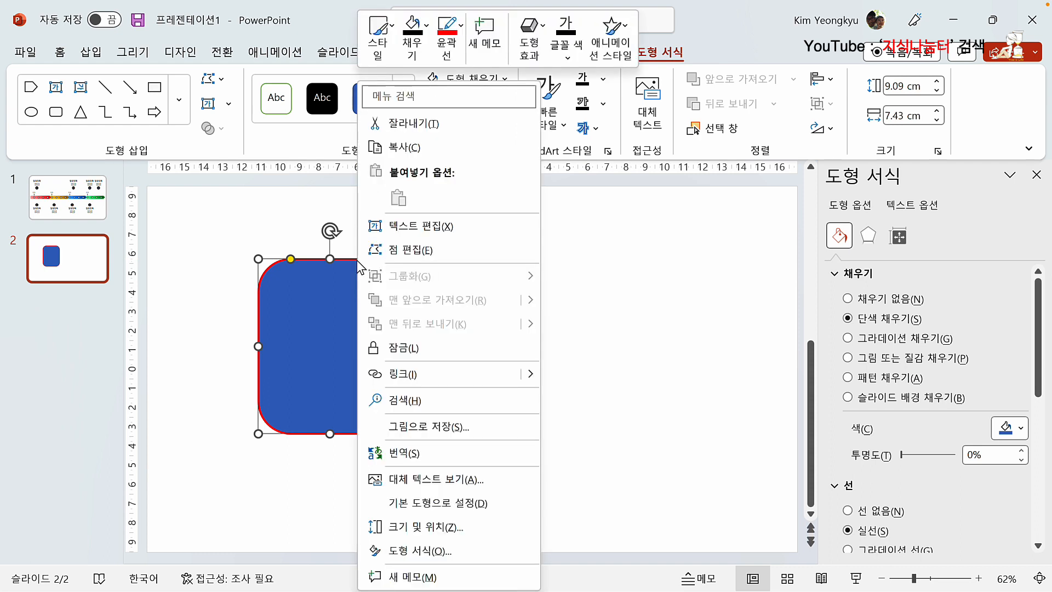
pyautogui.click(418, 250)
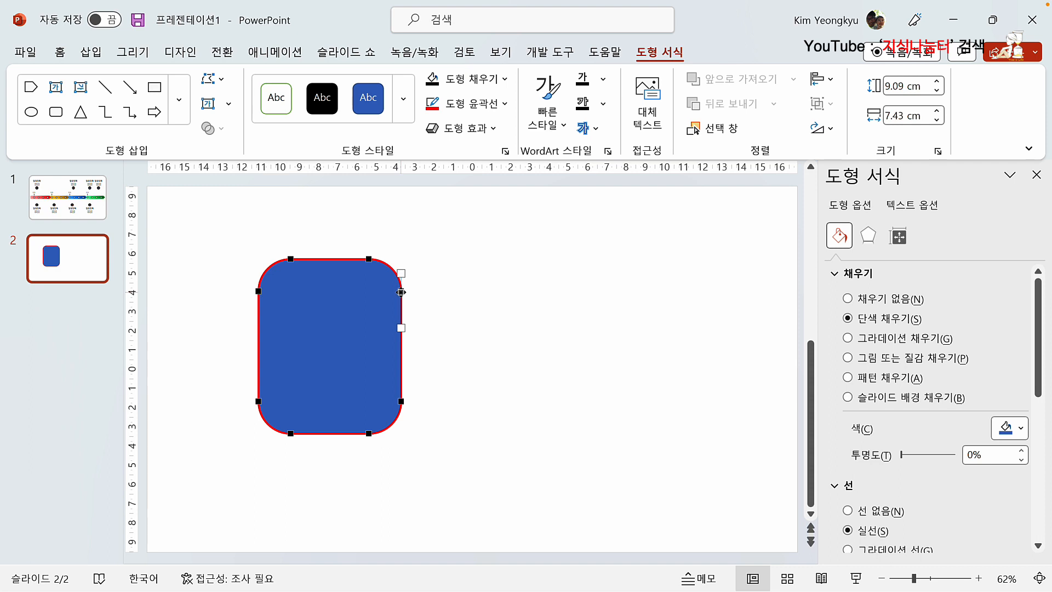
pyautogui.rightClick(401, 292)
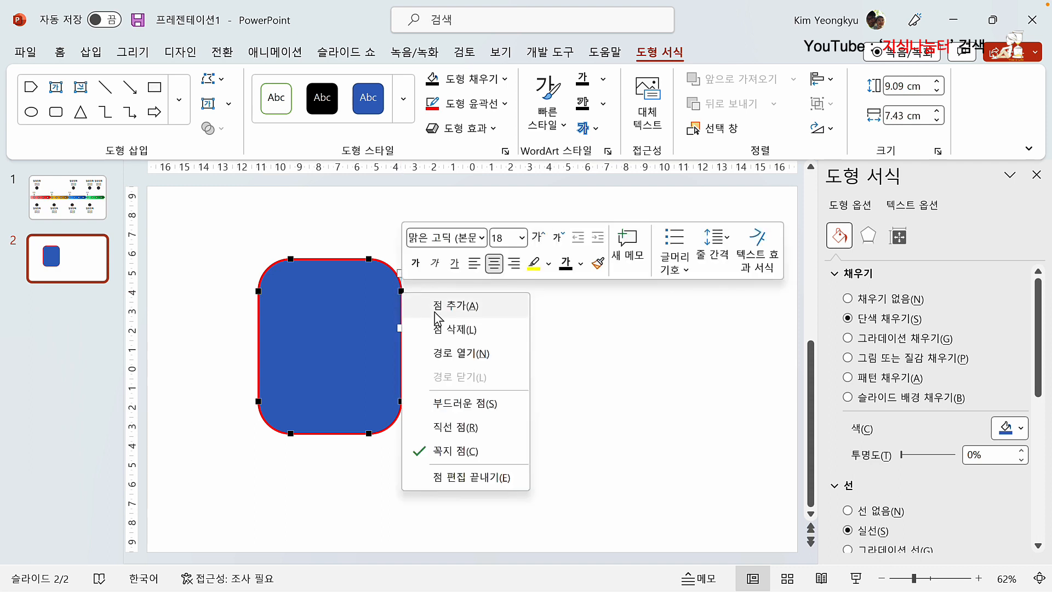
pyautogui.click(462, 354)
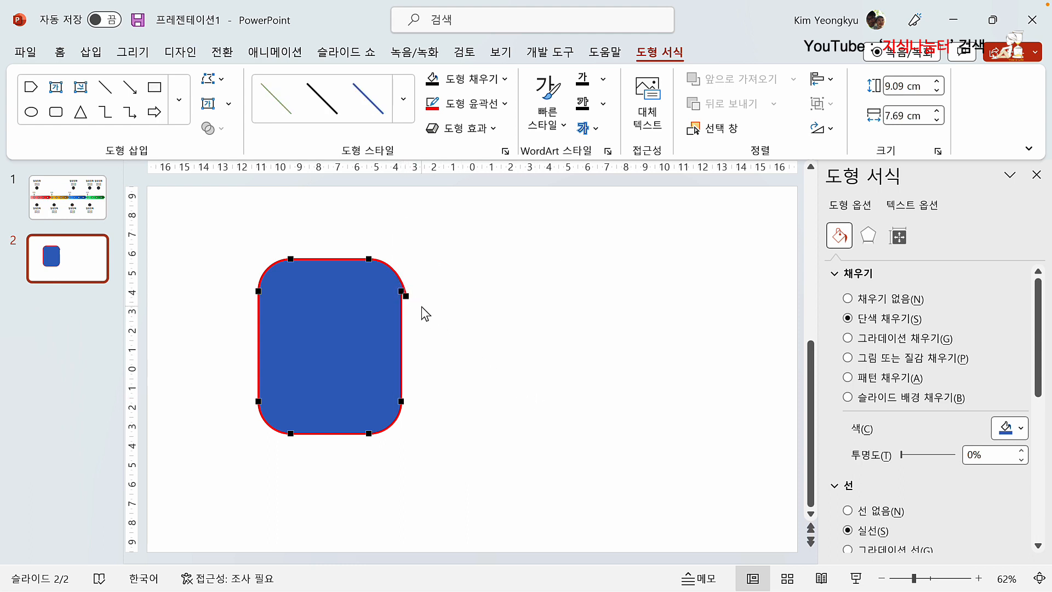
# Pull one loose path end outward, and delete both loose ends and the lower point of the shape's right edge.
pyautogui.moveTo(401, 291); pyautogui.dragTo(490, 326)
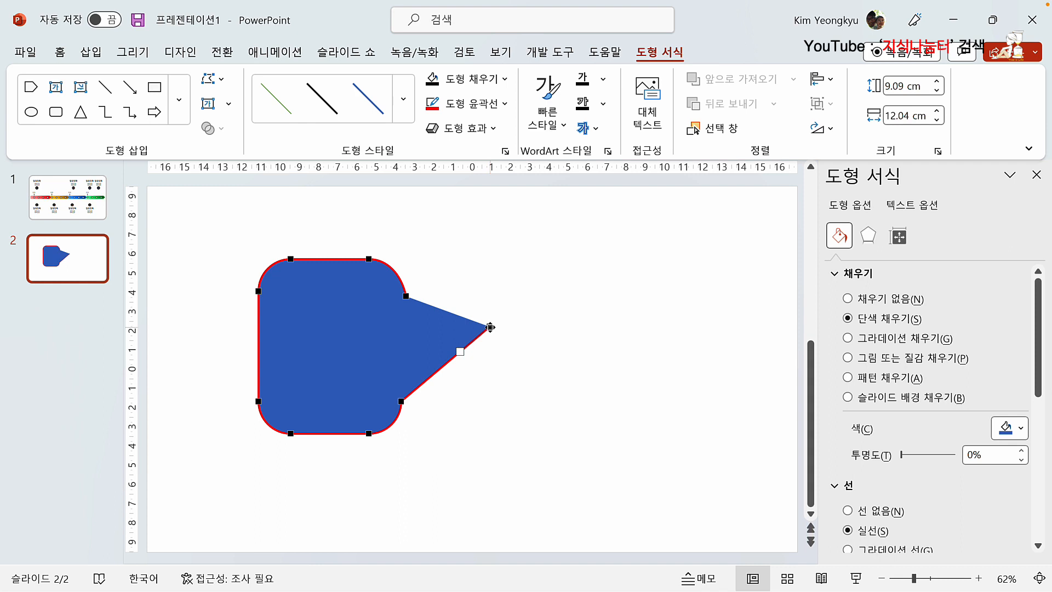
pyautogui.rightClick(490, 327)
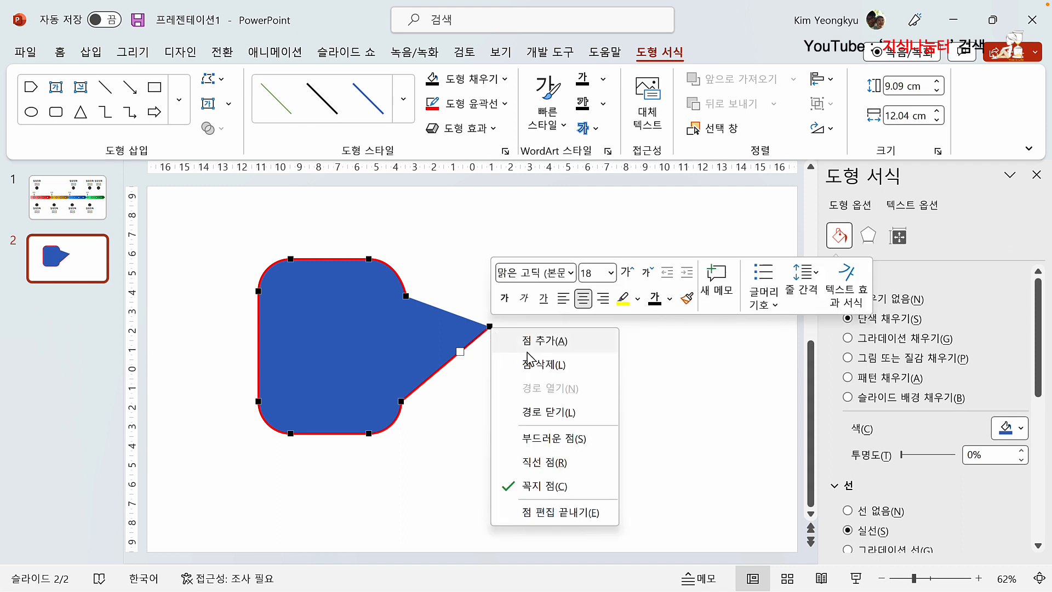
pyautogui.click(540, 364)
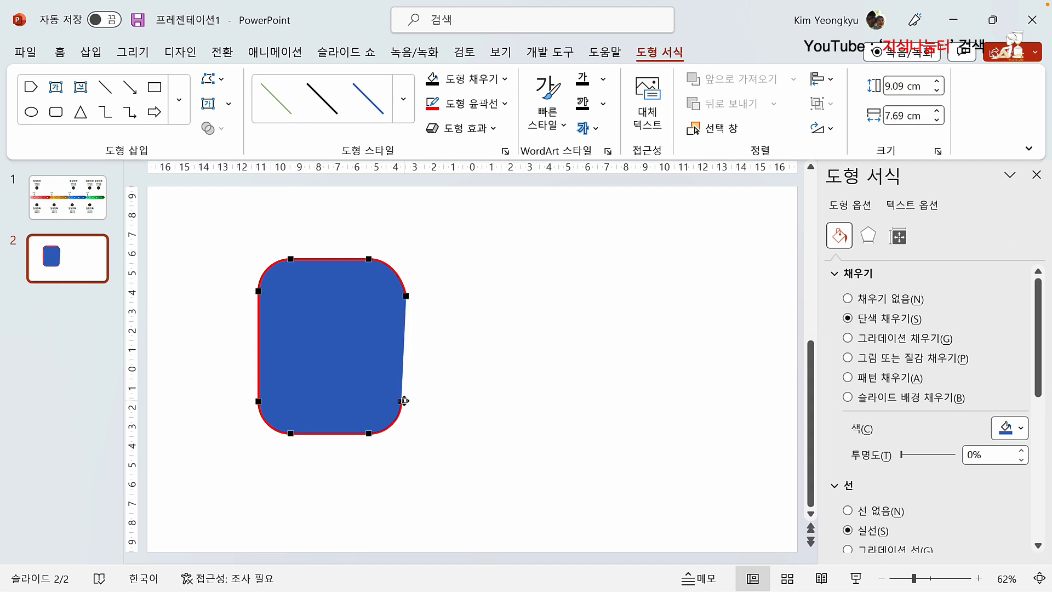
pyautogui.rightClick(402, 401)
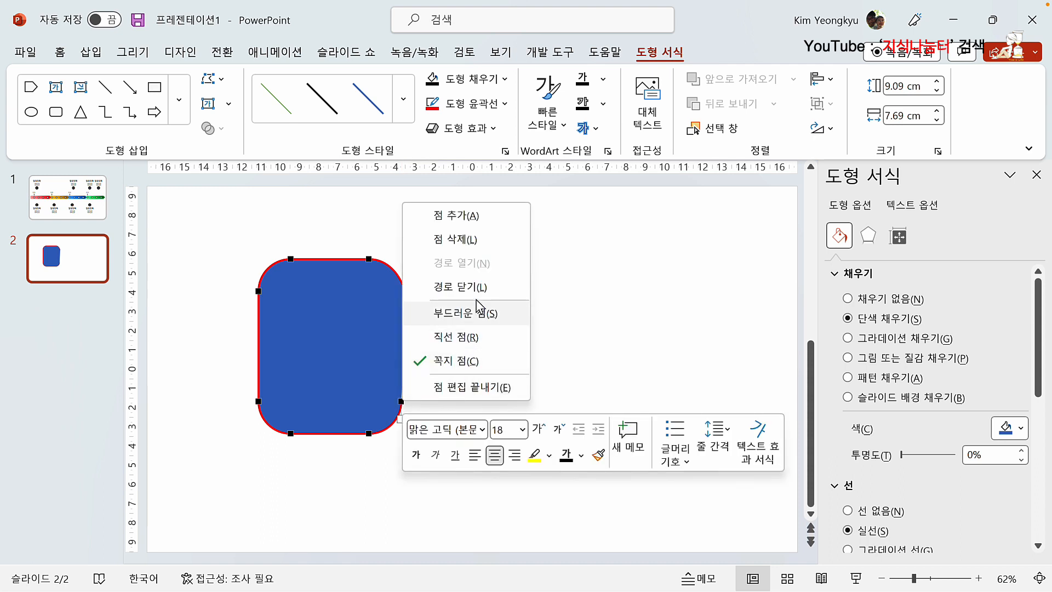
pyautogui.click(461, 239)
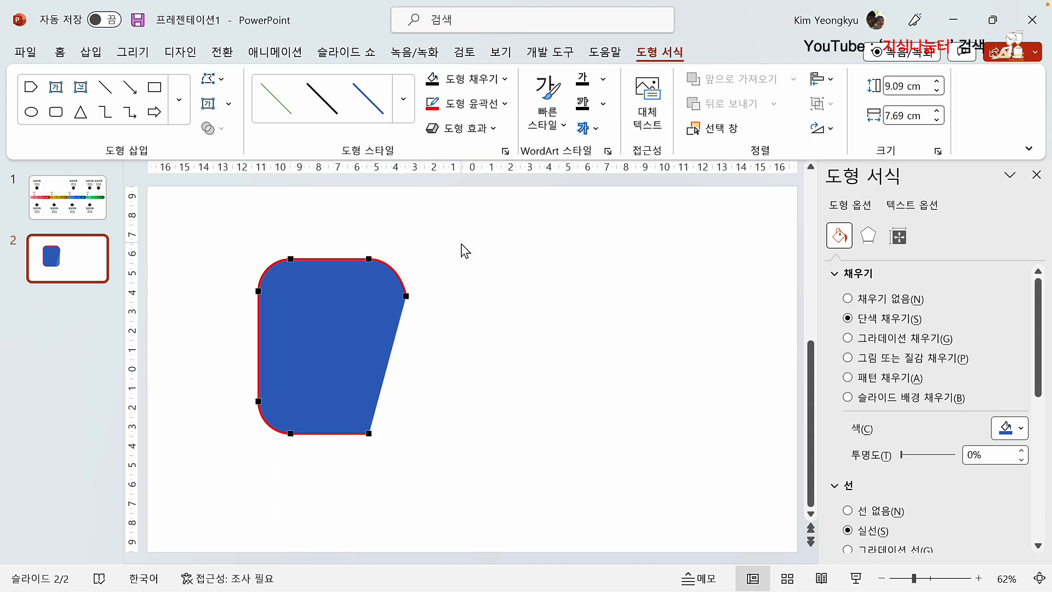
pyautogui.rightClick(407, 296)
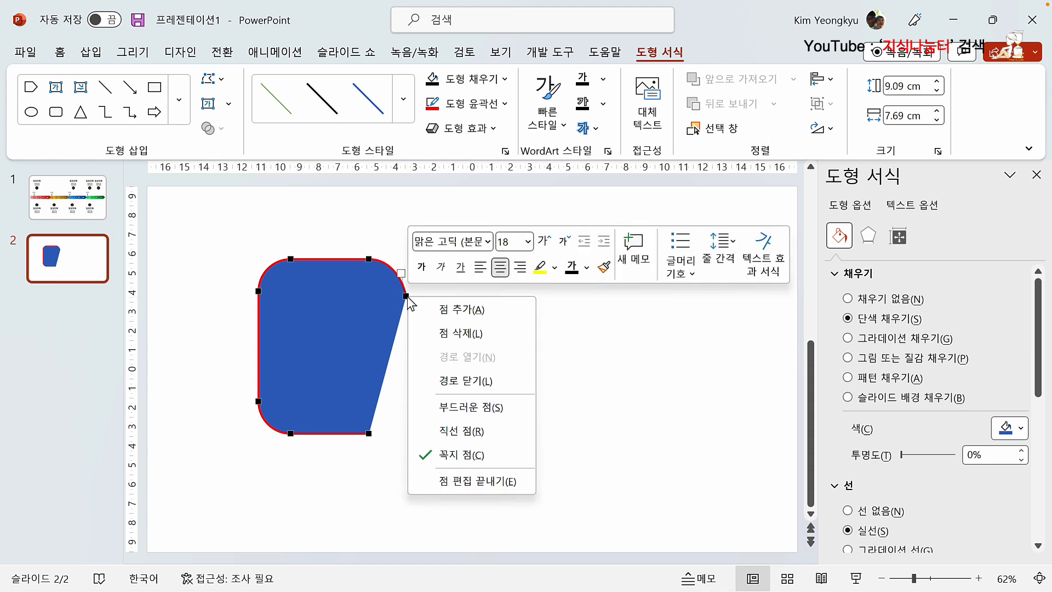
pyautogui.click(444, 331)
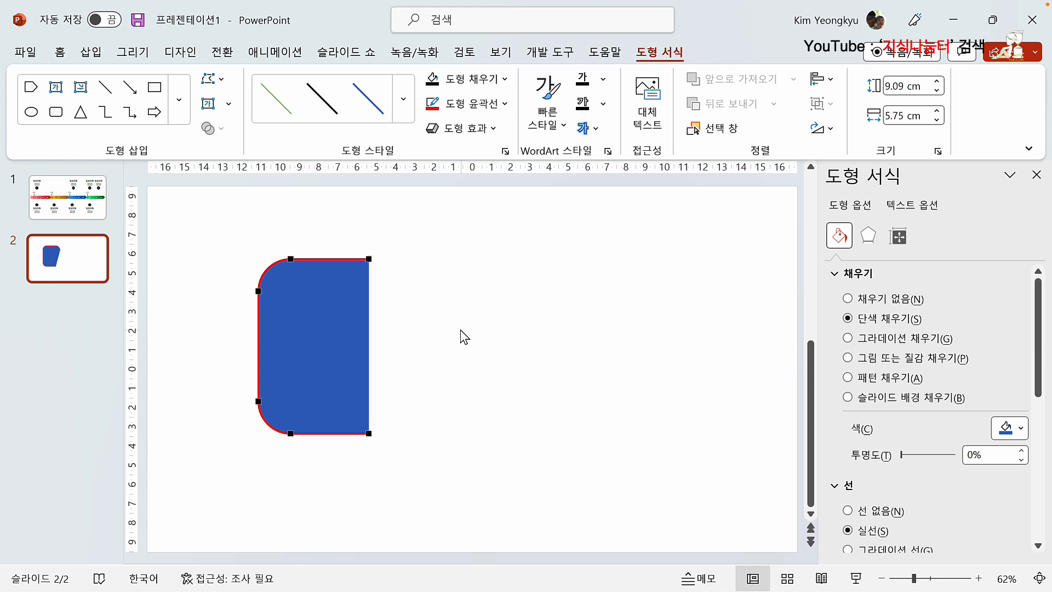
# Delete the two points on the shape's top edge and finish editing points.
pyautogui.rightClick(370, 258)
pyautogui.click(427, 298)
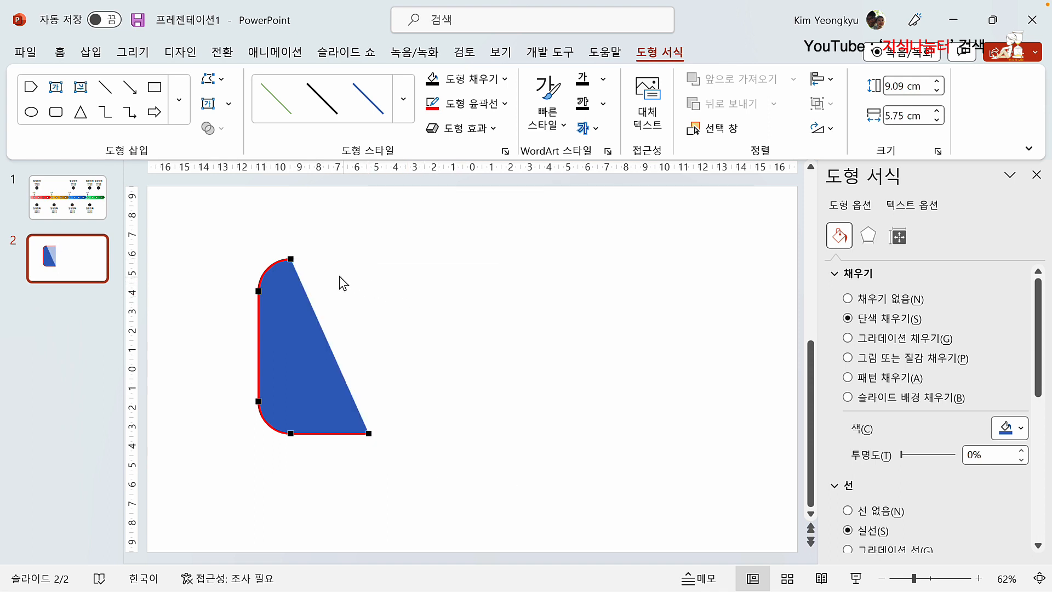
pyautogui.rightClick(290, 258)
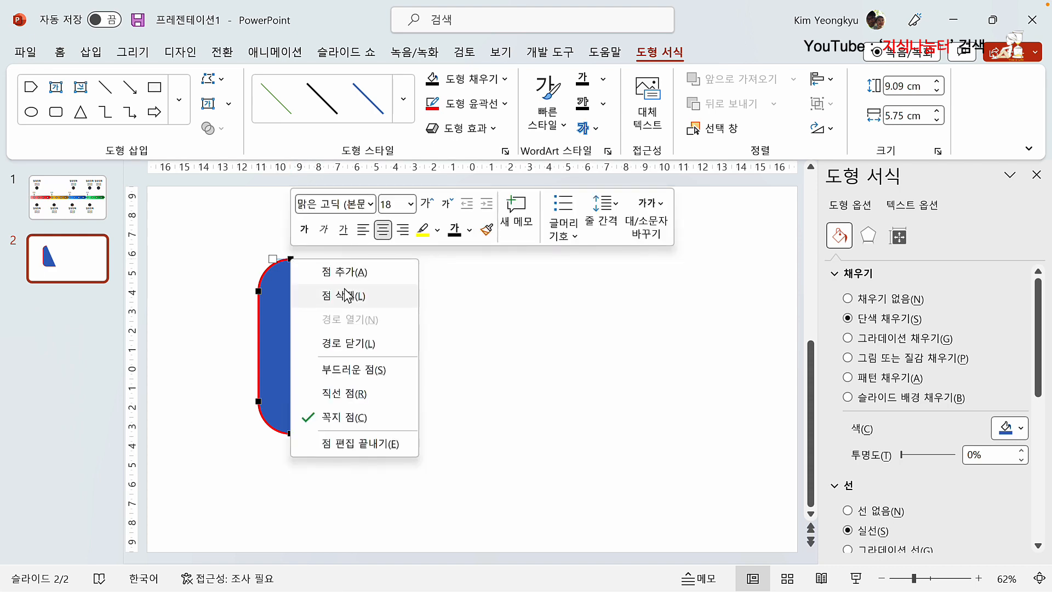
pyautogui.click(348, 295)
pyautogui.click(440, 341)
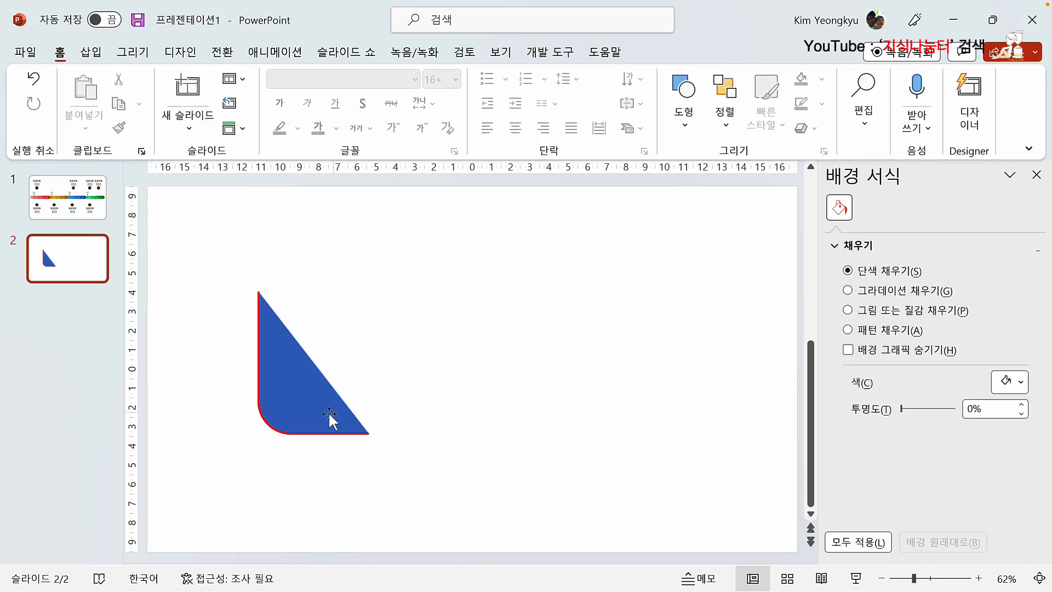
# Remove the shape's fill so only the red rounded L-shaped outline is drawn, and move it higher on the slide.
pyautogui.click(288, 381)
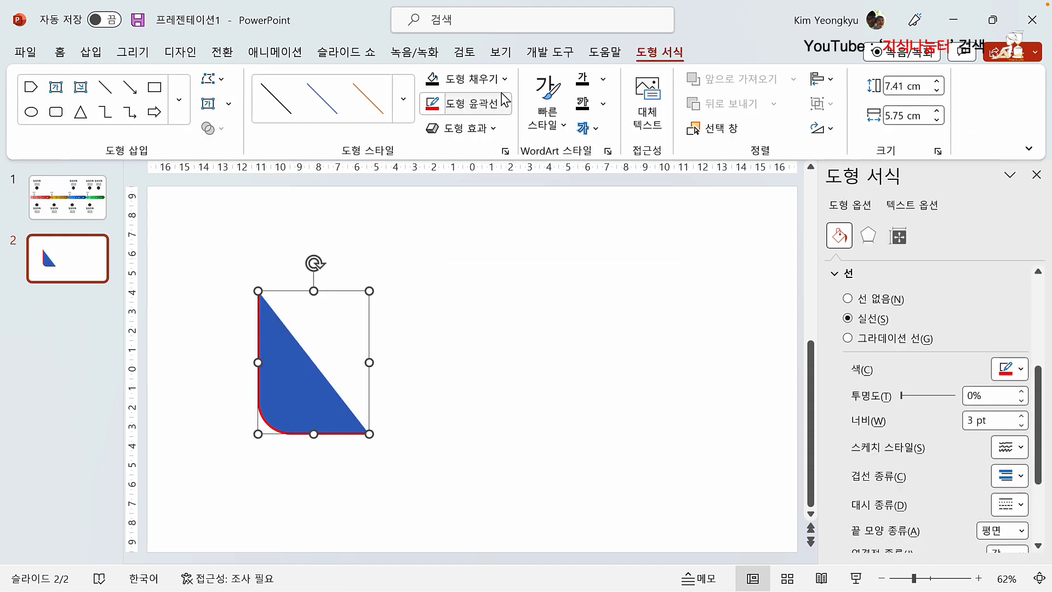
pyautogui.click(505, 79)
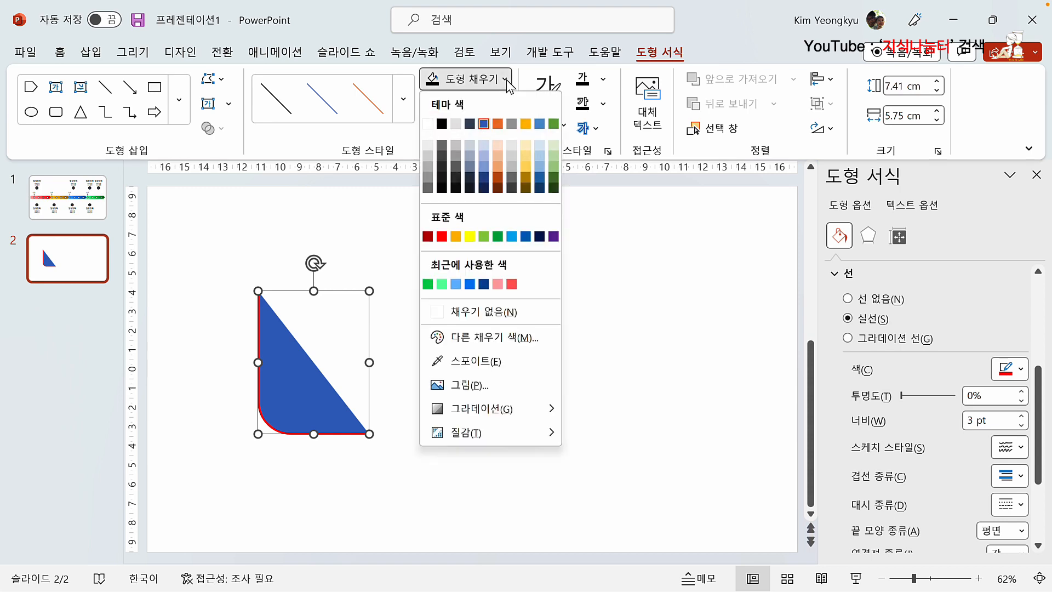
pyautogui.click(496, 311)
pyautogui.click(433, 394)
pyautogui.moveTo(259, 355); pyautogui.dragTo(263, 284)
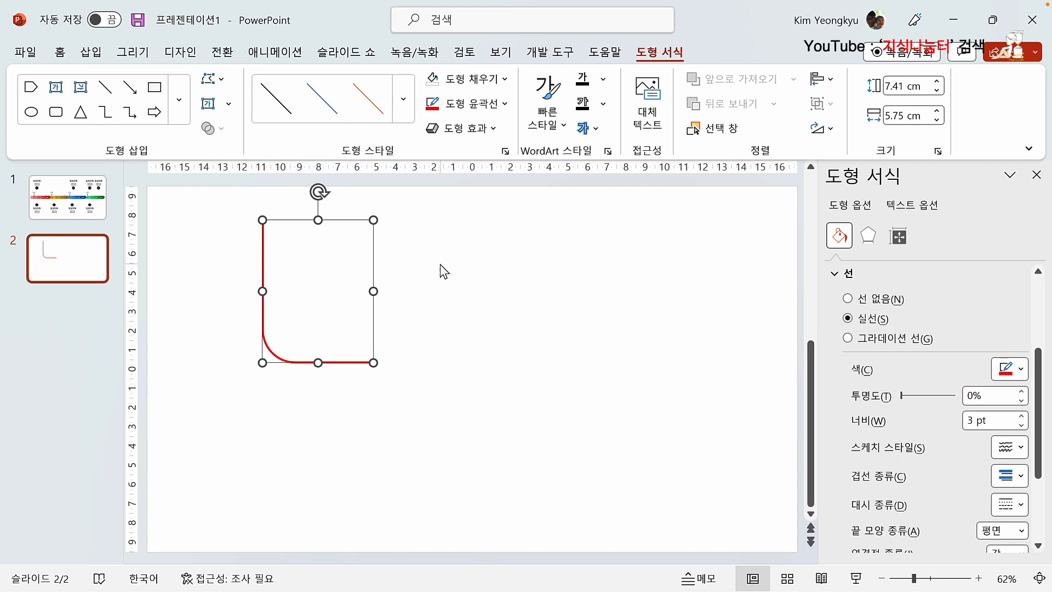
# Duplicate the L-shaped line and place the copy beside the original at the same height.
pyautogui.hotkey('ctrl', 'd')
pyautogui.moveTo(352, 373); pyautogui.dragTo(468, 369)
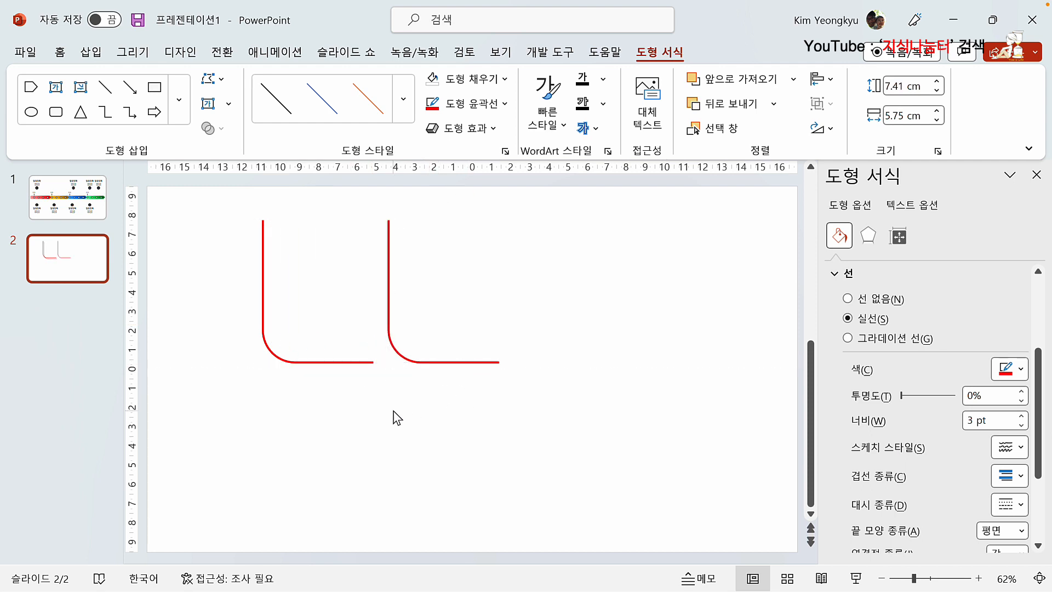
pyautogui.click(397, 418)
# Flip the copied L-shaped line both horizontally and vertically.
pyautogui.click(442, 363)
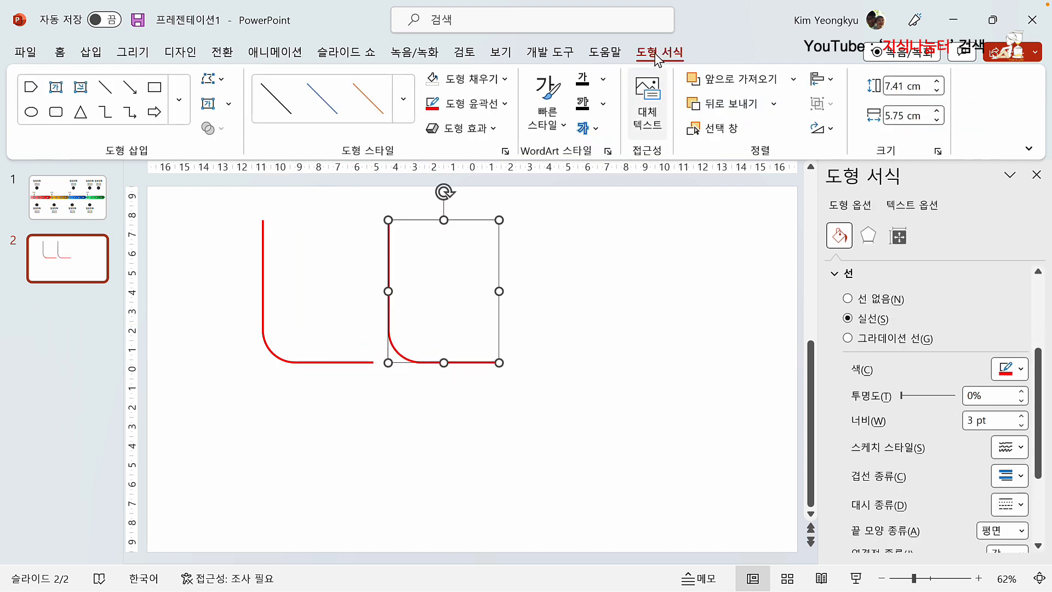
pyautogui.click(830, 129)
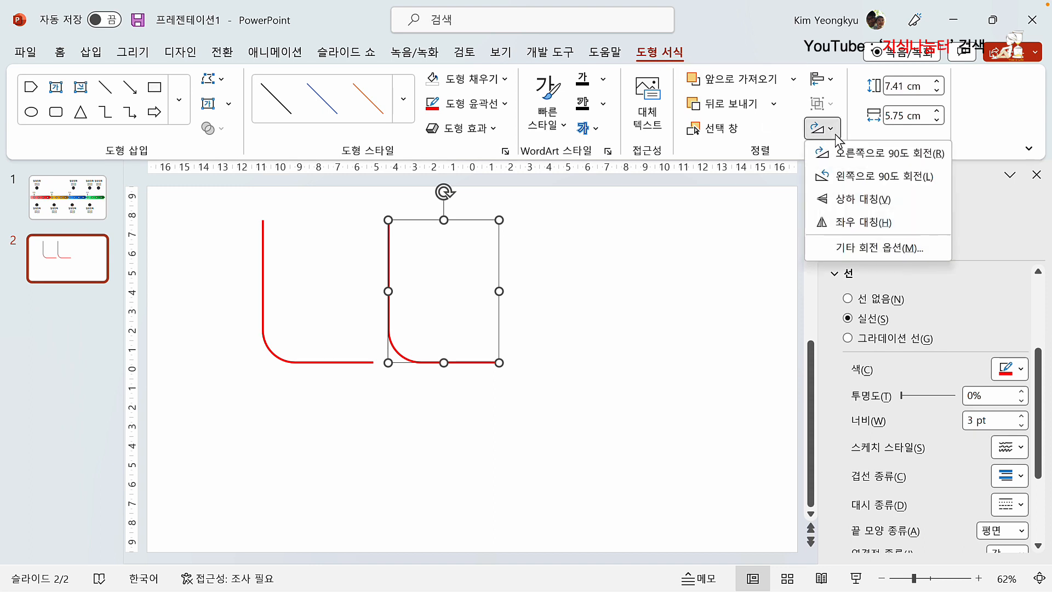
pyautogui.click(855, 222)
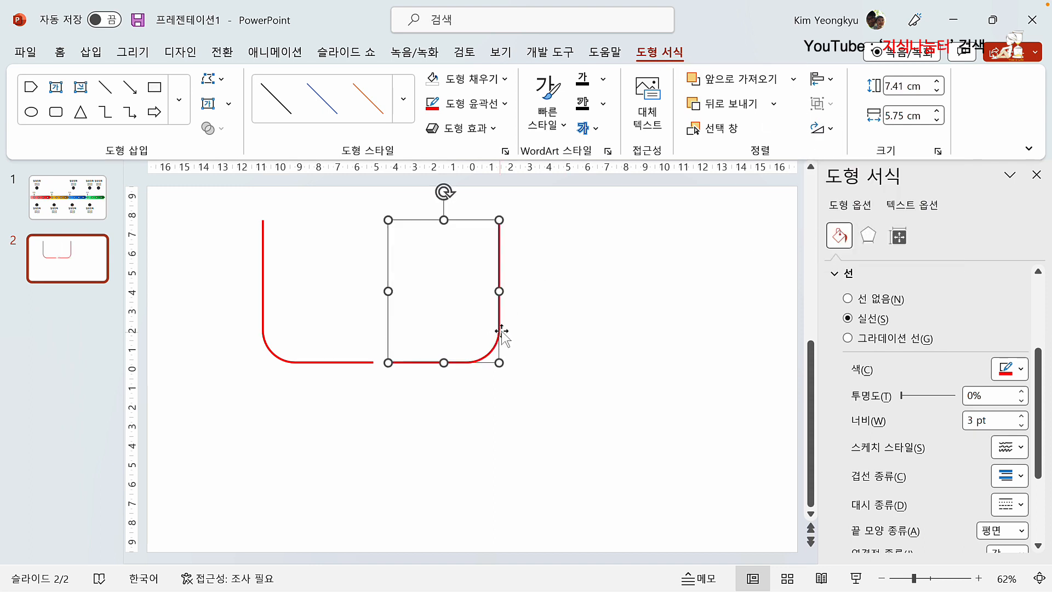
pyautogui.click(824, 131)
pyautogui.click(855, 198)
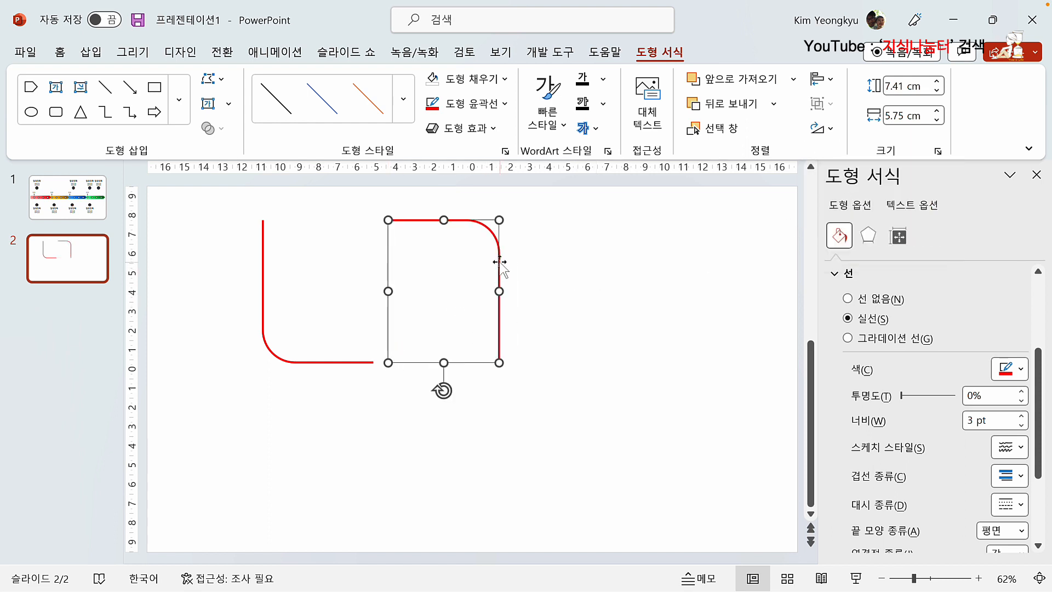
# Join the flipped copy to the original's horizontal end as one stepped line with rounded bends, and select both pieces.
pyautogui.moveTo(499, 261)
pyautogui.mouseDown()
pyautogui.moveTo(460, 336)
pyautogui.moveTo(449, 394)
pyautogui.moveTo(406, 403)
pyautogui.mouseUp()
pyautogui.click(523, 399)
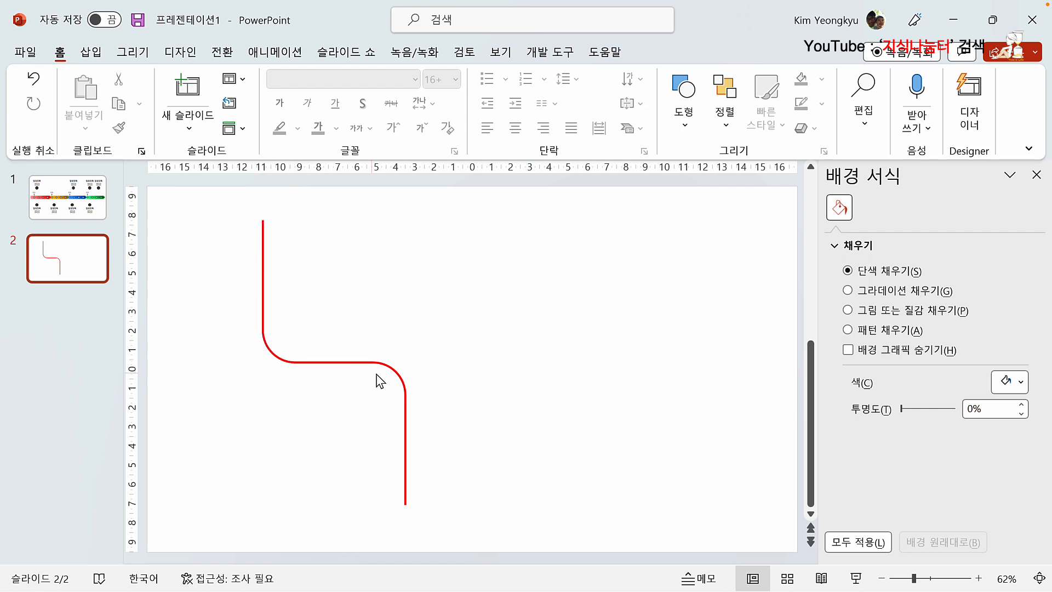
pyautogui.moveTo(192, 199); pyautogui.dragTo(501, 528)
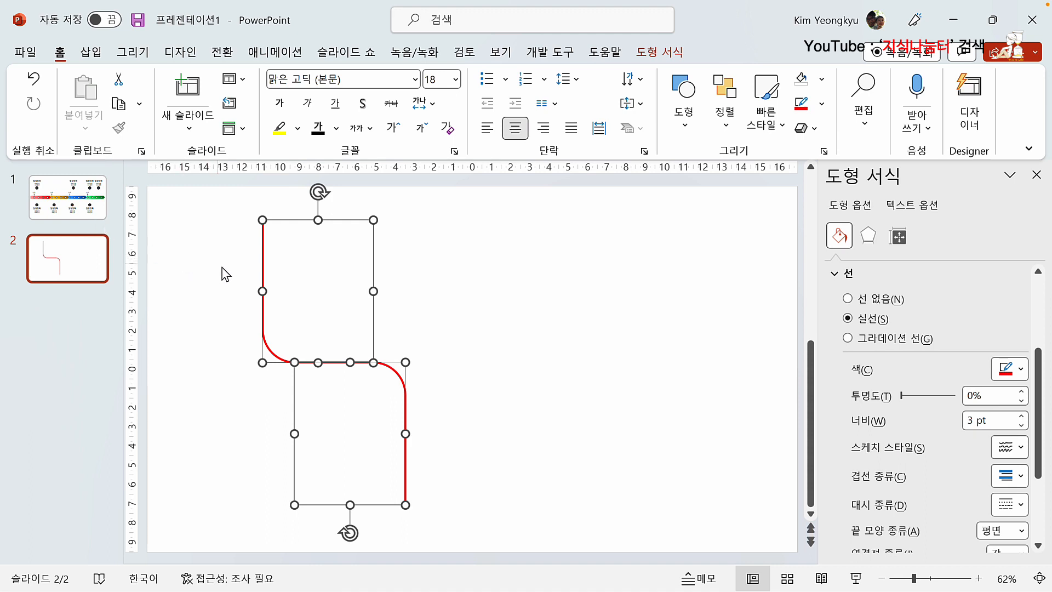
# Set the outline of both selected line pieces to 1.5 pt thickness and black colour.
pyautogui.click(662, 54)
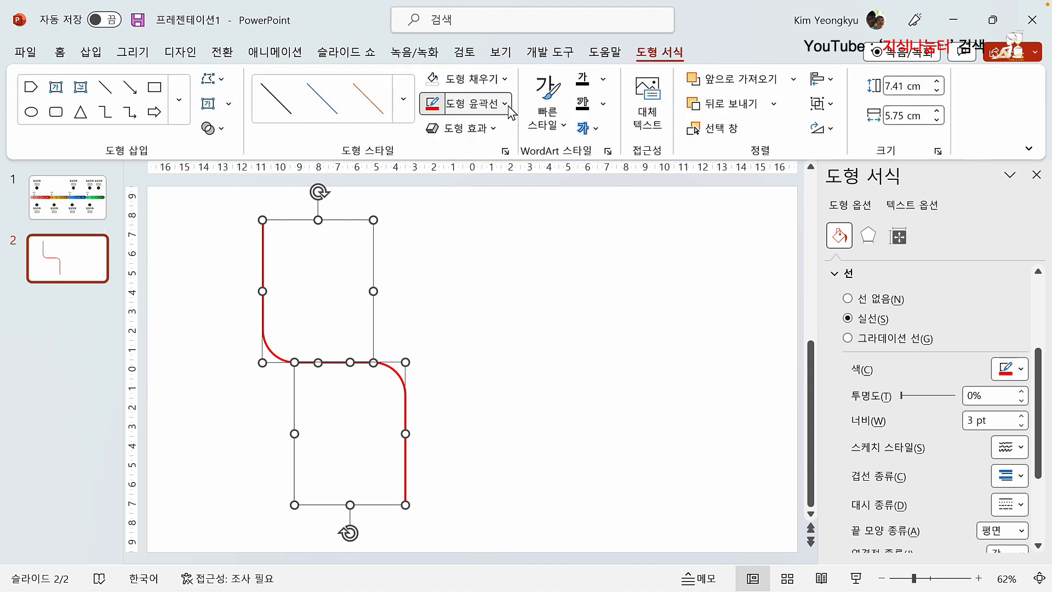
pyautogui.click(508, 105)
pyautogui.moveTo(534, 421)
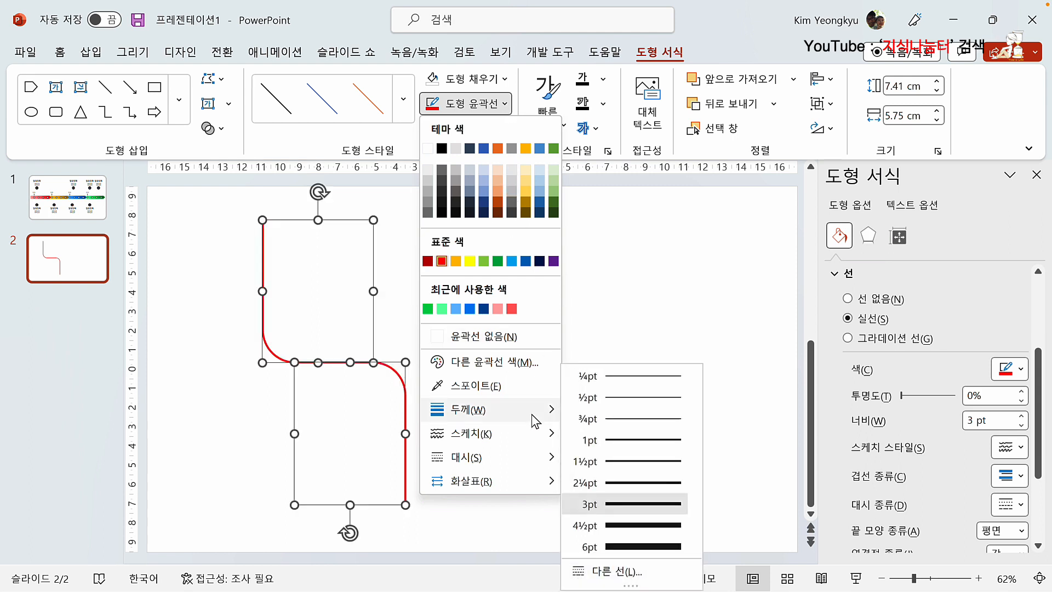
pyautogui.click(647, 459)
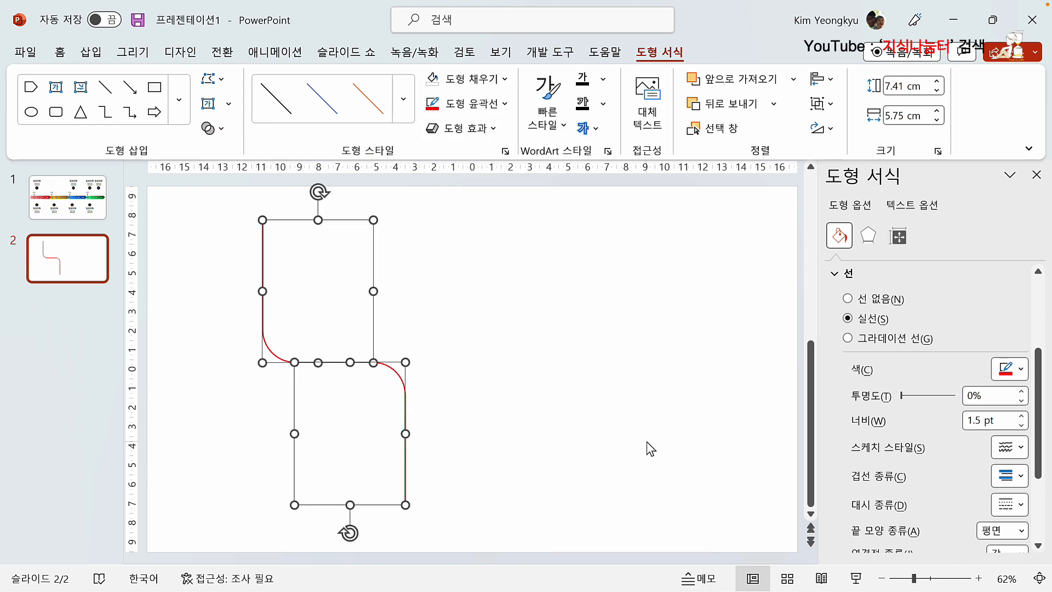
pyautogui.click(504, 104)
pyautogui.click(441, 148)
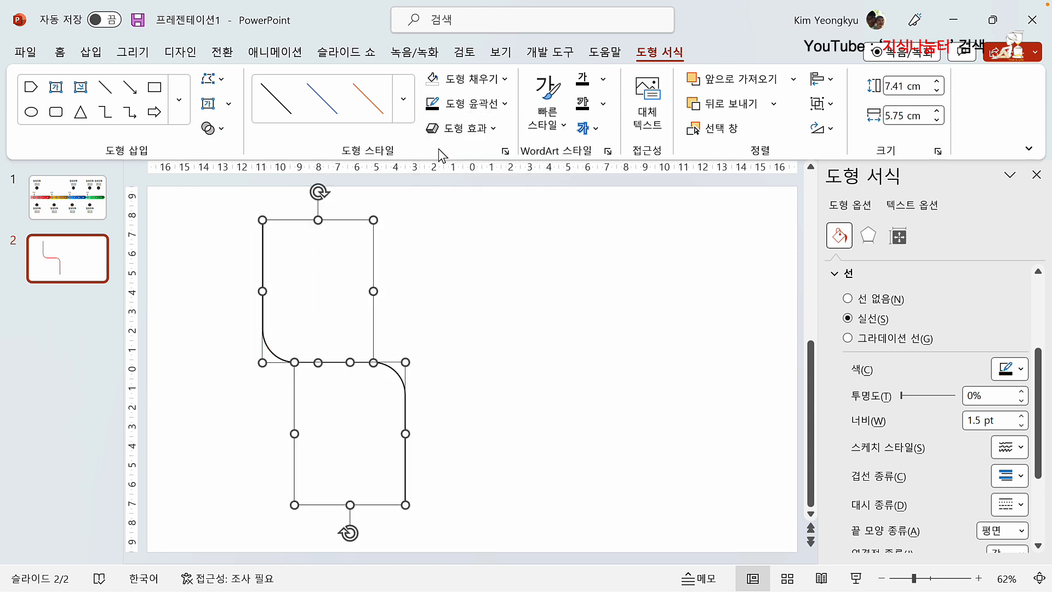
pyautogui.click(481, 271)
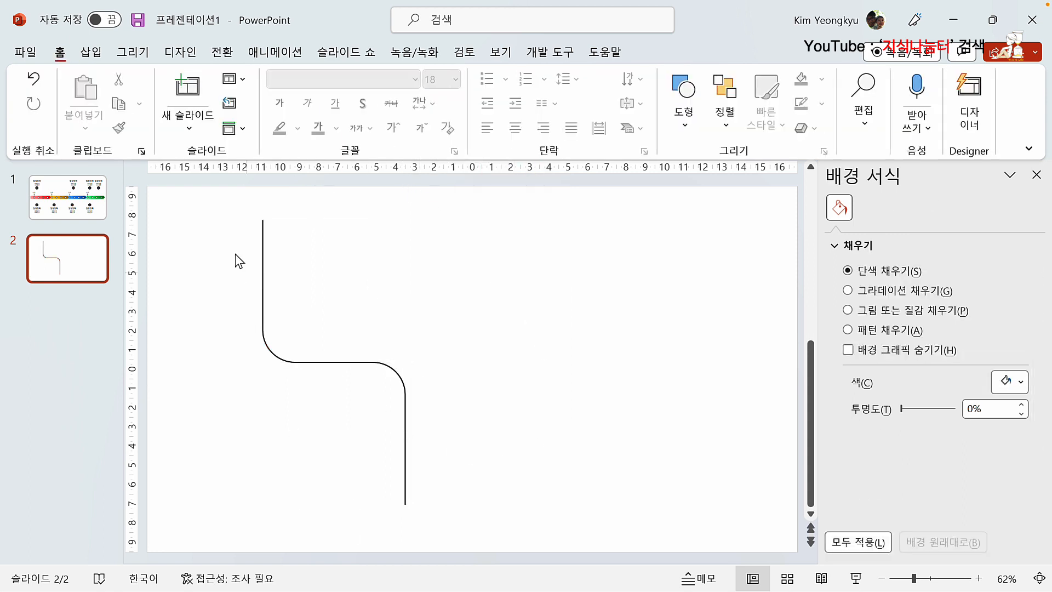
# Group the two L-shaped pieces into a single stepped connector line.
pyautogui.moveTo(212, 202); pyautogui.dragTo(512, 542)
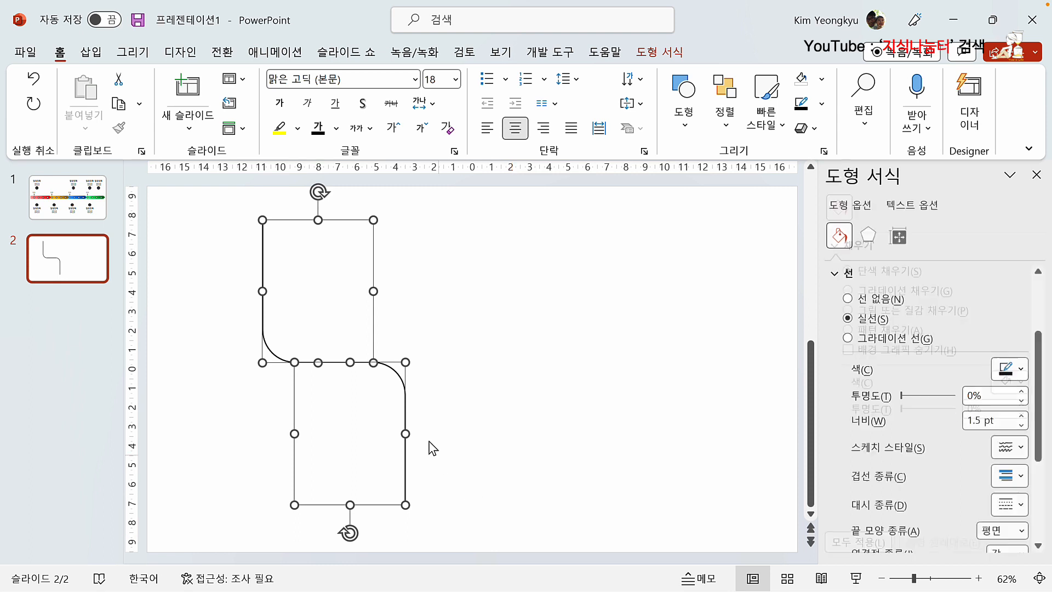
pyautogui.rightClick(386, 369)
pyautogui.moveTo(451, 358)
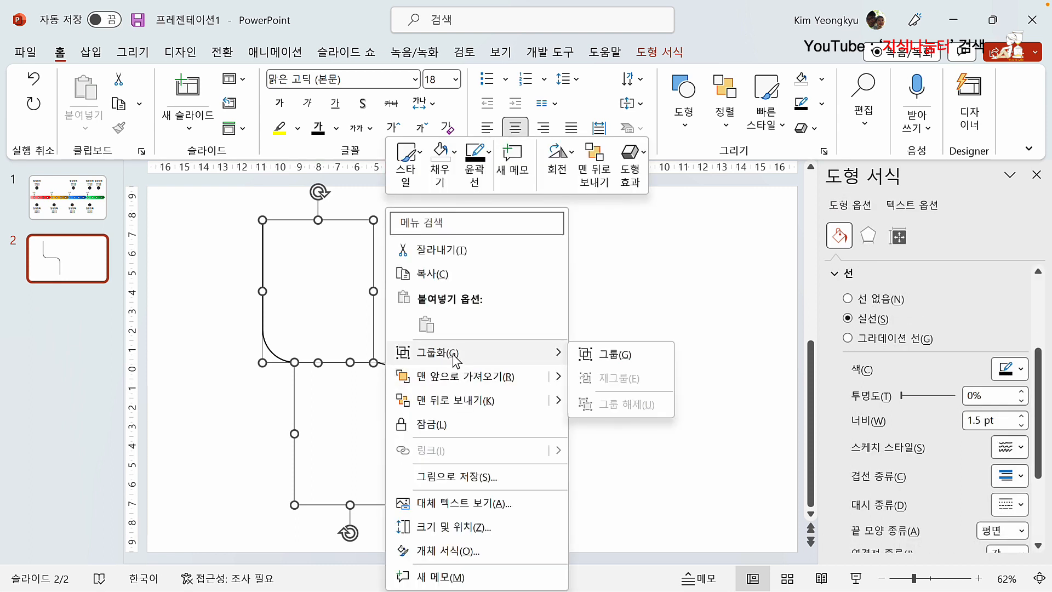
pyautogui.click(589, 354)
pyautogui.click(515, 364)
# Shrink the grouped stepped line proportionally to a small connector about 1.5 cm tall.
pyautogui.click(405, 372)
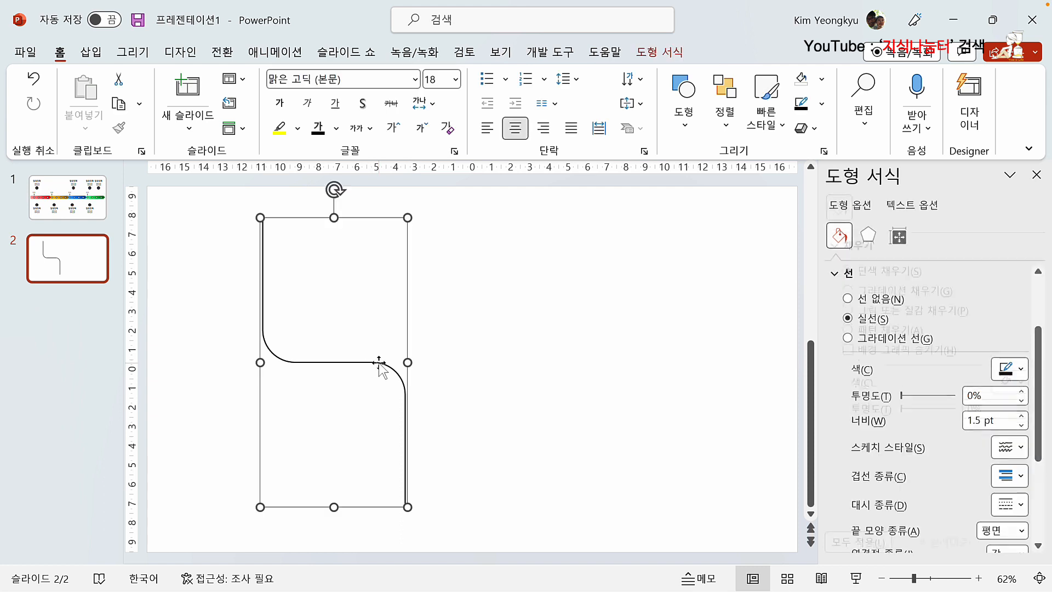
pyautogui.moveTo(260, 217); pyautogui.dragTo(396, 480)
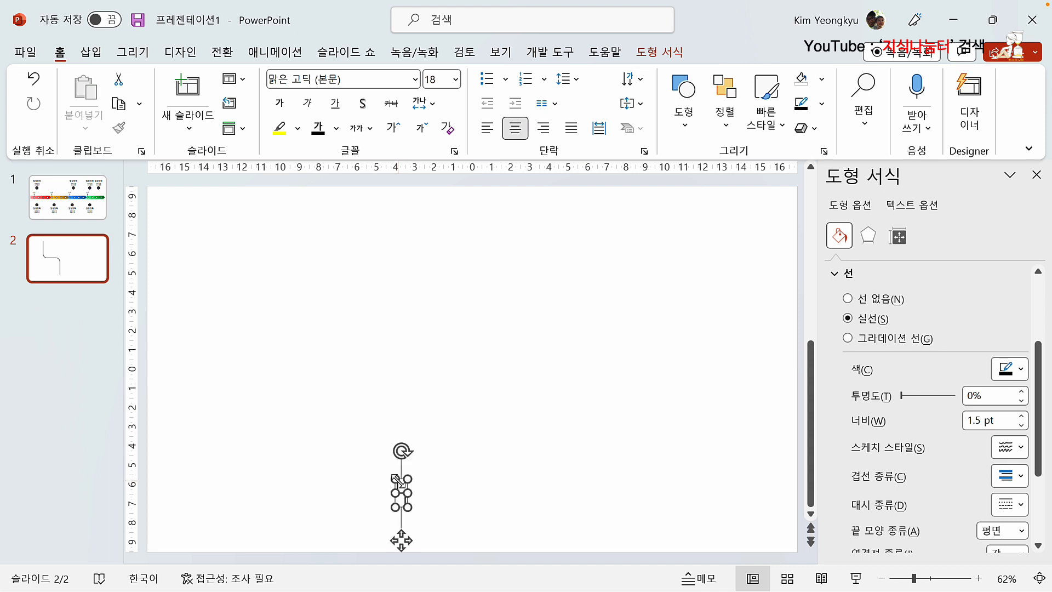
pyautogui.click(495, 463)
# Cut the small stepped connector from slide 2 and paste it onto the timeline on slide 1.
pyautogui.click(399, 500)
pyautogui.press('Delete')
pyautogui.click(93, 200)
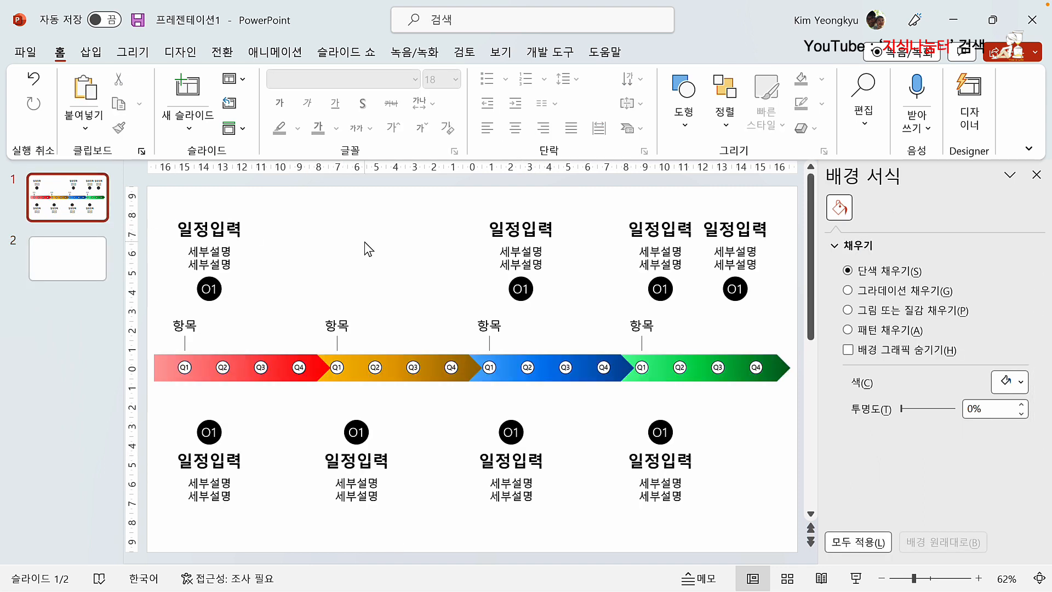
pyautogui.hotkey('ctrl', 'v')
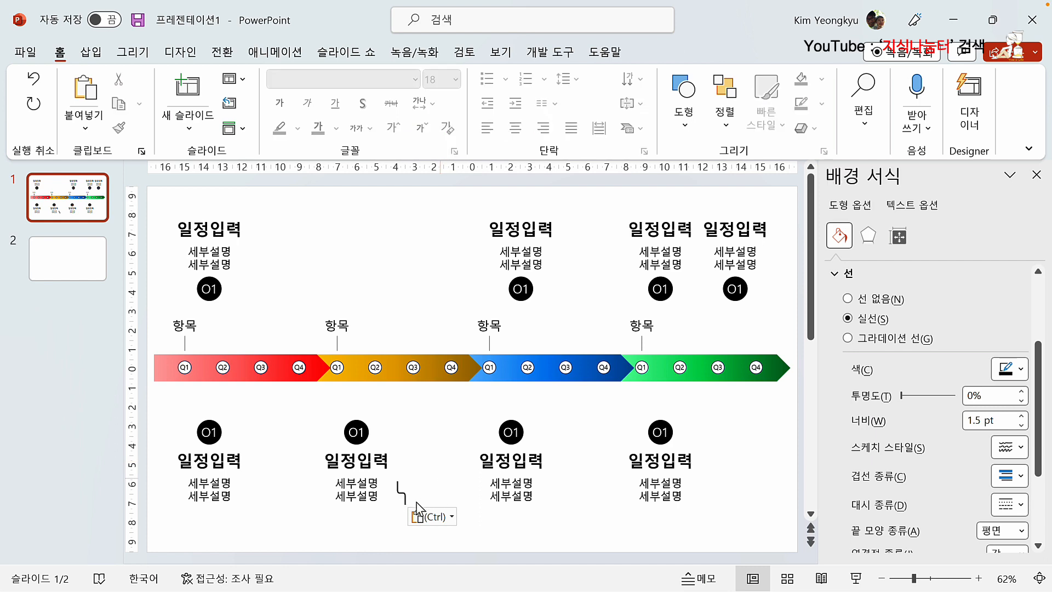
pyautogui.click(425, 503)
# Place the connector beneath the first upper O1 circle and enlarge it to about 1.99 cm tall and 0.59 cm wide.
pyautogui.click(401, 493)
pyautogui.moveTo(401, 493)
pyautogui.mouseDown()
pyautogui.moveTo(213, 323)
pyautogui.moveTo(212, 364)
pyautogui.mouseUp()
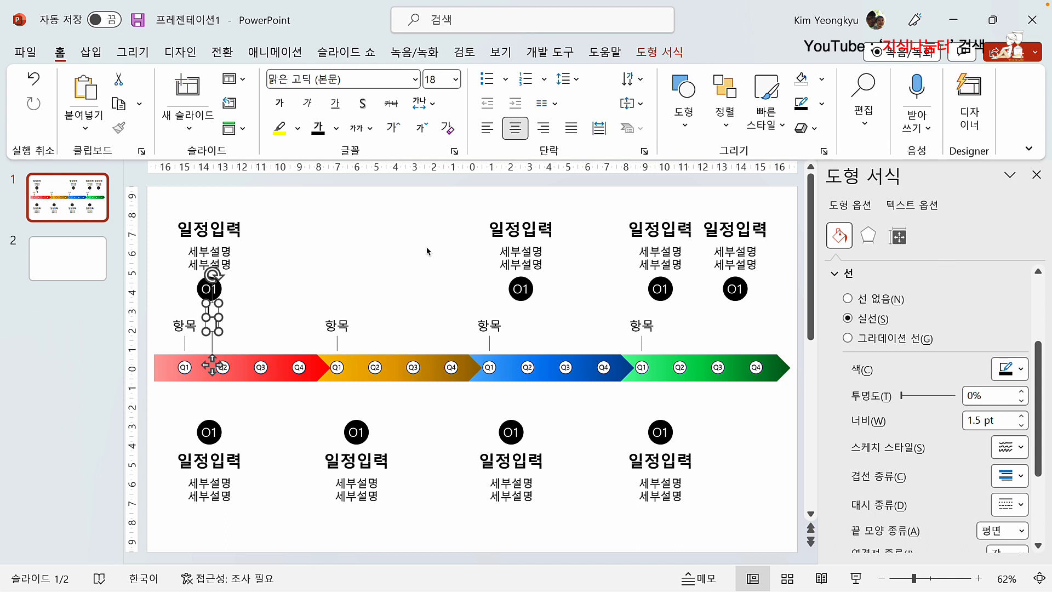
pyautogui.moveTo(217, 332); pyautogui.dragTo(220, 343)
pyautogui.click(258, 310)
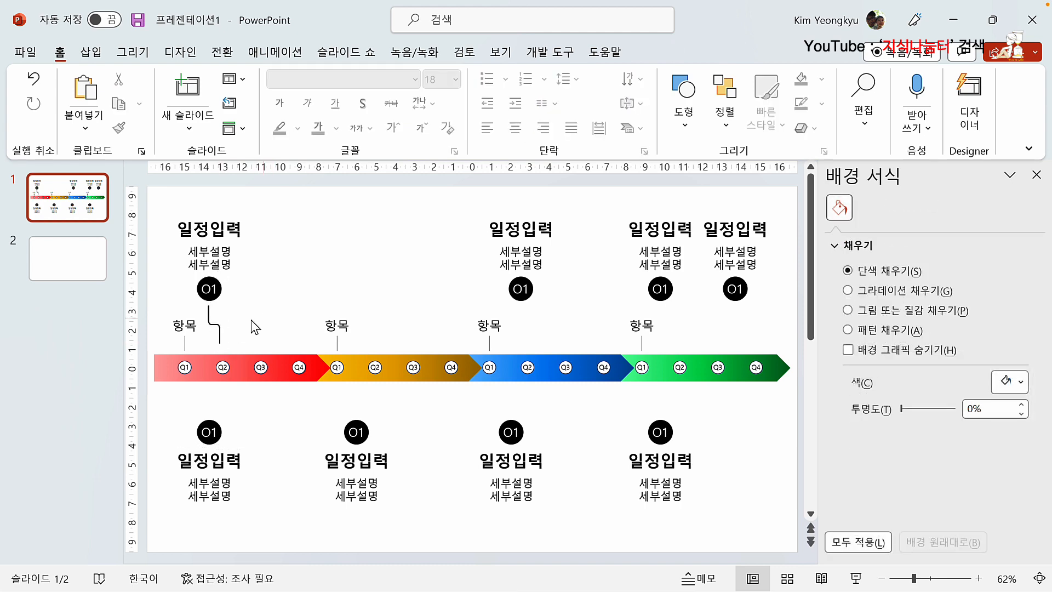
# Duplicate the stepped connector and place the copies beneath the other three upper O1 circles.
pyautogui.click(218, 332)
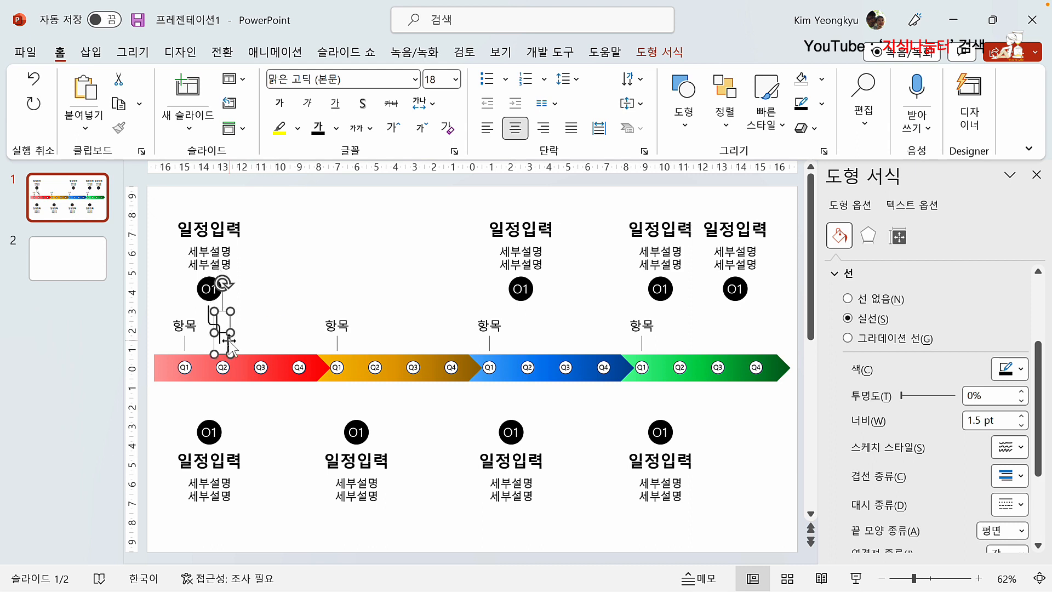
pyautogui.moveTo(225, 337); pyautogui.dragTo(529, 326)
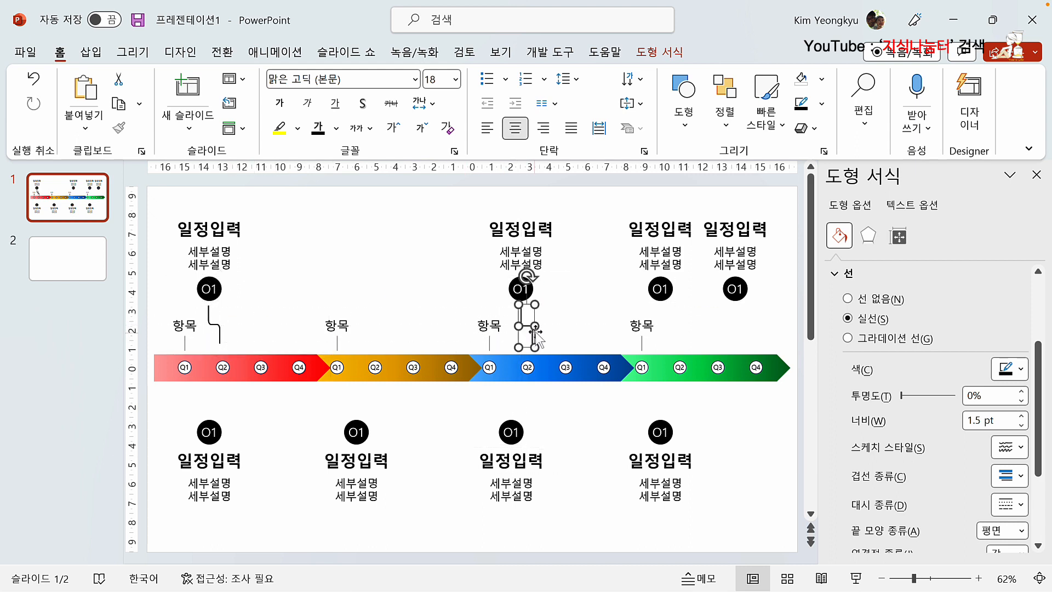
pyautogui.hotkey('ctrl', 'd')
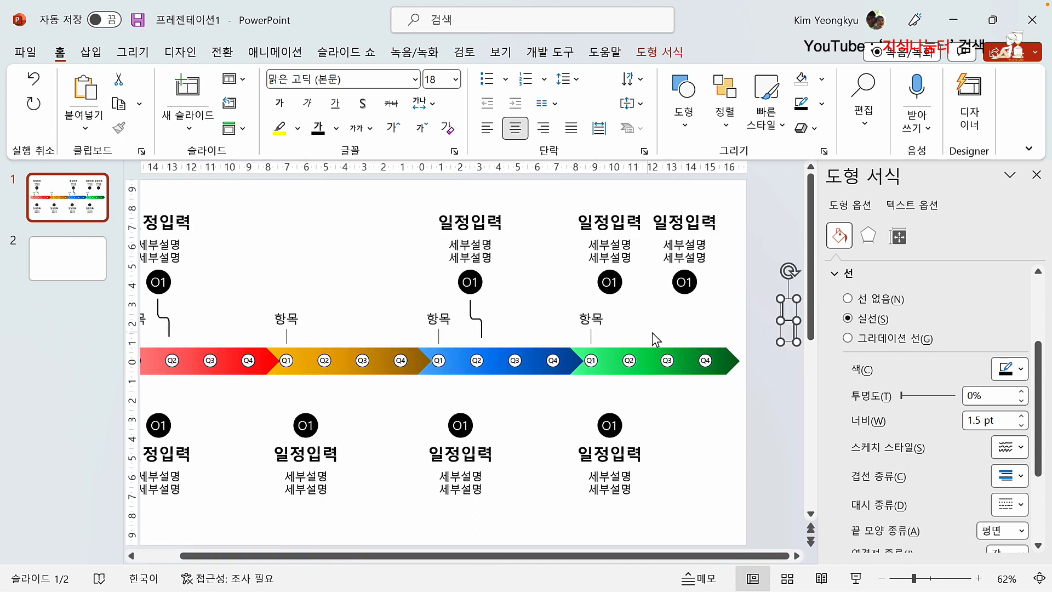
pyautogui.moveTo(784, 317); pyautogui.dragTo(620, 308)
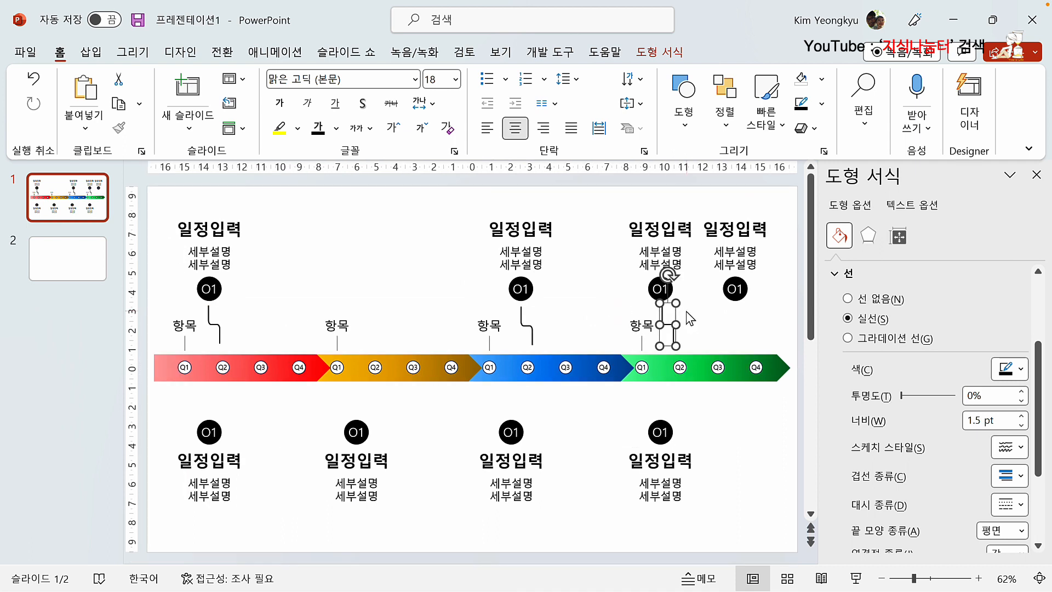
pyautogui.hotkey('ctrl', 'd')
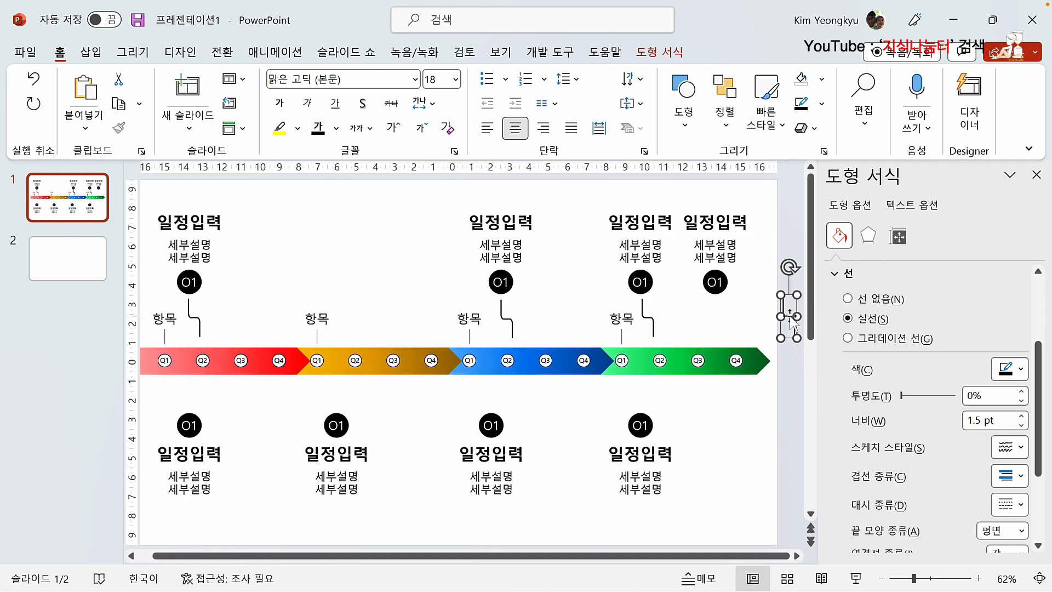
pyautogui.moveTo(784, 305); pyautogui.dragTo(724, 307)
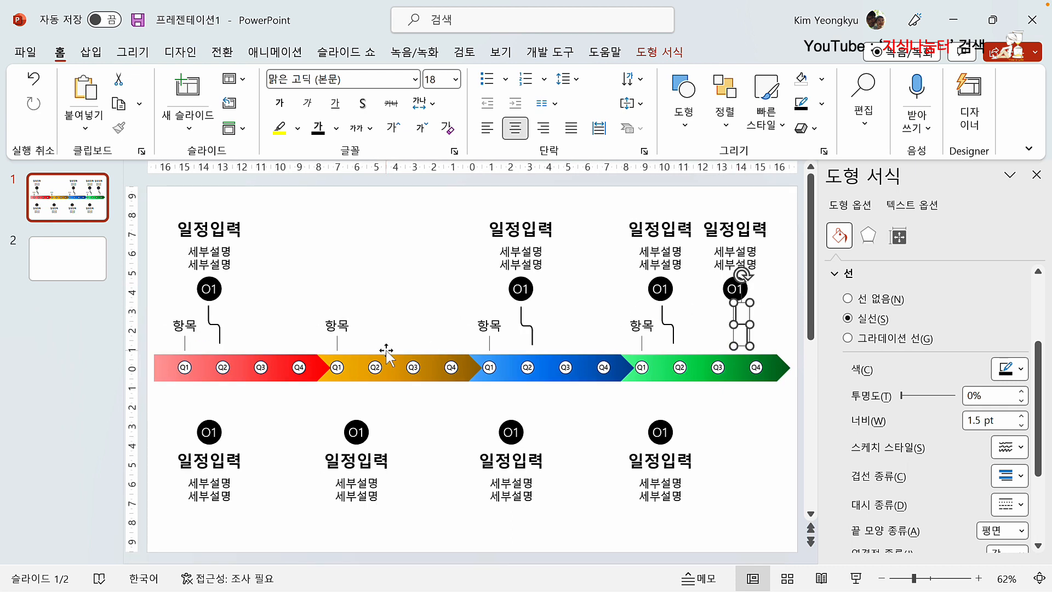
# Align the four upper stepped connectors along their top edges.
pyautogui.keyDown('shift'); pyautogui.click(673, 336); pyautogui.keyUp('shift')
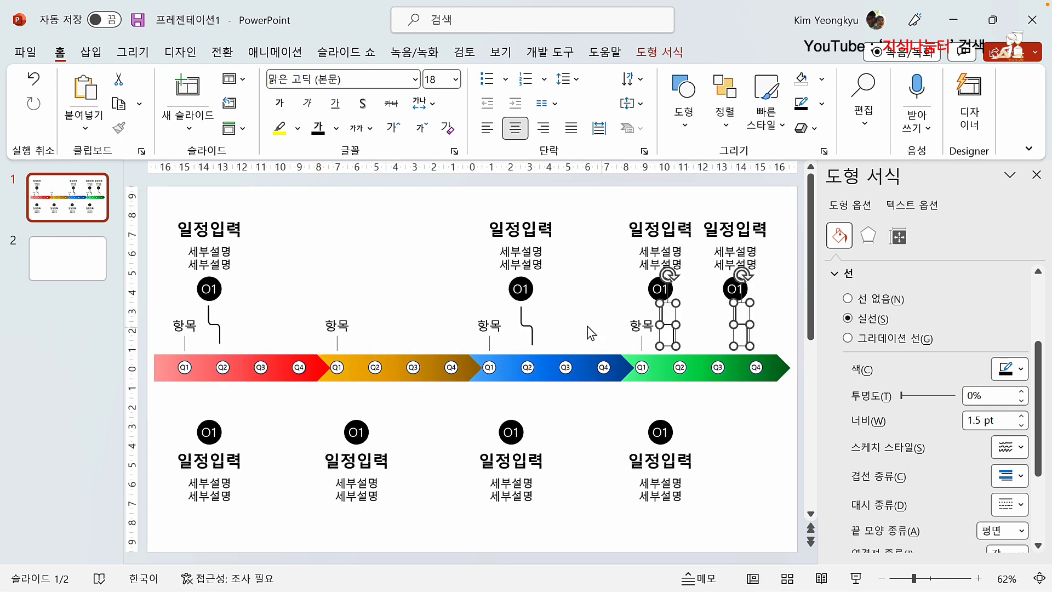
pyautogui.keyDown('shift'); pyautogui.click(530, 326); pyautogui.keyUp('shift')
pyautogui.keyDown('shift'); pyautogui.click(210, 321); pyautogui.keyUp('shift')
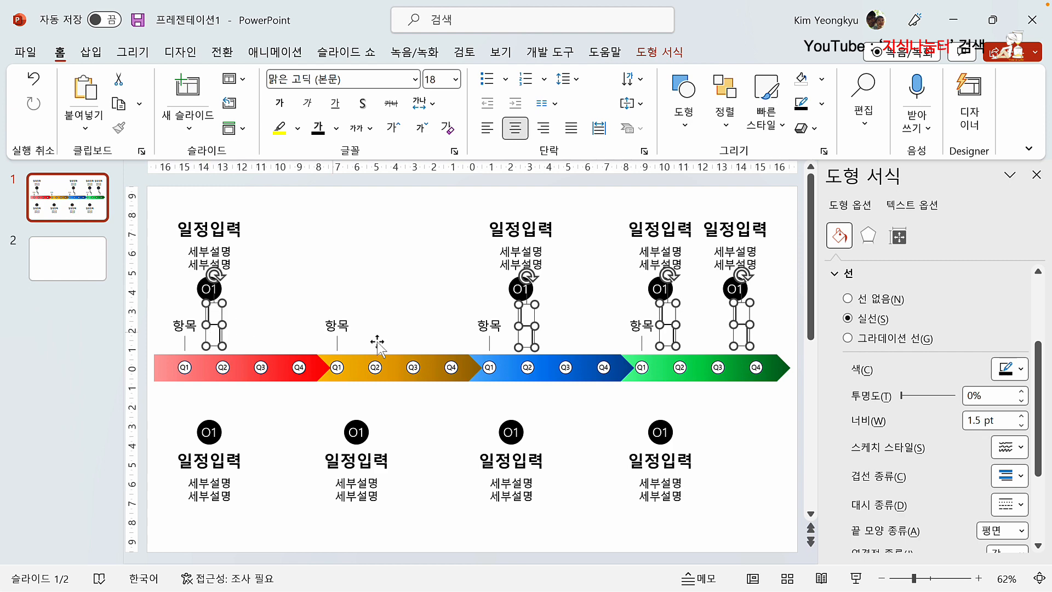
pyautogui.click(660, 52)
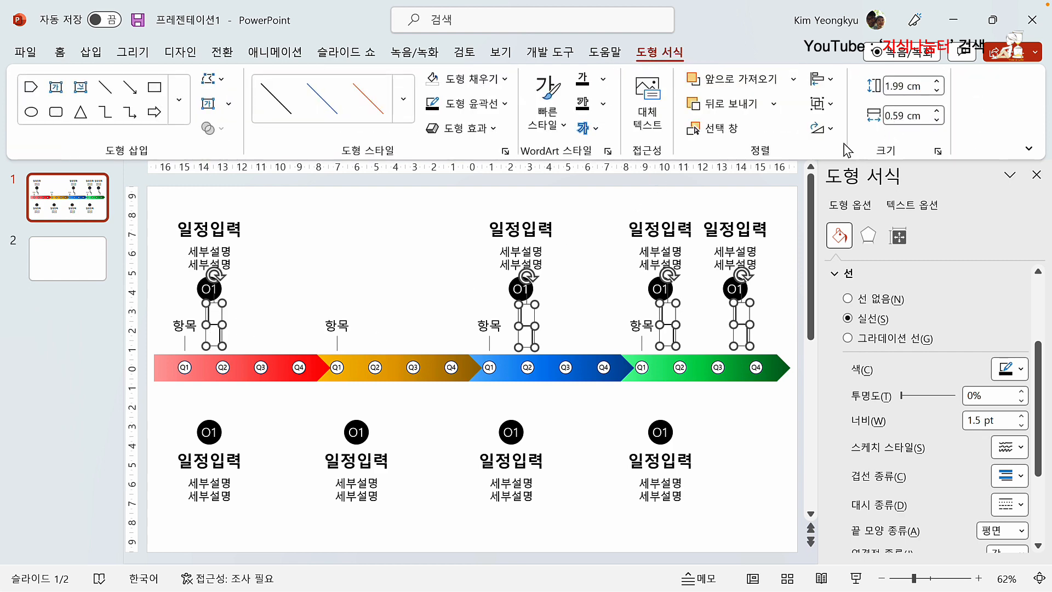
pyautogui.click(832, 85)
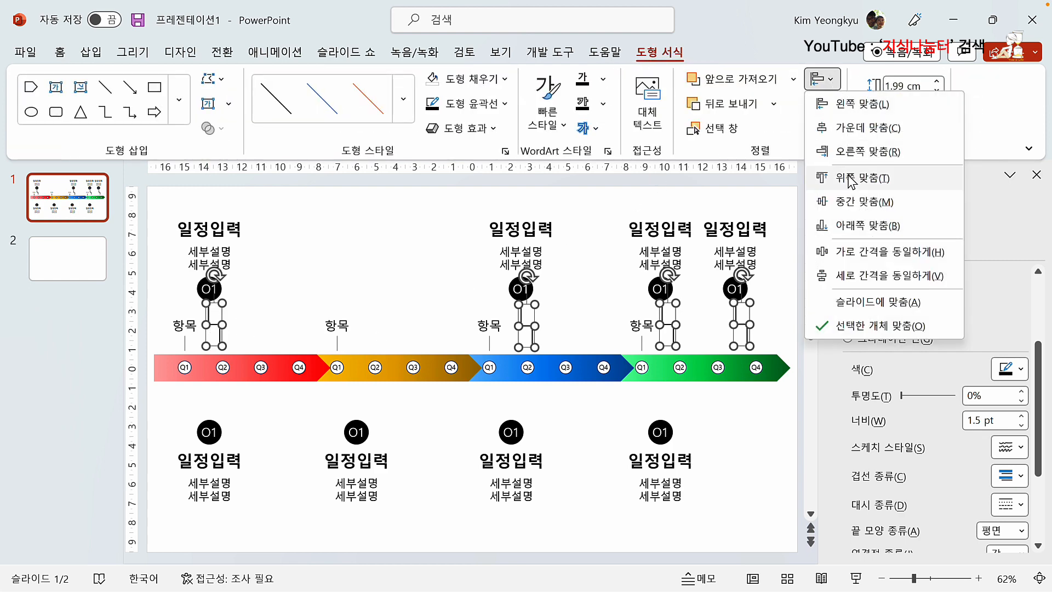
pyautogui.click(856, 174)
pyautogui.click(608, 325)
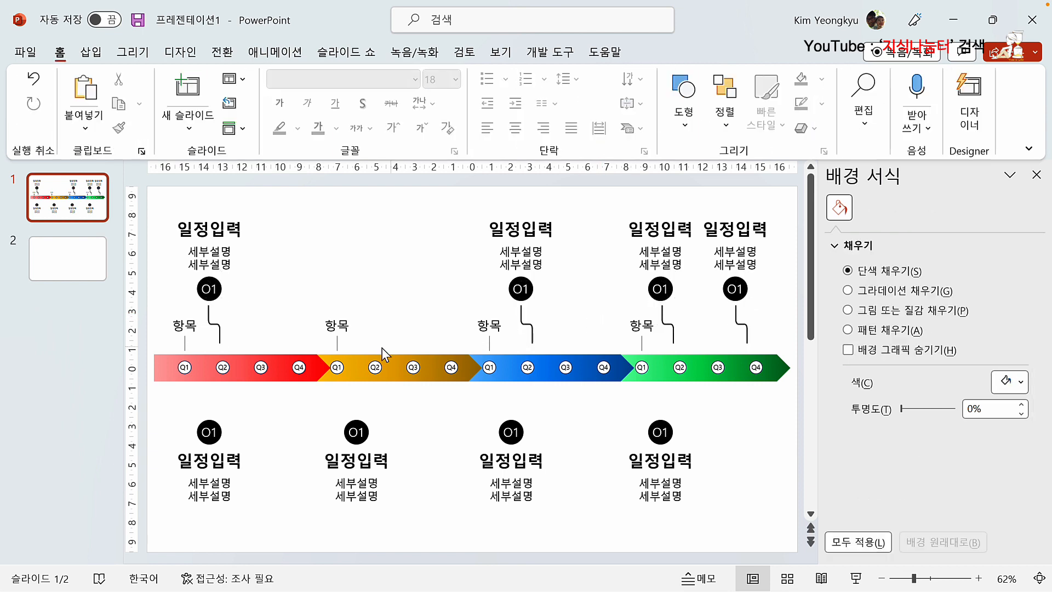
# Copy the first upper connector to below the red arrow so that it ends at the first lower O1 circle.
pyautogui.click(222, 331)
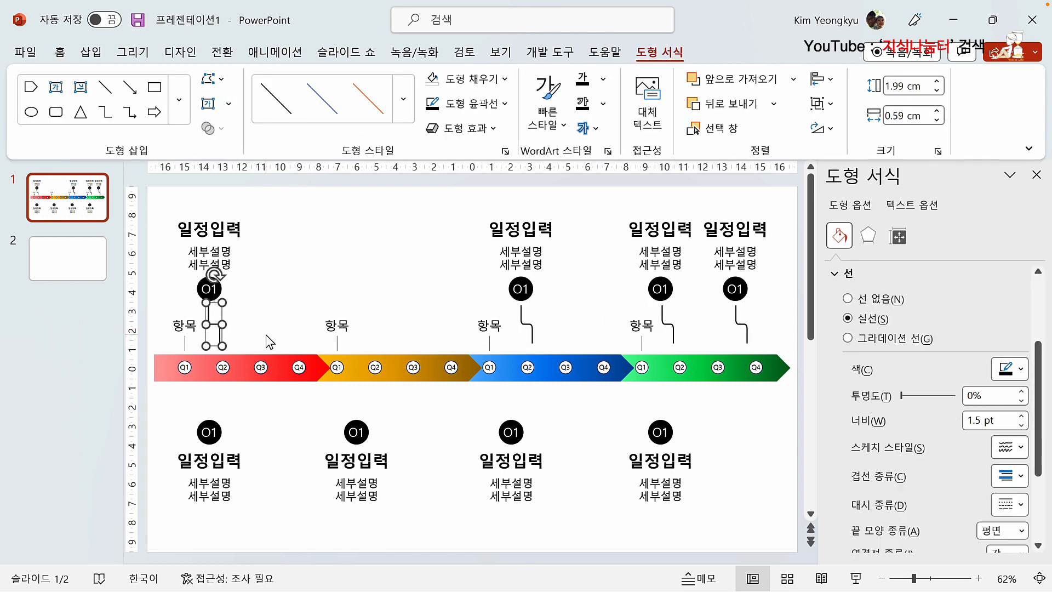
pyautogui.moveTo(222, 337); pyautogui.dragTo(209, 410)
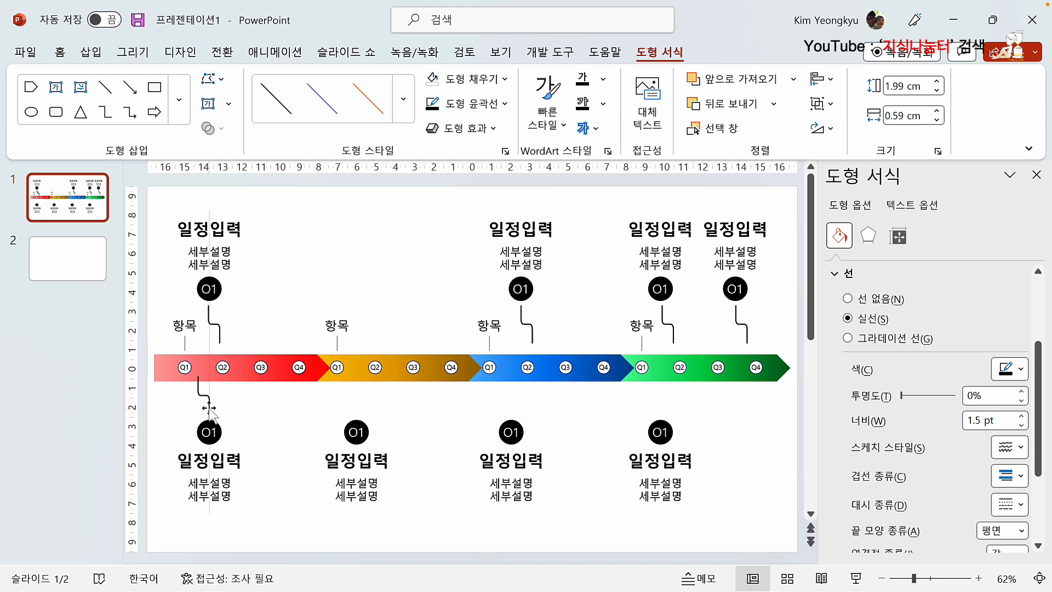
pyautogui.click(236, 412)
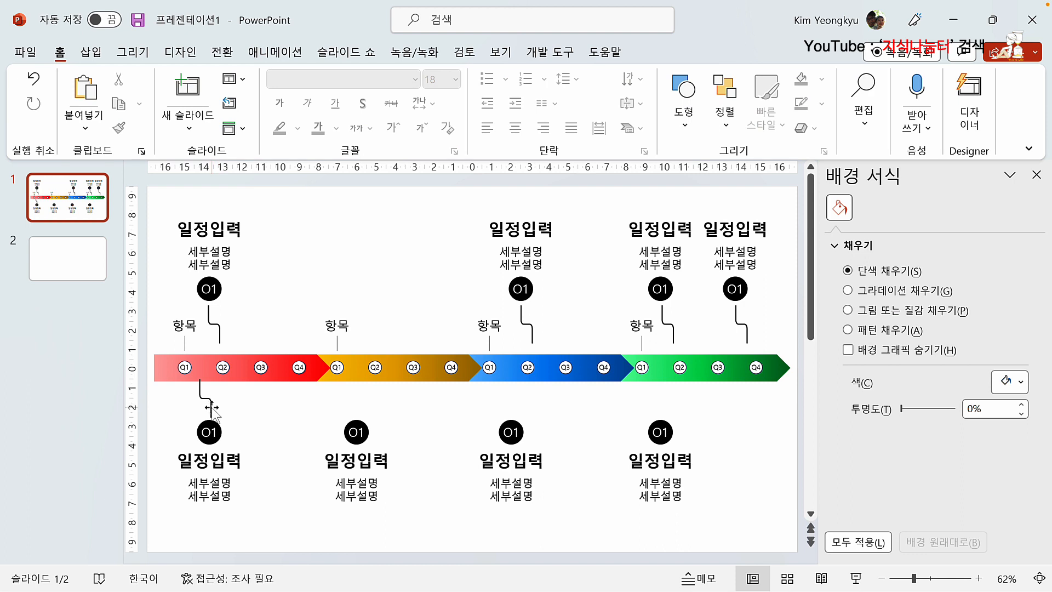
# Duplicate the lower connector and place the copies above the other three lower O1 circles.
pyautogui.click(210, 408)
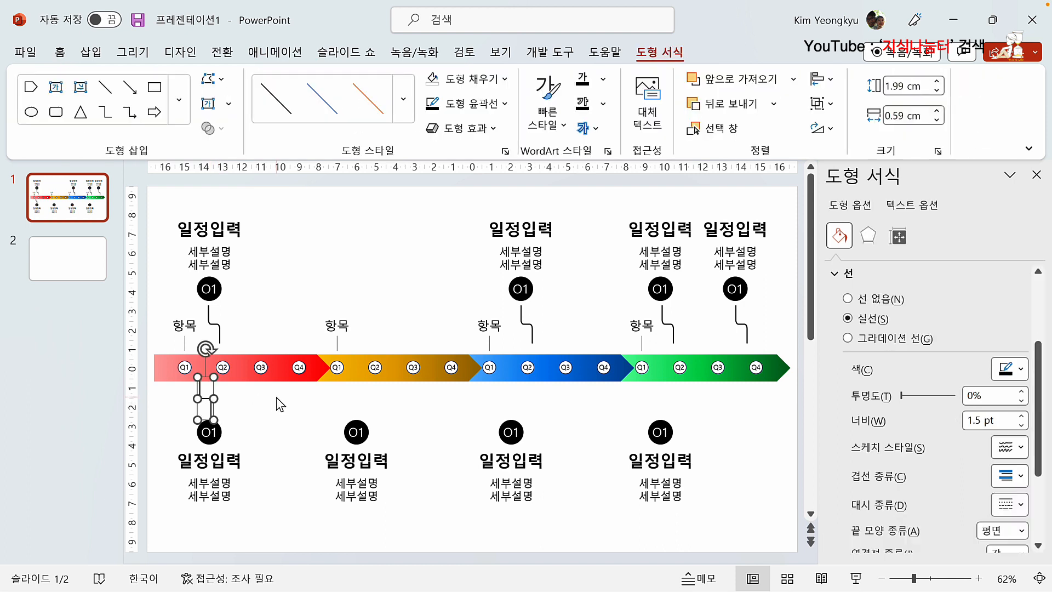
pyautogui.hotkey('ctrl', 'd')
pyautogui.moveTo(220, 420); pyautogui.dragTo(358, 410)
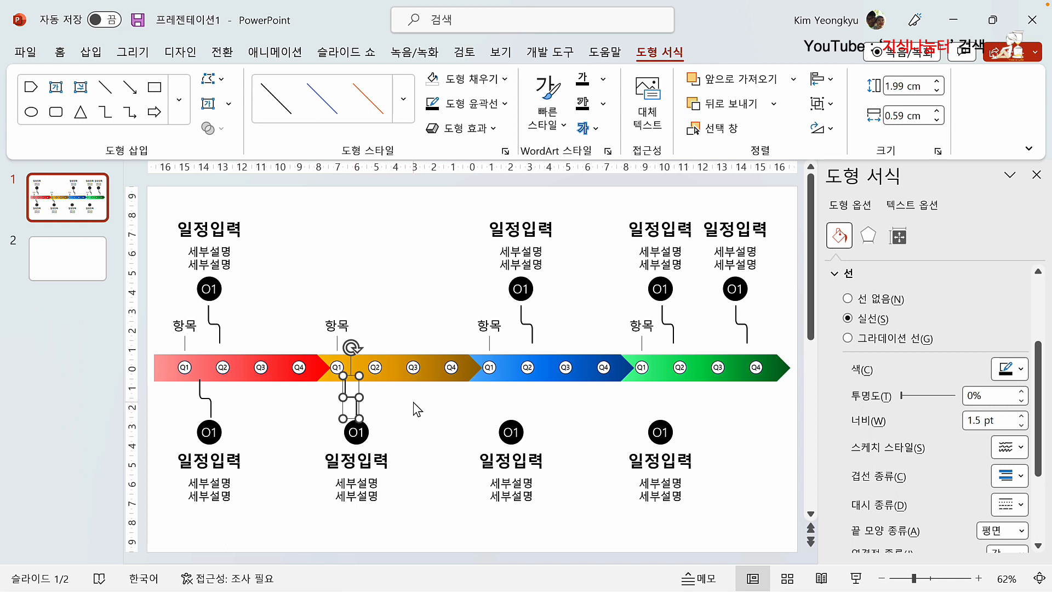
pyautogui.hotkey('ctrl', 'd')
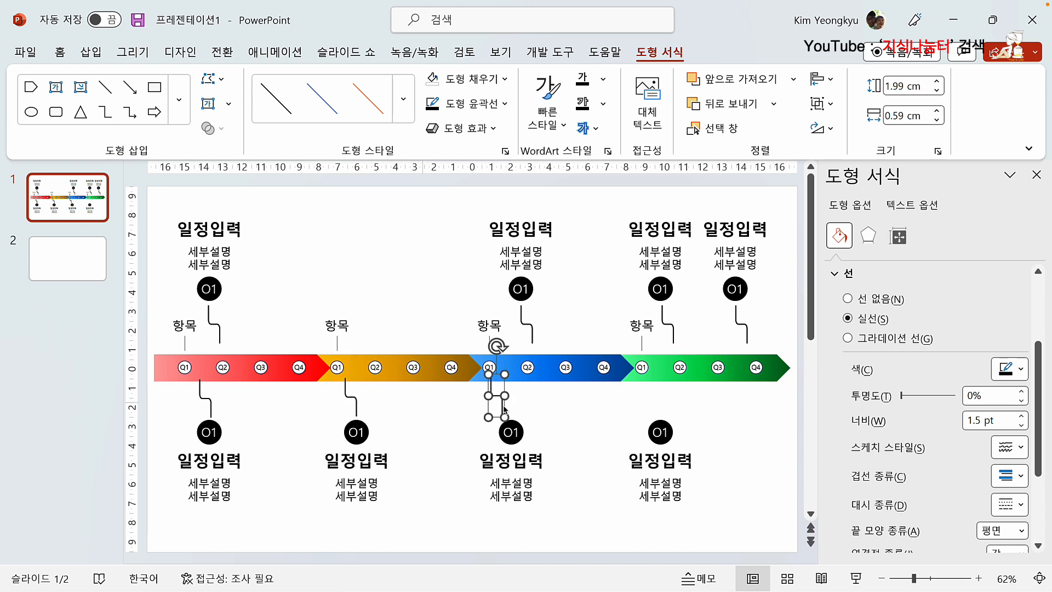
pyautogui.moveTo(503, 408); pyautogui.dragTo(511, 410)
pyautogui.hotkey('ctrl', 'd')
pyautogui.click(617, 419)
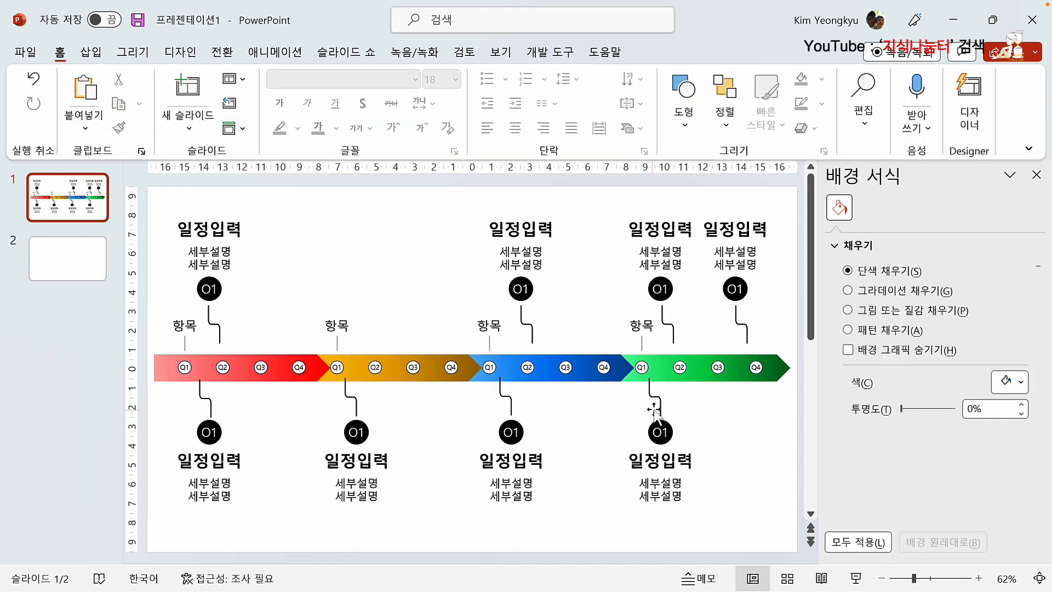
# Align the four lower stepped connectors along their bottom edges.
pyautogui.click(660, 408)
pyautogui.click(206, 408)
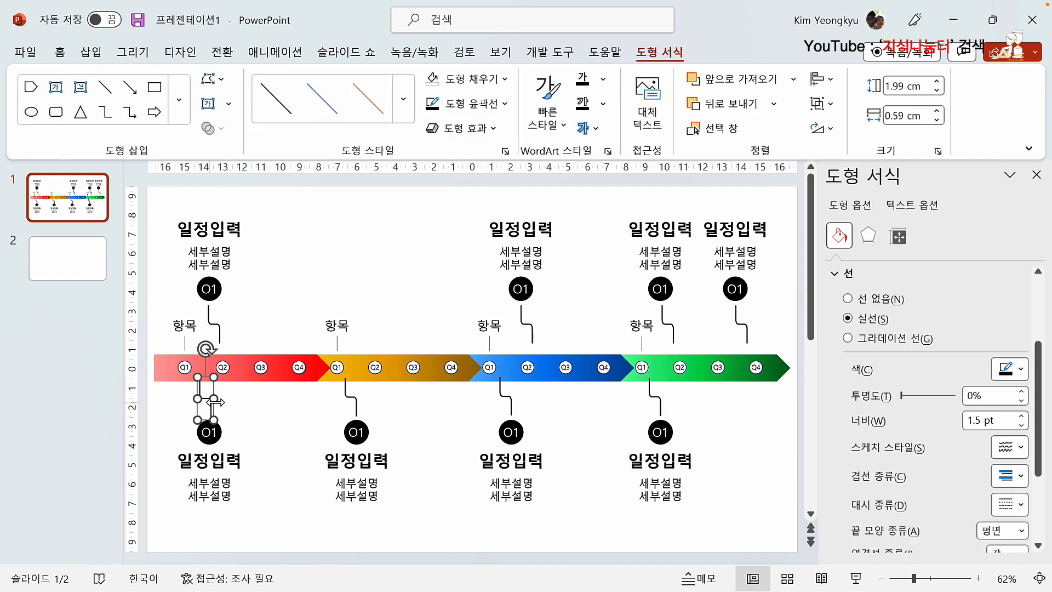
pyautogui.keyDown('shift'); pyautogui.click(346, 409); pyautogui.keyUp('shift')
pyautogui.keyDown('shift'); pyautogui.click(503, 407); pyautogui.keyUp('shift')
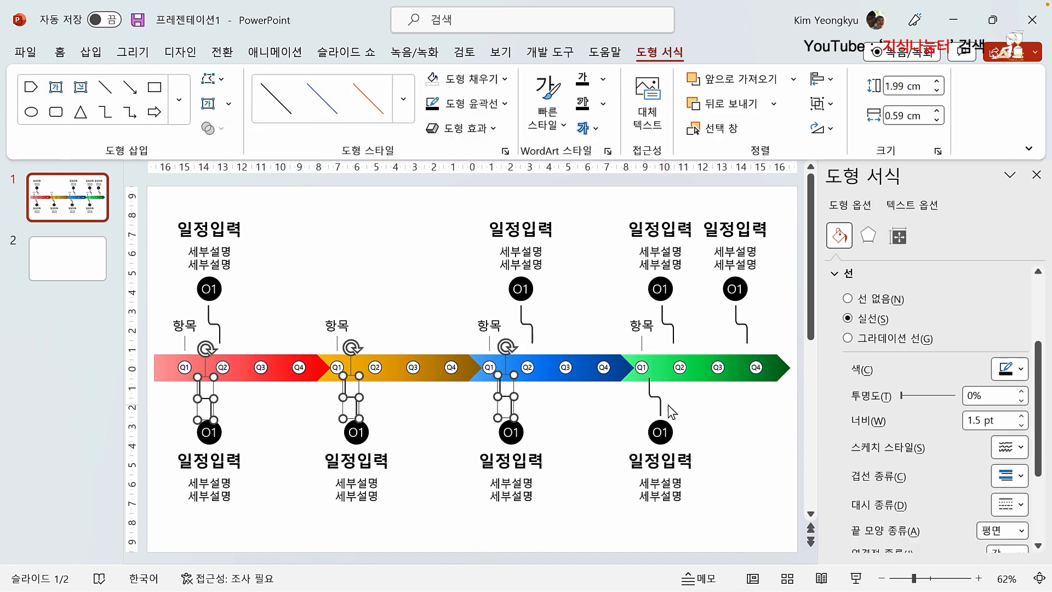
pyautogui.keyDown('shift'); pyautogui.click(662, 403); pyautogui.keyUp('shift')
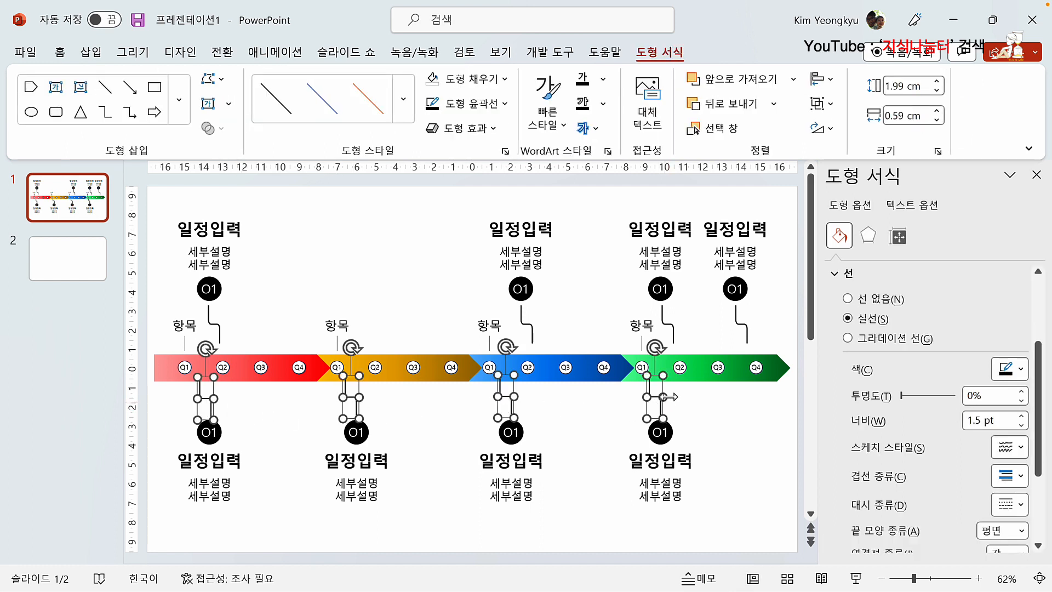
pyautogui.click(824, 83)
pyautogui.click(863, 225)
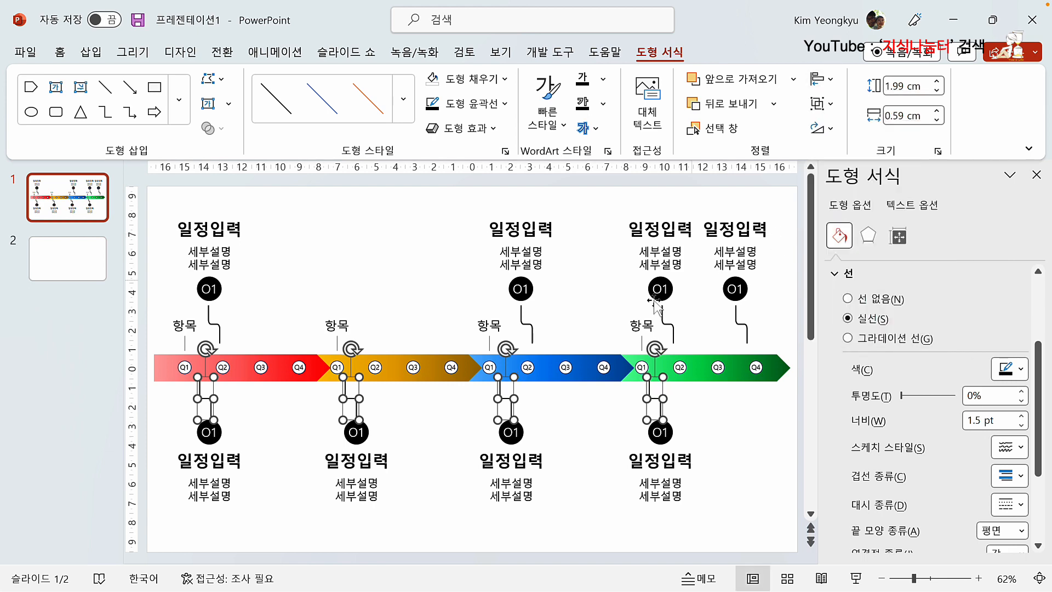
# Move the four lower schedule groups and their stepped connectors slightly down, leaving a gap beneath the arrows.
pyautogui.click(738, 527)
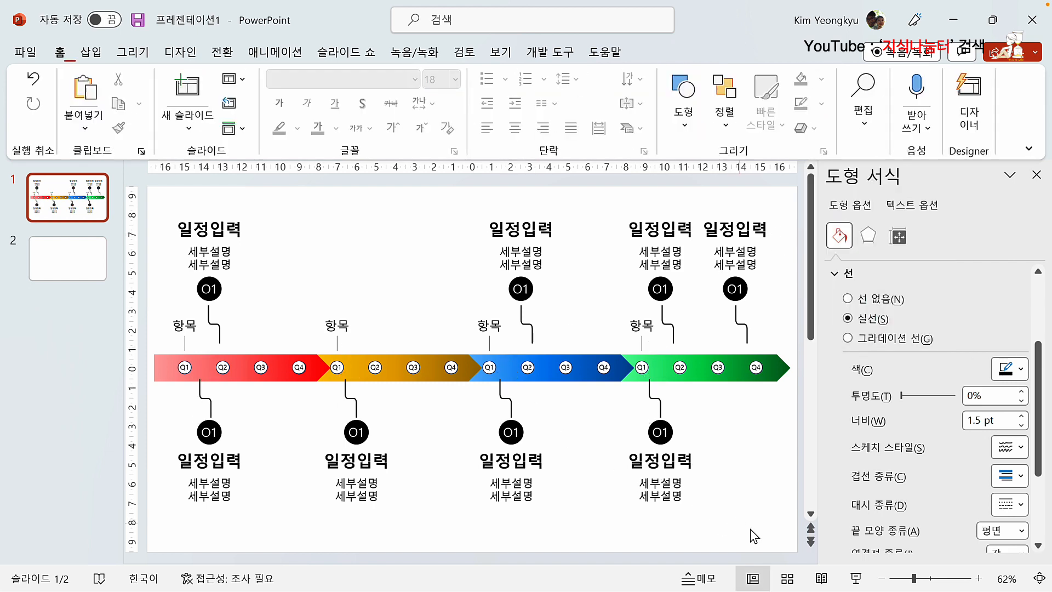
pyautogui.moveTo(755, 533); pyautogui.dragTo(161, 372)
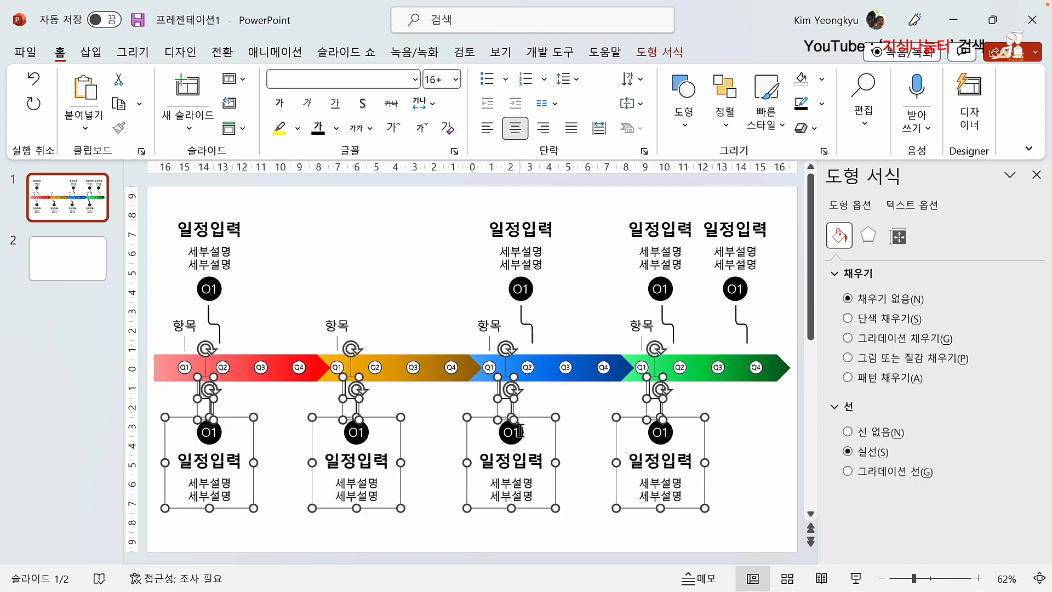
pyautogui.moveTo(522, 421); pyautogui.dragTo(524, 430)
pyautogui.click(451, 437)
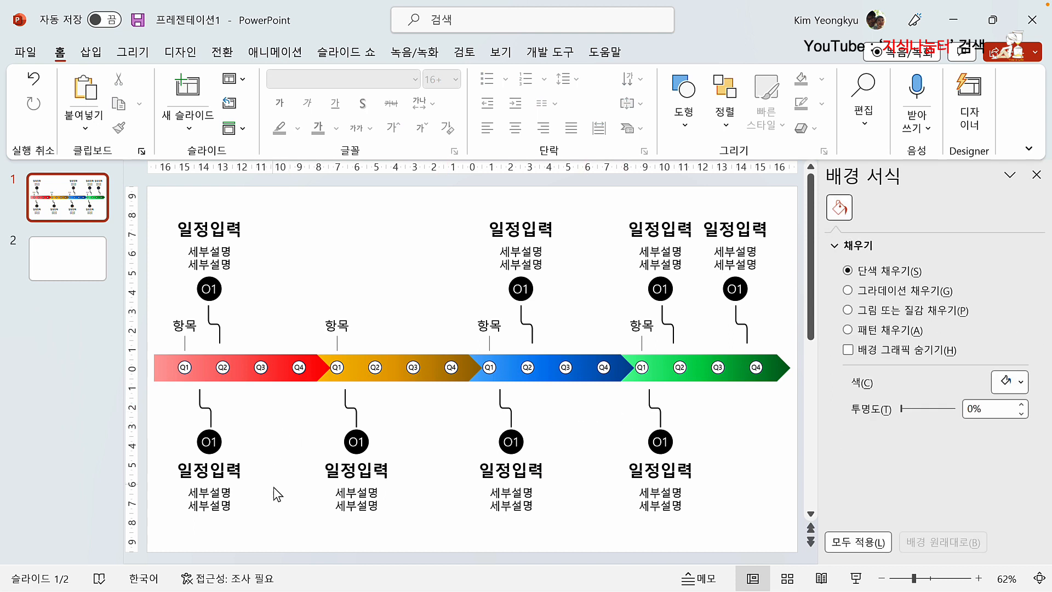
# Shift the first and second lower schedule groups with their connectors left so the connectors start below Q1 of the red and orange arrows.
pyautogui.moveTo(276, 527); pyautogui.dragTo(143, 379)
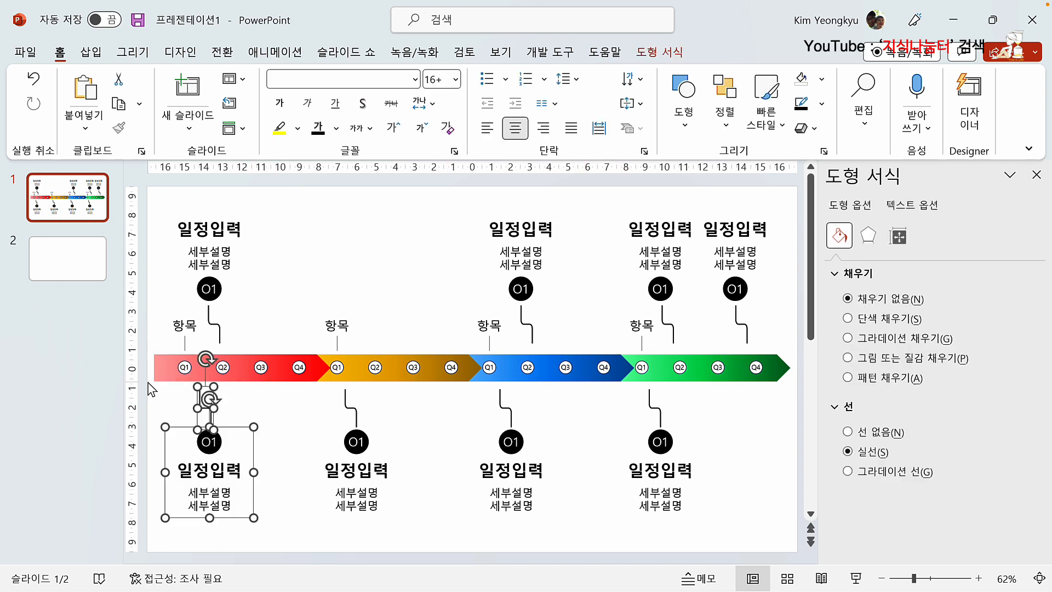
pyautogui.press('Left')
pyautogui.press('Left')
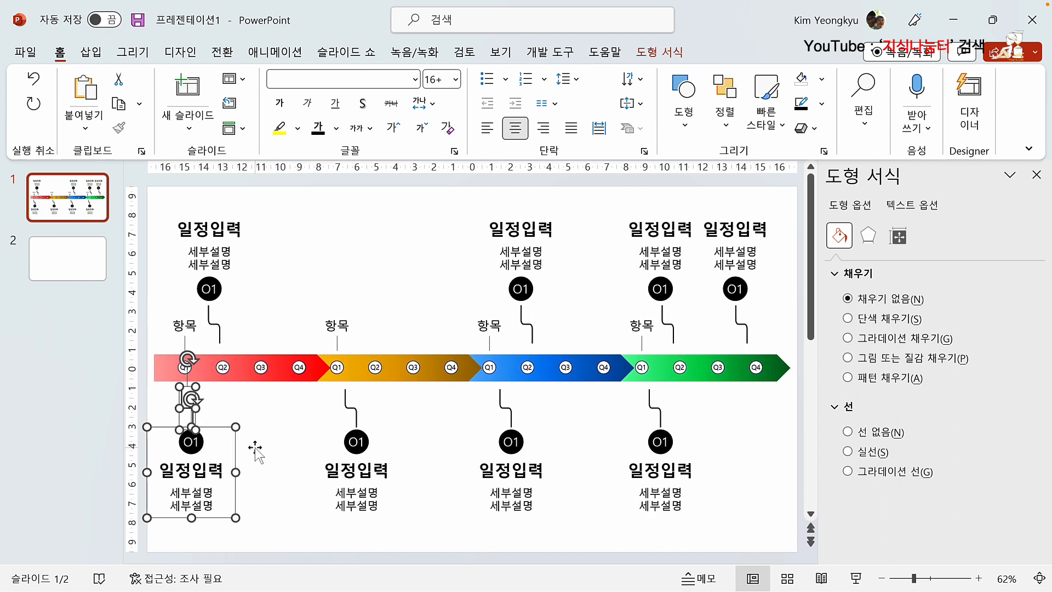
pyautogui.click(286, 436)
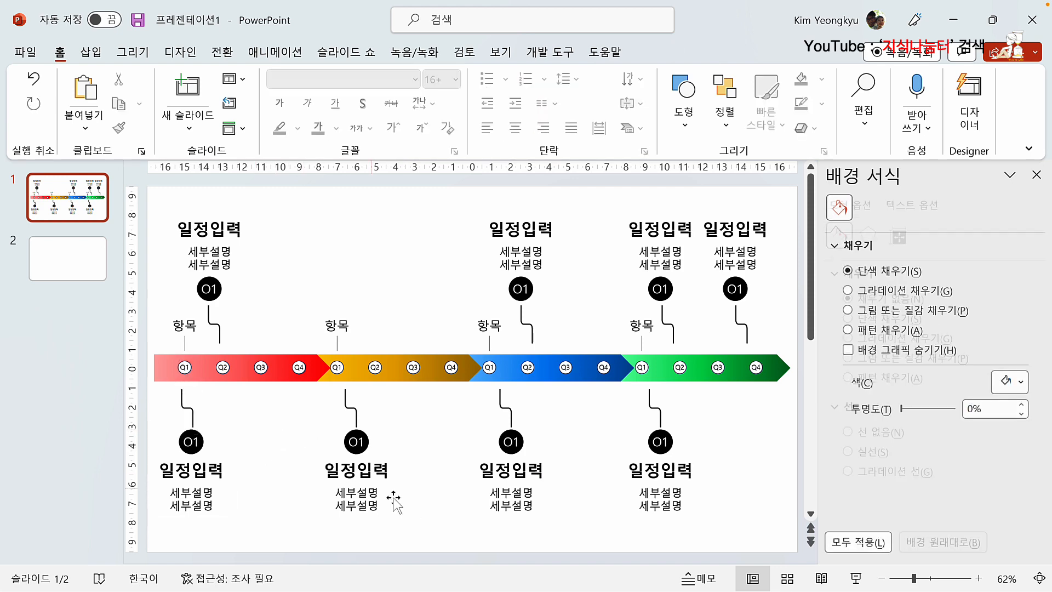
pyautogui.moveTo(422, 536); pyautogui.dragTo(296, 388)
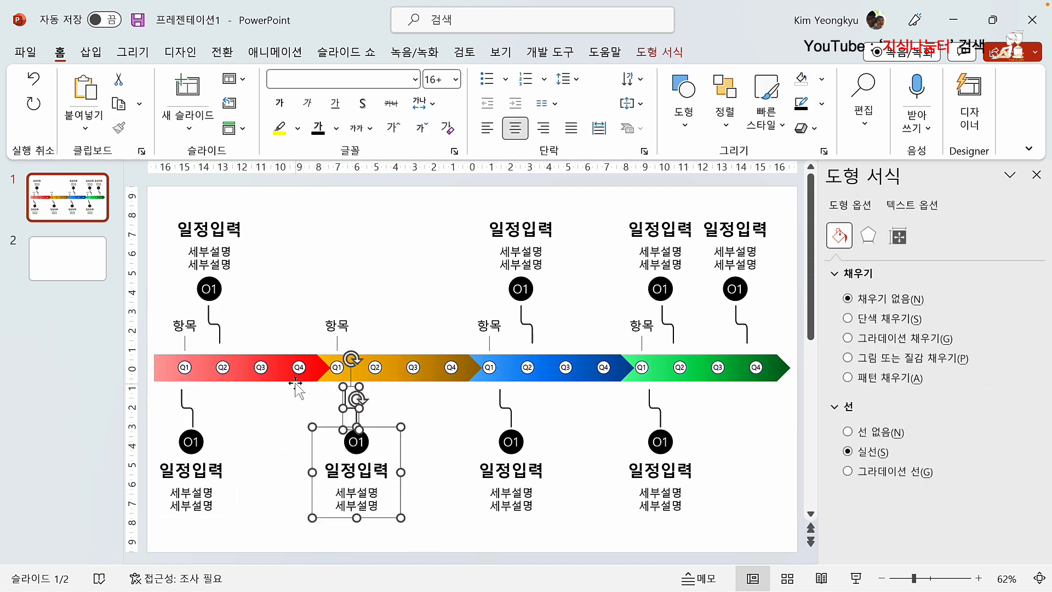
pyautogui.press('Left')
pyautogui.press('Left')
pyautogui.click(560, 517)
# Shift the third and fourth lower schedule groups with their connectors left so the connectors start below Q1 of the blue and green arrows.
pyautogui.moveTo(570, 525); pyautogui.dragTo(461, 382)
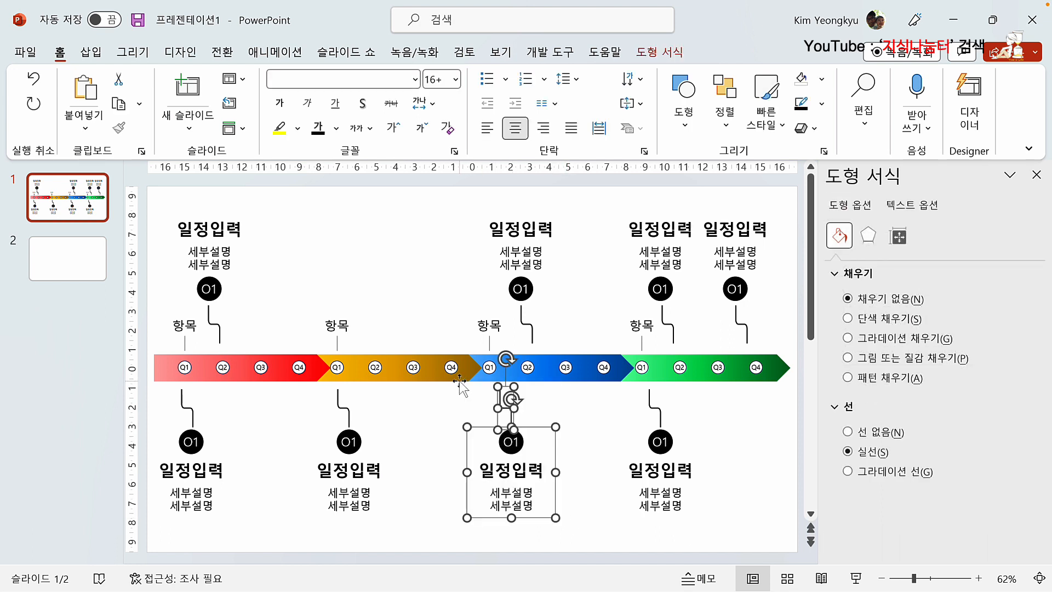
pyautogui.press('Left')
pyautogui.press('Left')
pyautogui.press('Left')
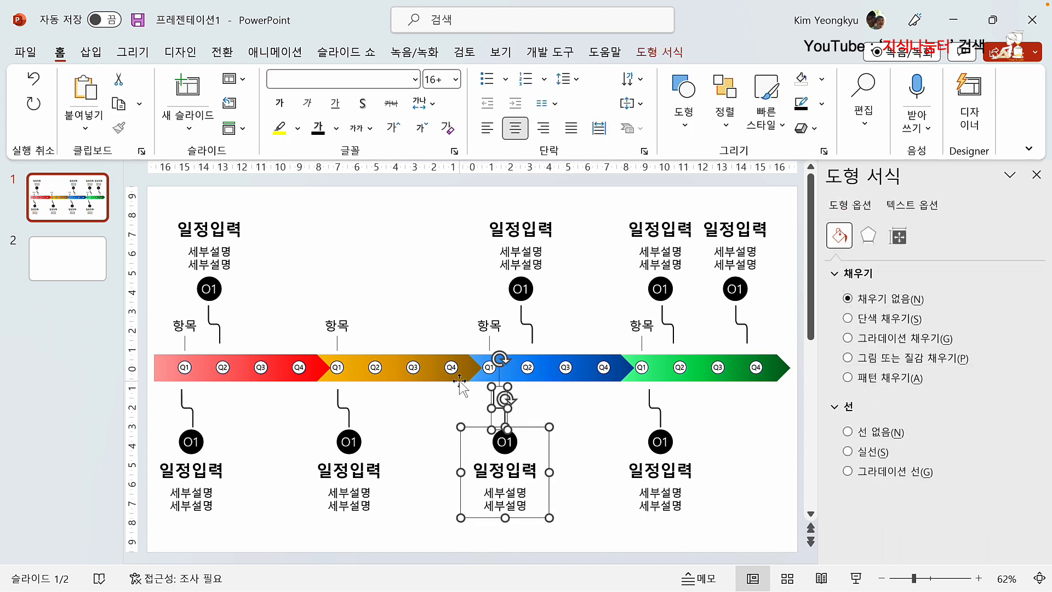
pyautogui.moveTo(727, 533); pyautogui.dragTo(605, 384)
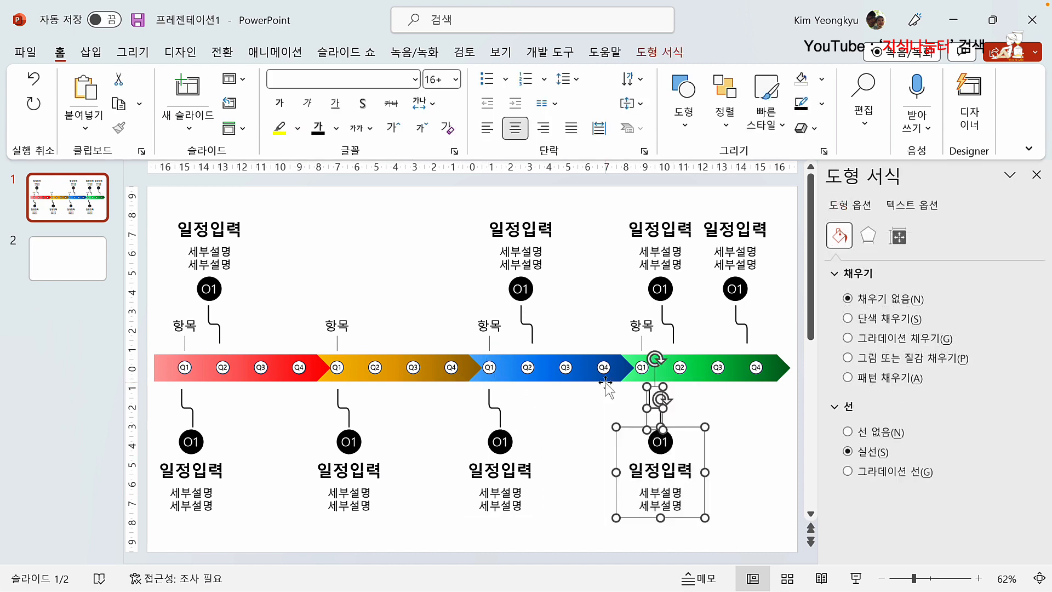
pyautogui.press('Left')
pyautogui.press('Left')
pyautogui.click(367, 255)
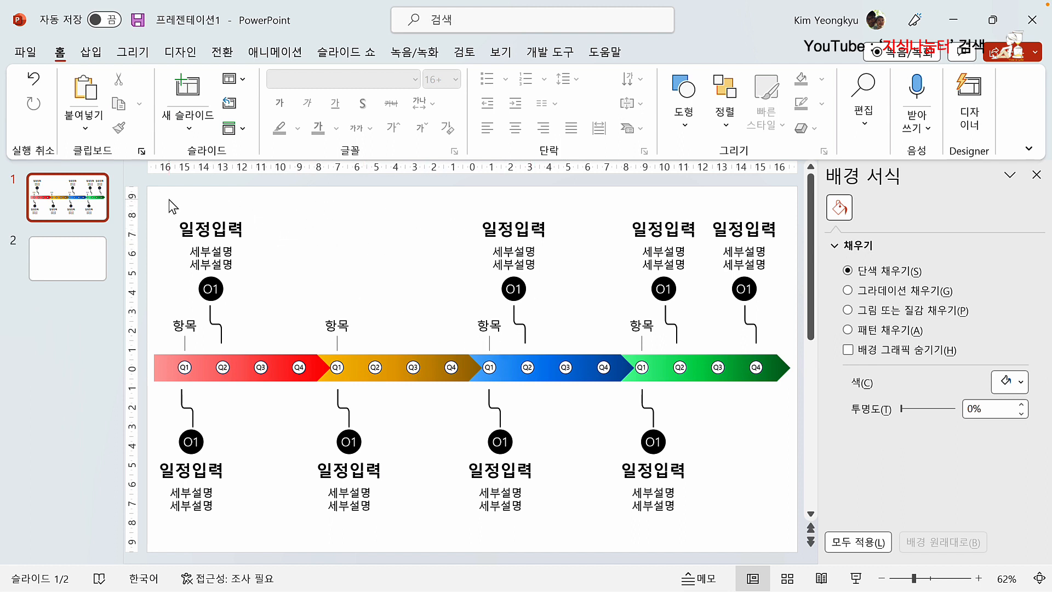
# Move the entire timeline down on the slide to make room for a title above it.
pyautogui.moveTo(145, 194); pyautogui.dragTo(803, 545)
pyautogui.moveTo(585, 373); pyautogui.dragTo(587, 394)
pyautogui.click(390, 254)
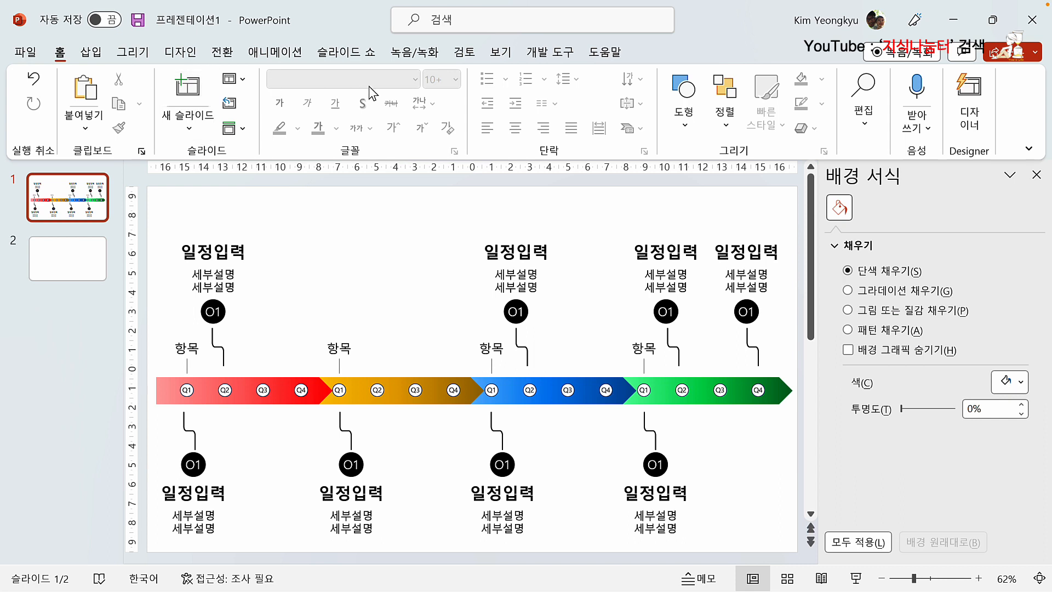
# Insert a text box reading "프로젝트 명 입력" above the first upper schedule group.
pyautogui.click(106, 54)
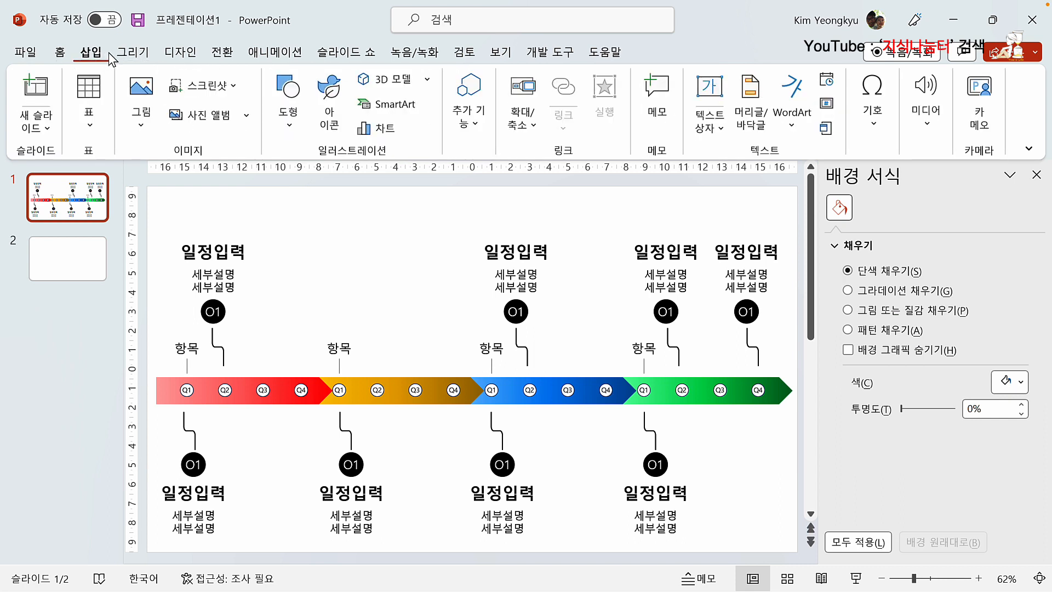
pyautogui.click(710, 90)
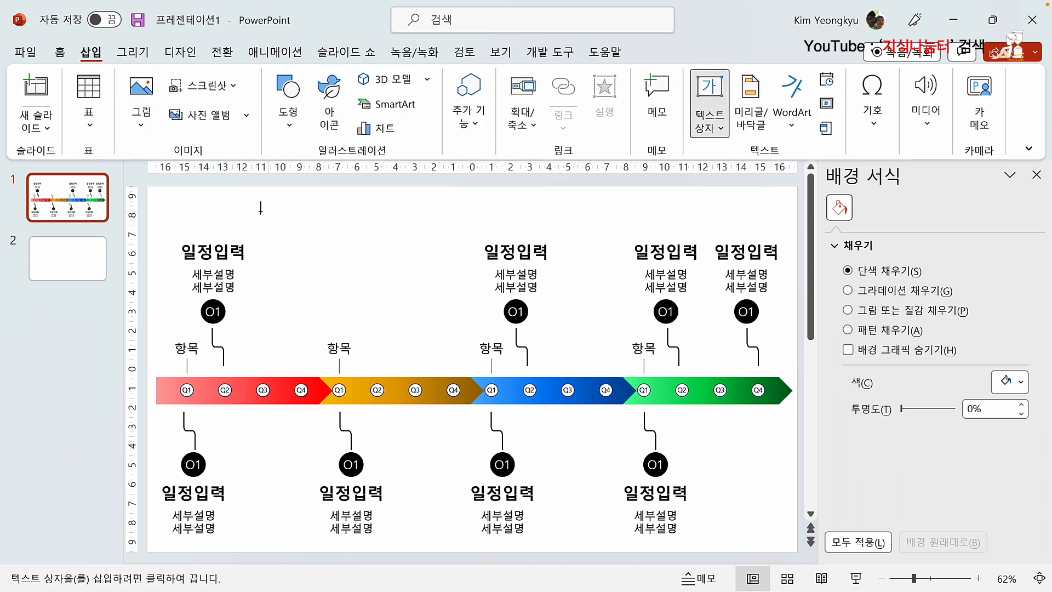
pyautogui.click(178, 210)
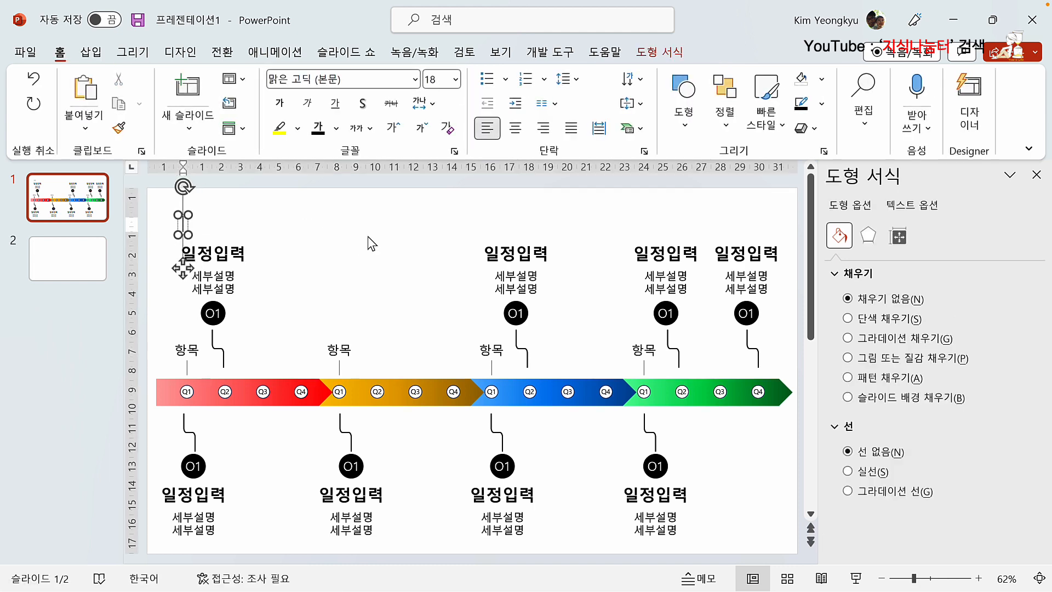
pyautogui.write('프로젝트 명 입력')
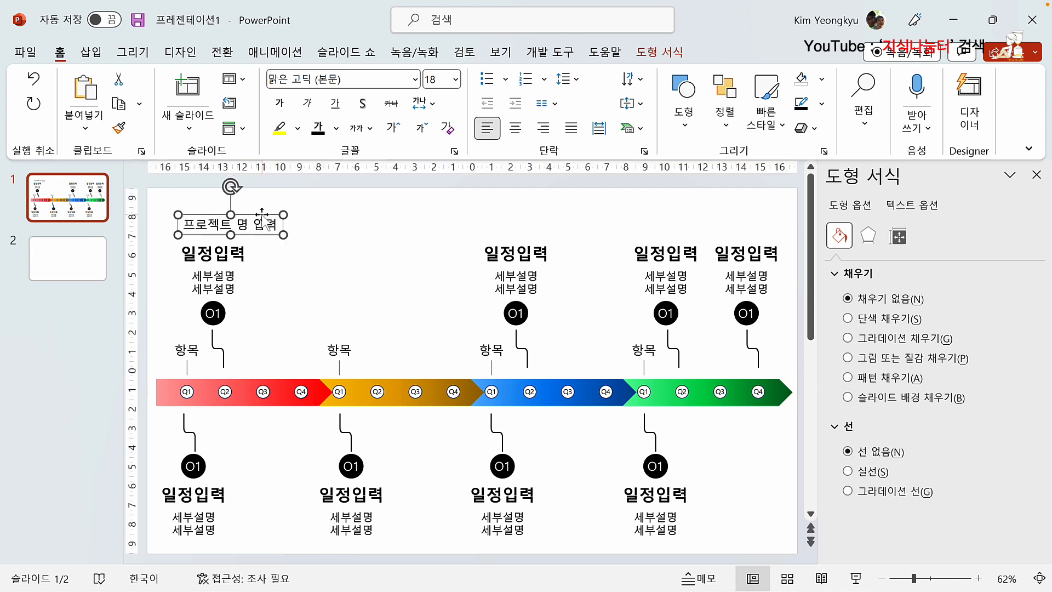
# Make the project title bold at 28 pt and move it slightly up, clear of the first upper schedule group.
pyautogui.click(278, 103)
pyautogui.click(393, 127)
pyautogui.click(393, 127)
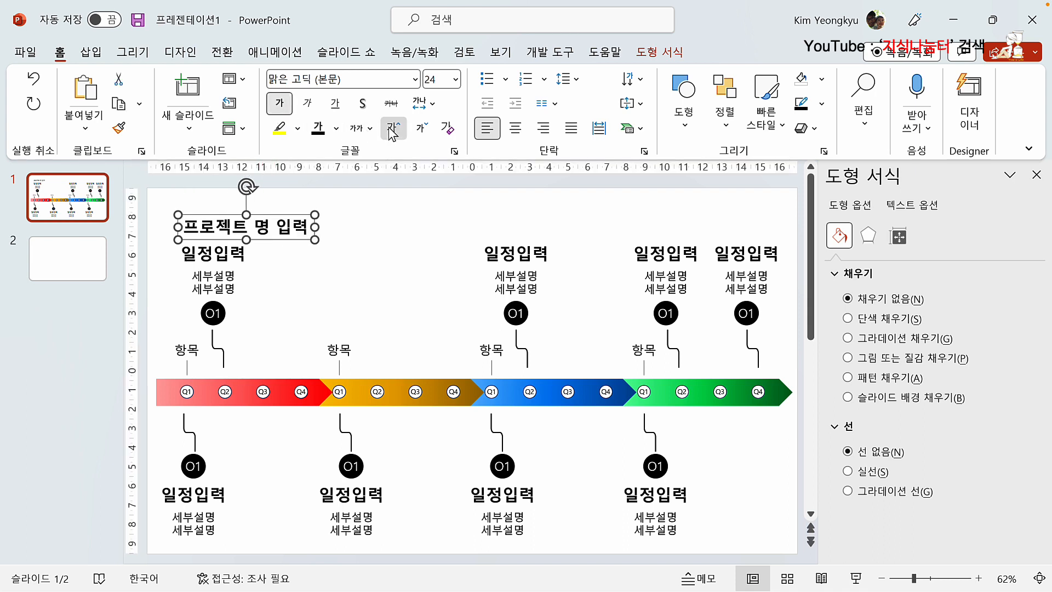
pyautogui.click(393, 127)
pyautogui.moveTo(299, 218); pyautogui.dragTo(279, 204)
pyautogui.click(281, 233)
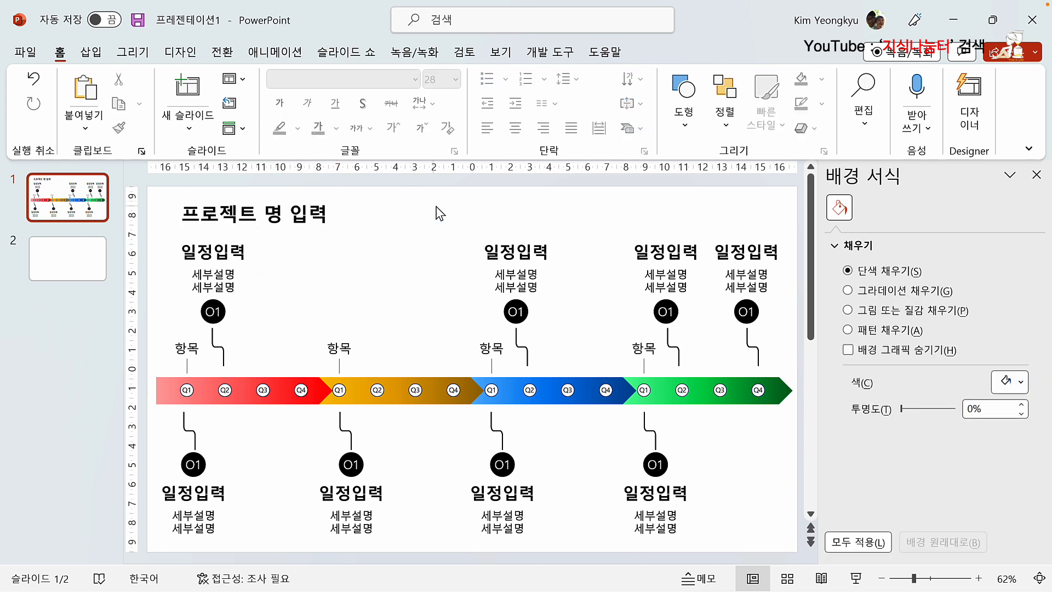
# Play the slide show from the first slide to review the finished timeline.
pyautogui.click(353, 57)
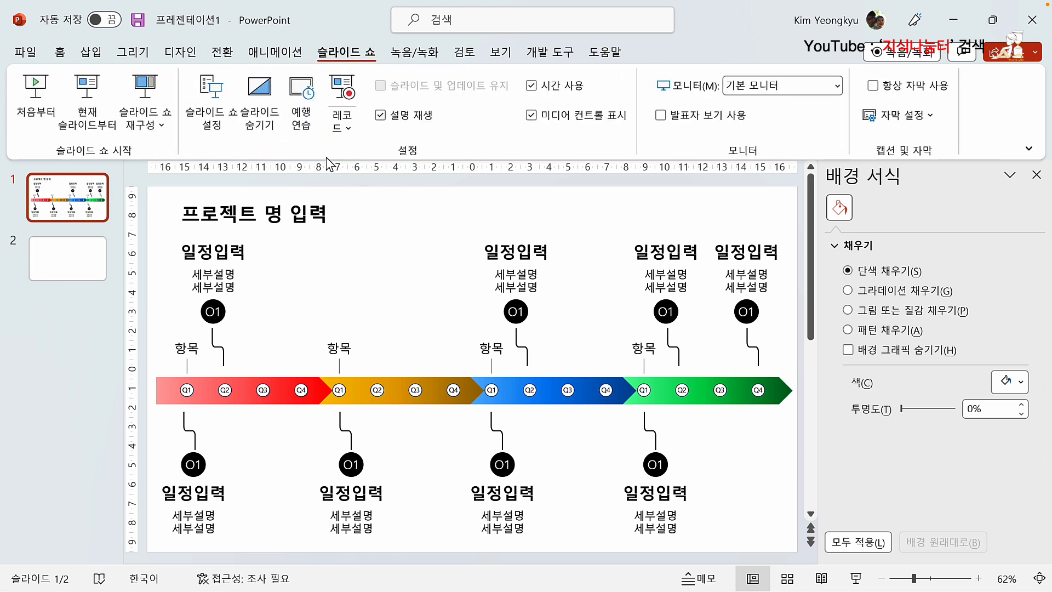
pyautogui.click(39, 98)
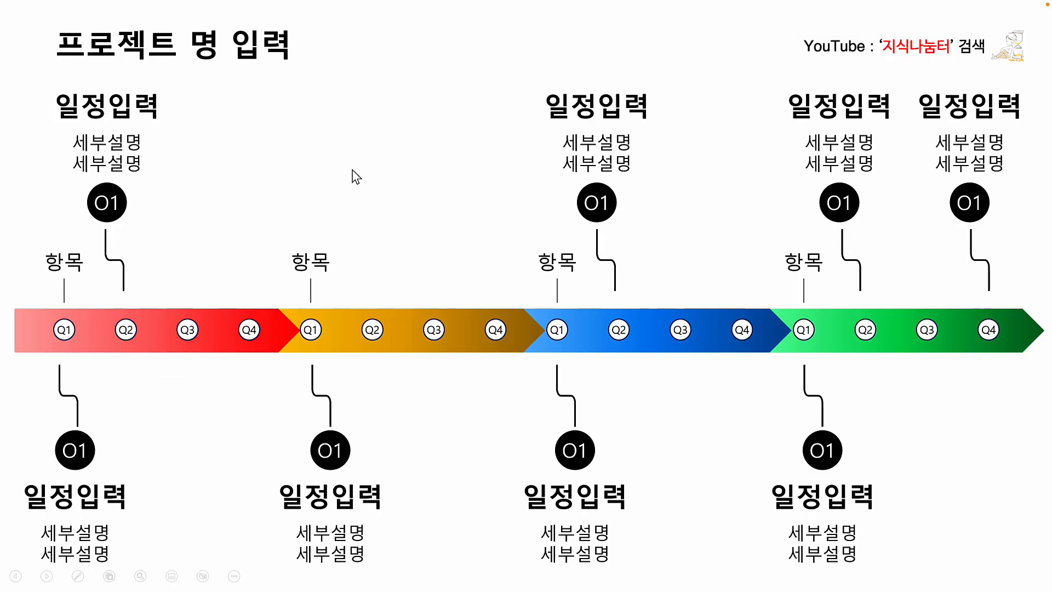